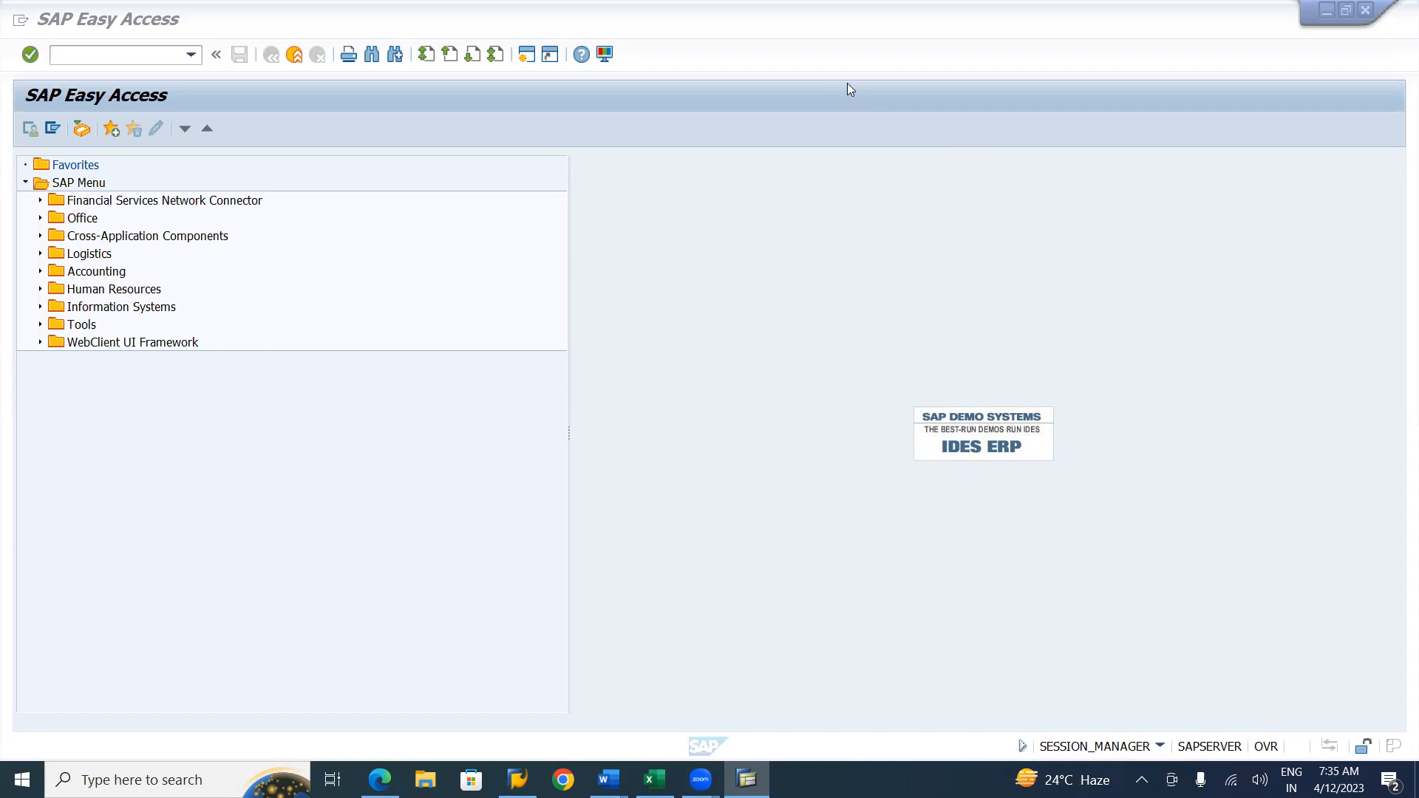
Step: Switch to the SAP FI CO material in Word and review section 3.5 Define Fiscal year Variant
key("alt+Tab")
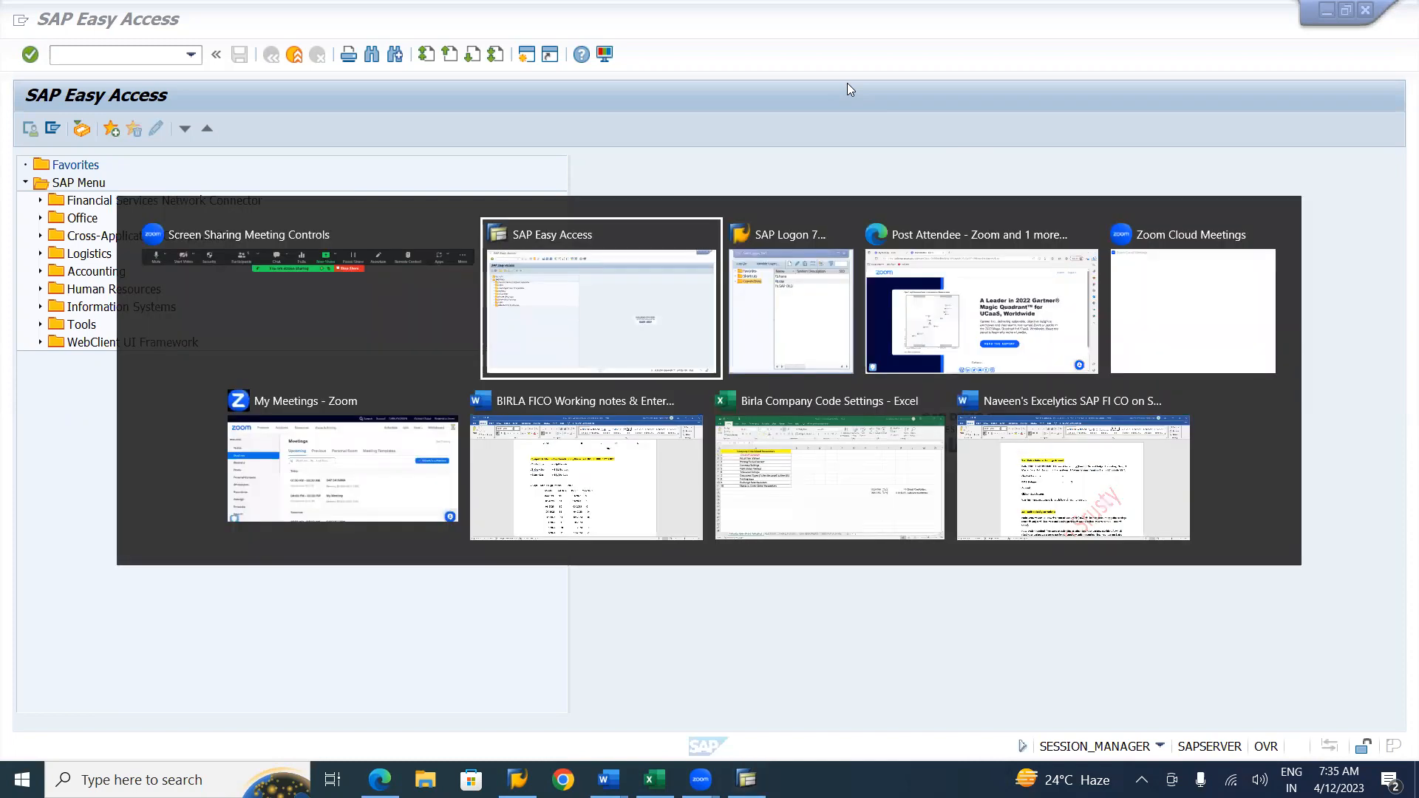
key("alt+Tab")
key("alt+Tab")
key("alt+Tab")
key("alt+Tab")
key("alt+Tab")
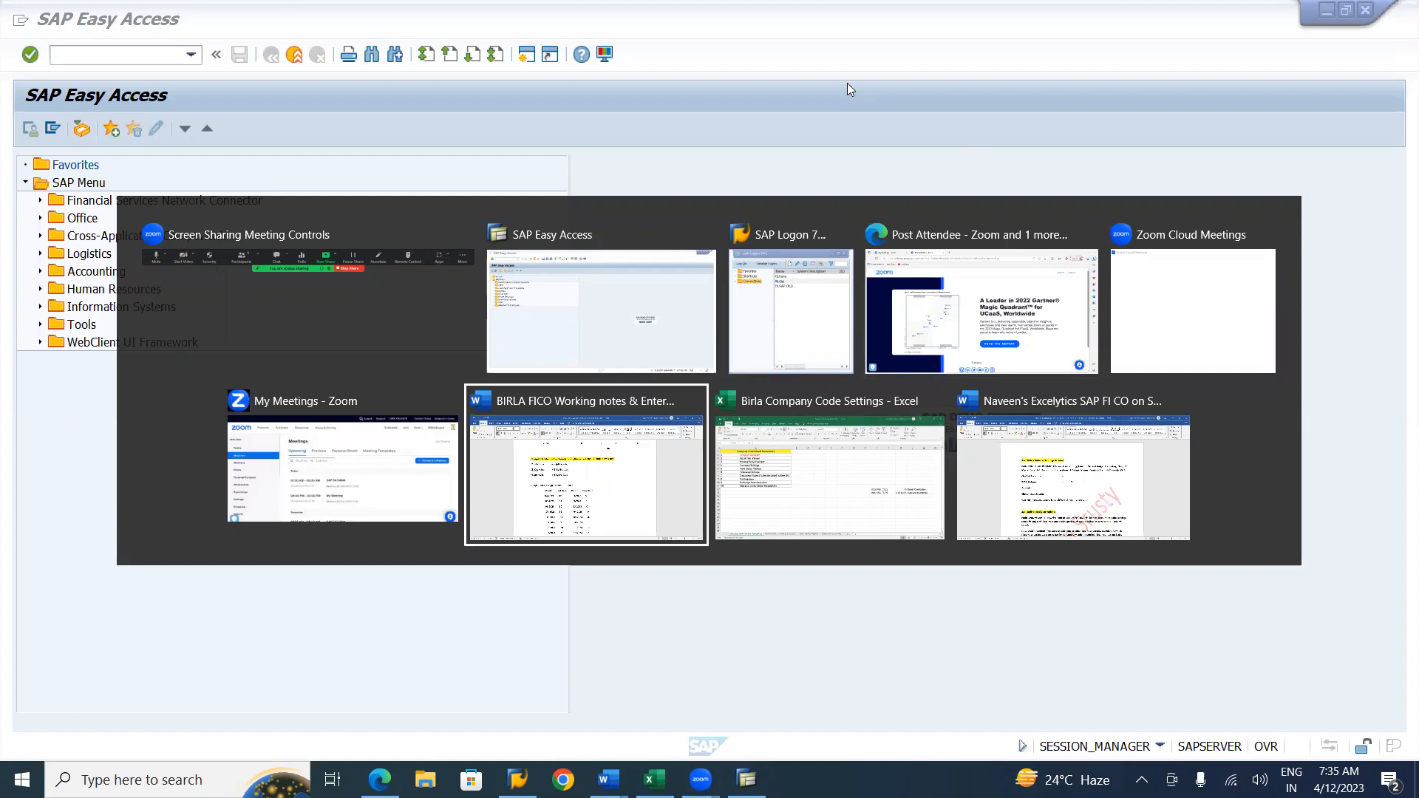
key("alt+Tab")
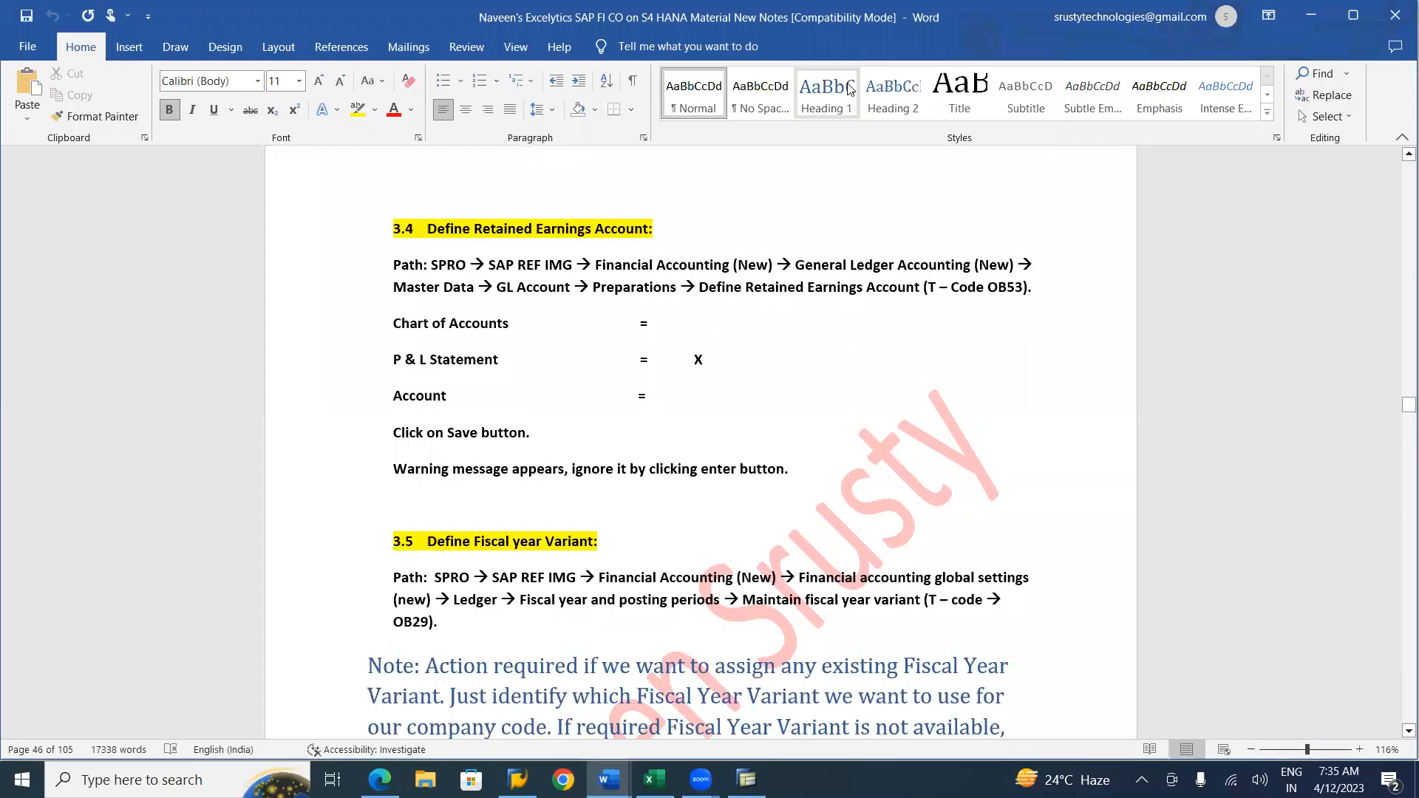
scroll(850, 89, "down", 5)
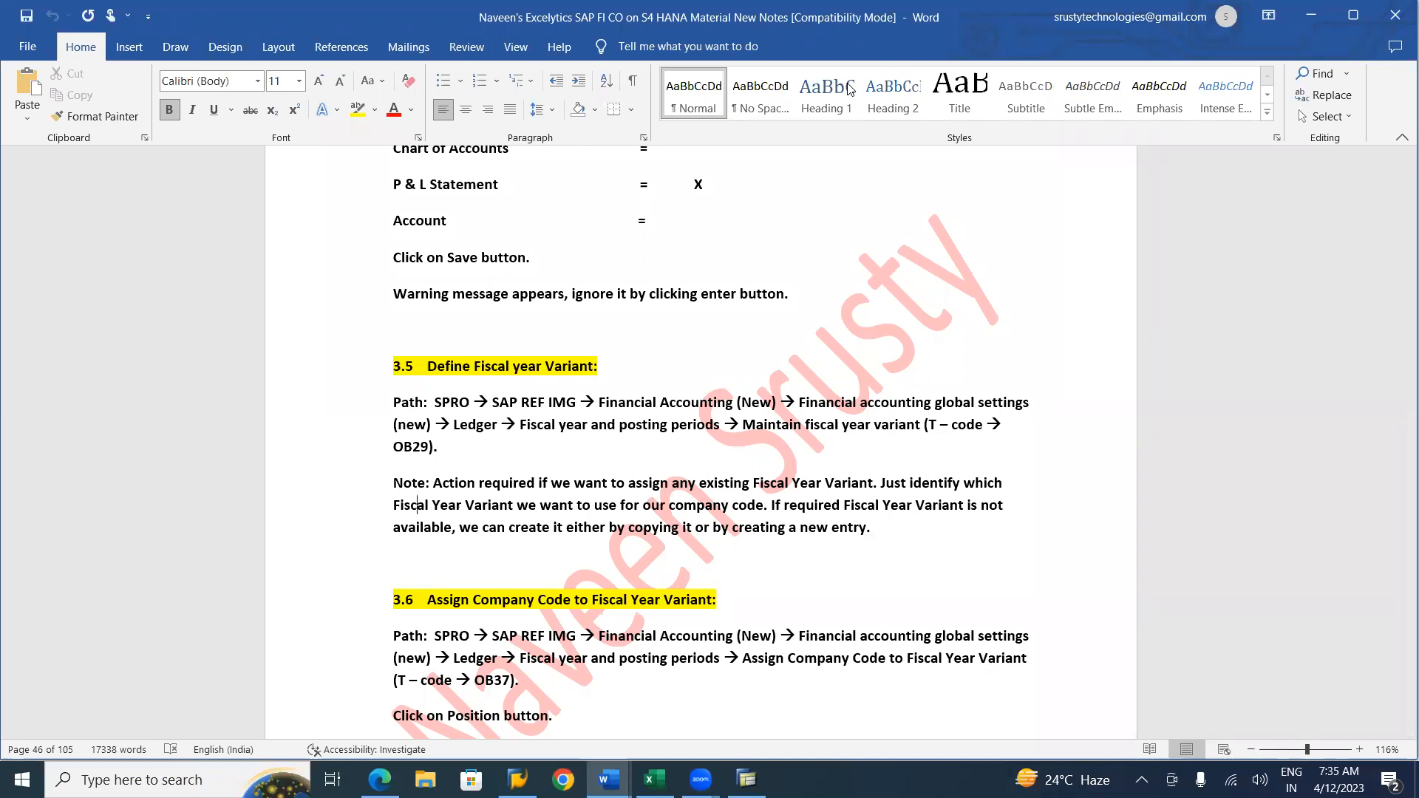
Step: Return to SAP, run transaction spro and try to open the SAP Reference IMG
key("alt+Tab")
key("alt+Tab")
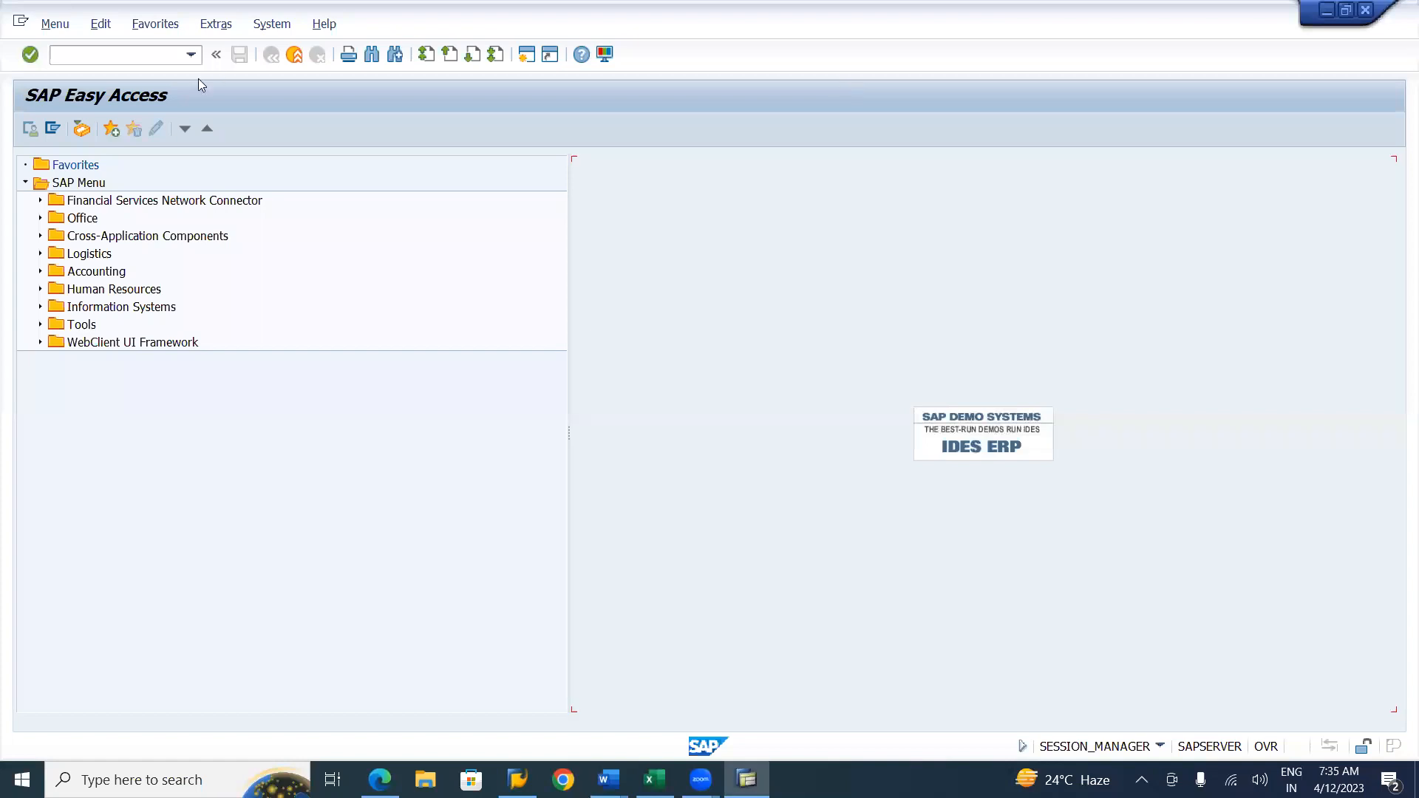
type("spro")
key("Return")
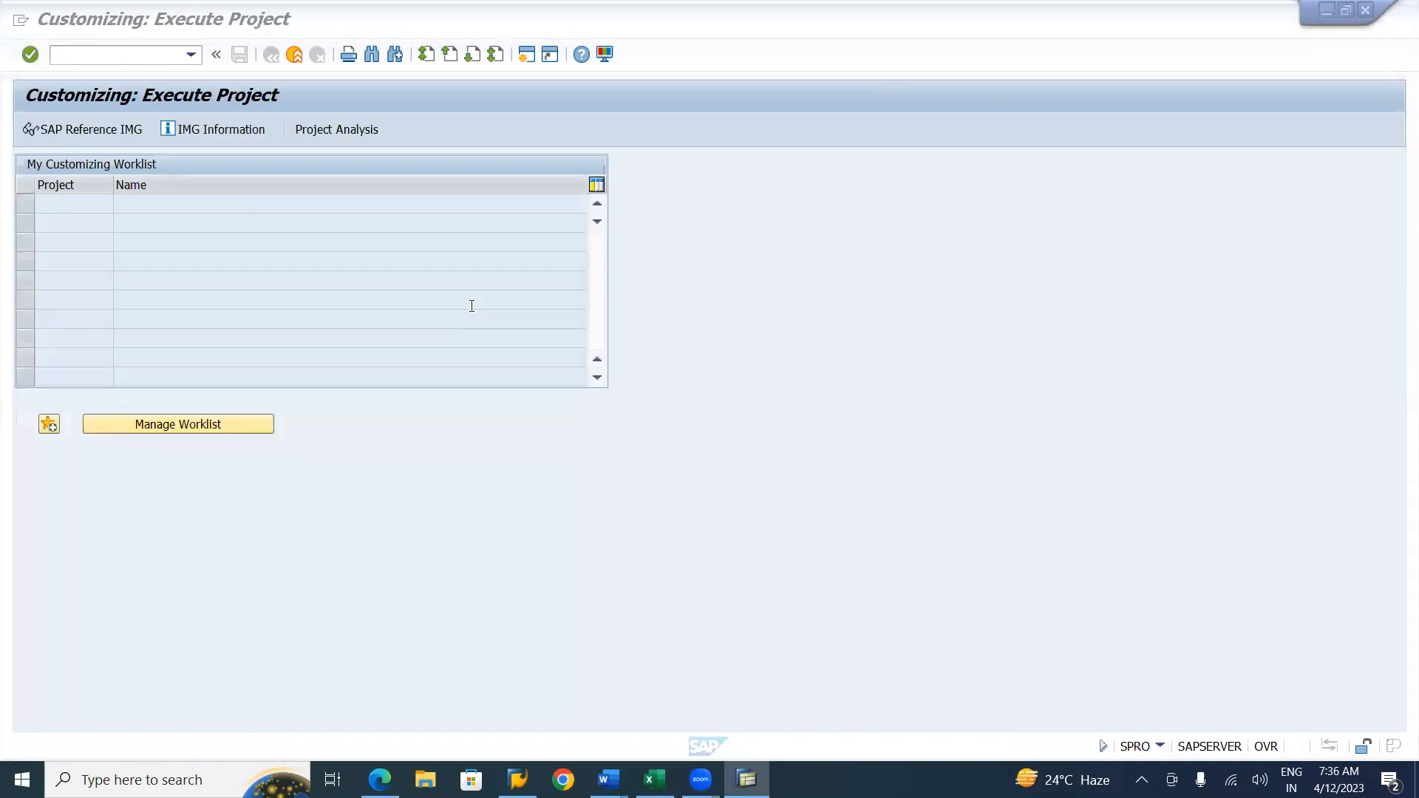
left_click(89, 130)
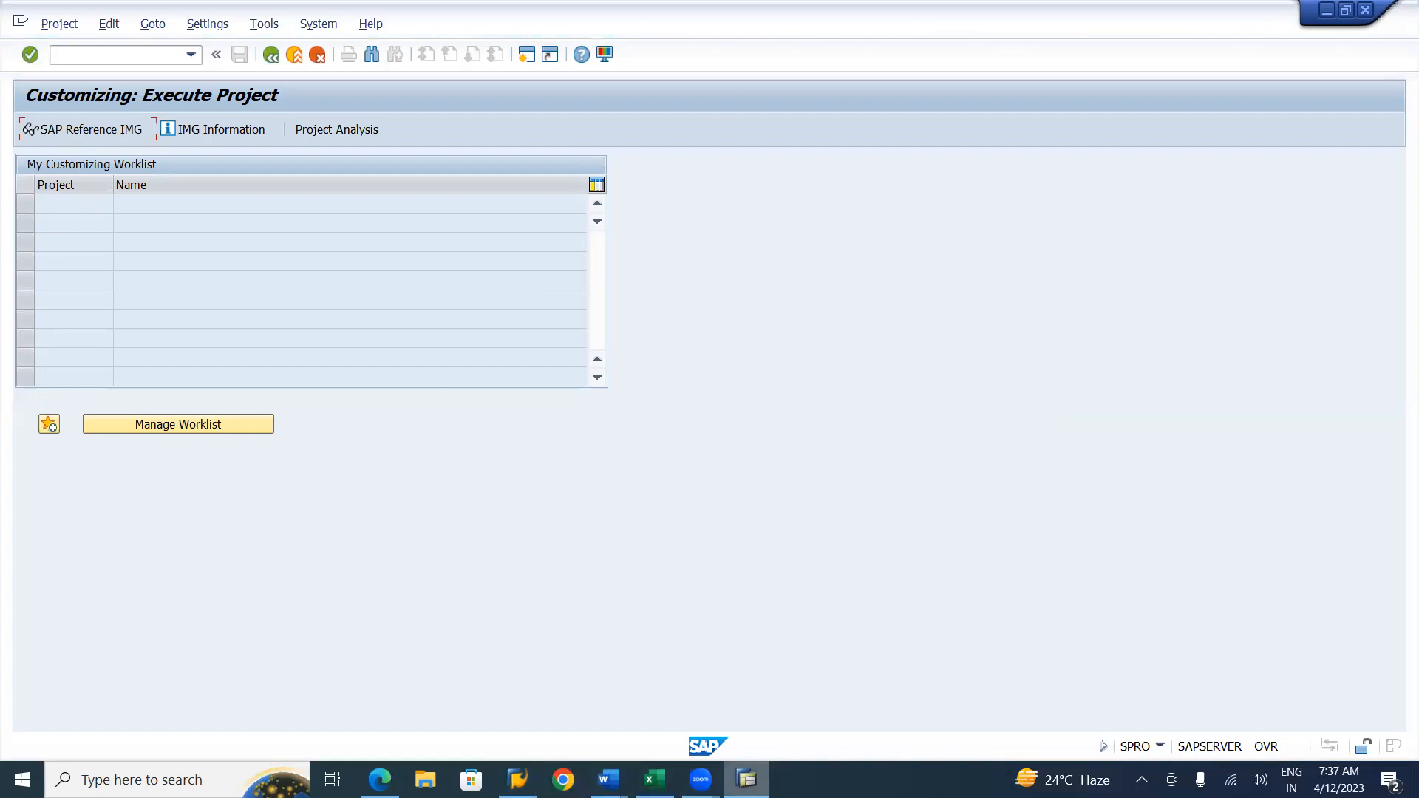
left_click(746, 780)
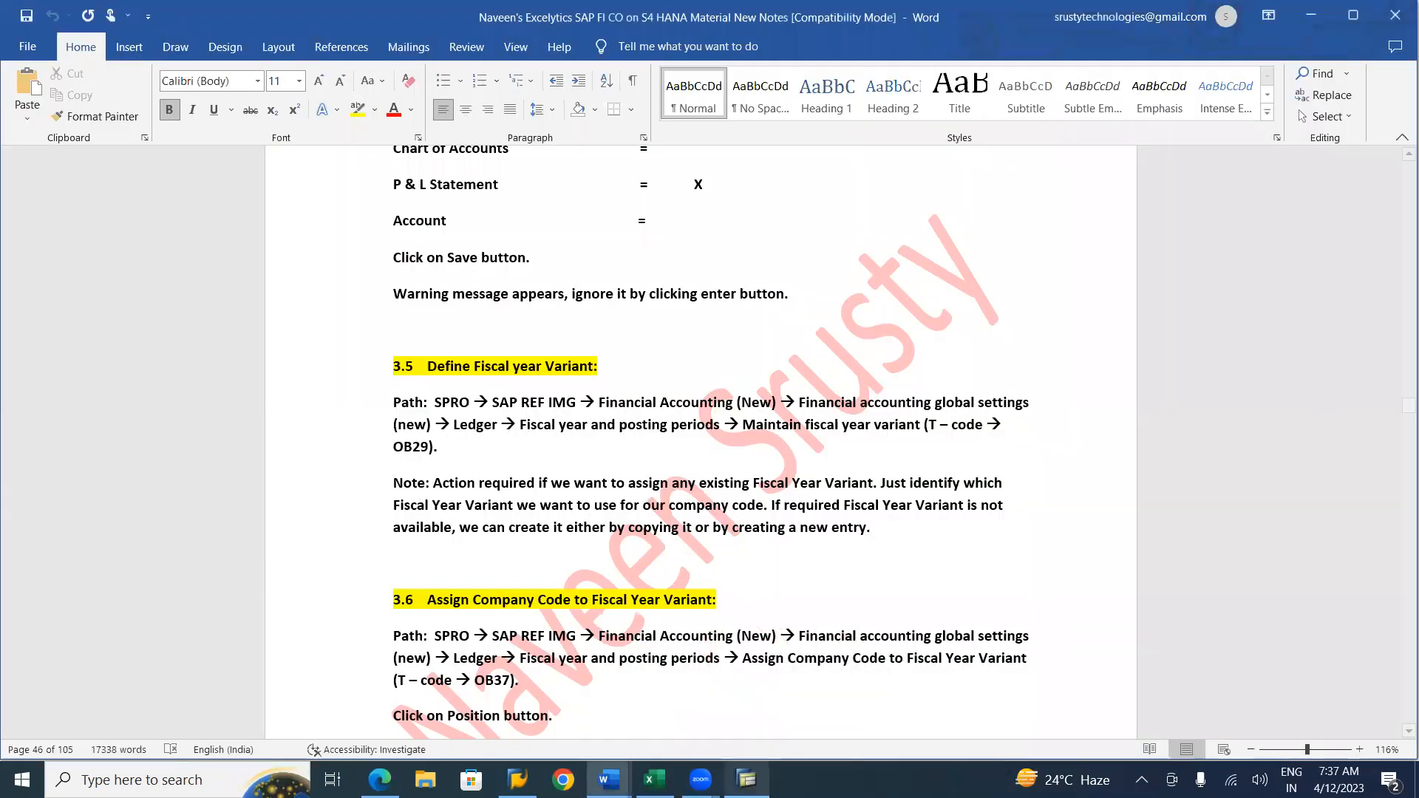
left_click(747, 780)
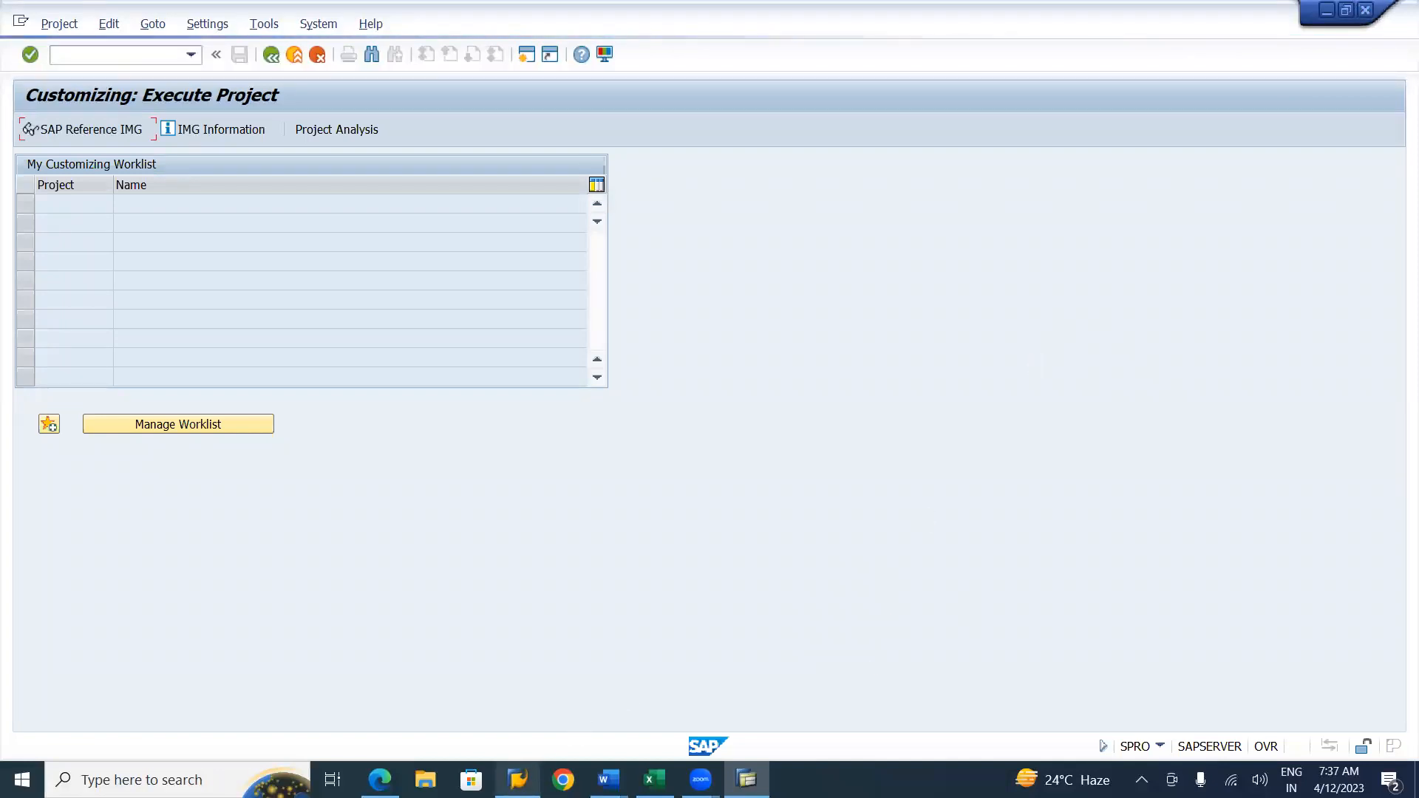
Step: Log on again through the sap connection with the user name and password, continuing this logon and ending any other logons
left_click(518, 780)
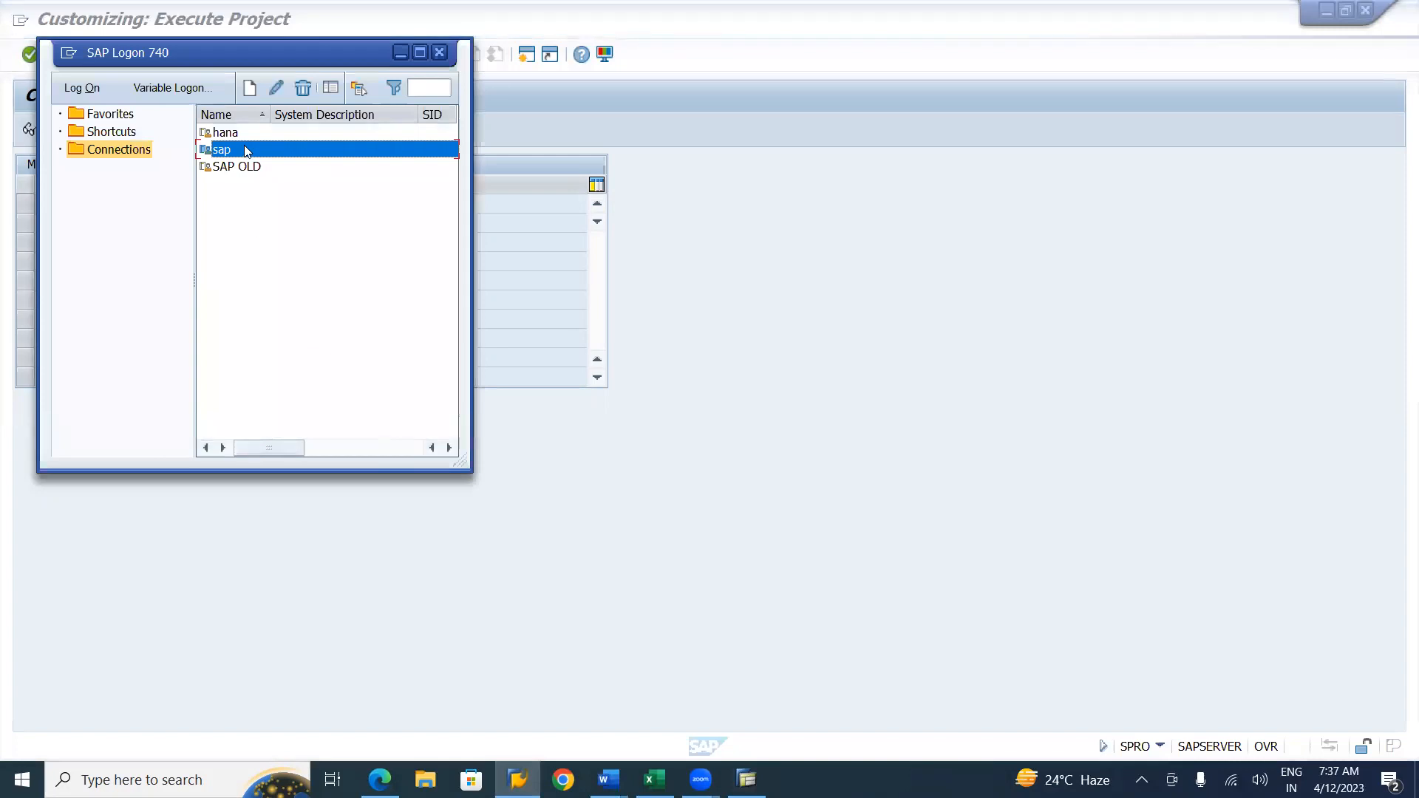
double_click(222, 151)
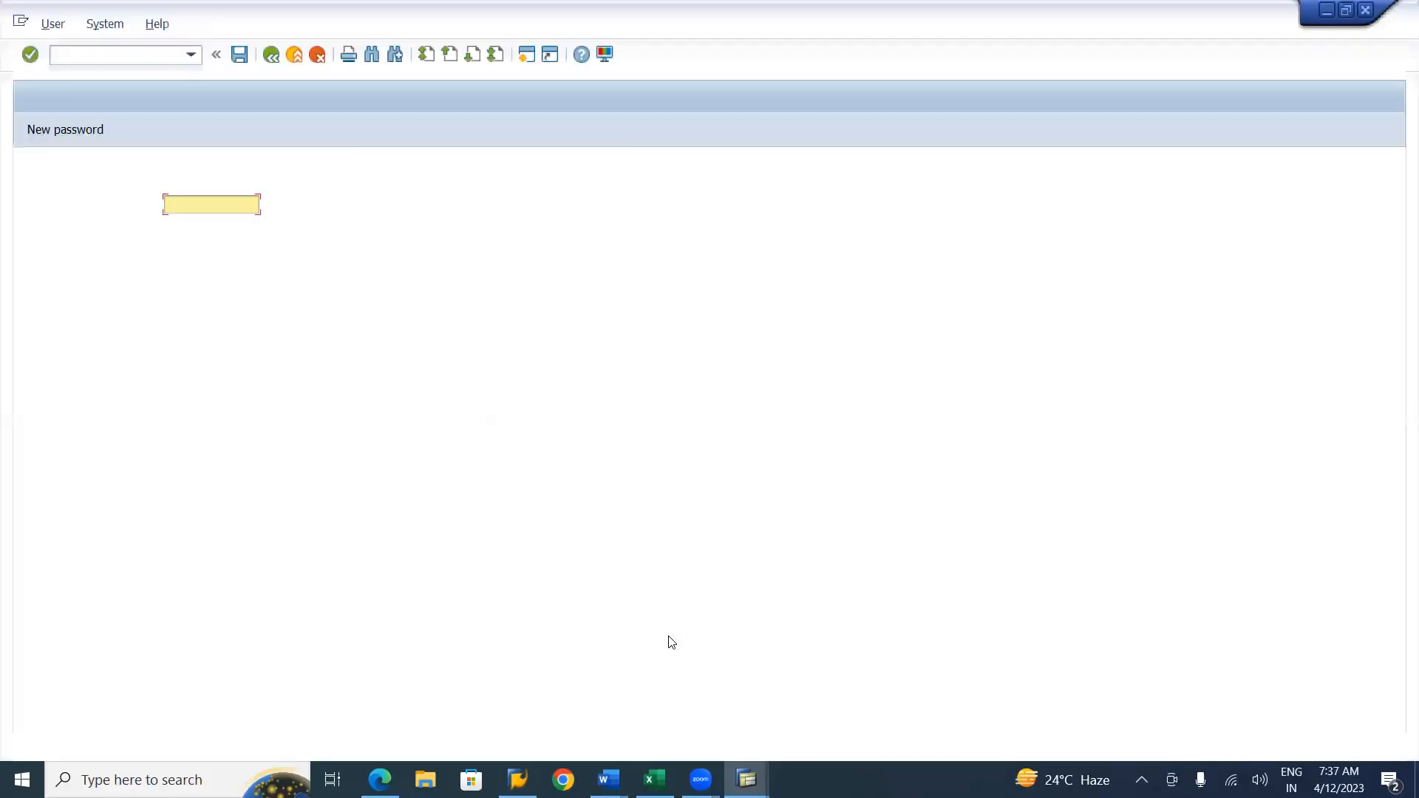
key("space")
key("Down")
key("Return")
key("Tab")
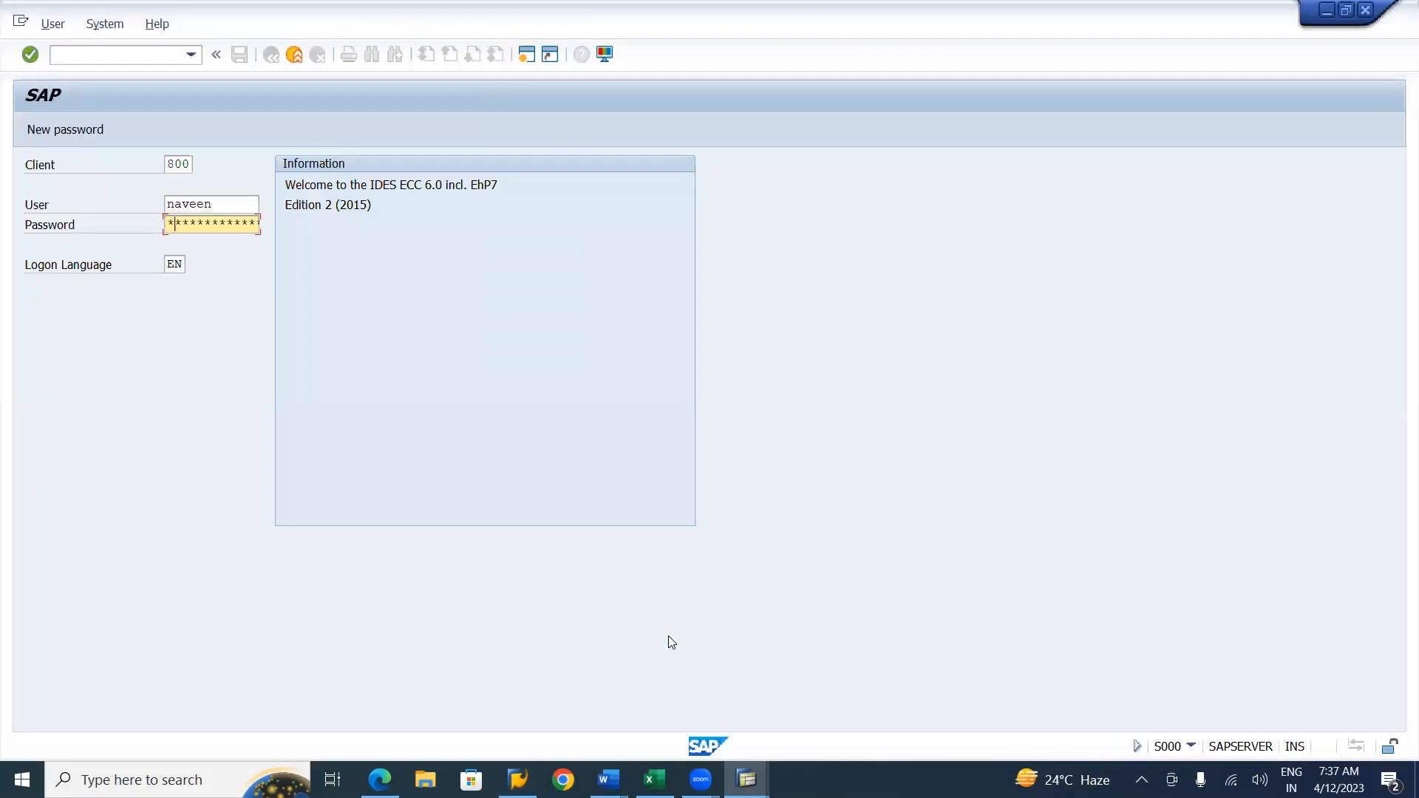
key("Return")
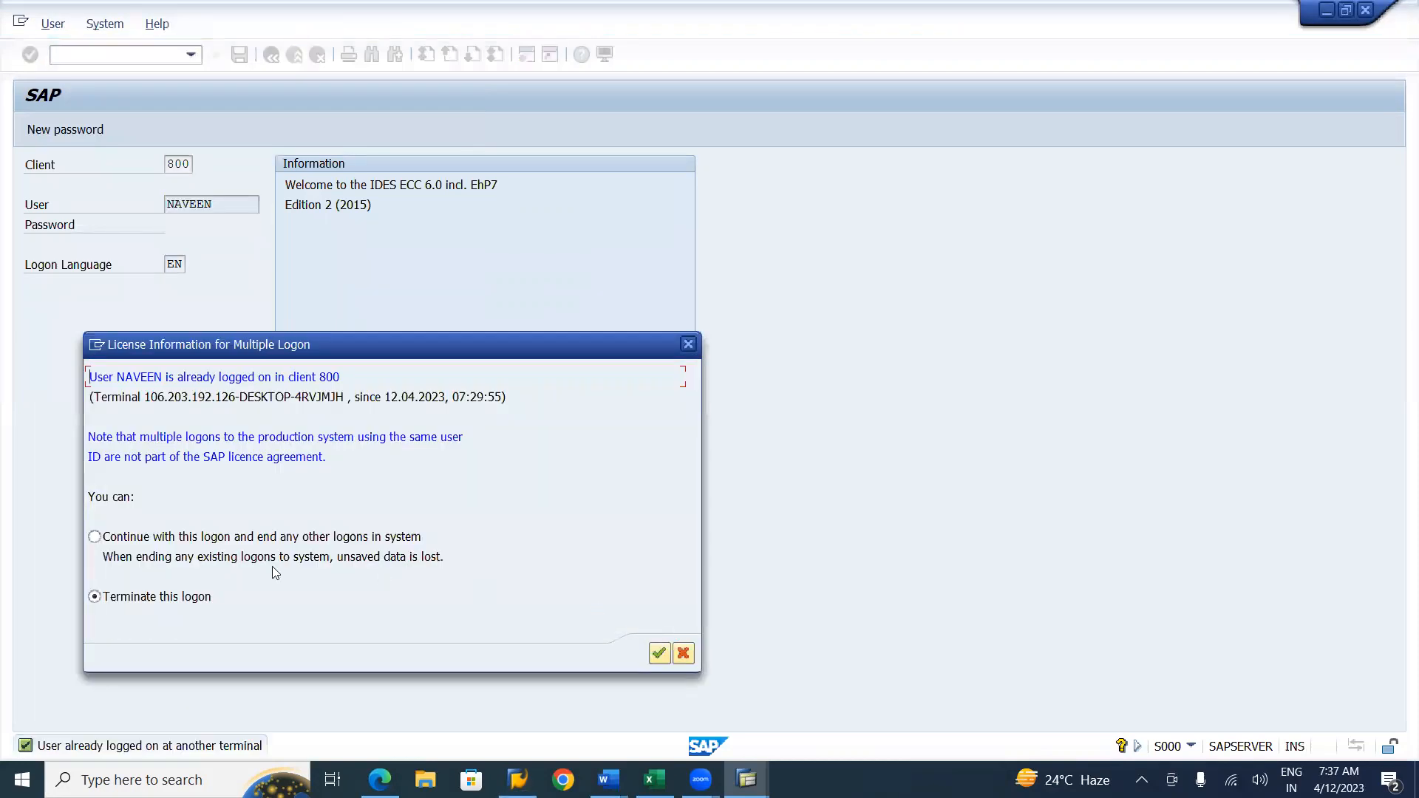
left_click(659, 654)
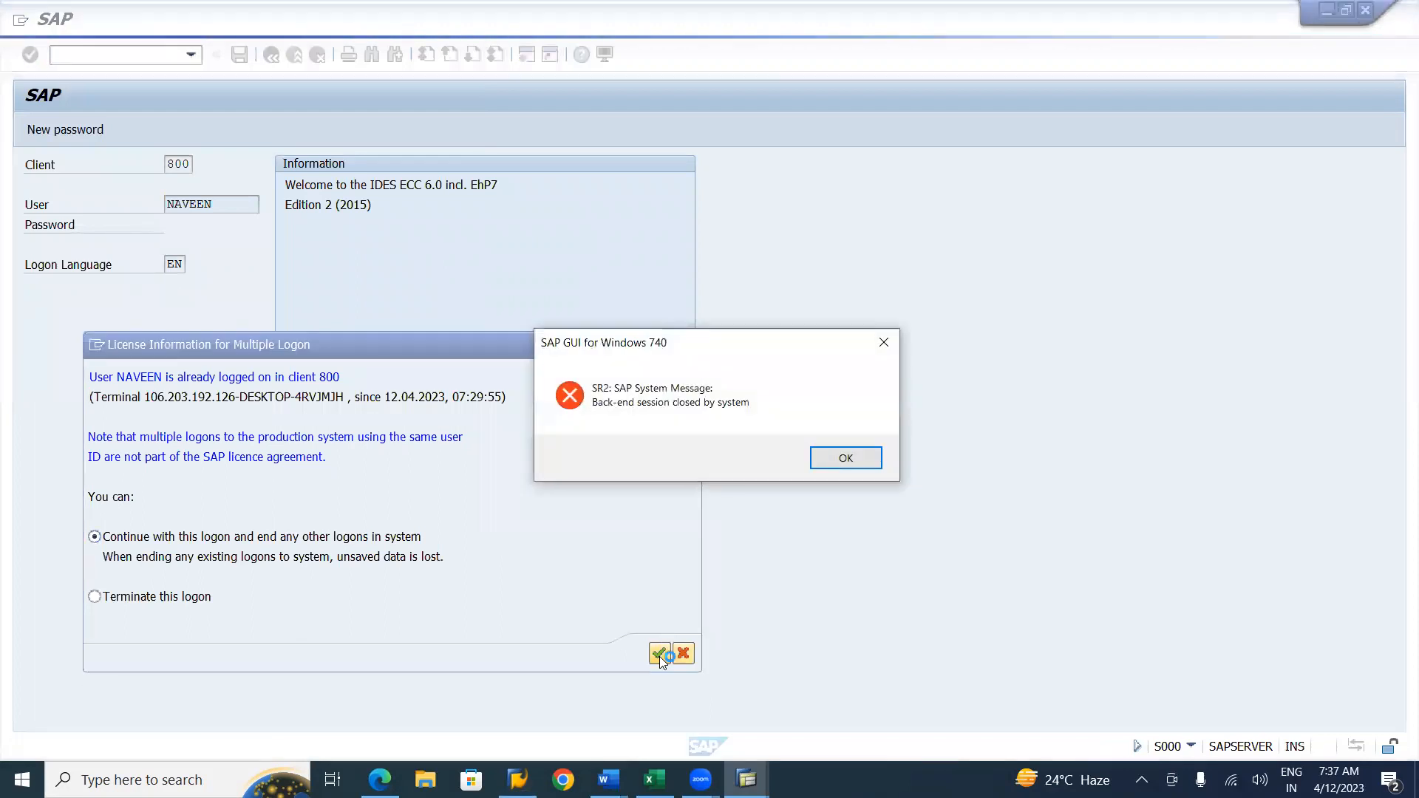
left_click(868, 461)
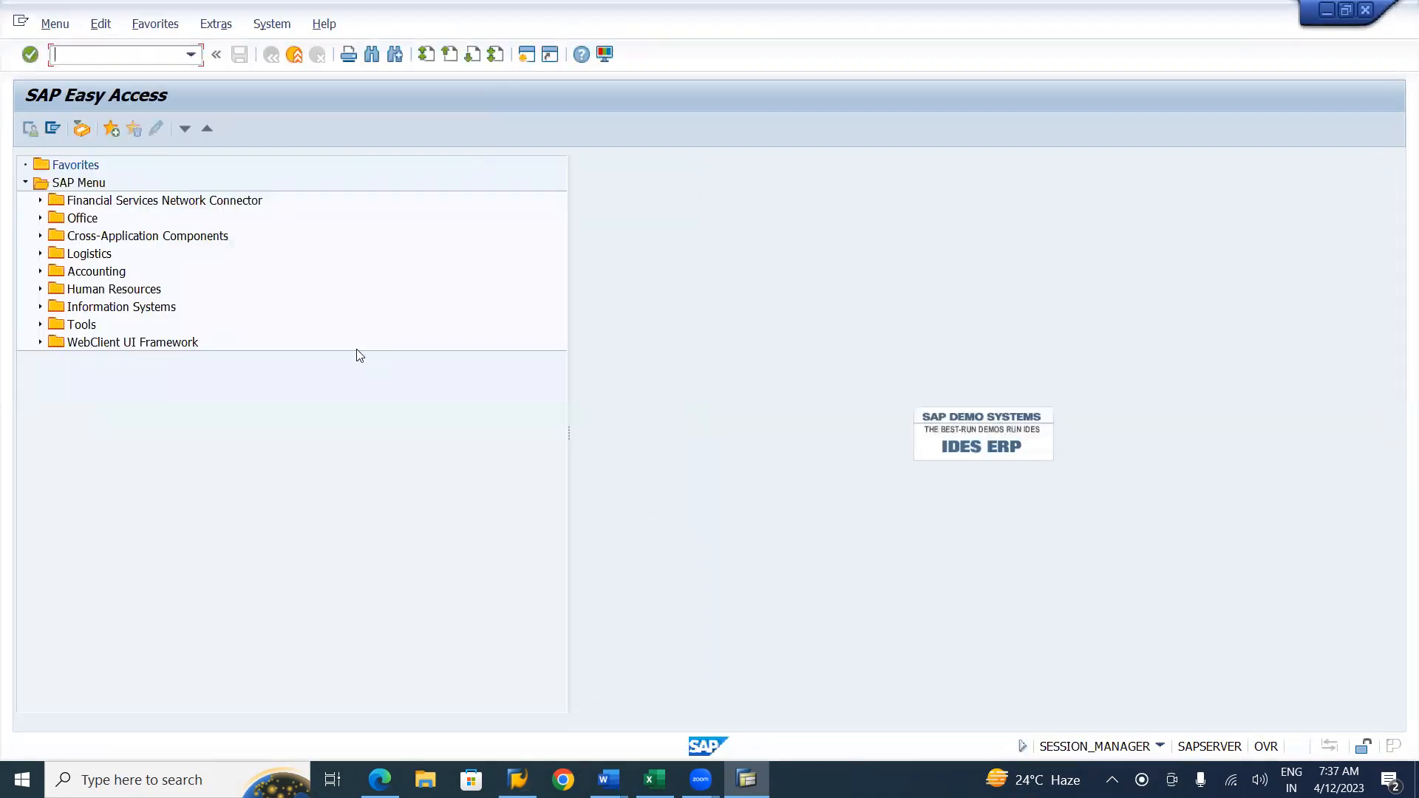
Step: Run transaction spro and open the SAP Reference IMG
type("spro")
key("Return")
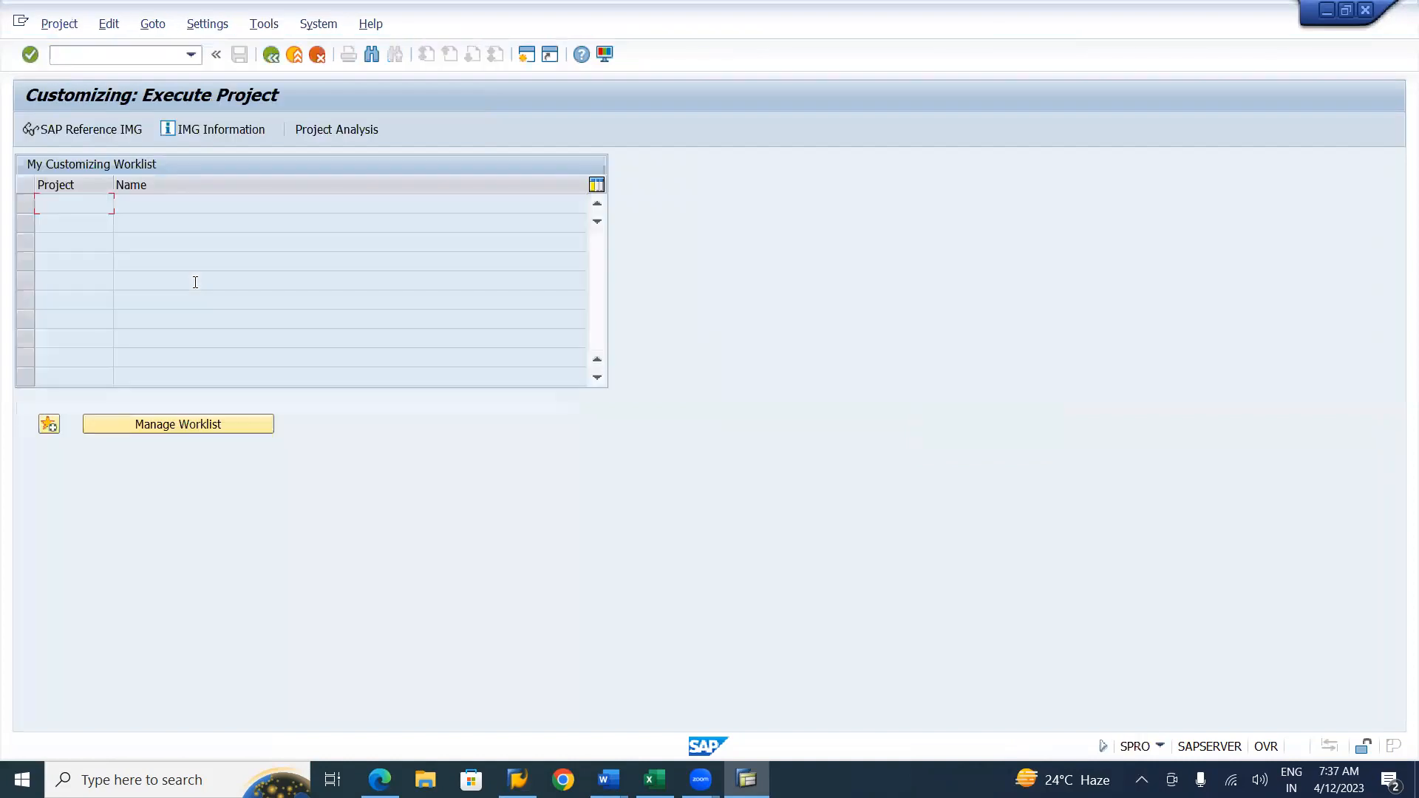
left_click(81, 130)
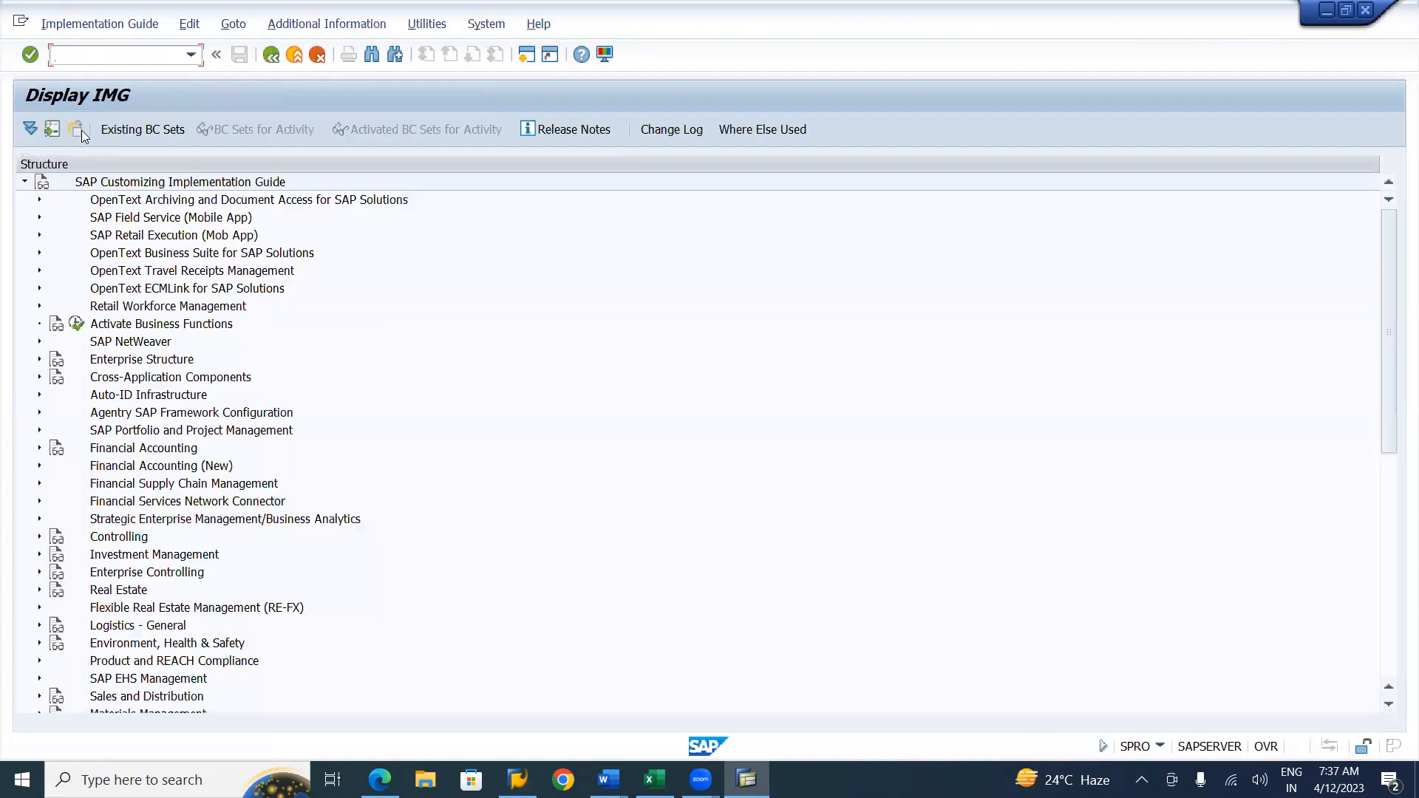
Step: Expand Financial Accounting (New), Financial Accounting Global Settings (New), Ledgers, and Fiscal Year and Posting Periods in the IMG structure
left_click(37, 467)
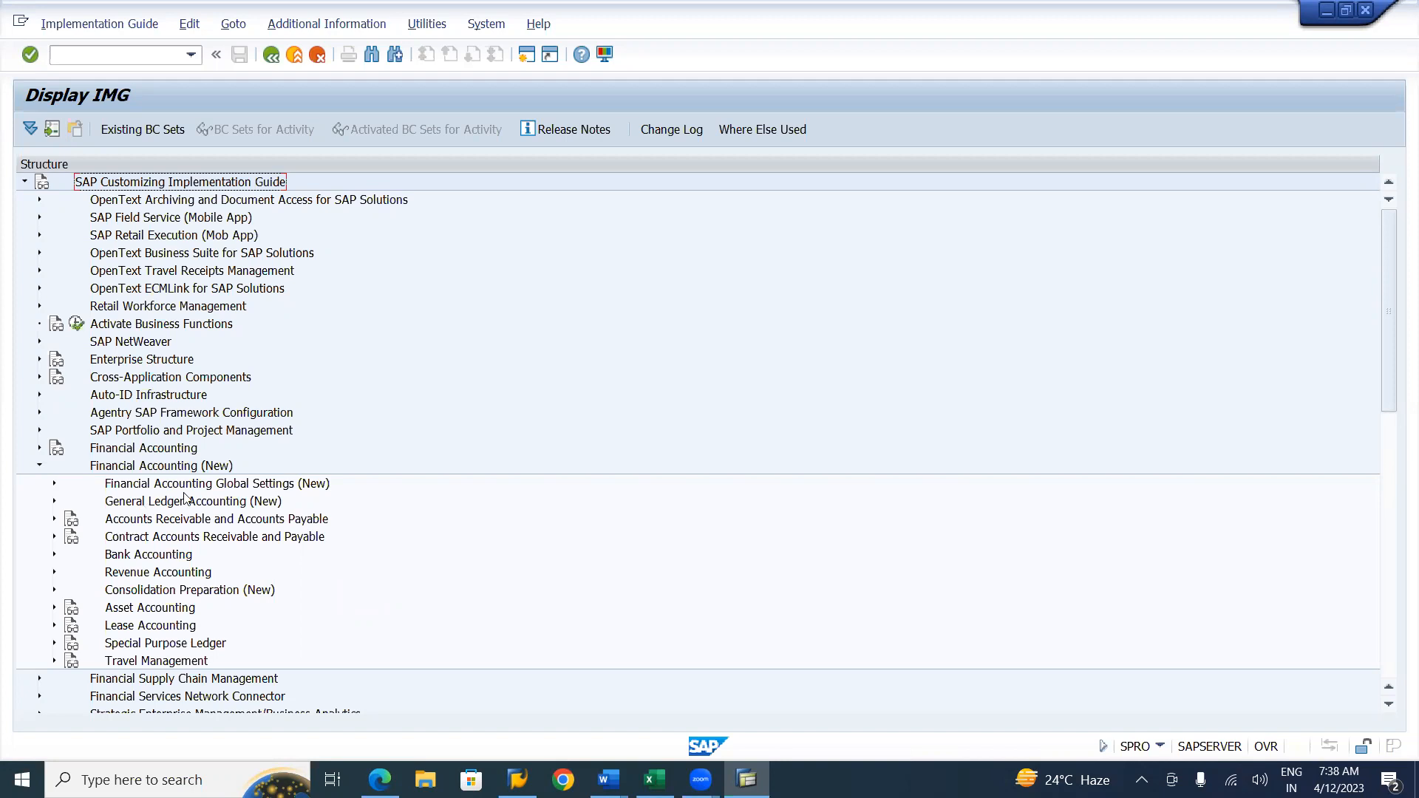
left_click(53, 485)
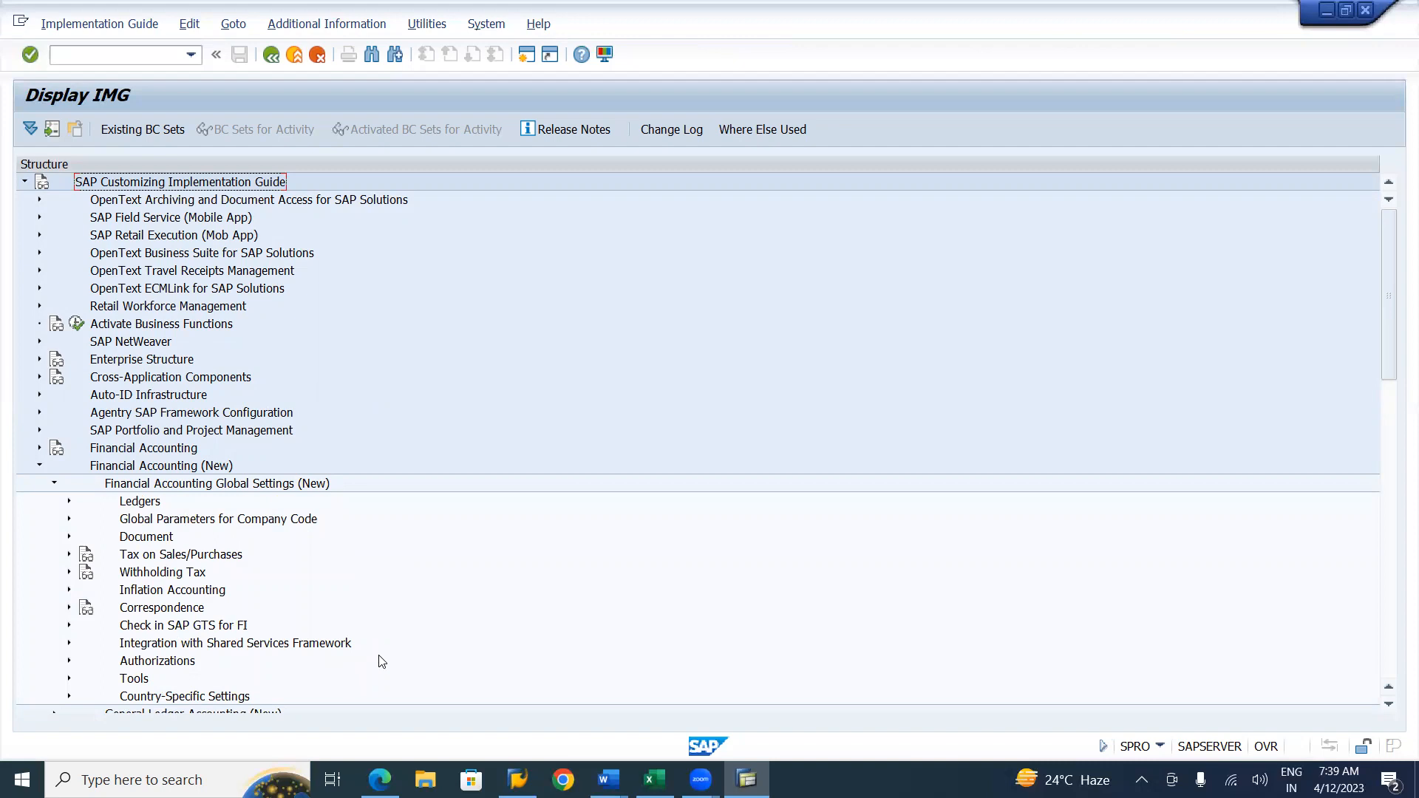
left_click(68, 503)
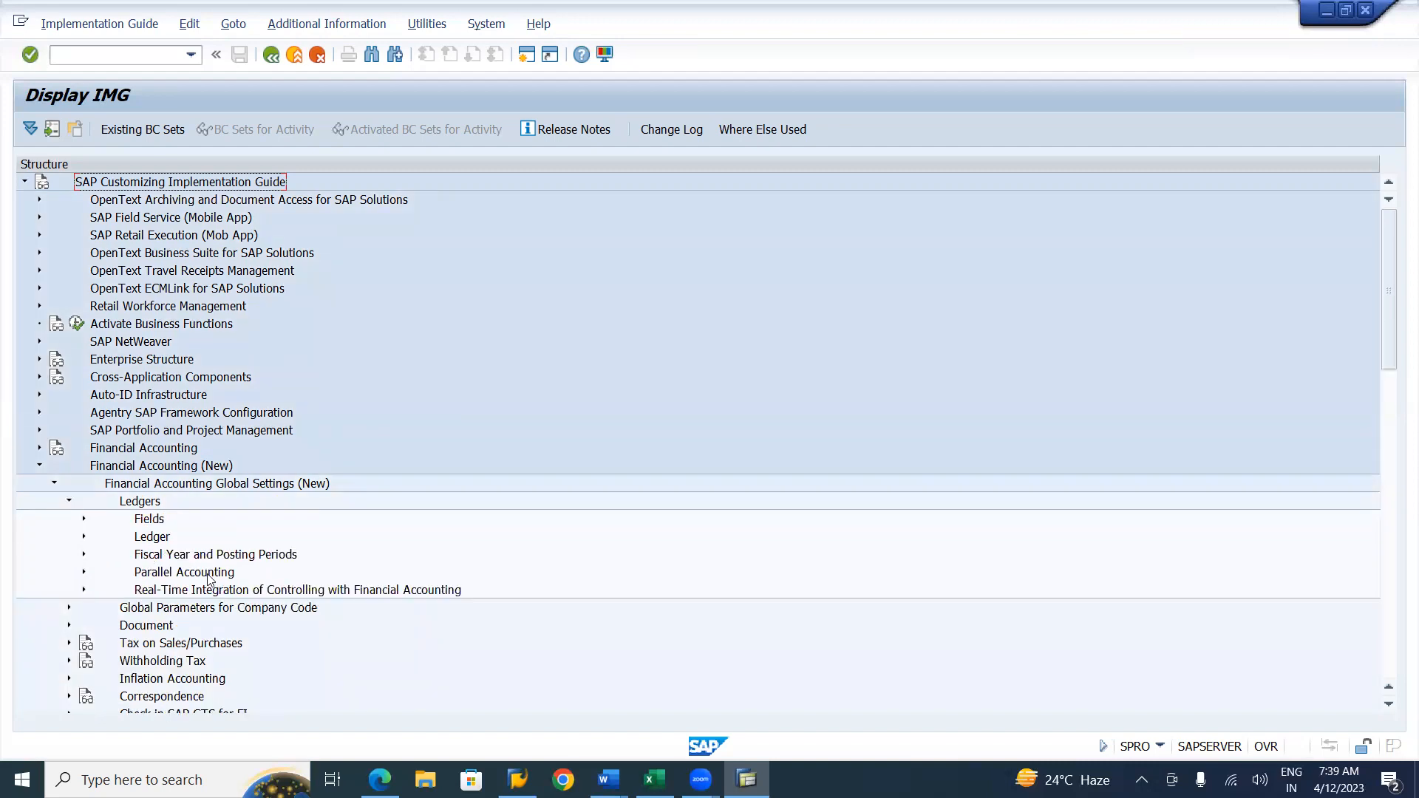
left_click(83, 559)
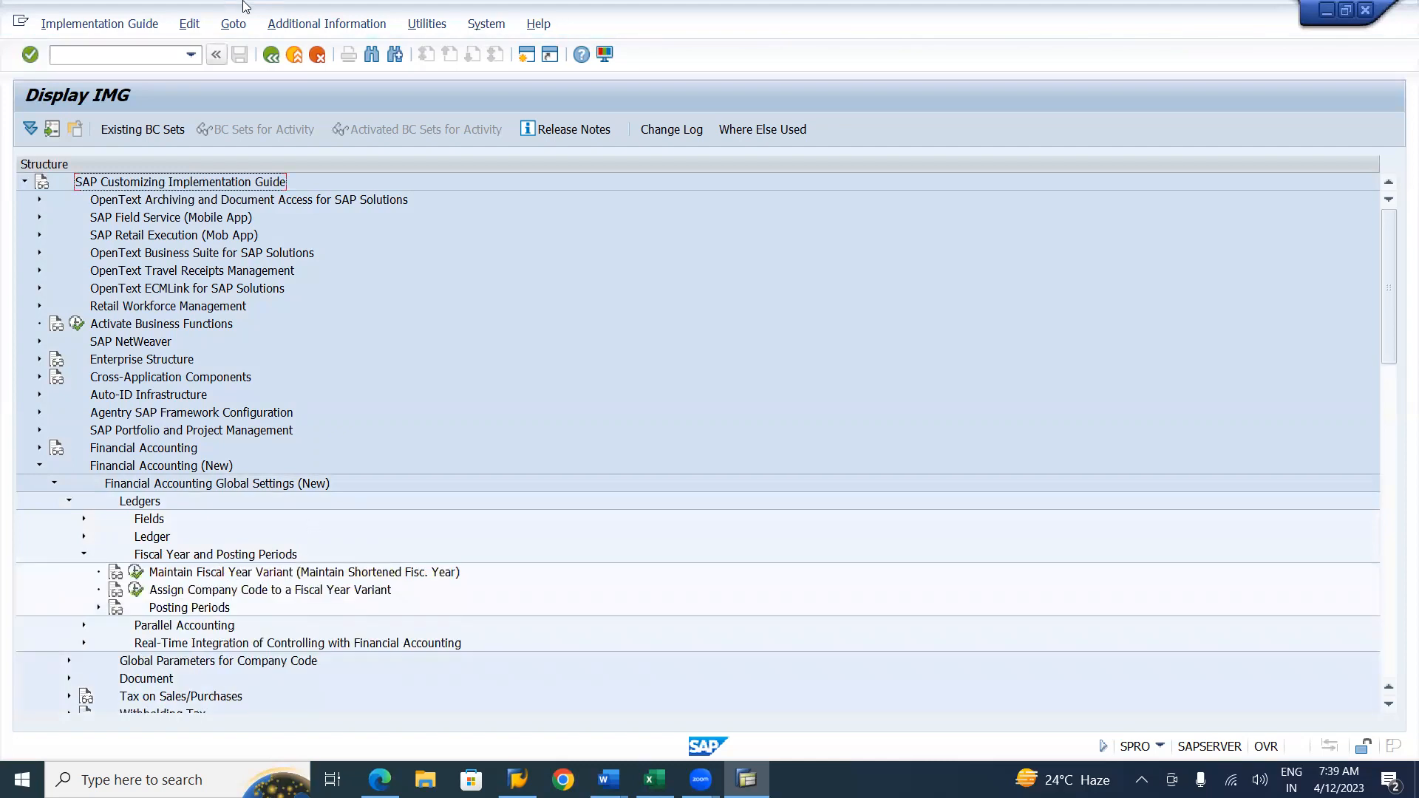
Step: Show the IMG Activity keys in a widened Additional information column and open the Maintain Fiscal Year Variant activity
left_click(273, 27)
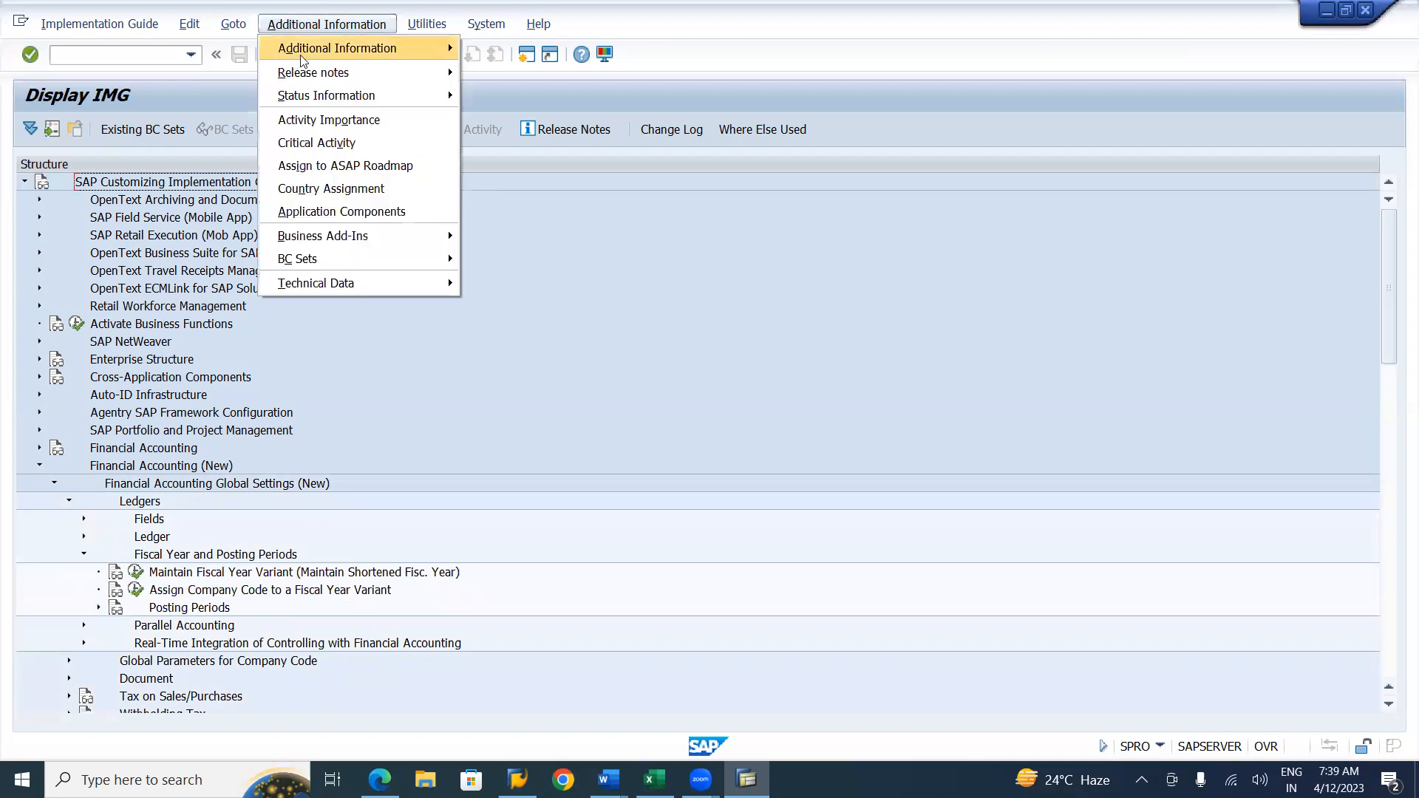
mouse_move(300, 55)
mouse_move(500, 71)
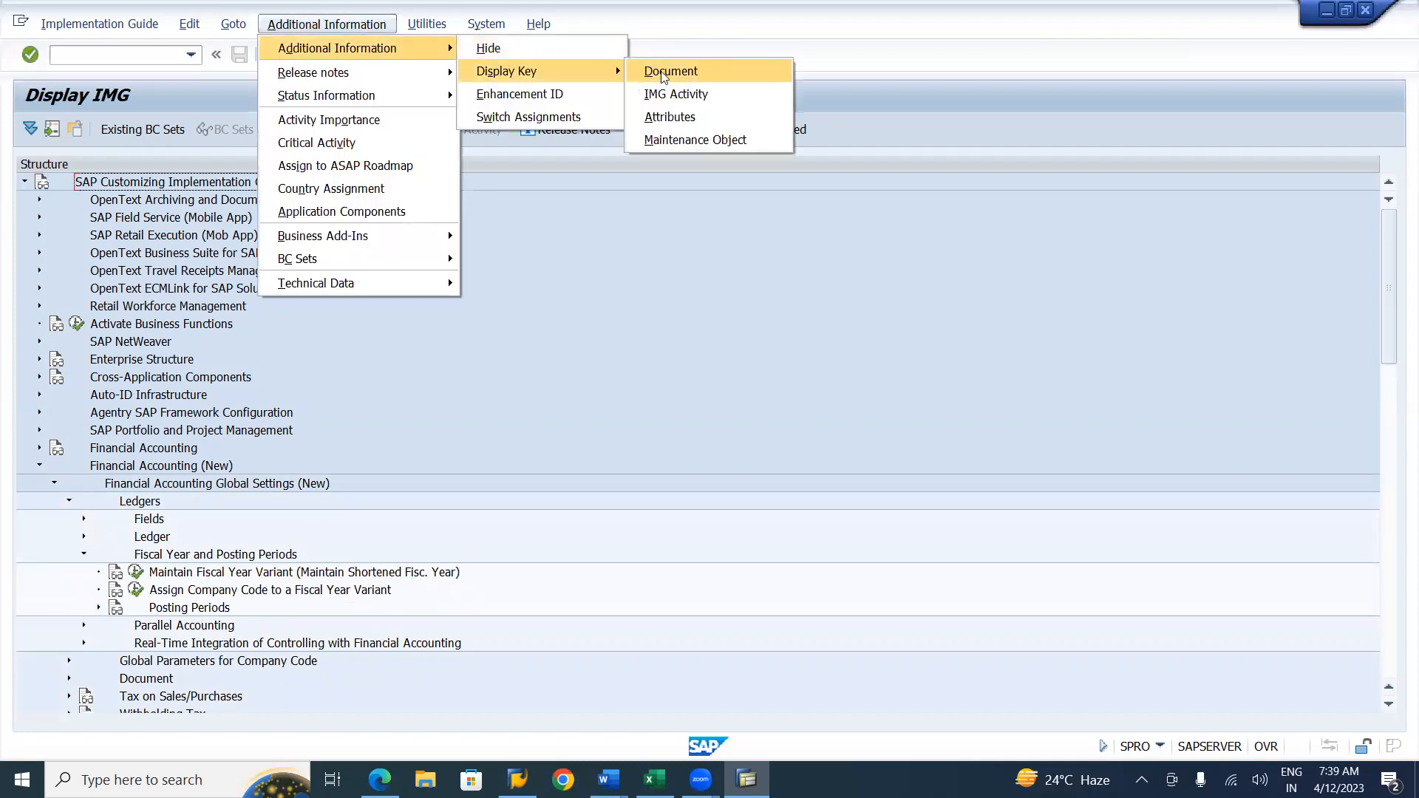
left_click(674, 93)
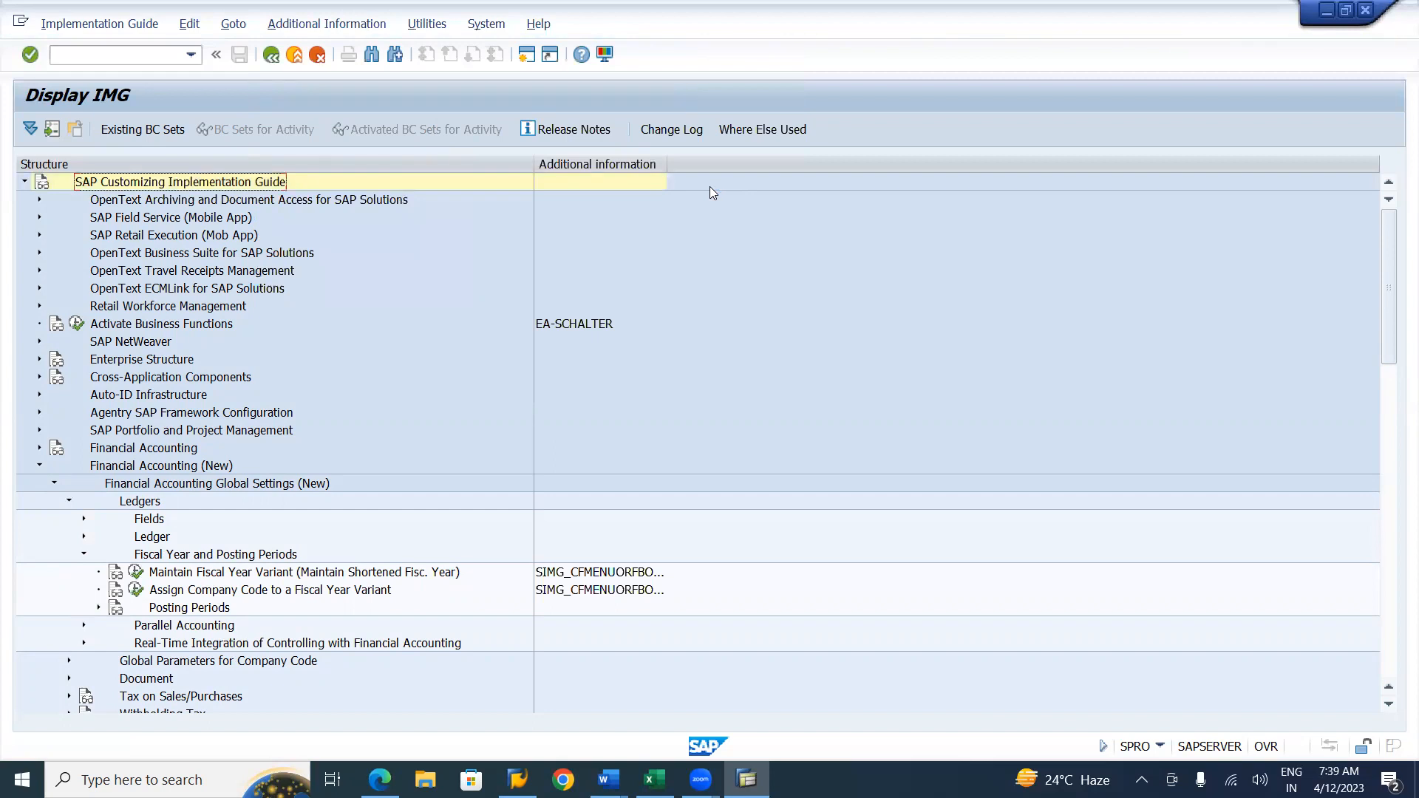
left_click_drag(667, 161, 700, 161)
left_click(660, 577)
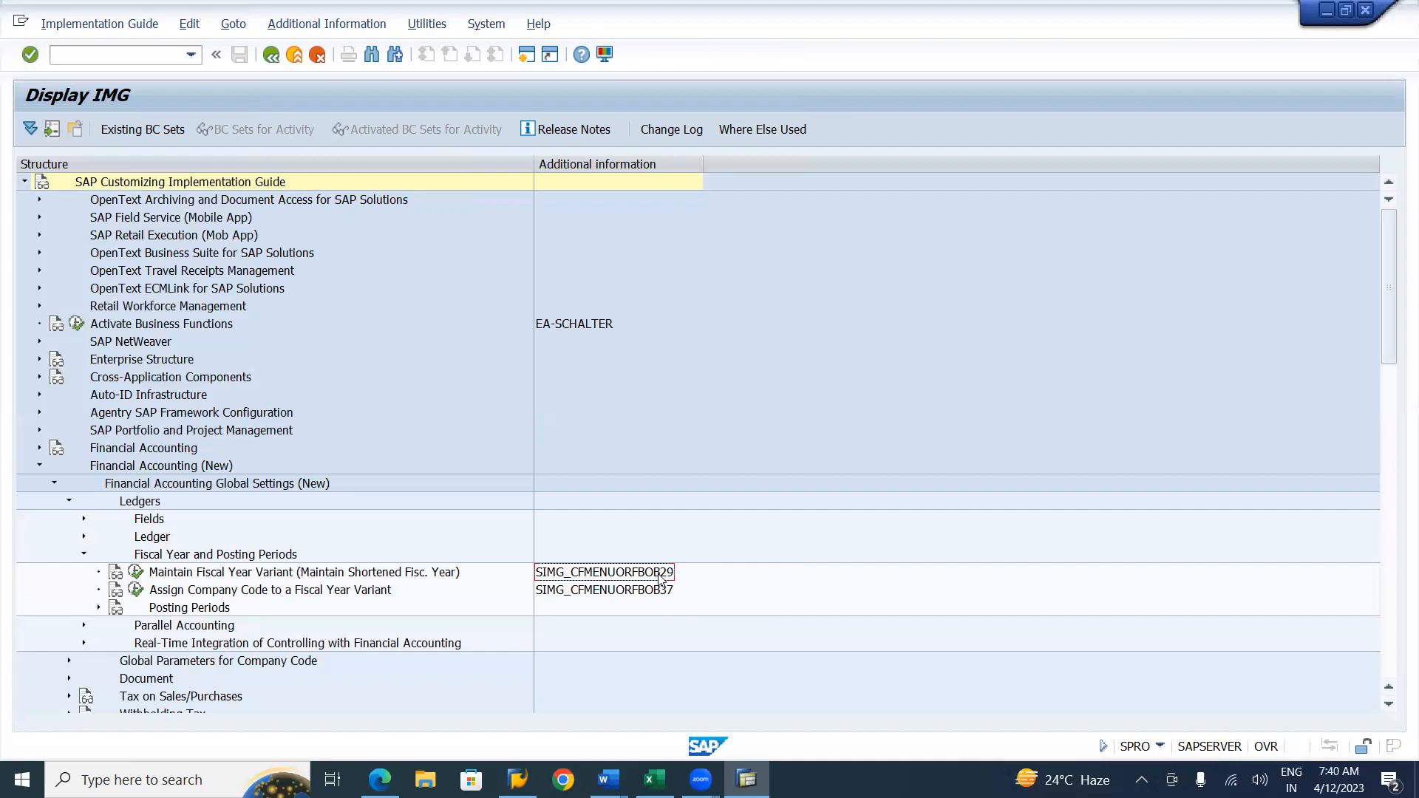
left_click(137, 573)
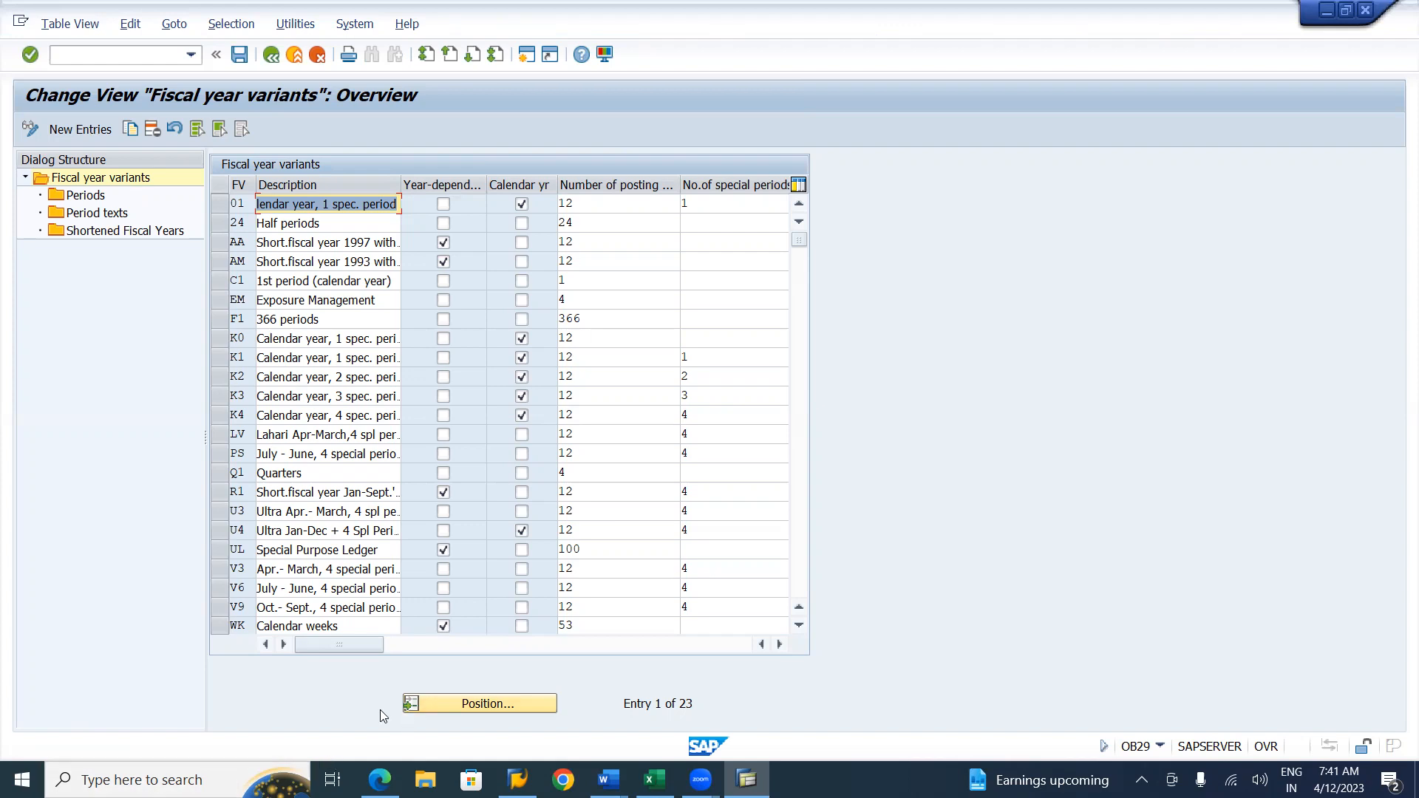
Step: Try to position the fiscal year variants list on V3 after checking the variants in the BIRLA FICO working notes in Word
left_click(466, 698)
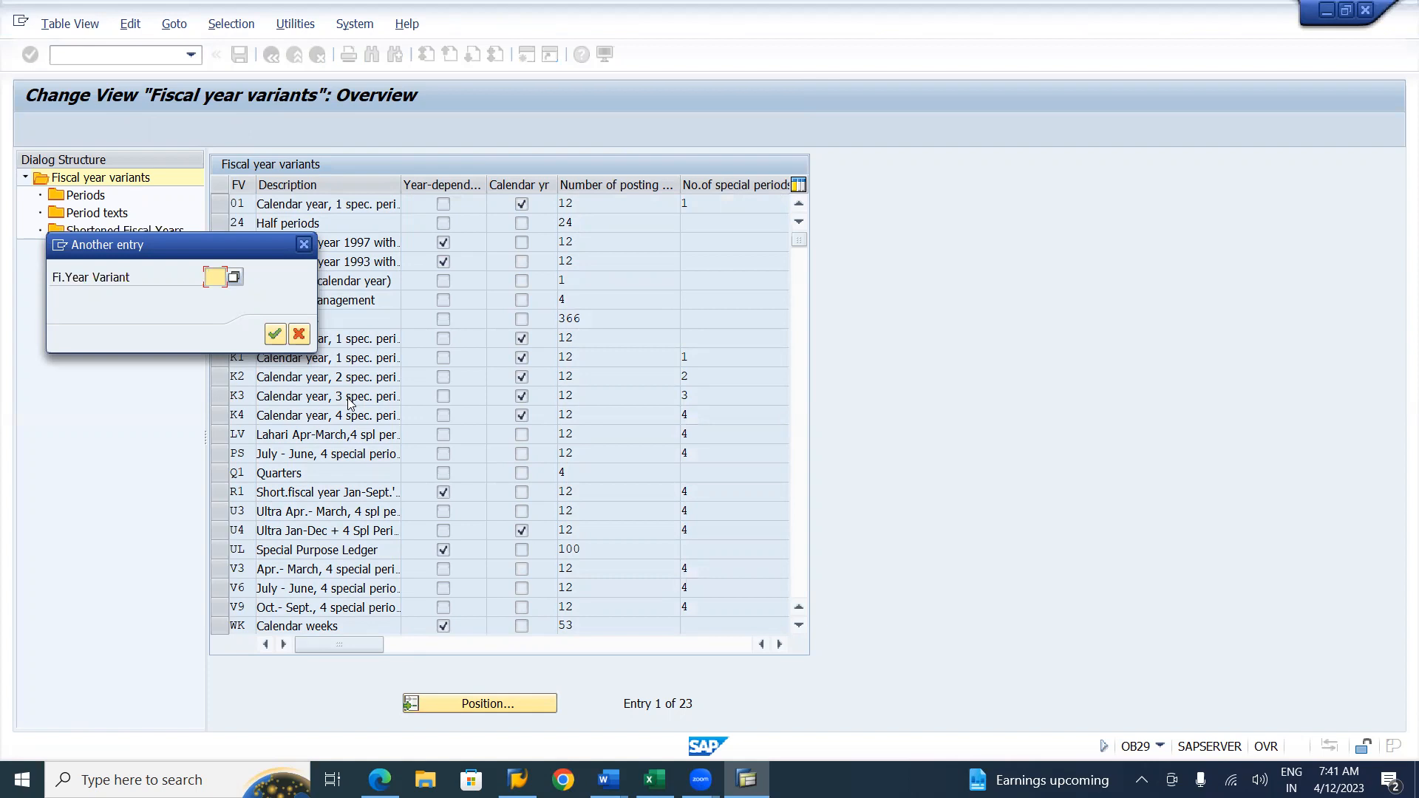
key("alt+Tab")
key("Tab")
key("Tab")
key("Tab")
key("Tab")
key("Tab")
key("Tab")
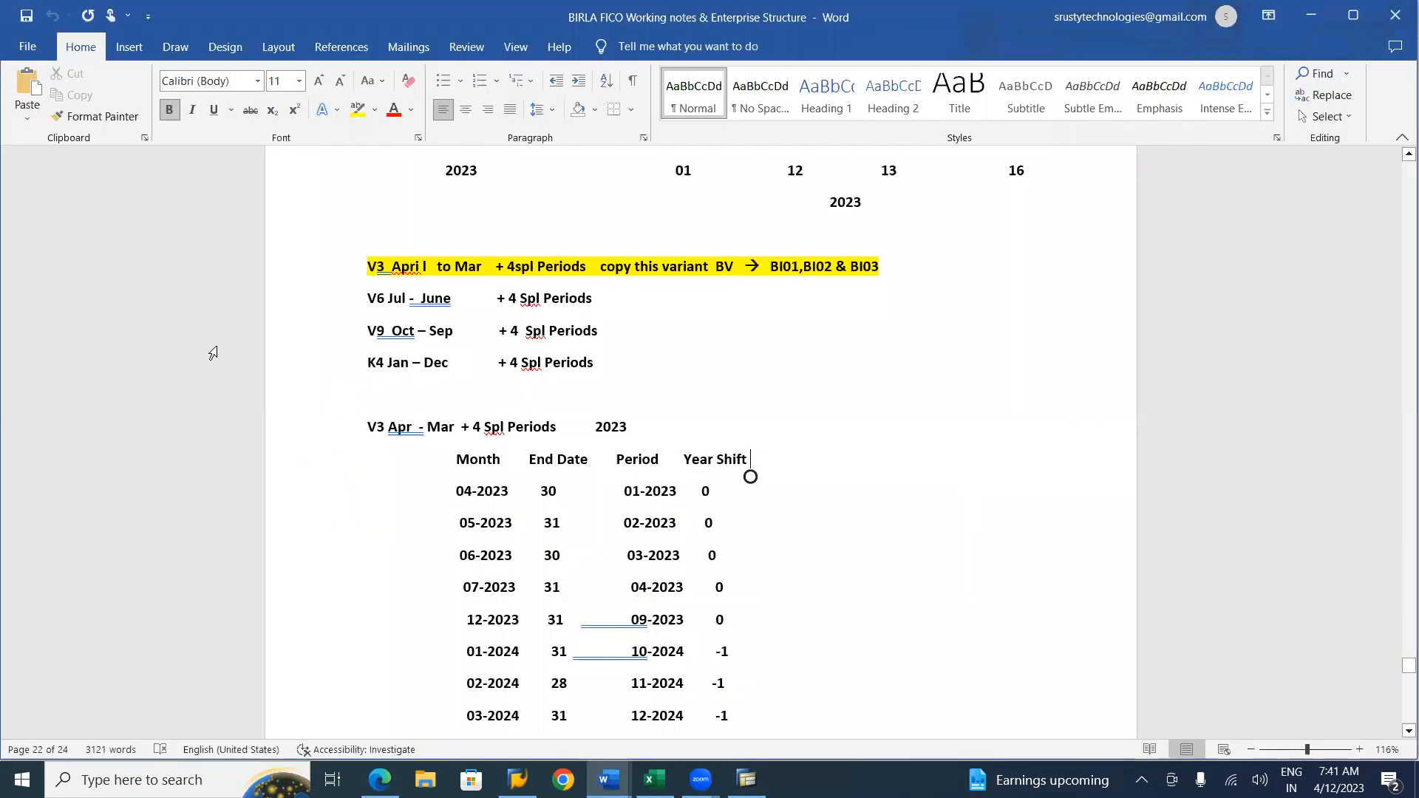
key("alt+Tab")
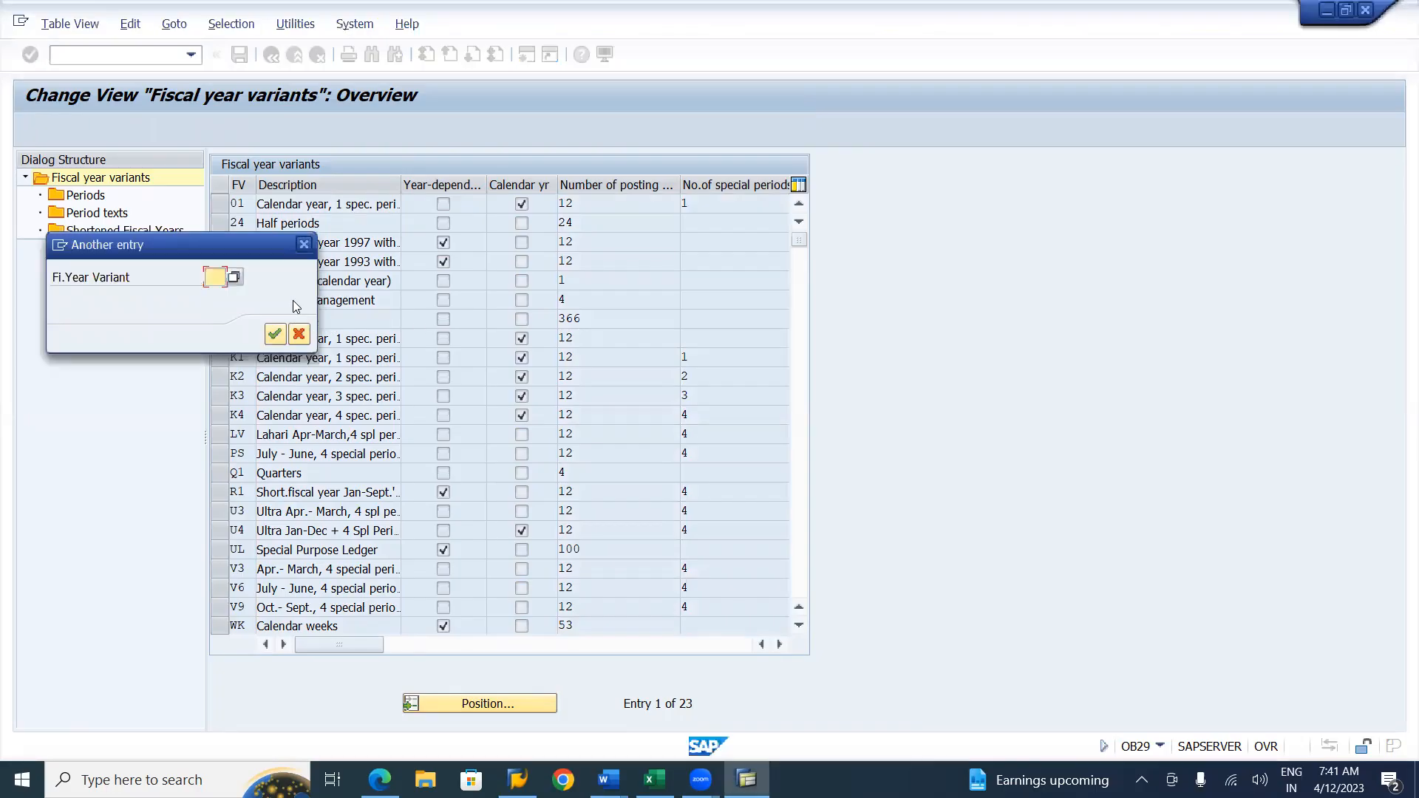
type("V3")
left_click(304, 244)
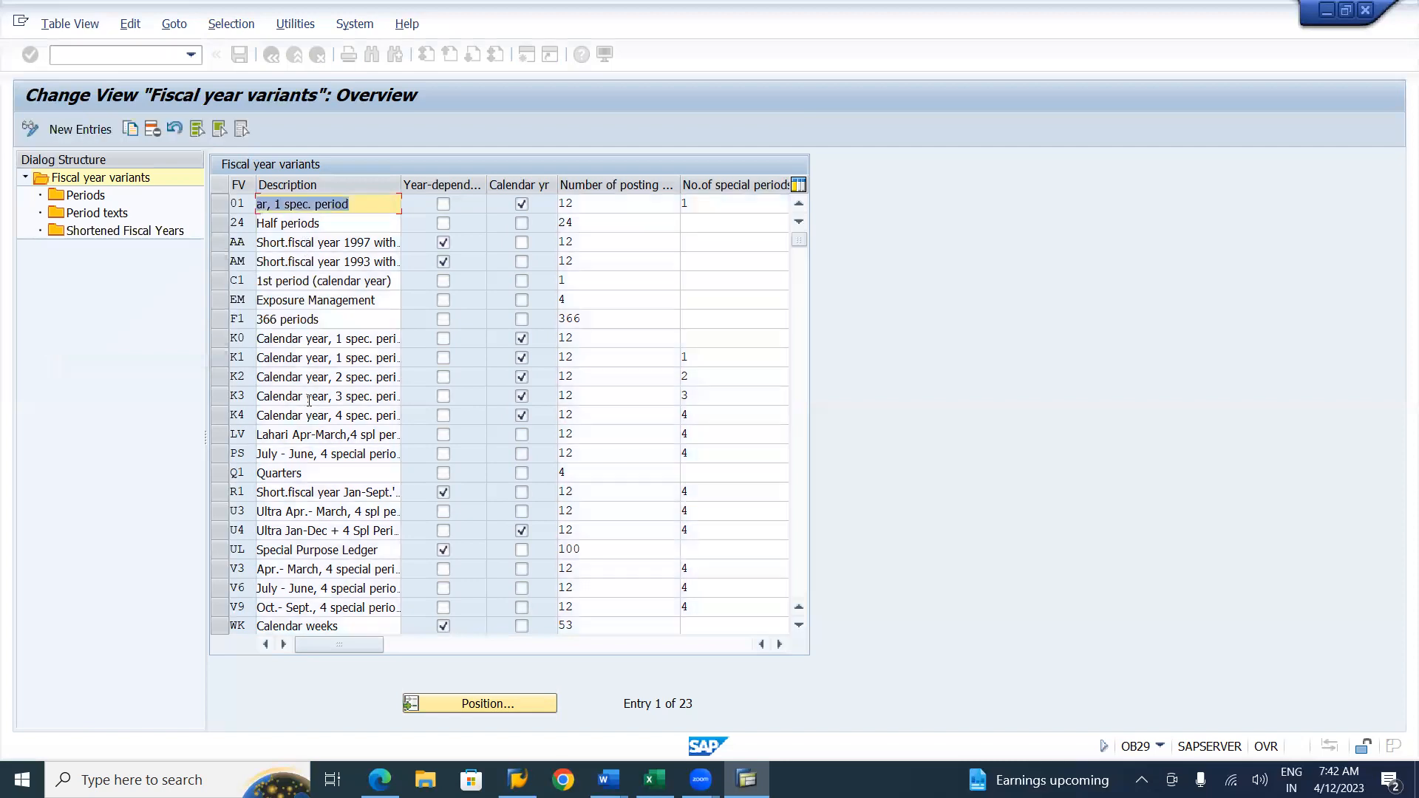
Step: Select the V3, V6 and V9 fiscal year variants and compare them with the variant list in the Word working notes
left_click(219, 571)
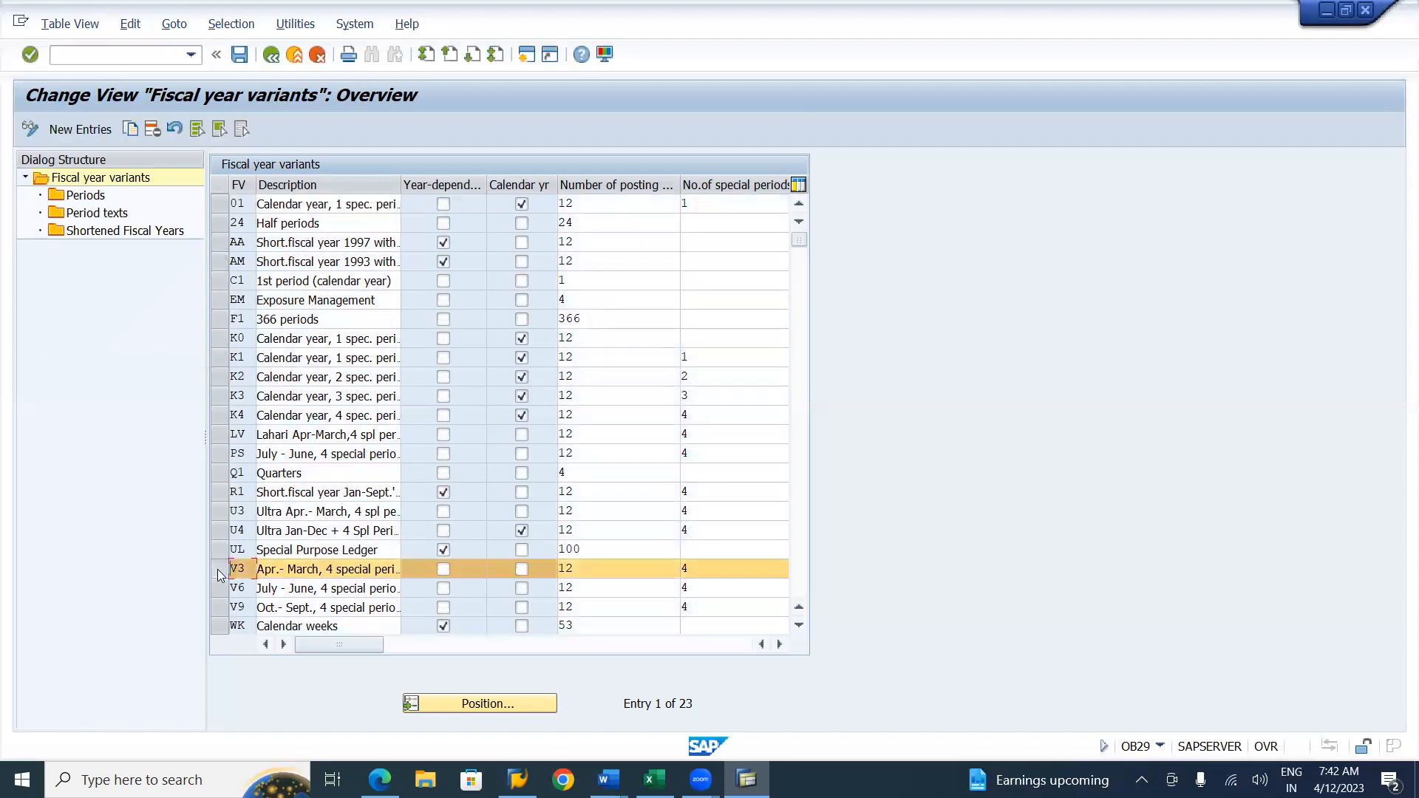
left_click(220, 590)
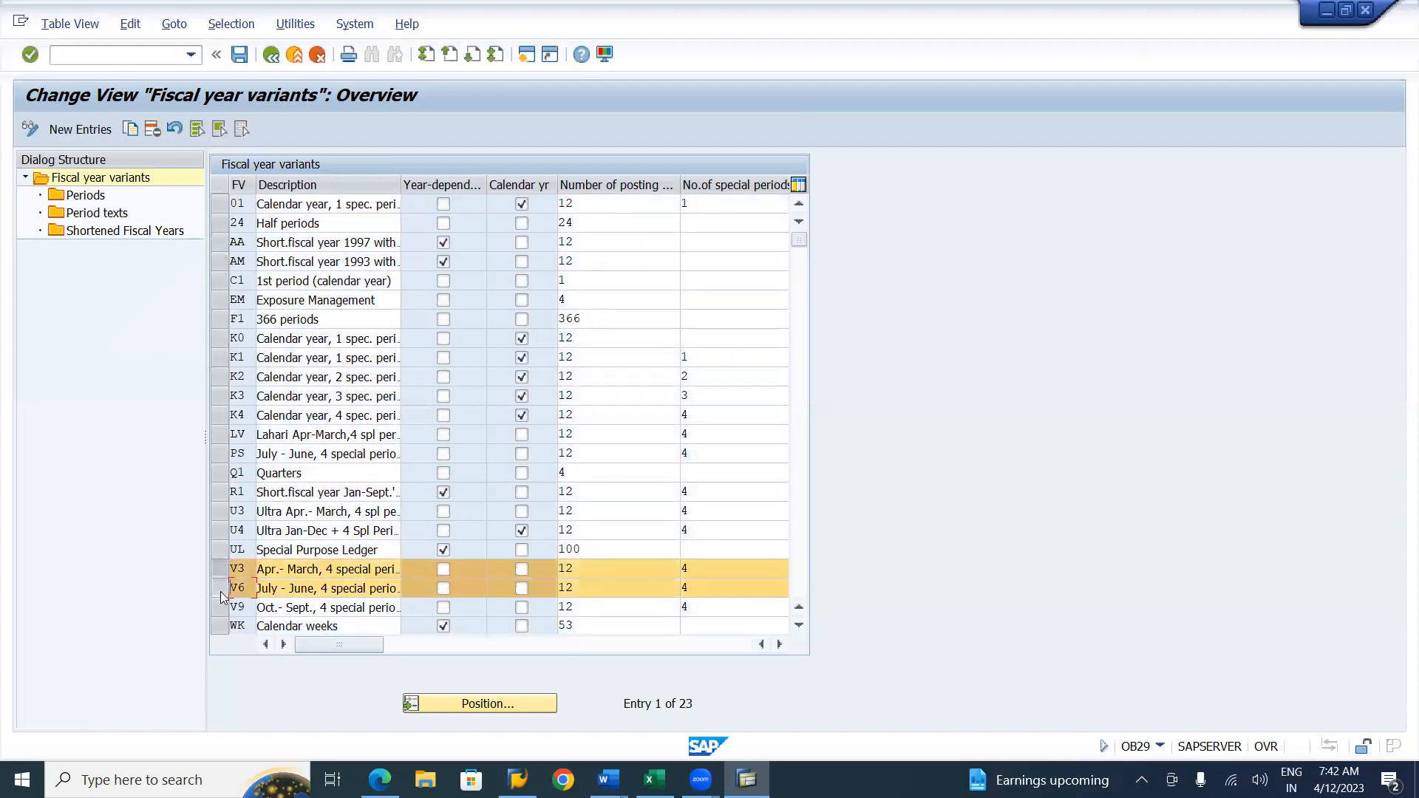
left_click(219, 609)
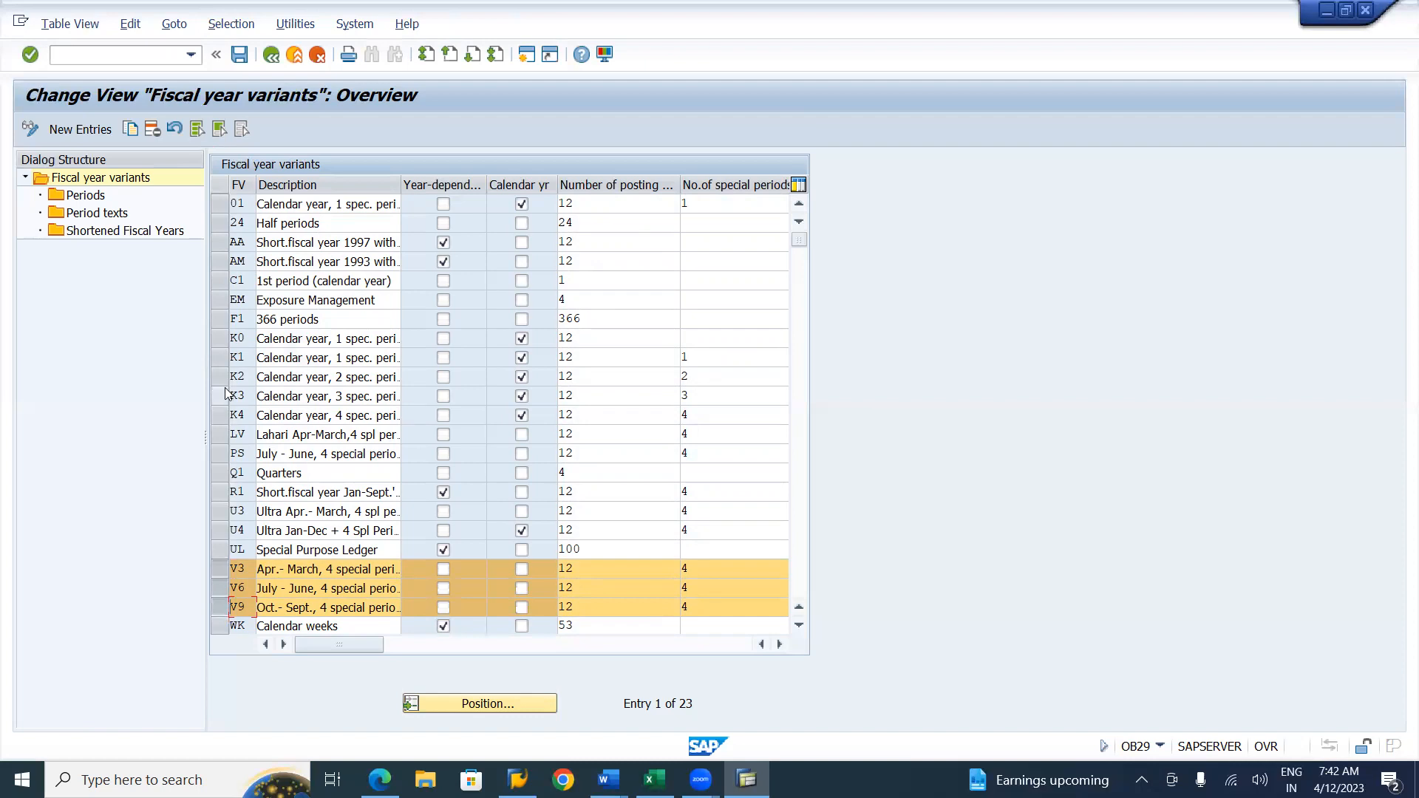
key("alt+Tab")
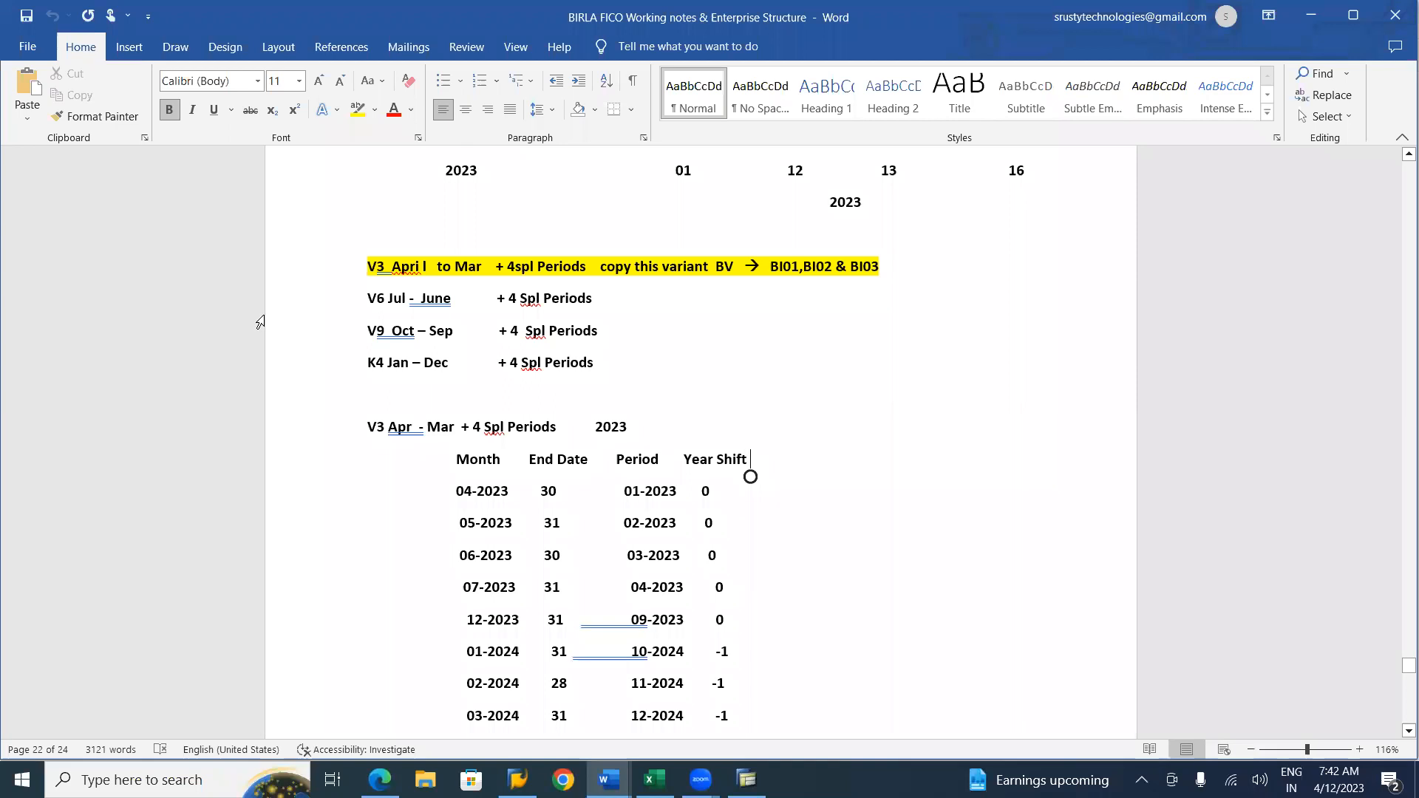
key("alt+Tab")
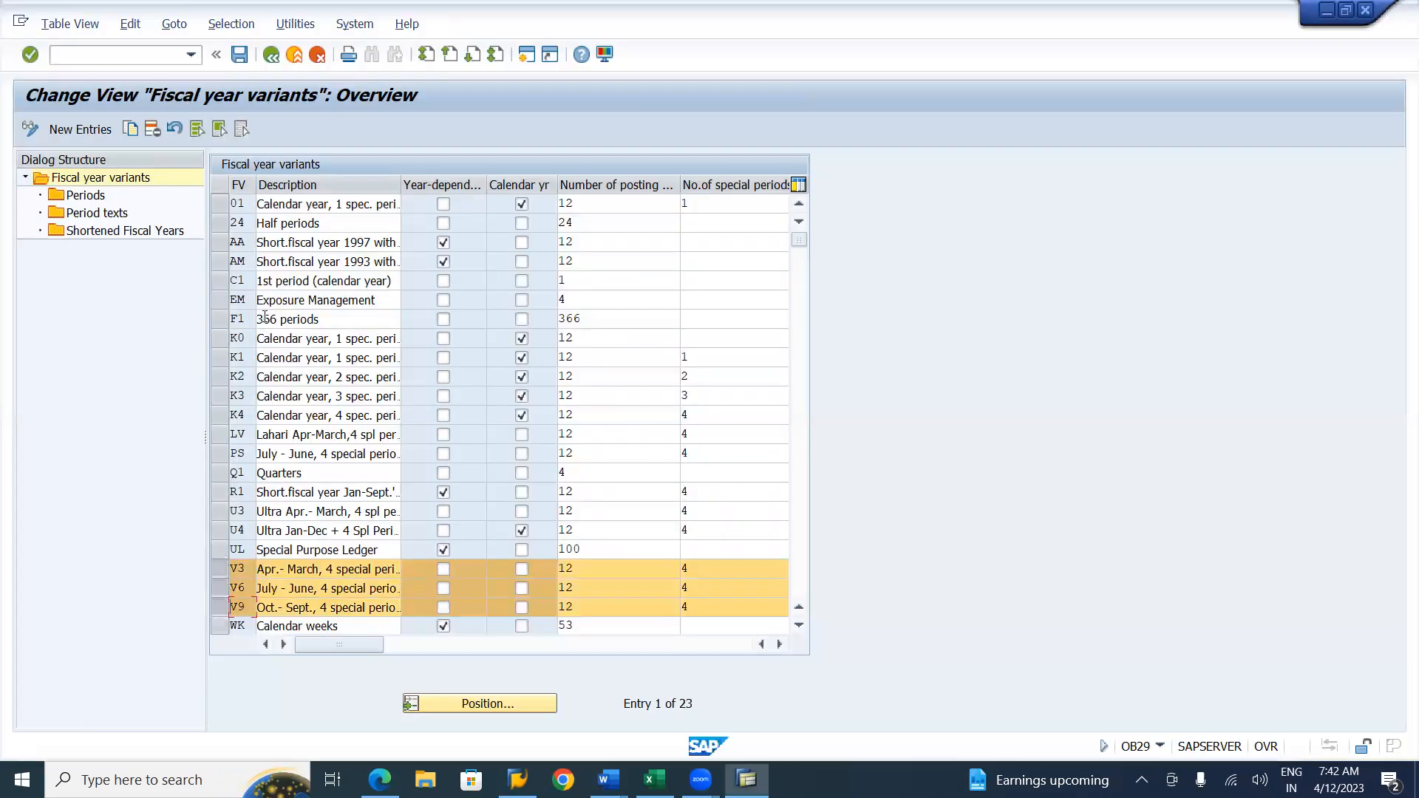
Step: Clear the K4, V6 and V9 rows from the selection, leaving only fiscal year variant V3 selected
left_click(224, 416)
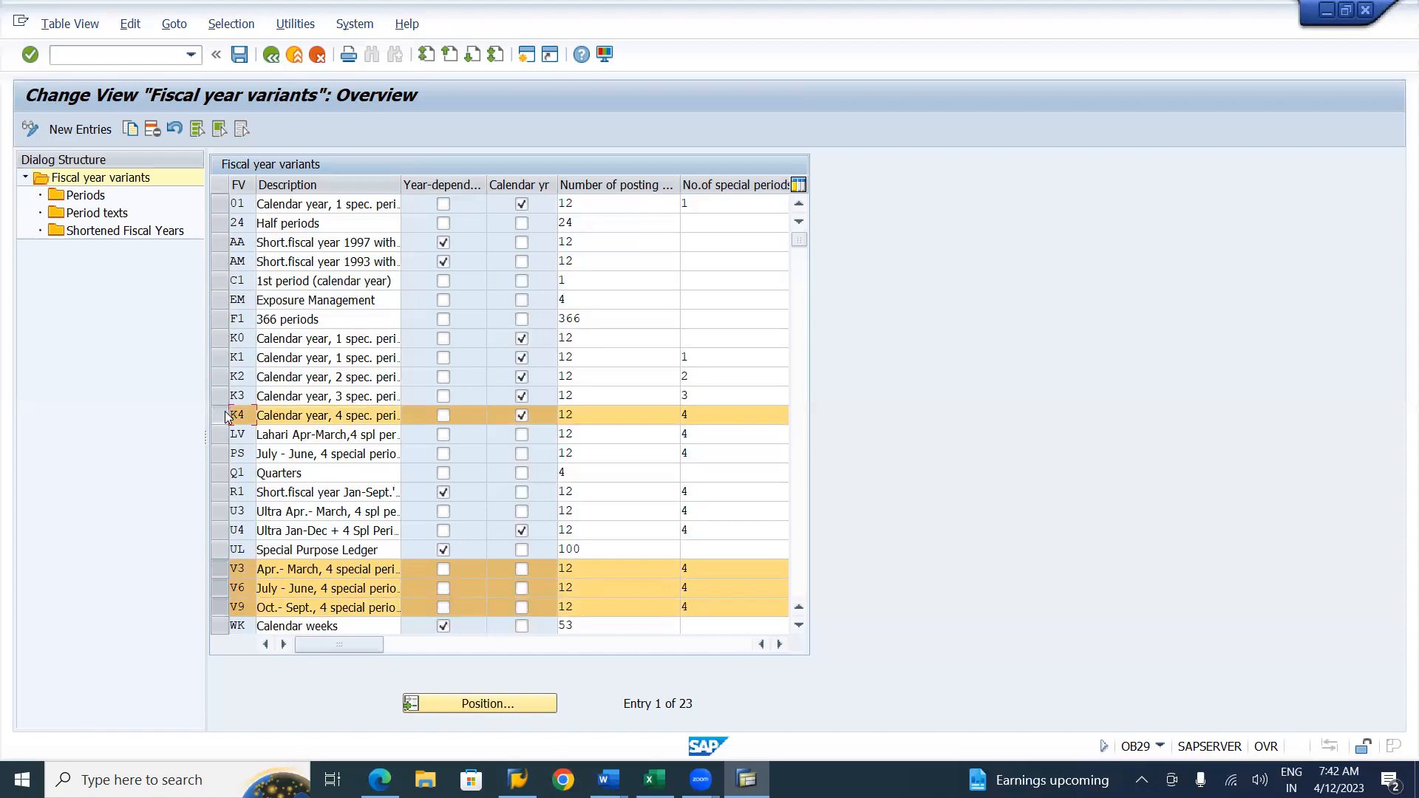
left_click(225, 412)
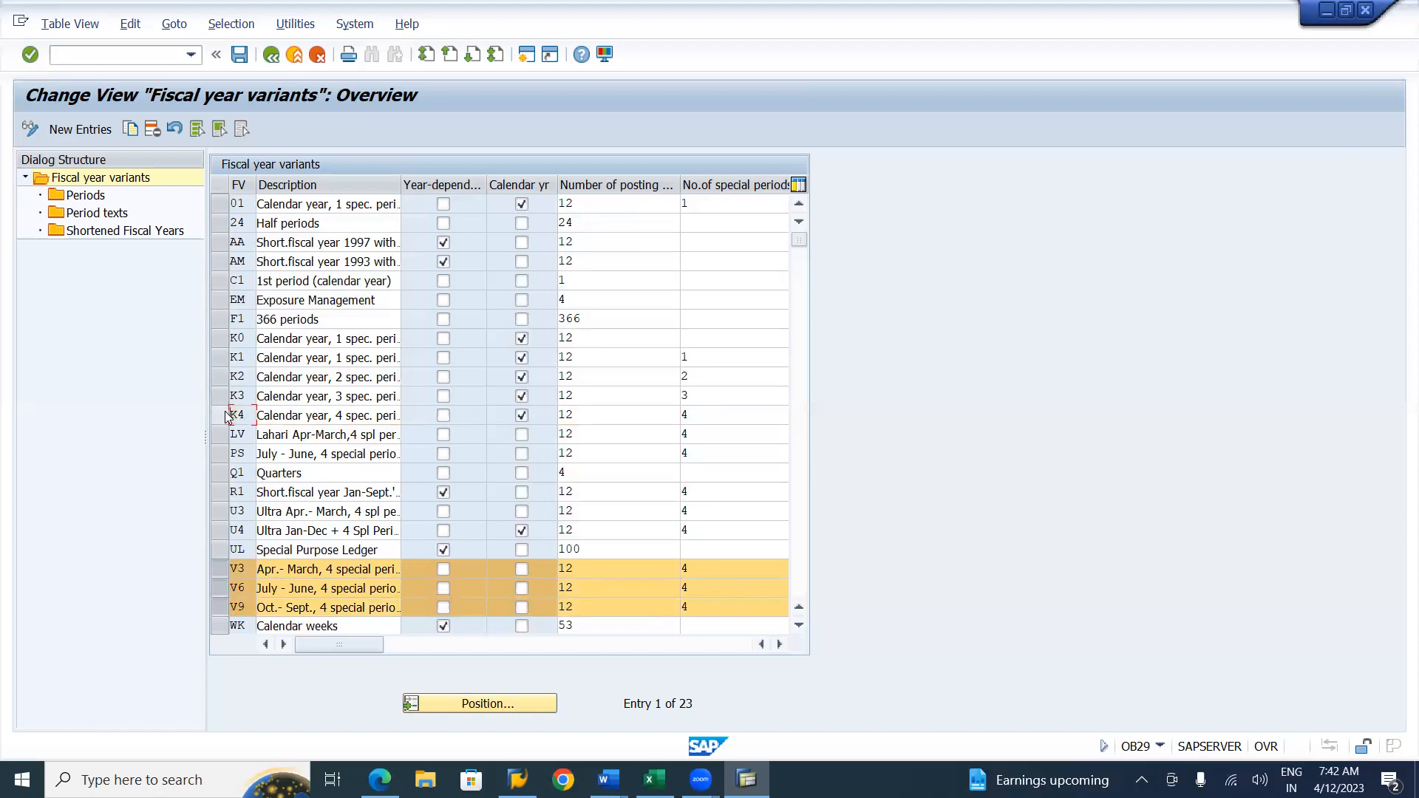
left_click(219, 590)
left_click(220, 610)
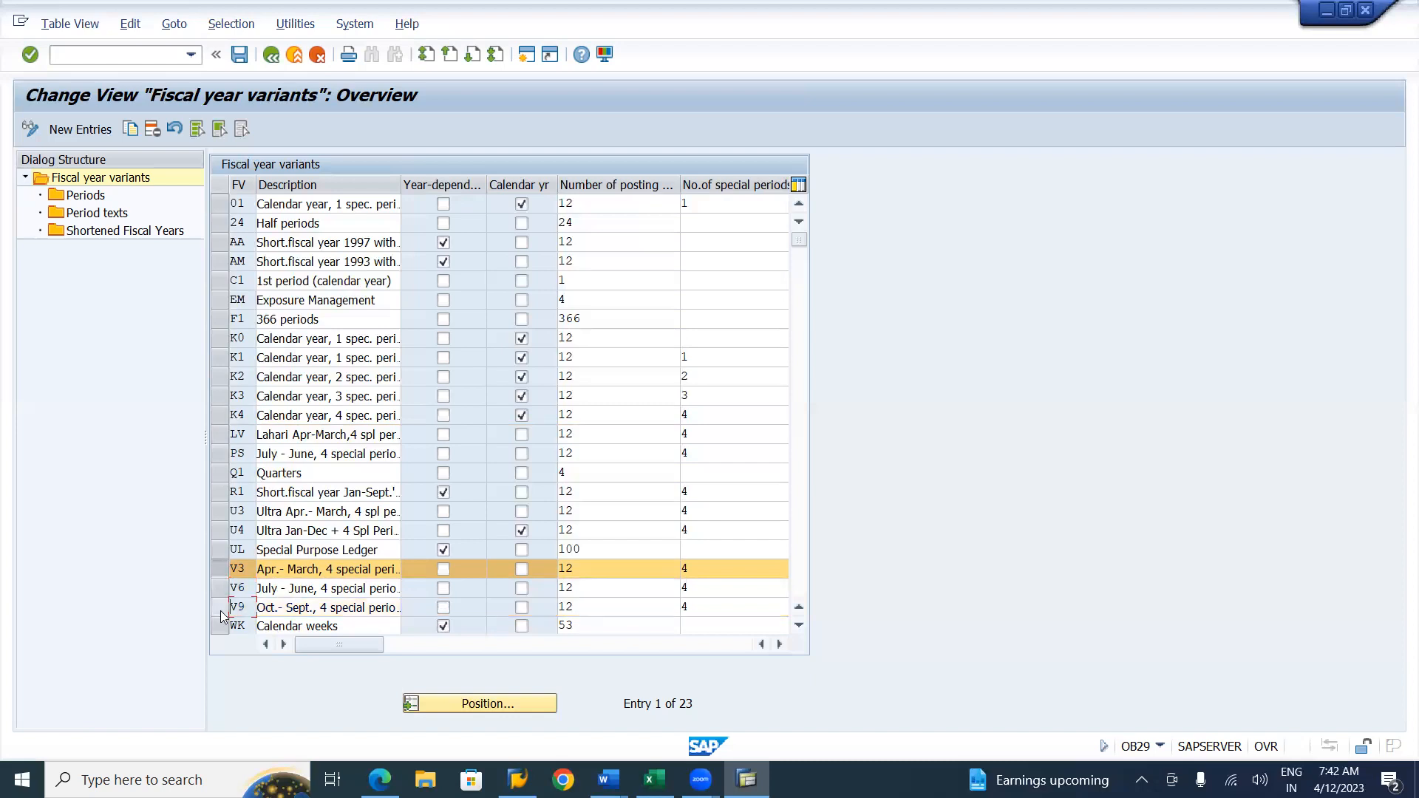
Step: Position the fiscal year variants list on V3, select its row and check the copy instruction in the Word working notes
left_click(499, 704)
type("V3")
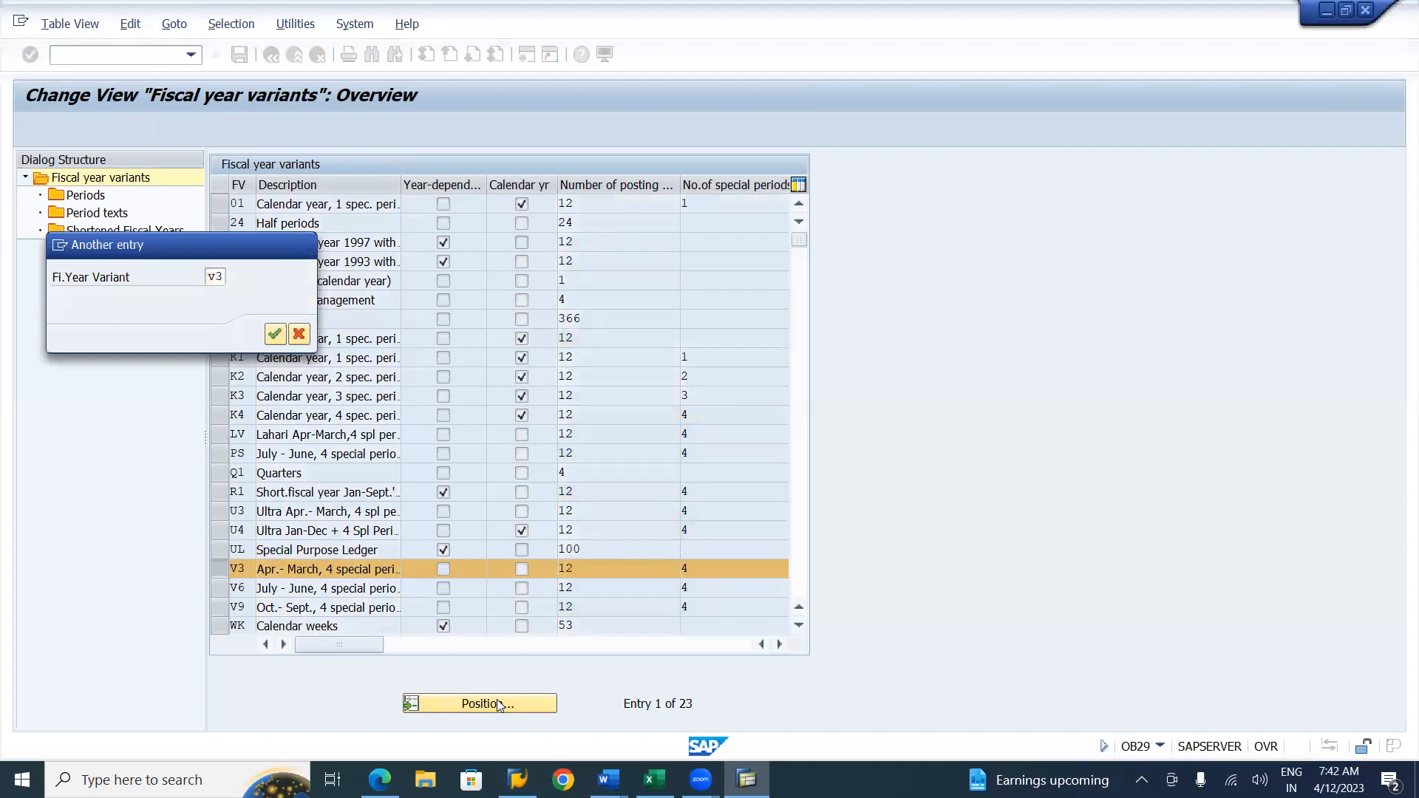
key("Return")
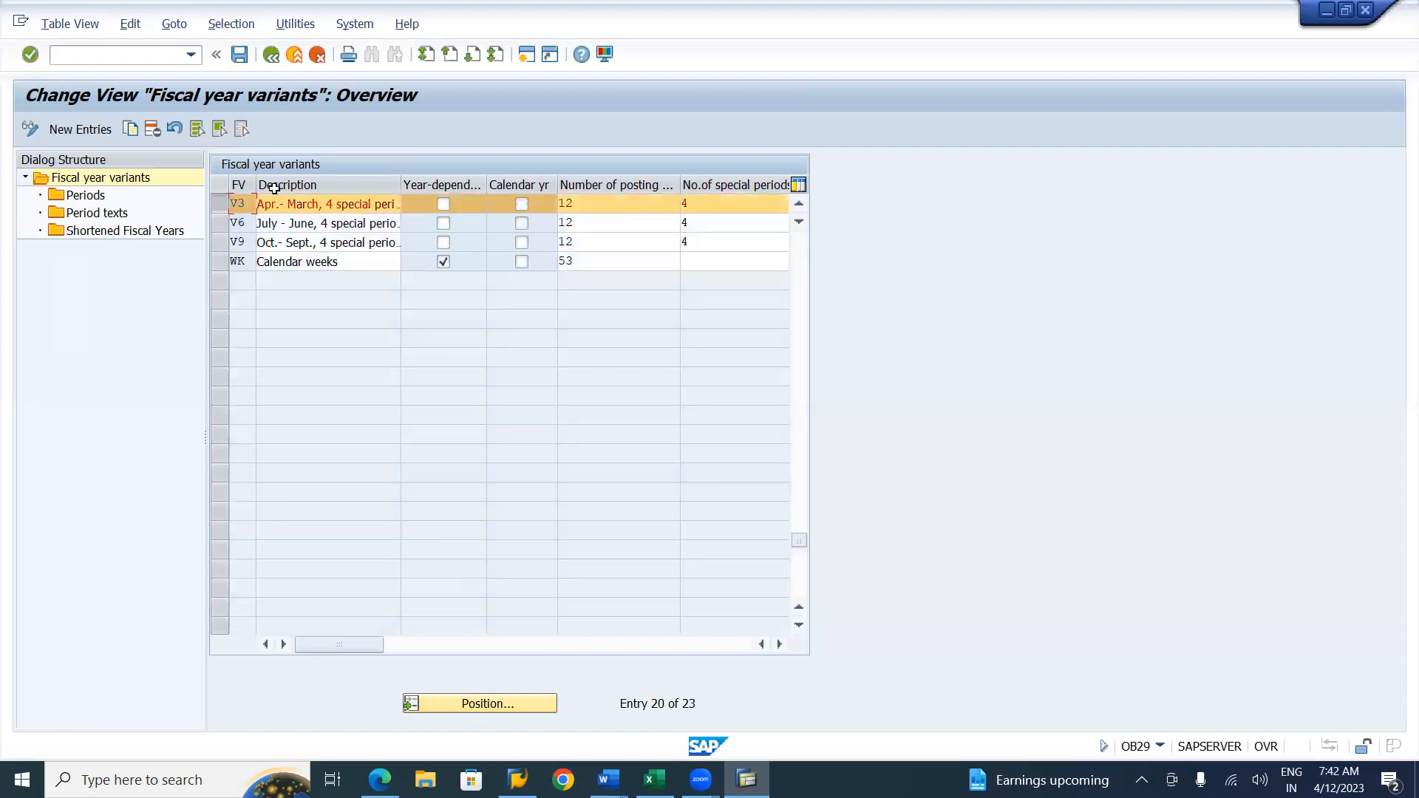
left_click(212, 202)
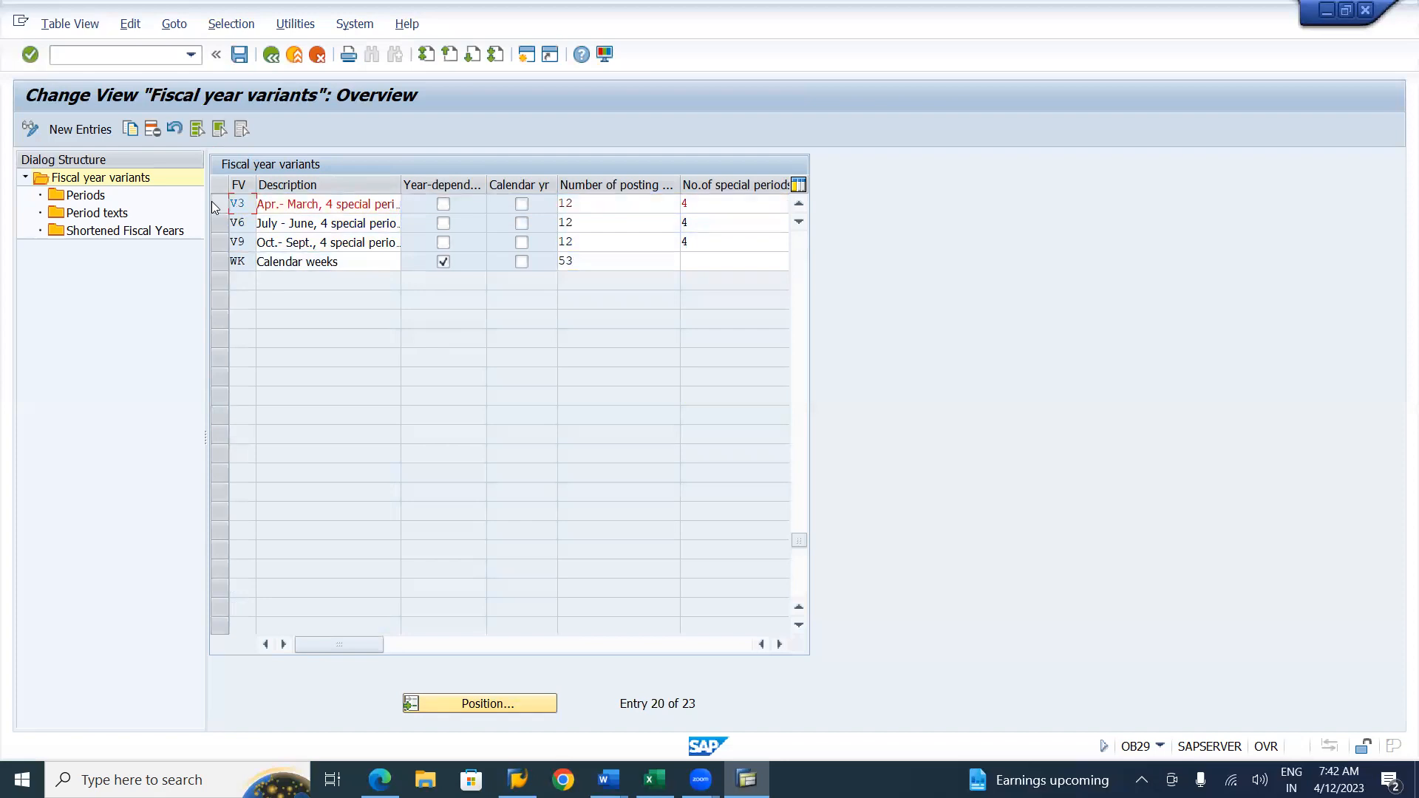
left_click(212, 202)
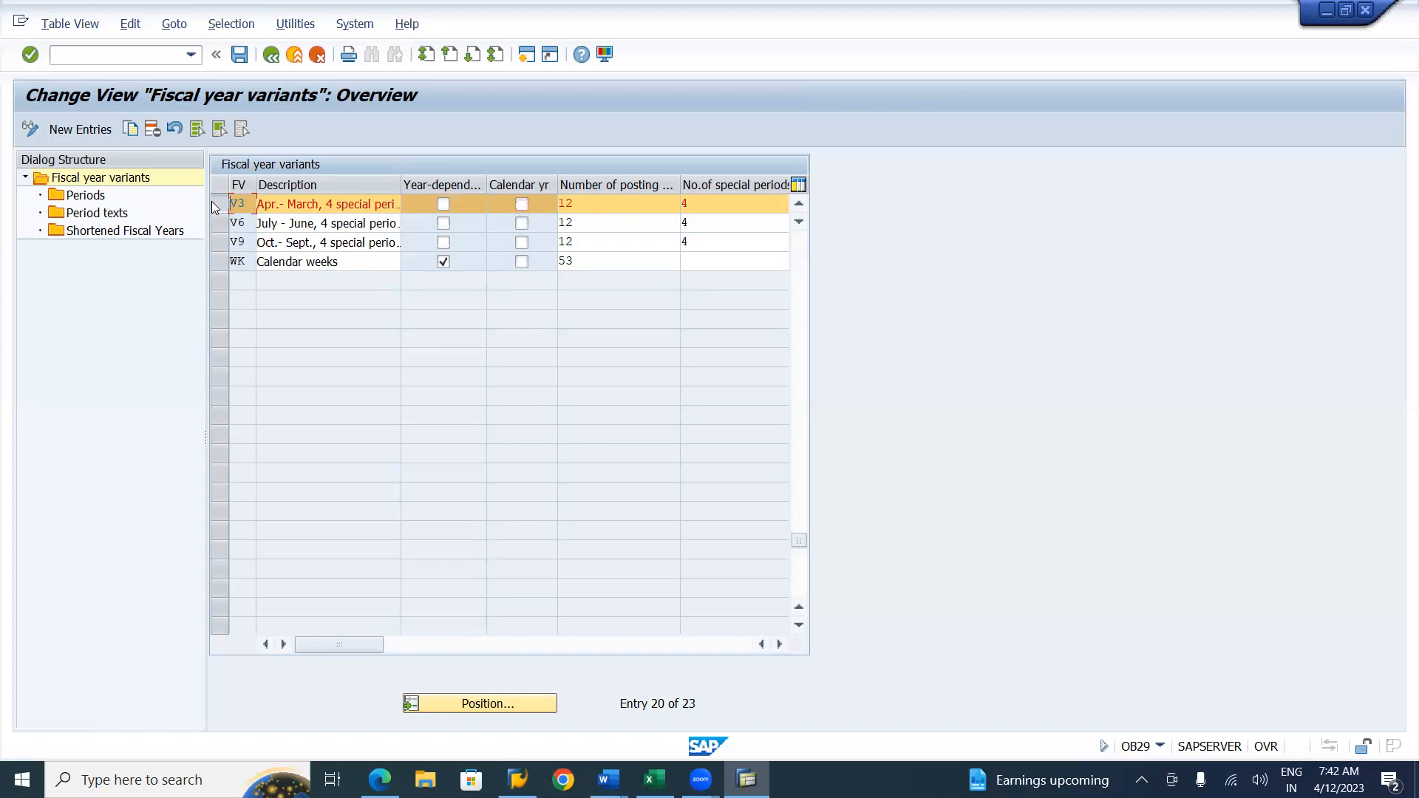
key("alt+Tab")
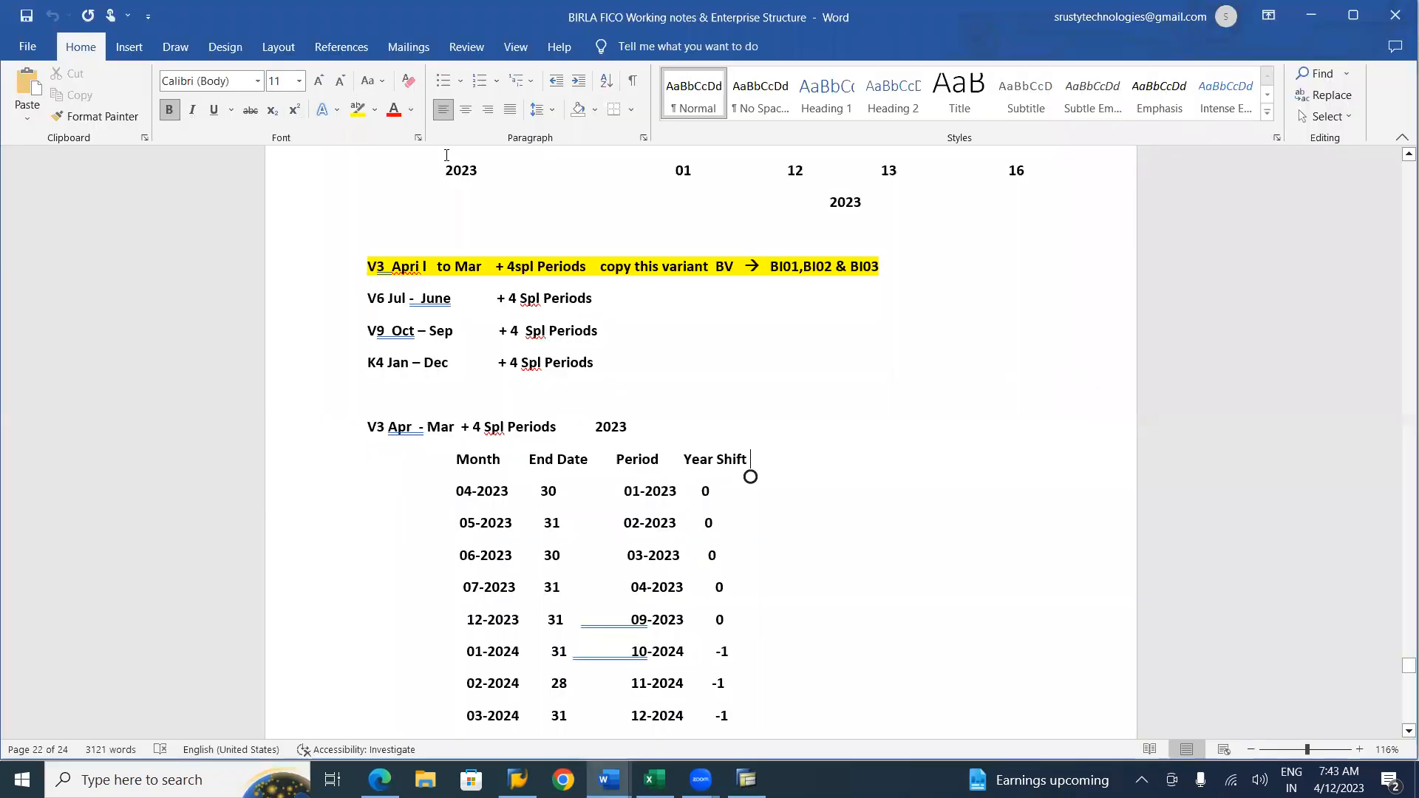
key("alt+Tab")
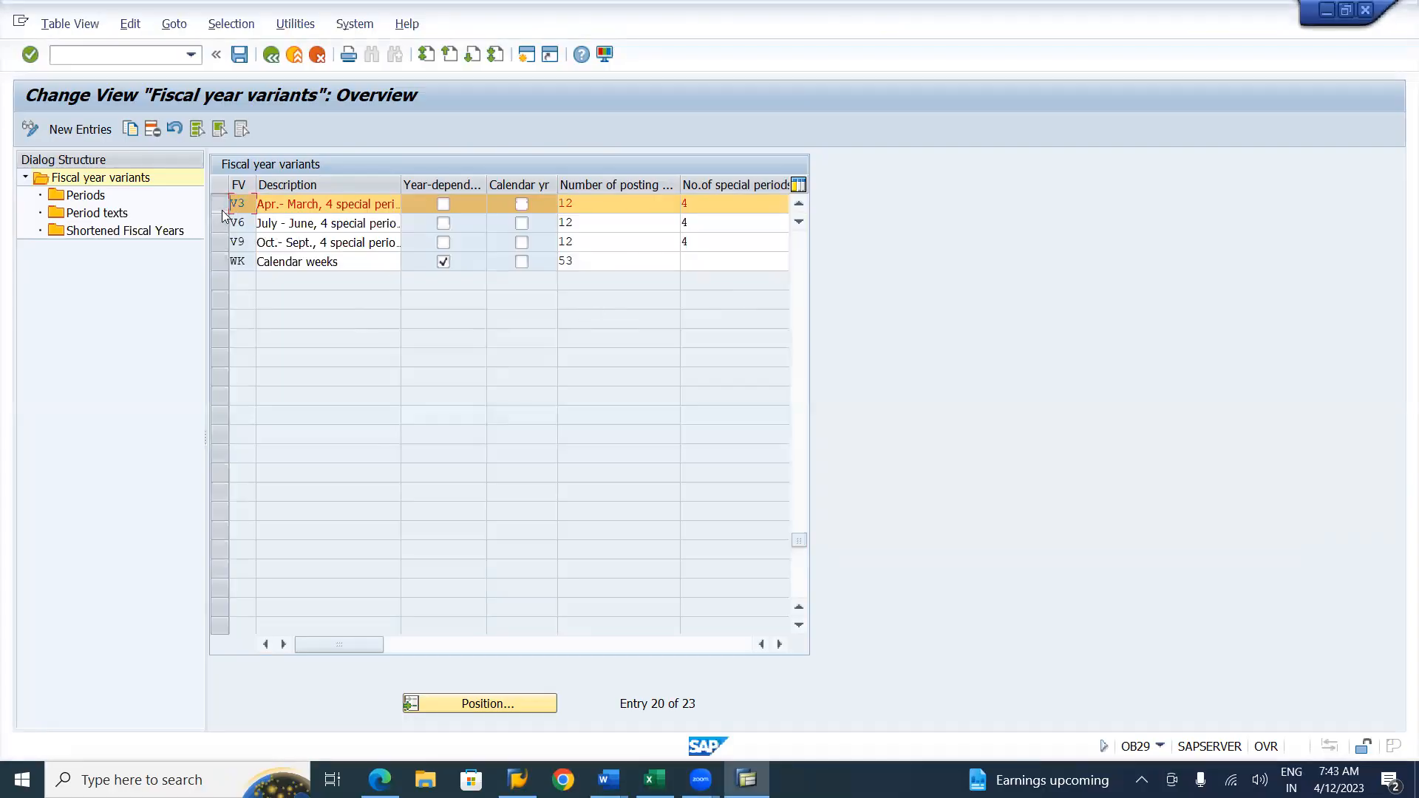
Step: Start a copy of fiscal year variant V3 and set the new variant's key to BV
left_click(131, 130)
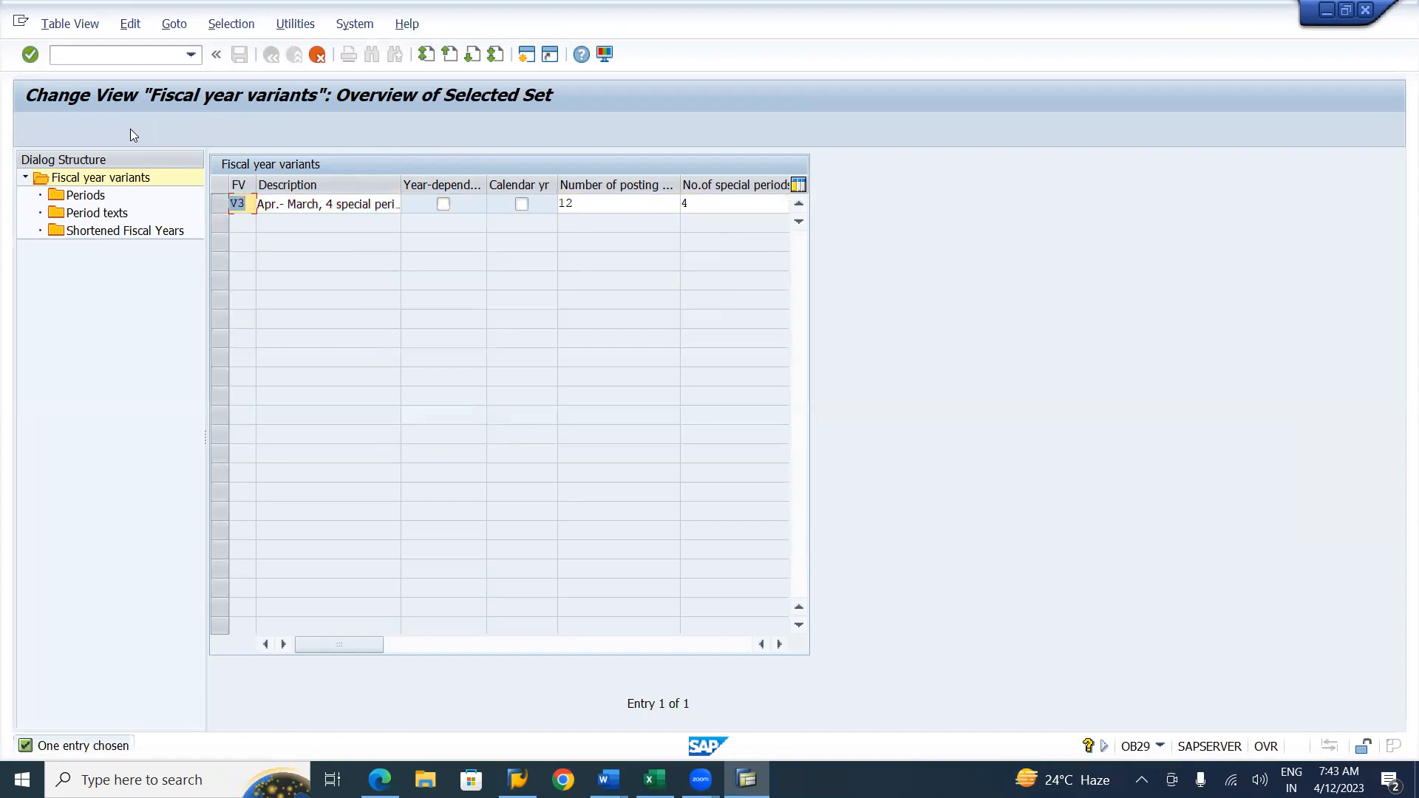
key("Delete")
type("BV")
Step: Change the description of variant BV to "Birla Apr-March, 4 spl perds"
key("Tab")
key("Left")
key("Left")
key("Left")
key("Left")
key("Left")
key("Left")
key("Left")
key("Left")
key("Left")
key("Left")
key("Left")
key("Left")
key("Home")
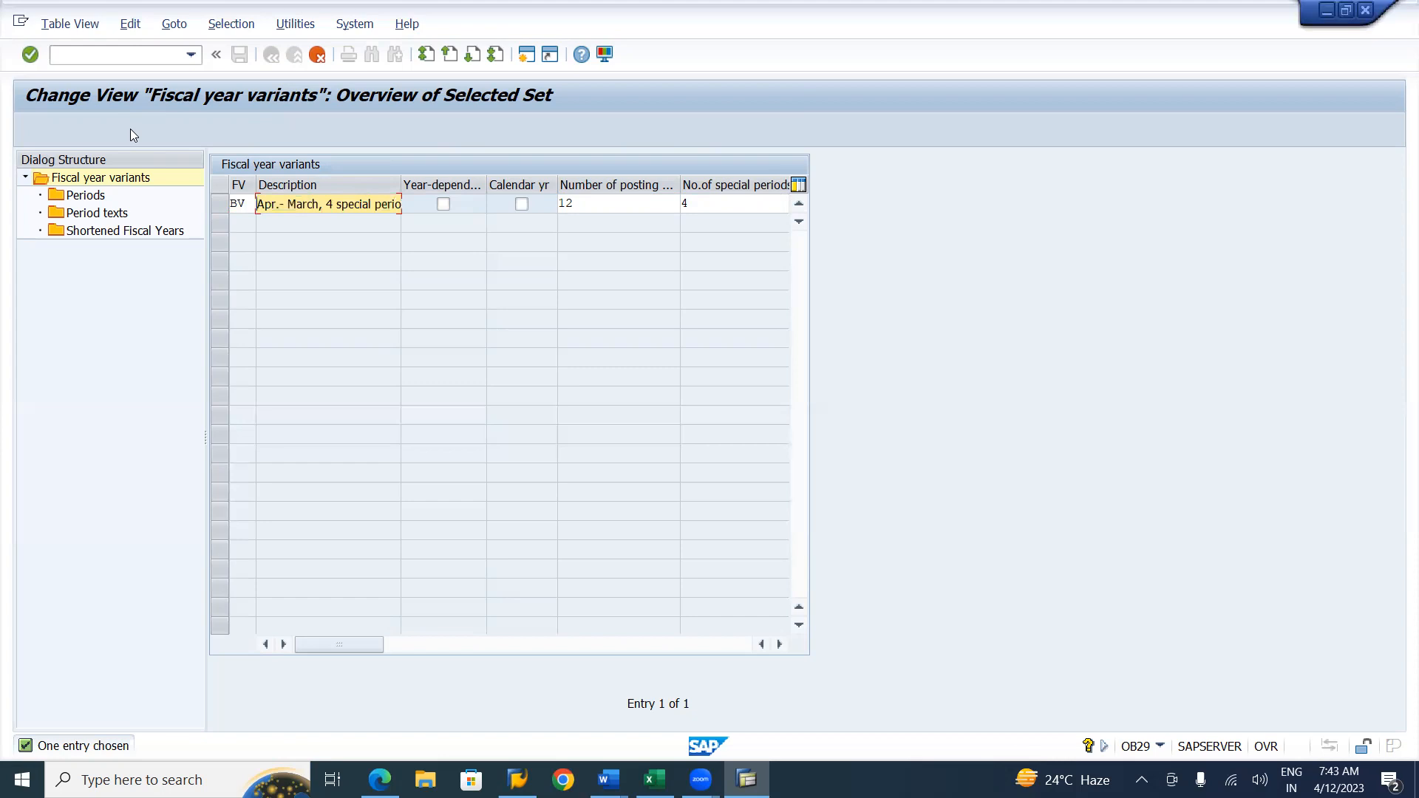
key("Right")
key("Right")
key("Delete")
key("Right")
key("Delete")
key("Delete")
key("Delete")
key("Delete")
key("Delete")
key("Delete")
type("l")
key("Delete")
key("Delete")
key("Home")
type("Birla")
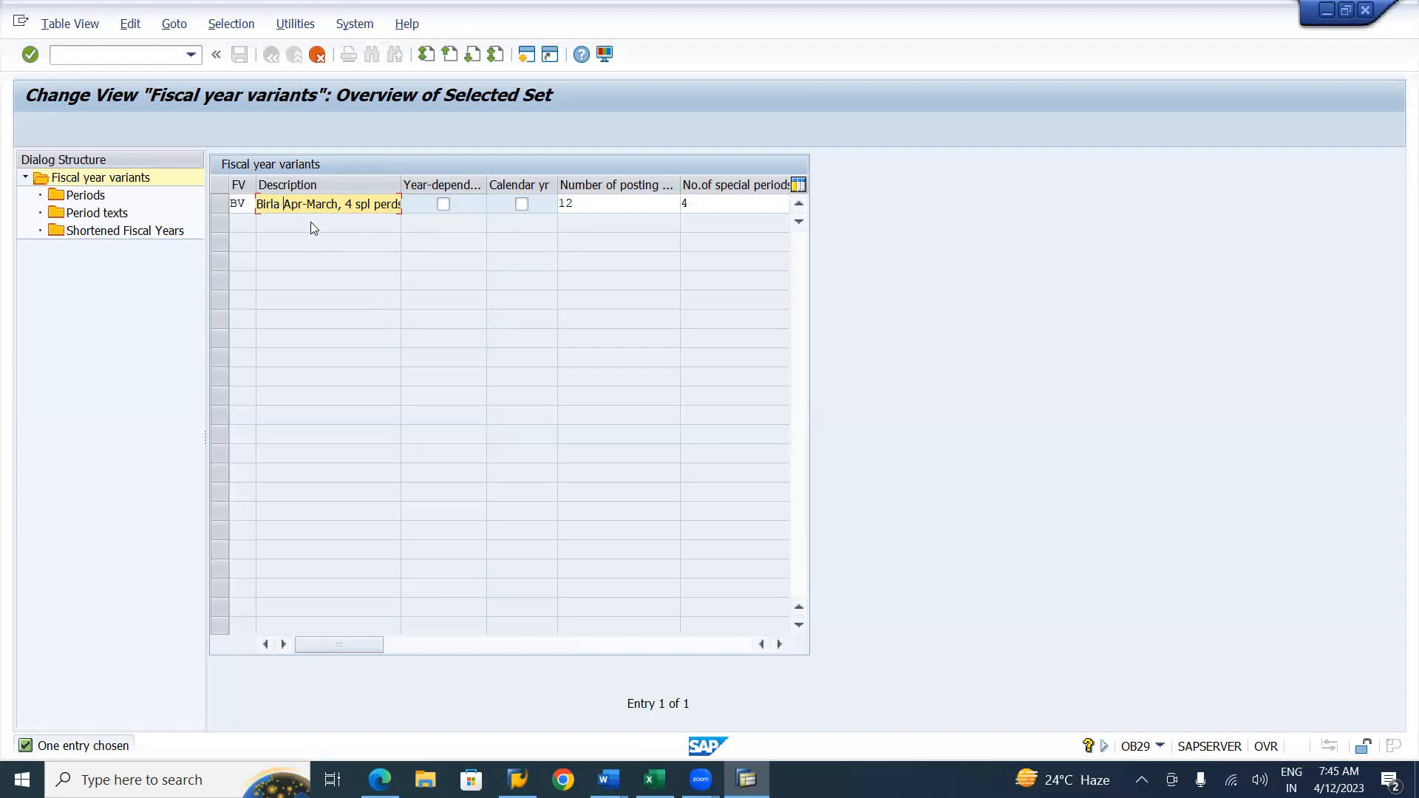
Step: Keep 12 posting periods and 4 special periods for BV and copy the variant with all its dependent entries
left_click(613, 205)
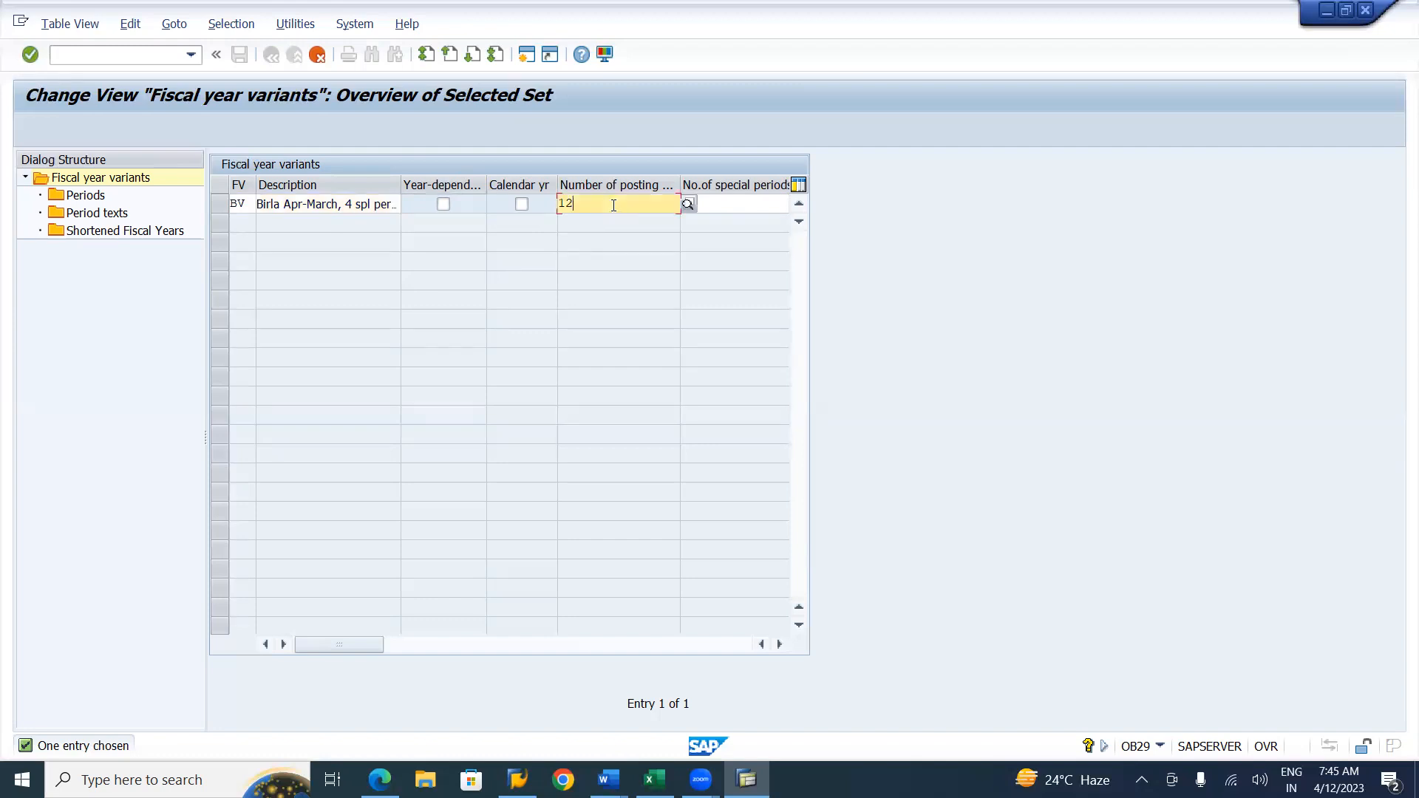
left_click(762, 205)
type("4")
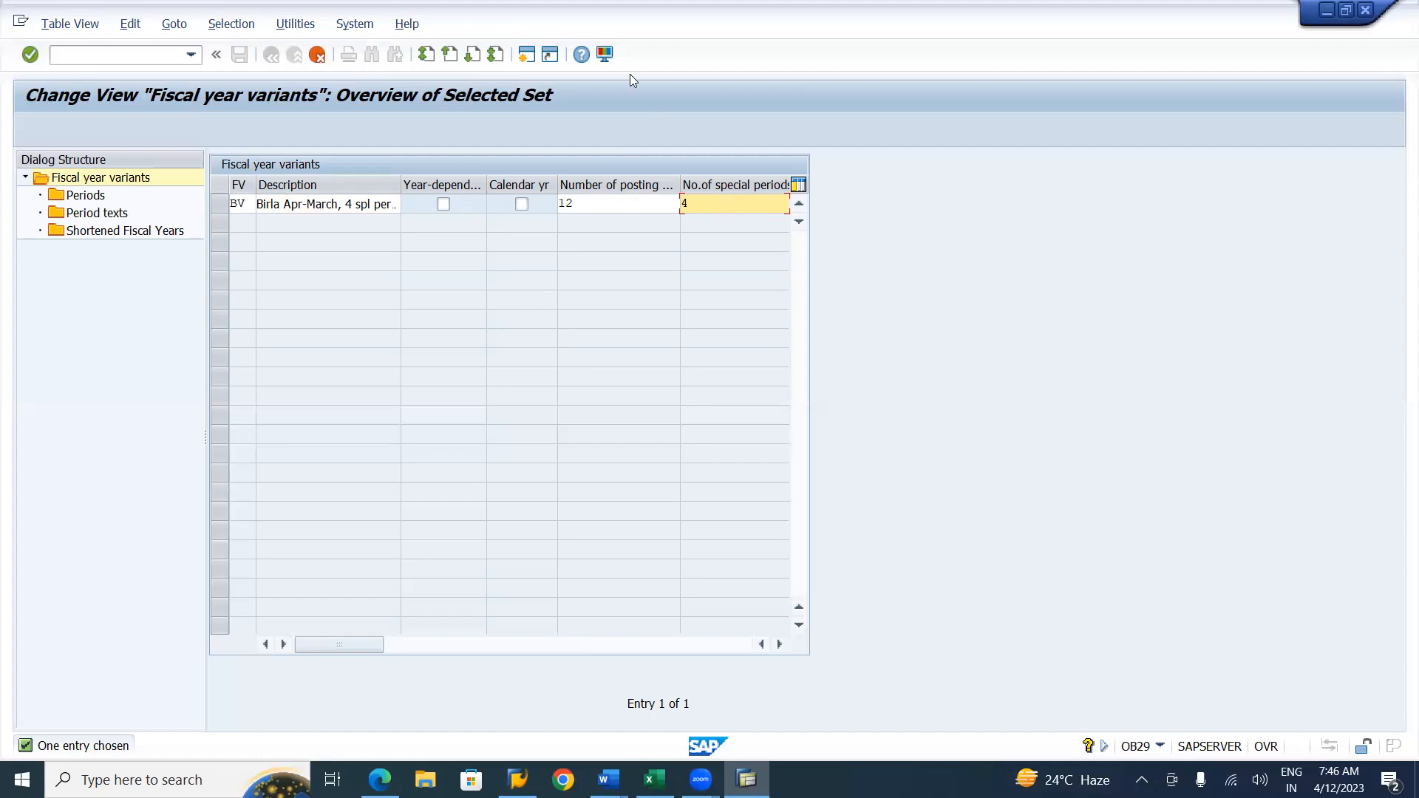
key("alt+Tab")
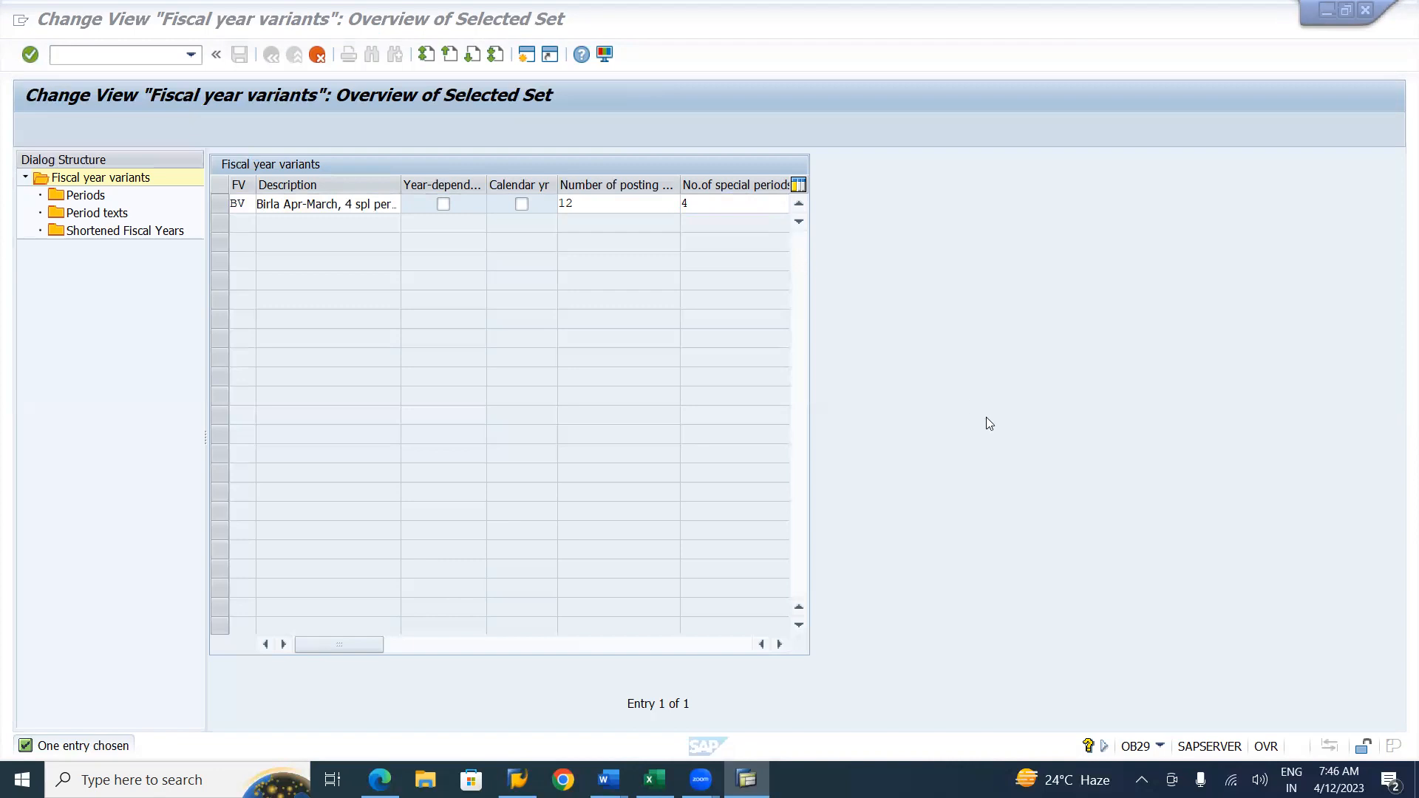
left_click(572, 243)
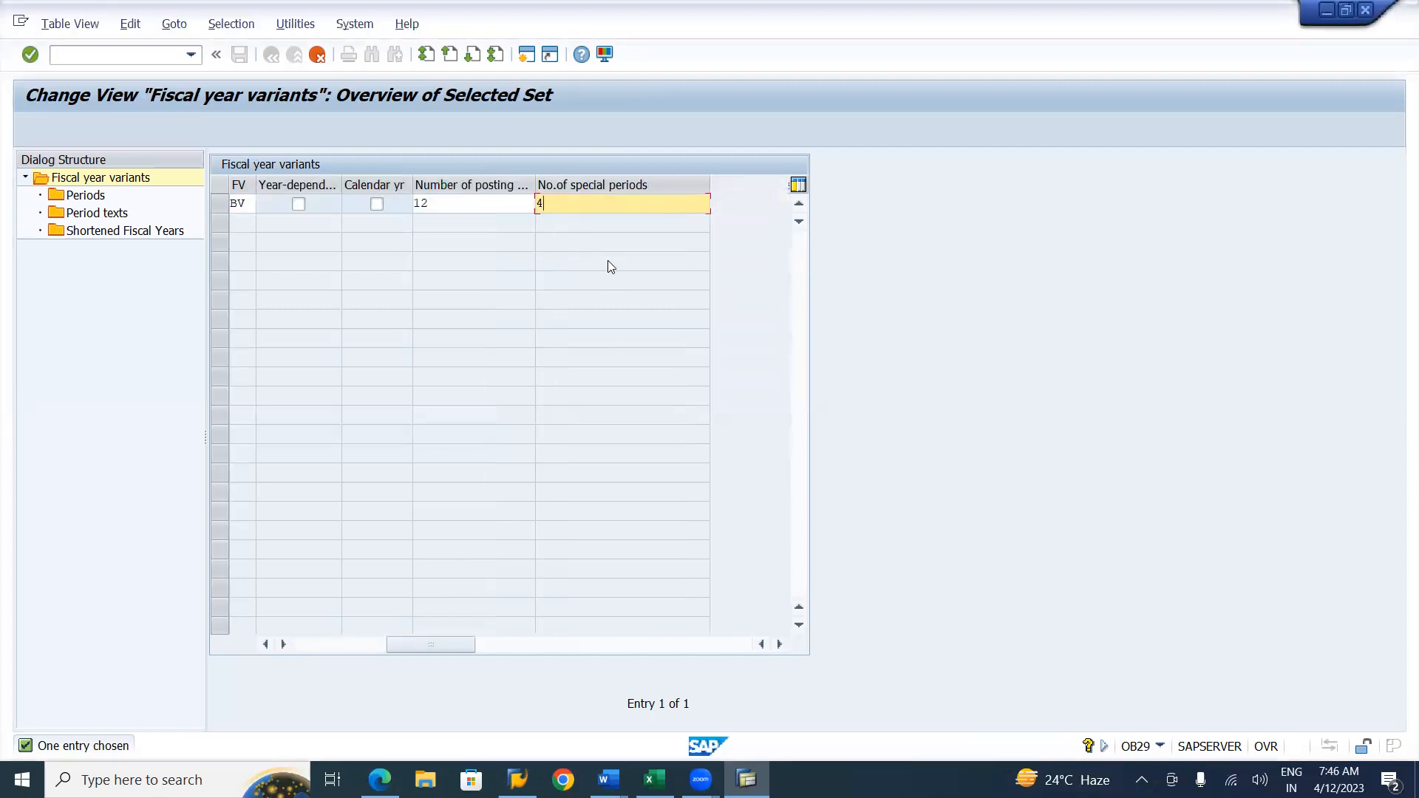
key("Return")
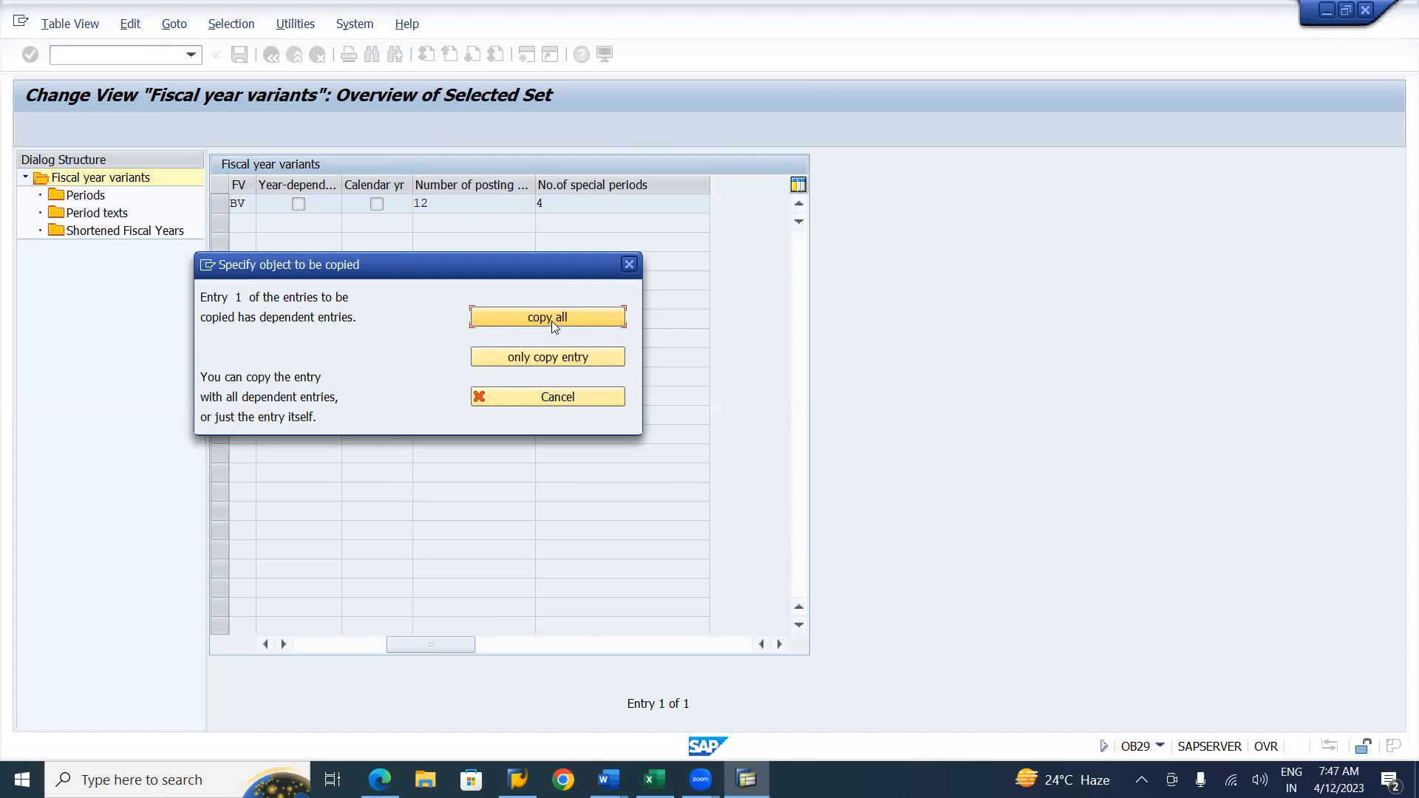
left_click(551, 321)
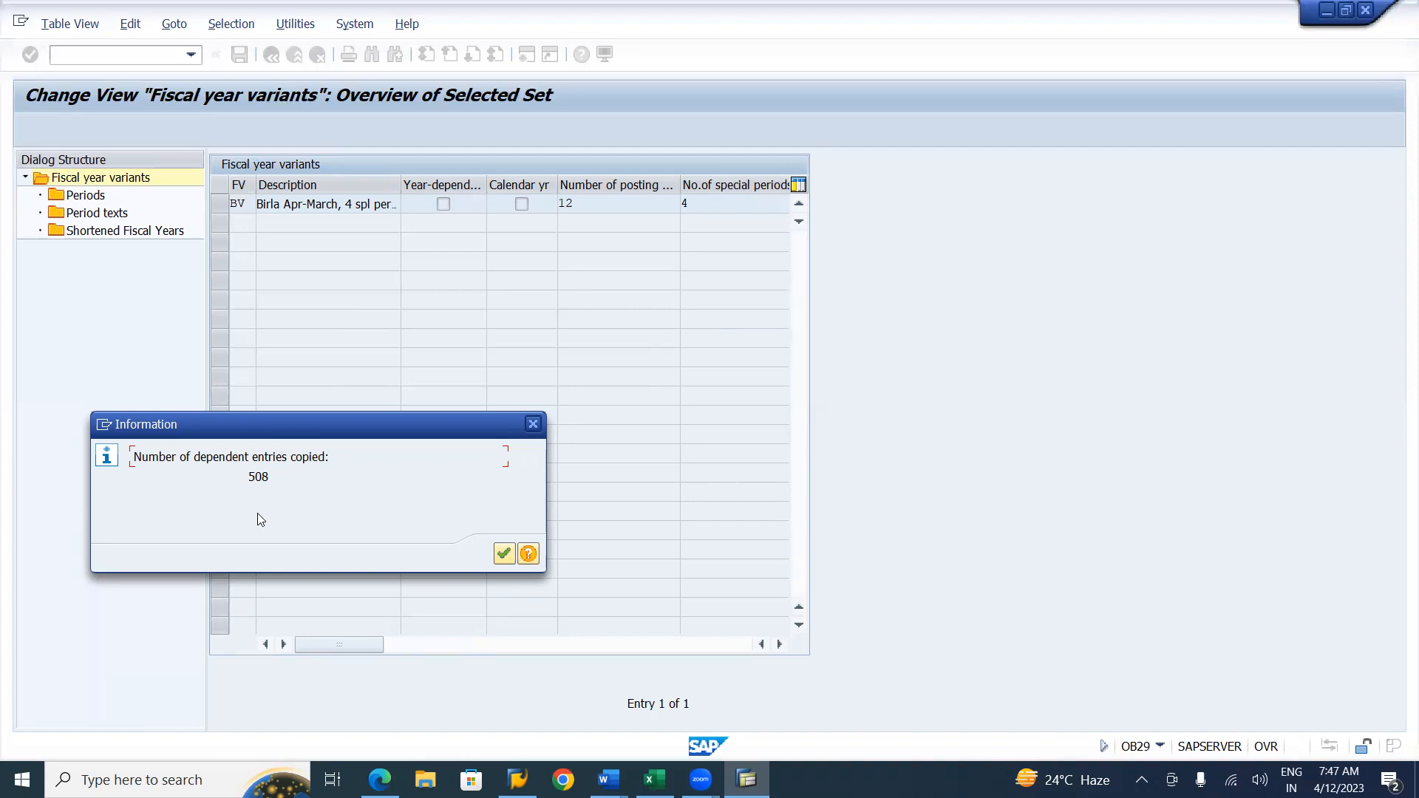
left_click(503, 555)
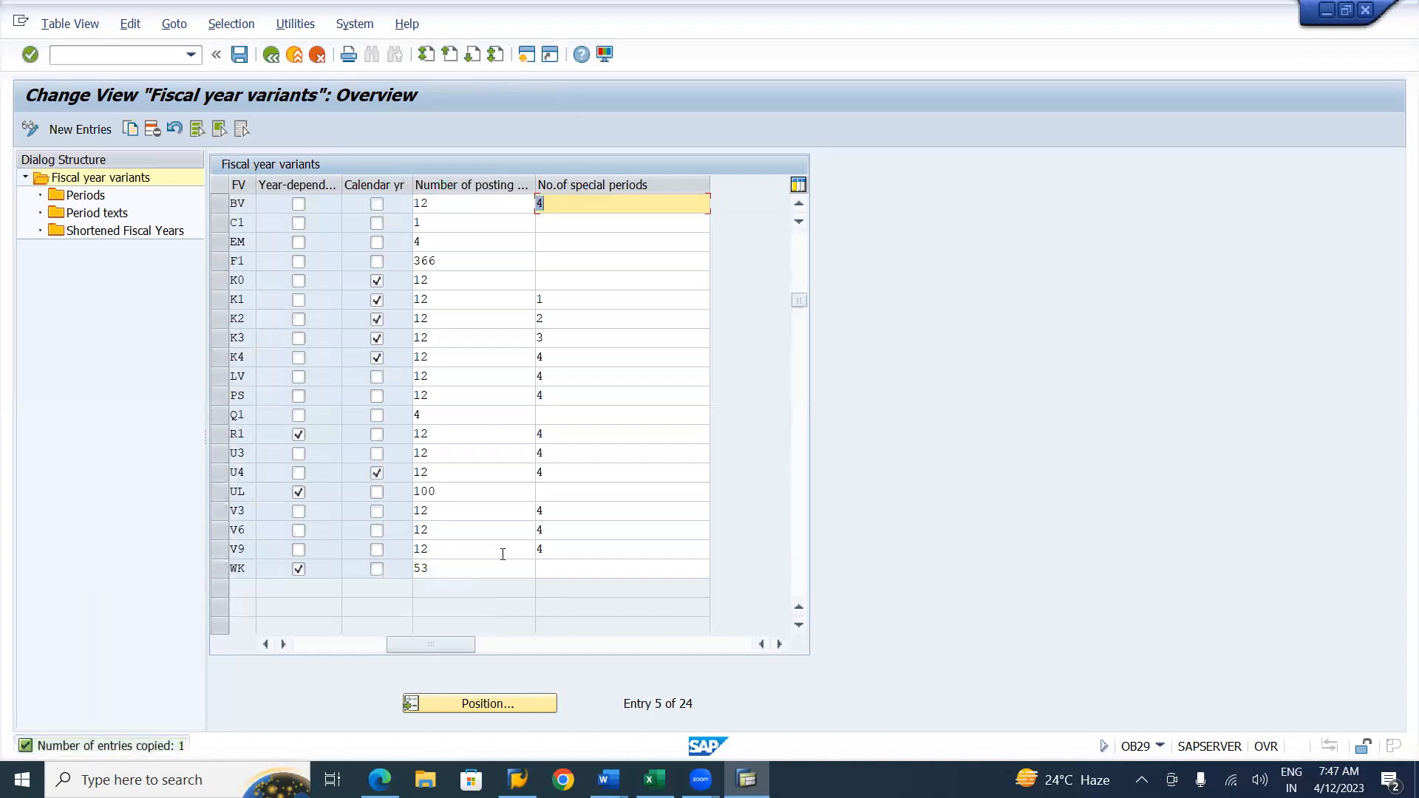
Step: Save variant BV to own customizing request SR2K900008, FICO_CD_Birla Group Company Configuration Settings
left_click(507, 703)
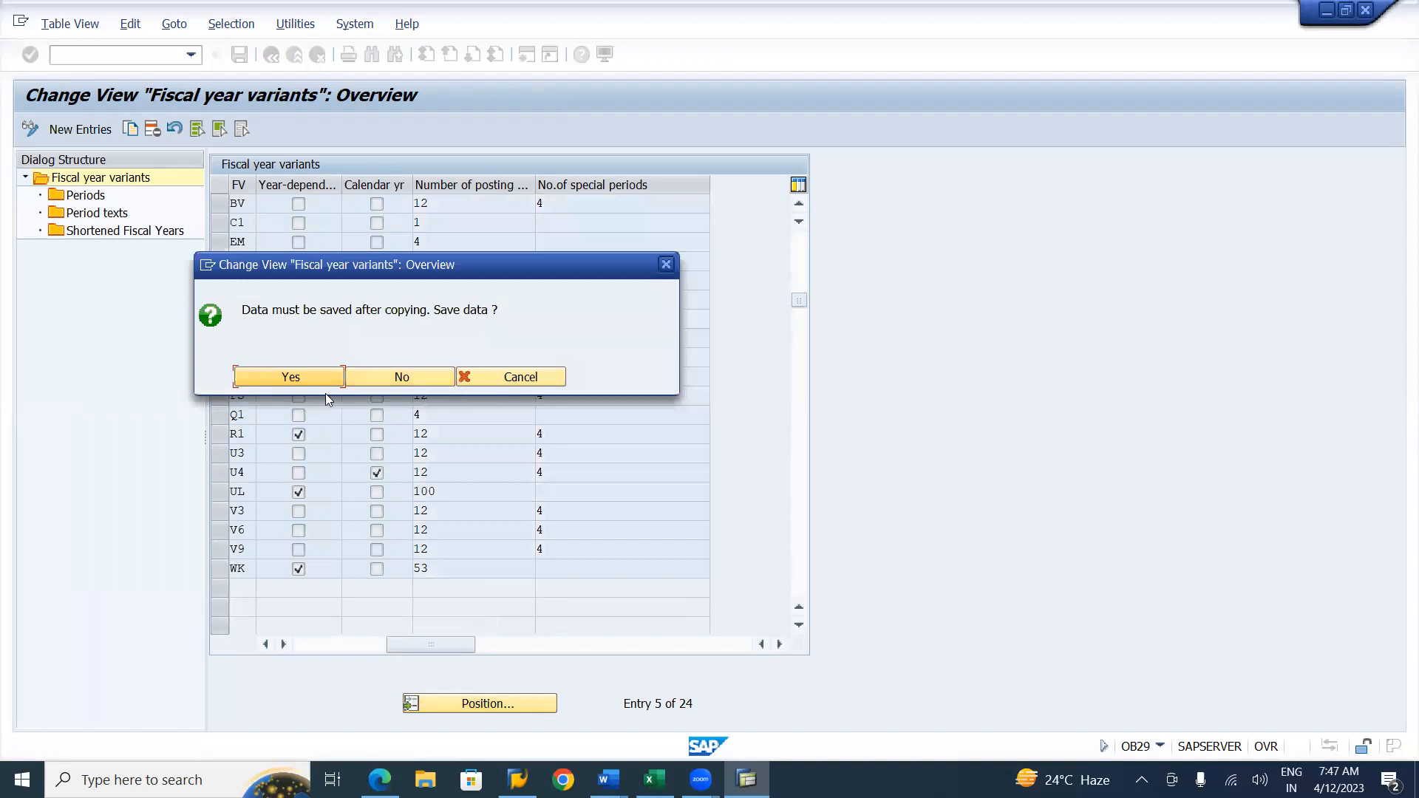
left_click(510, 378)
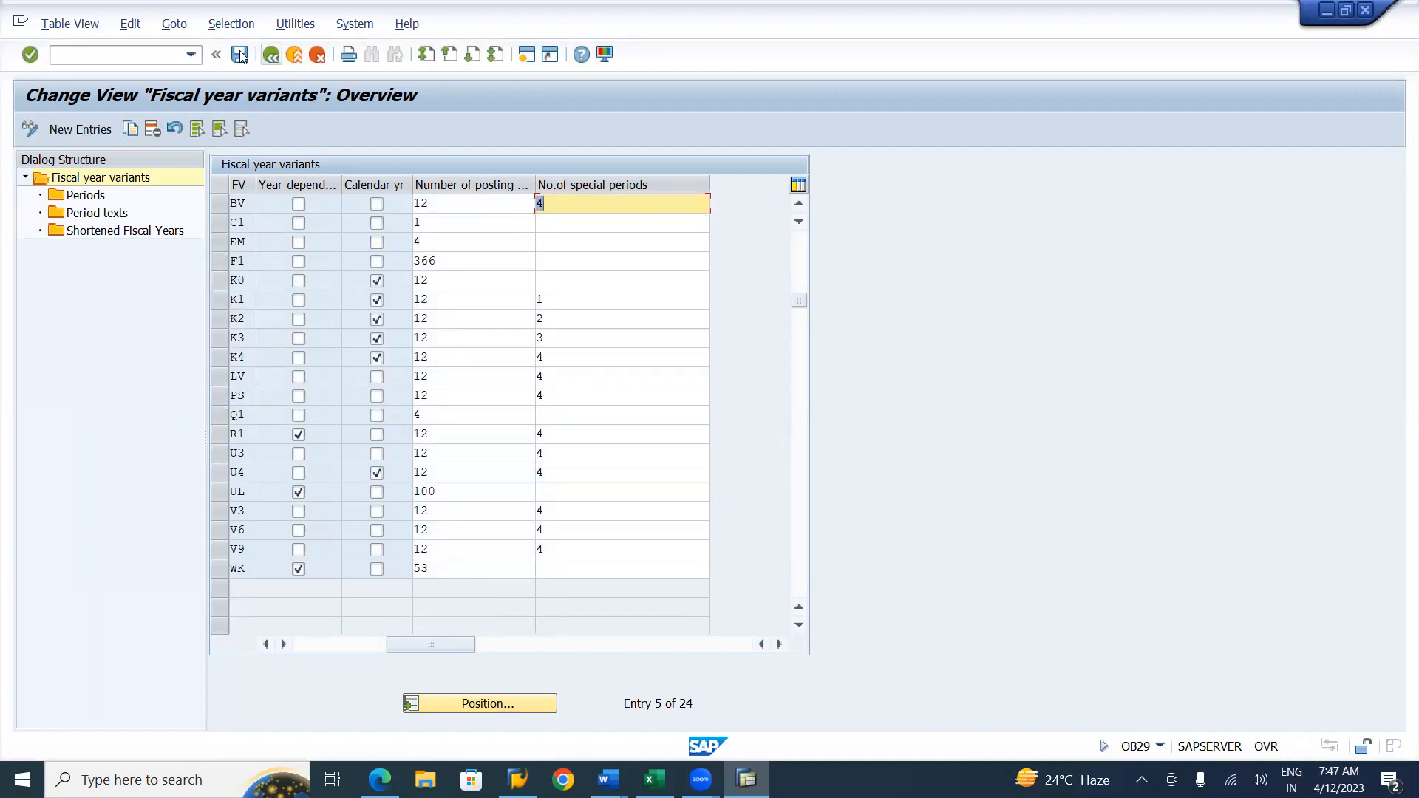
left_click(240, 55)
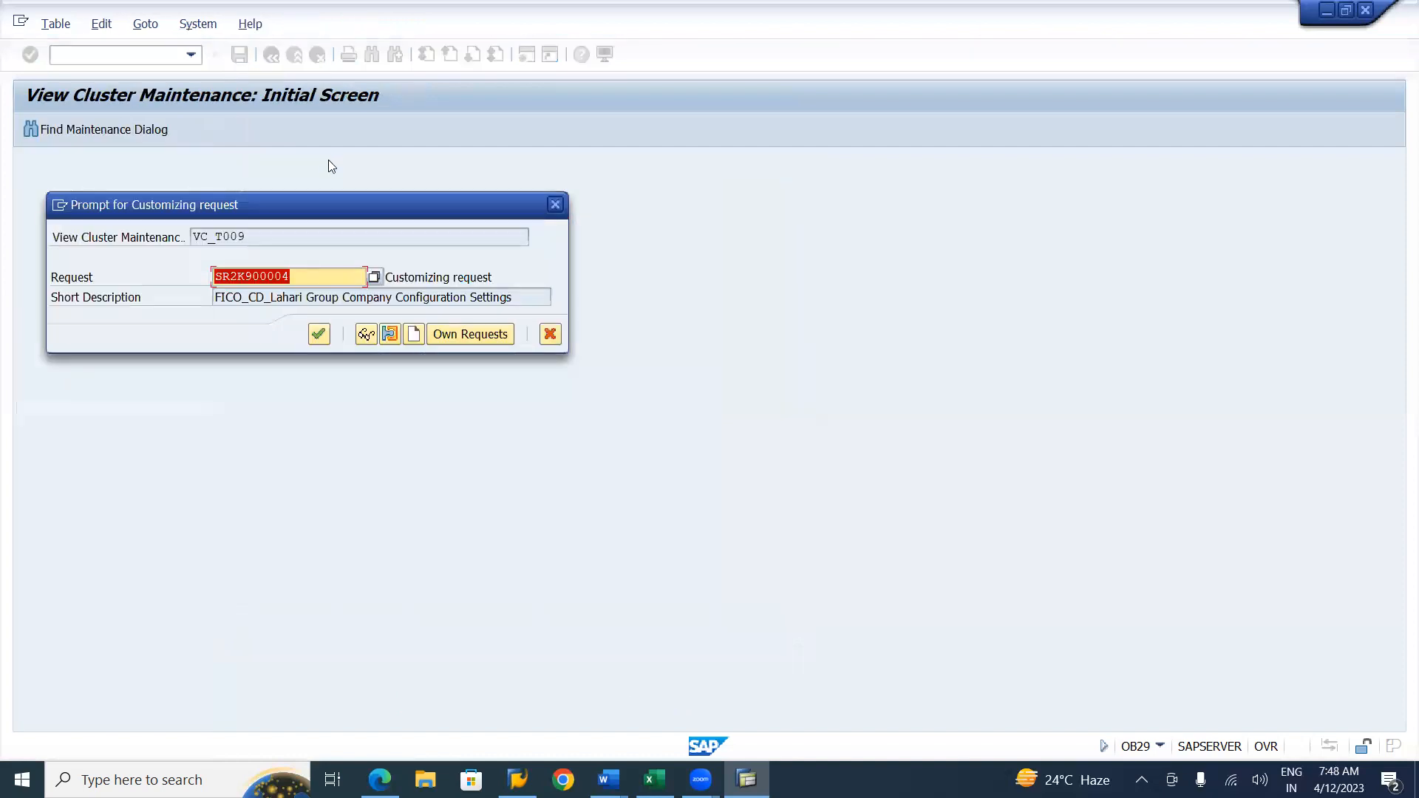
left_click(478, 336)
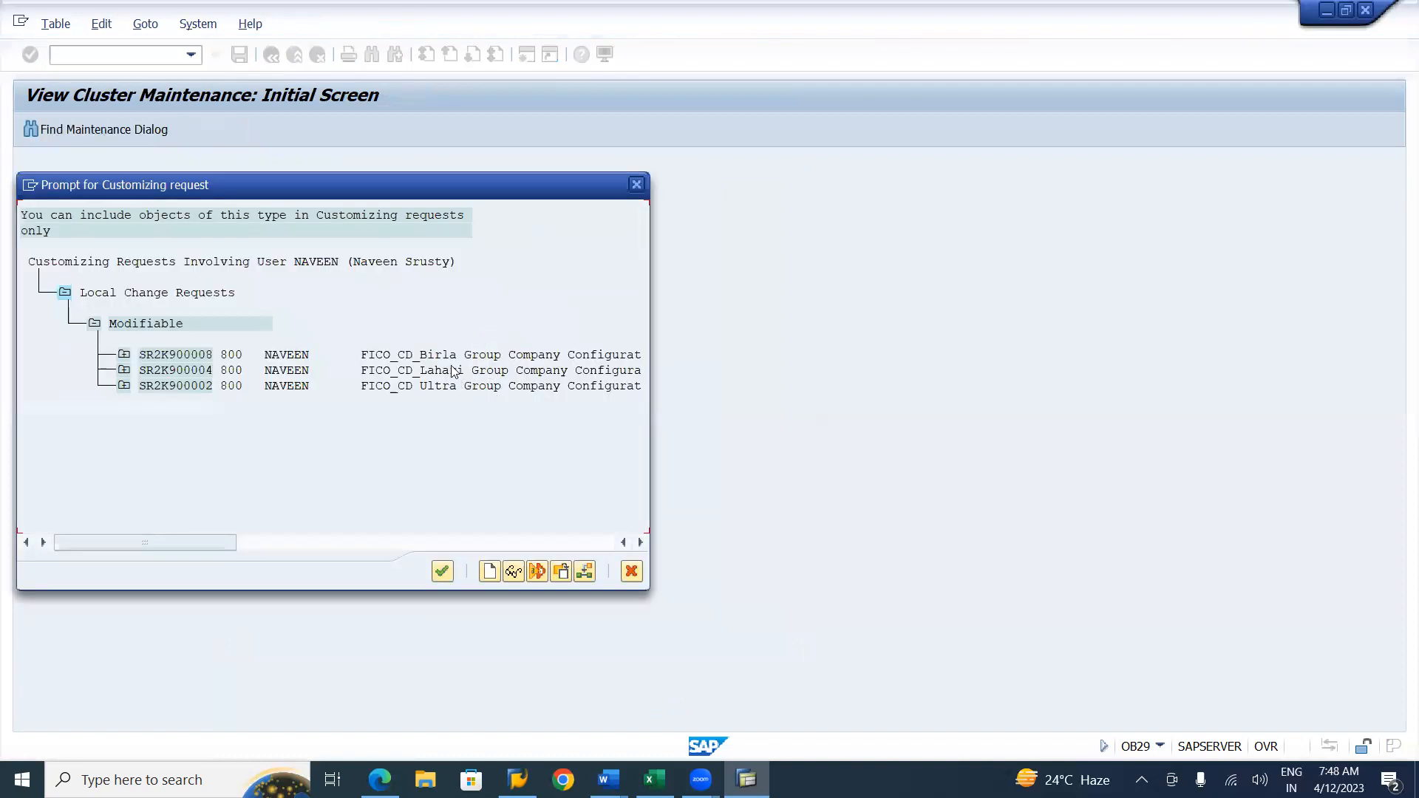
double_click(451, 355)
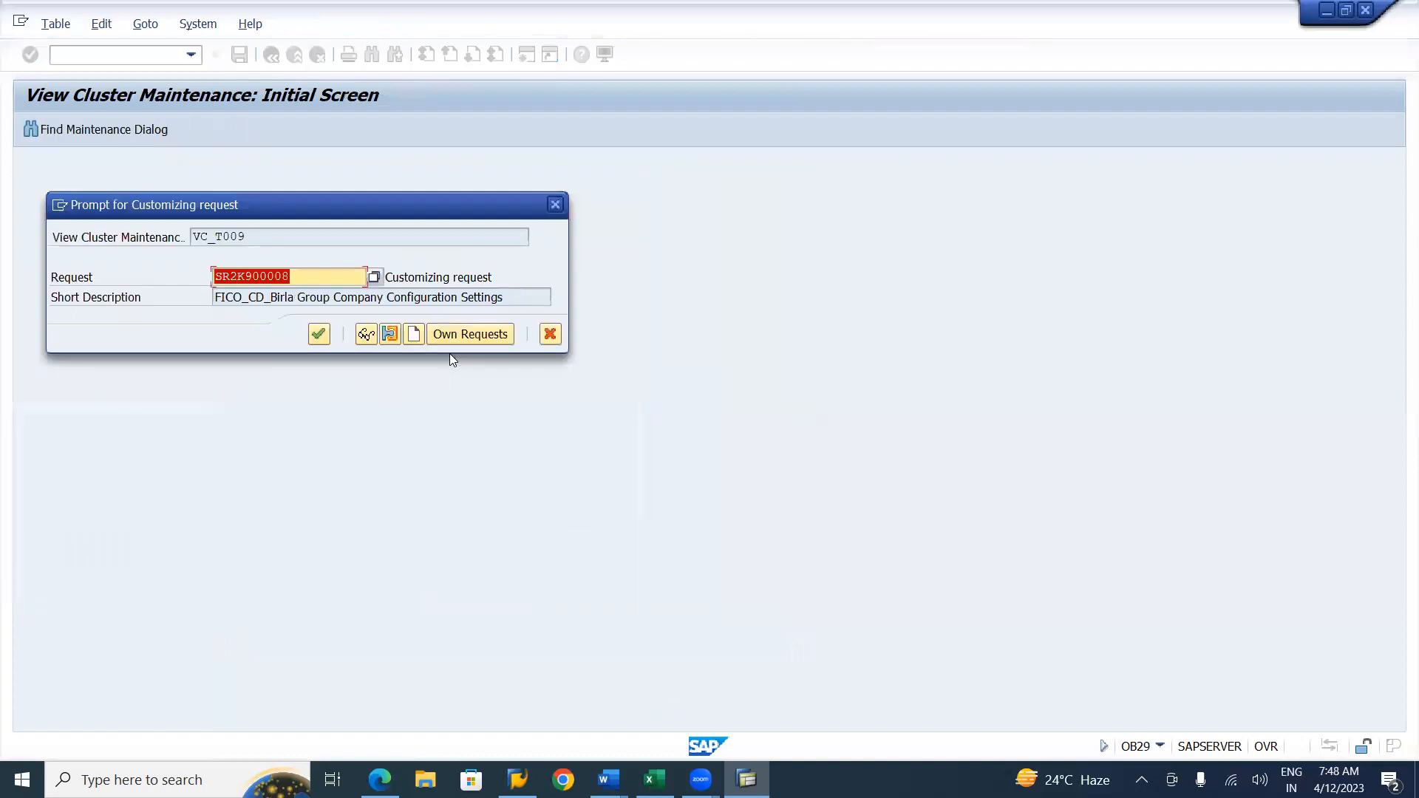
left_click(328, 332)
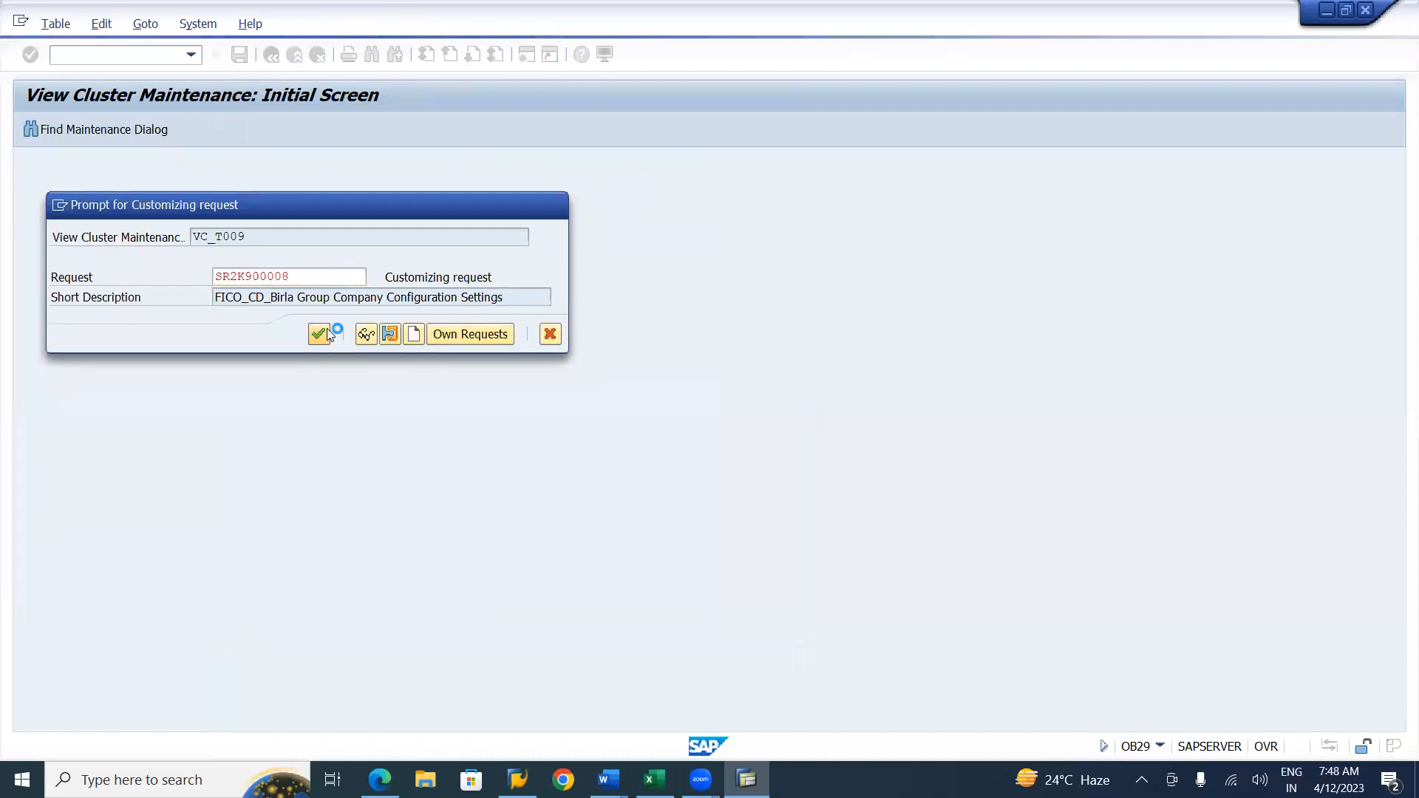
left_click(319, 334)
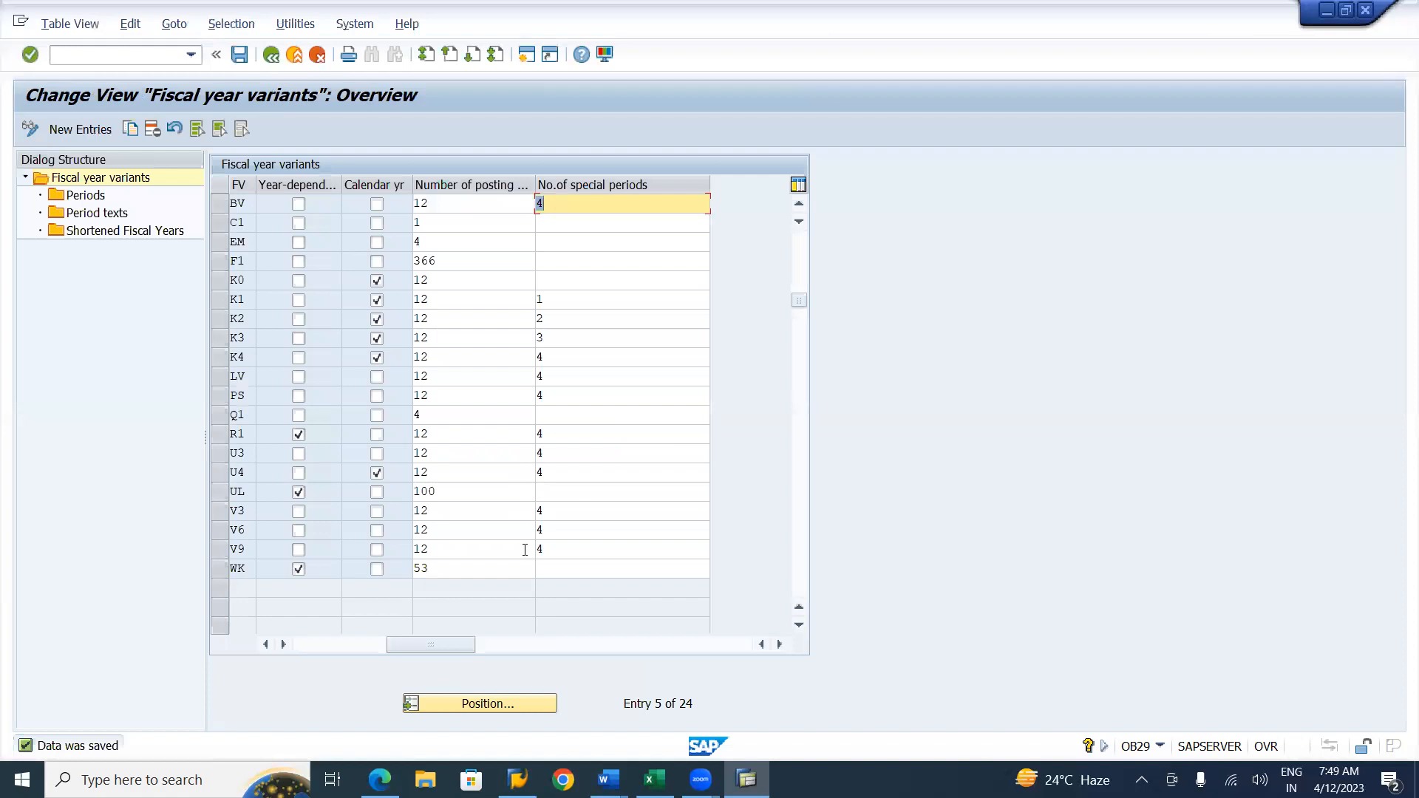
Step: Position the fiscal year variants list on BV, select its row and open its Periods
left_click(494, 702)
type("b")
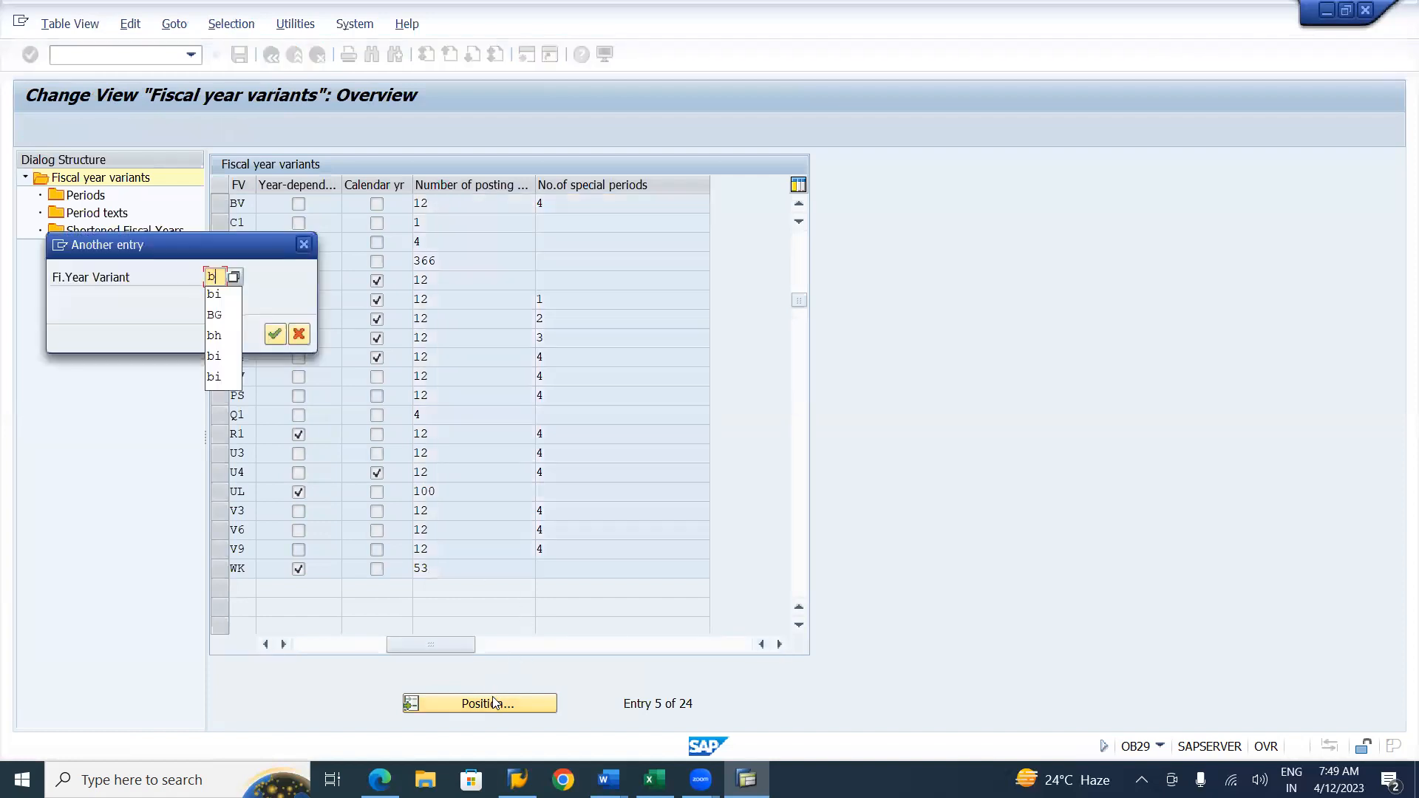
type("v")
key("Return")
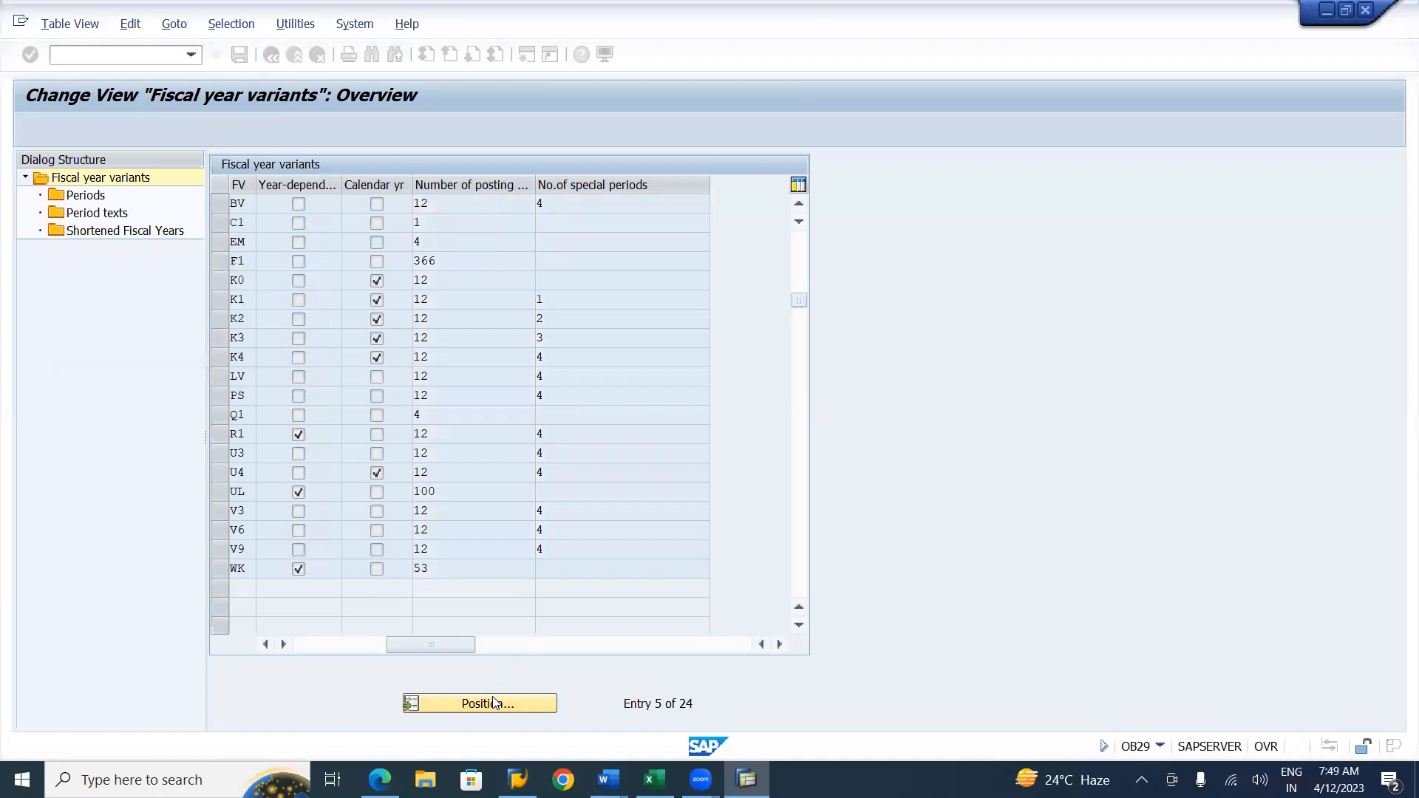
left_click(221, 204)
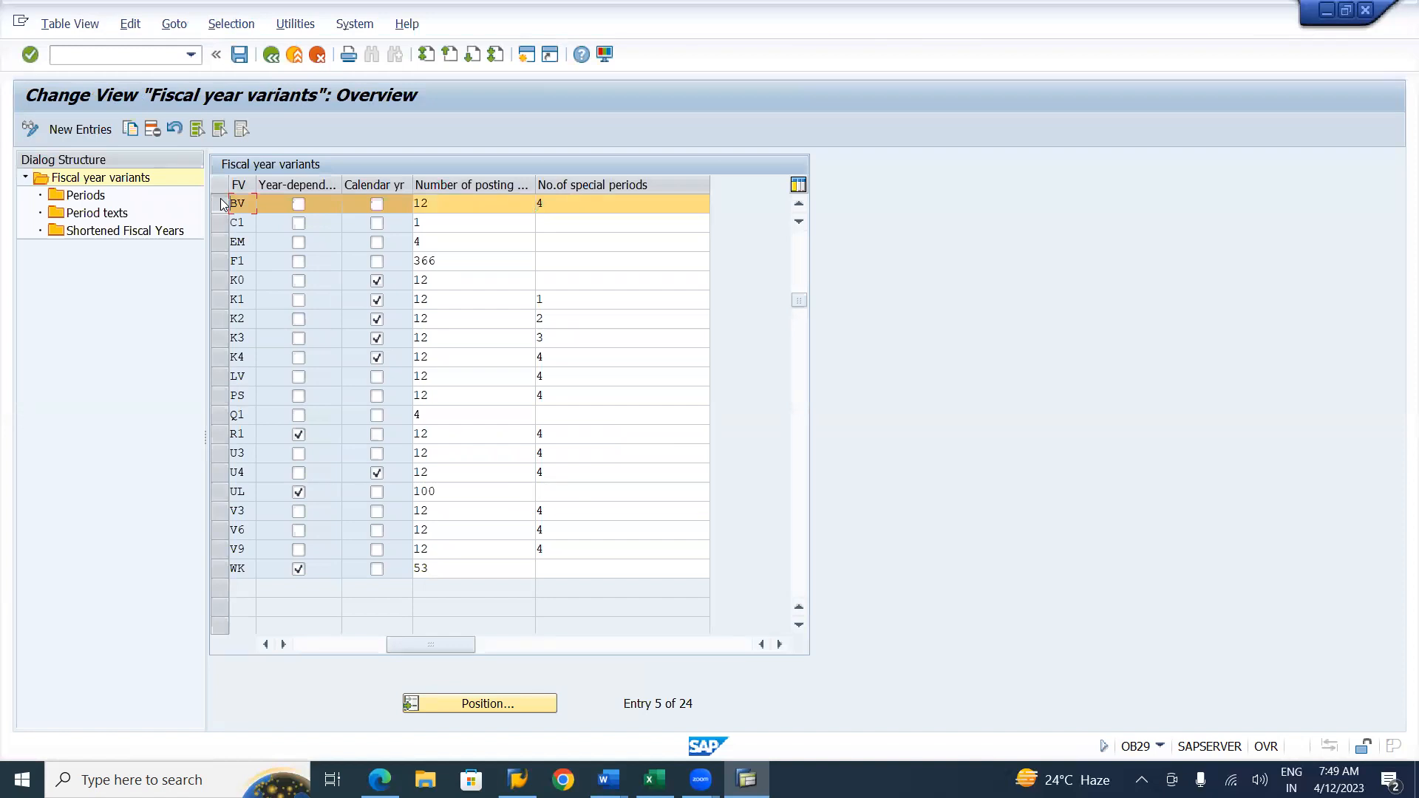
double_click(74, 198)
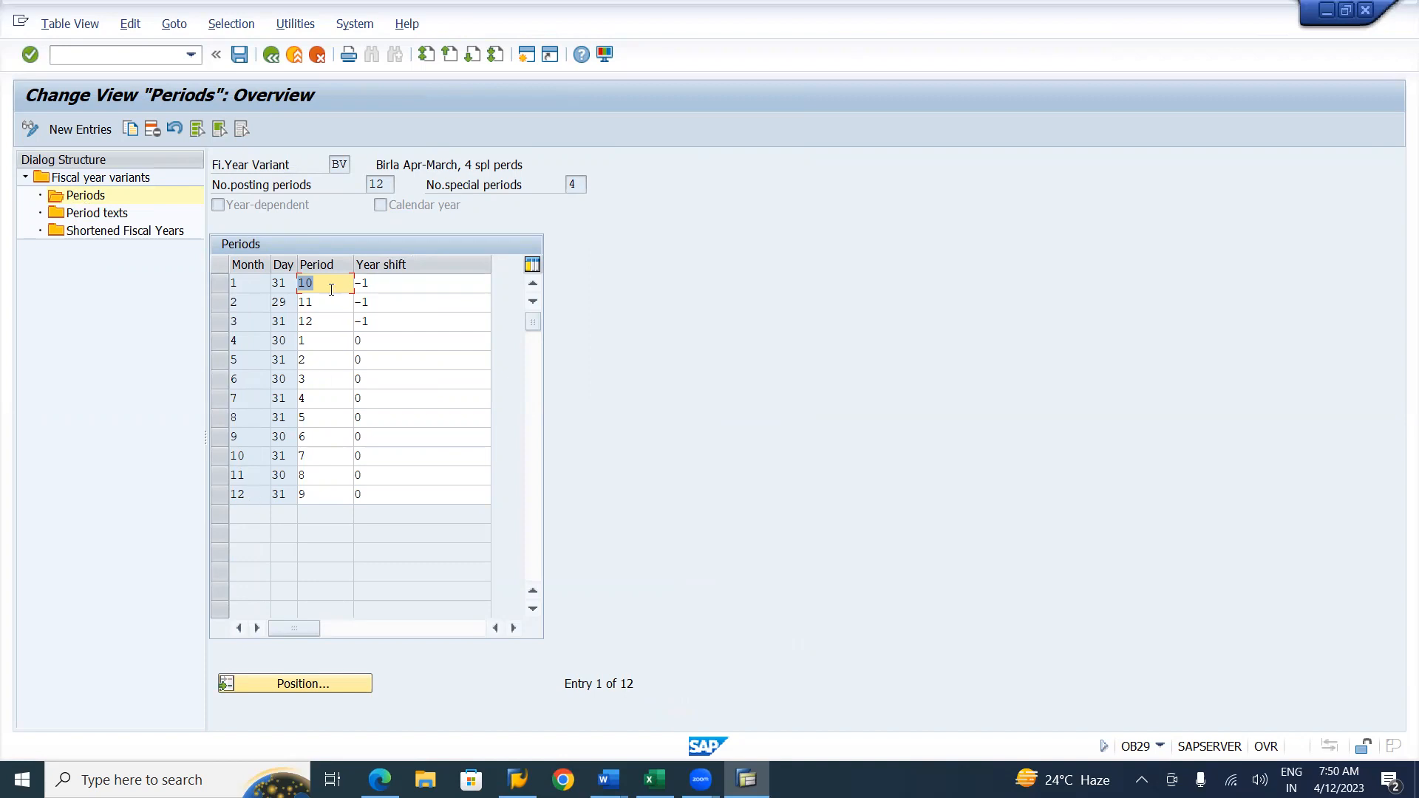
Step: Compare the period and year shift entries of BV for months 4 and 5 with the period table in the Word notes
left_click(241, 341)
left_click(328, 338)
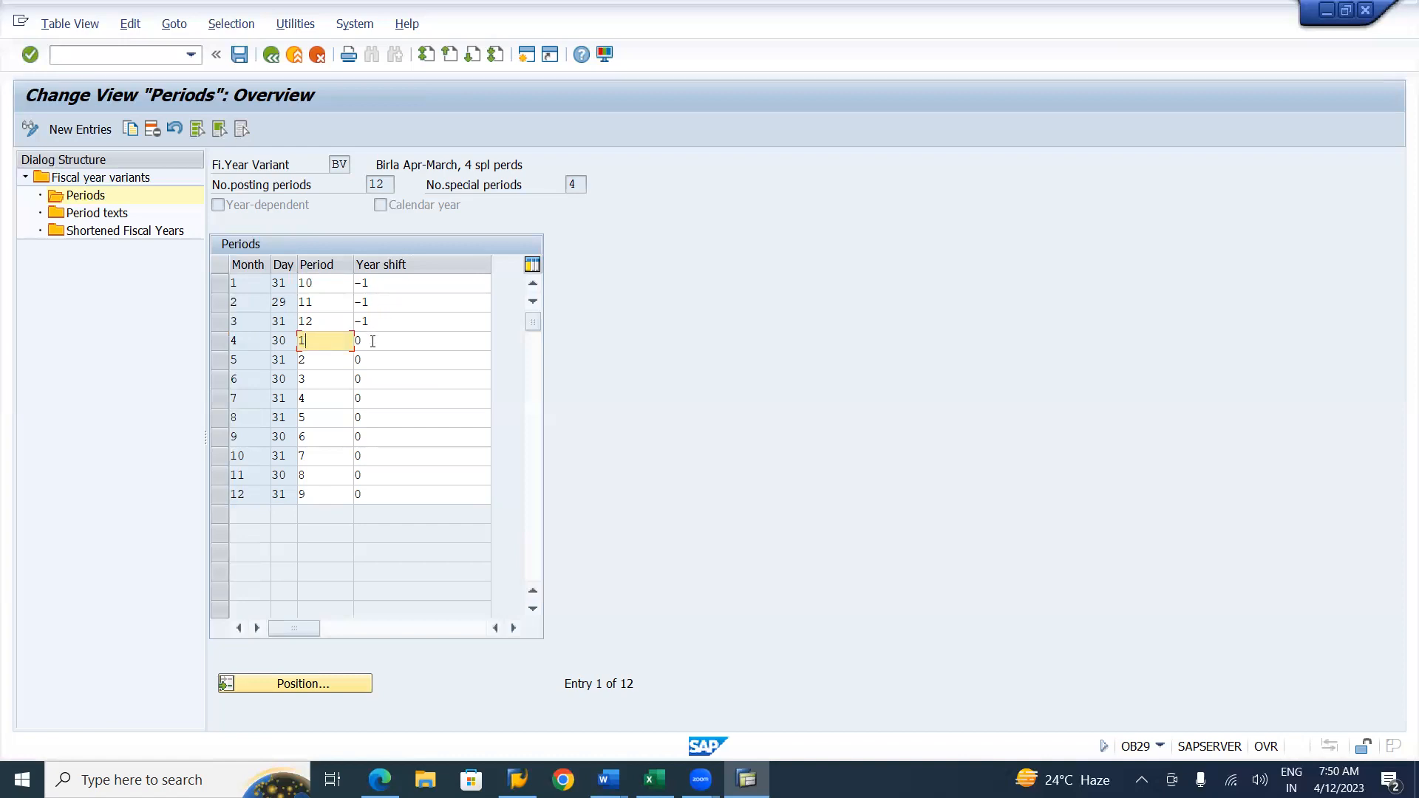
left_click(372, 341)
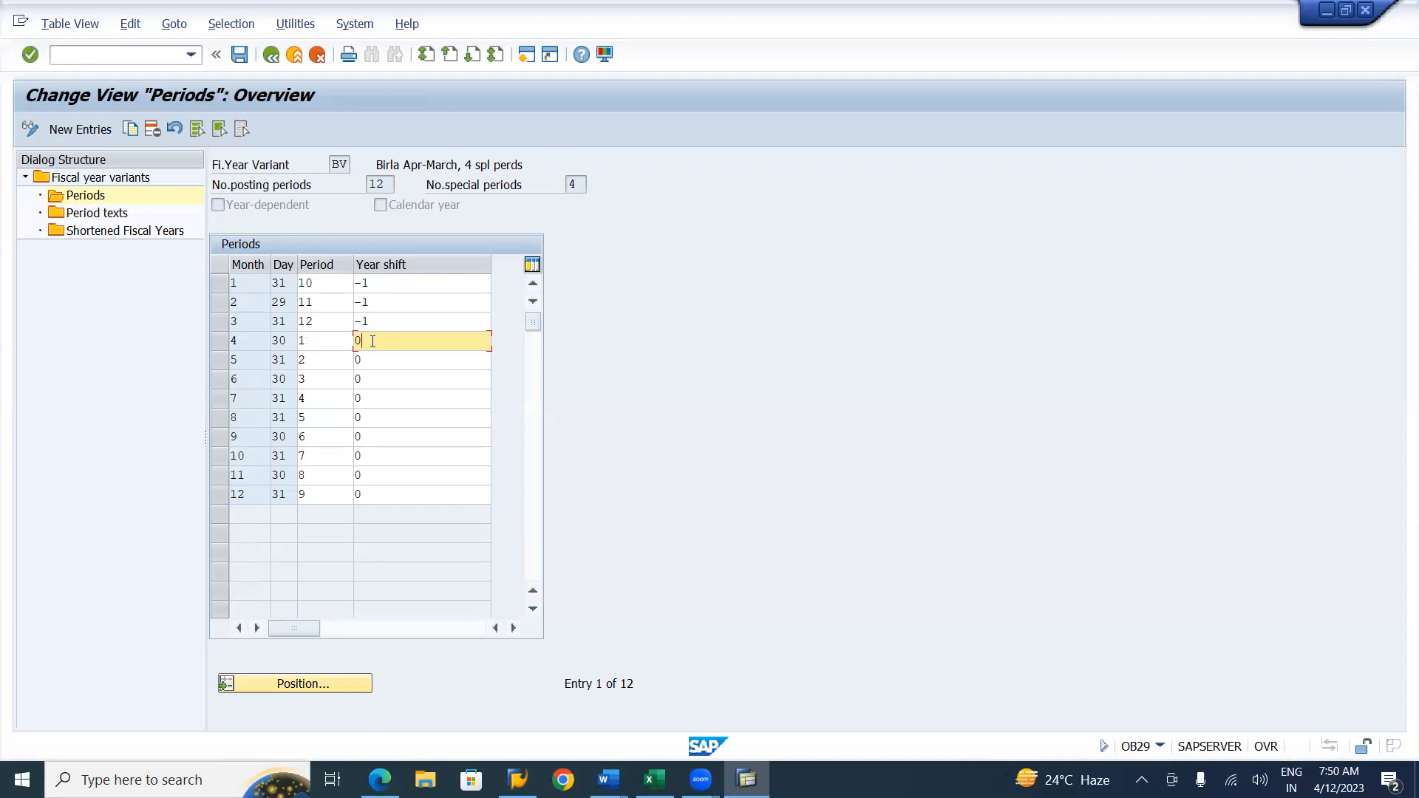
key("alt+Tab")
key("Tab")
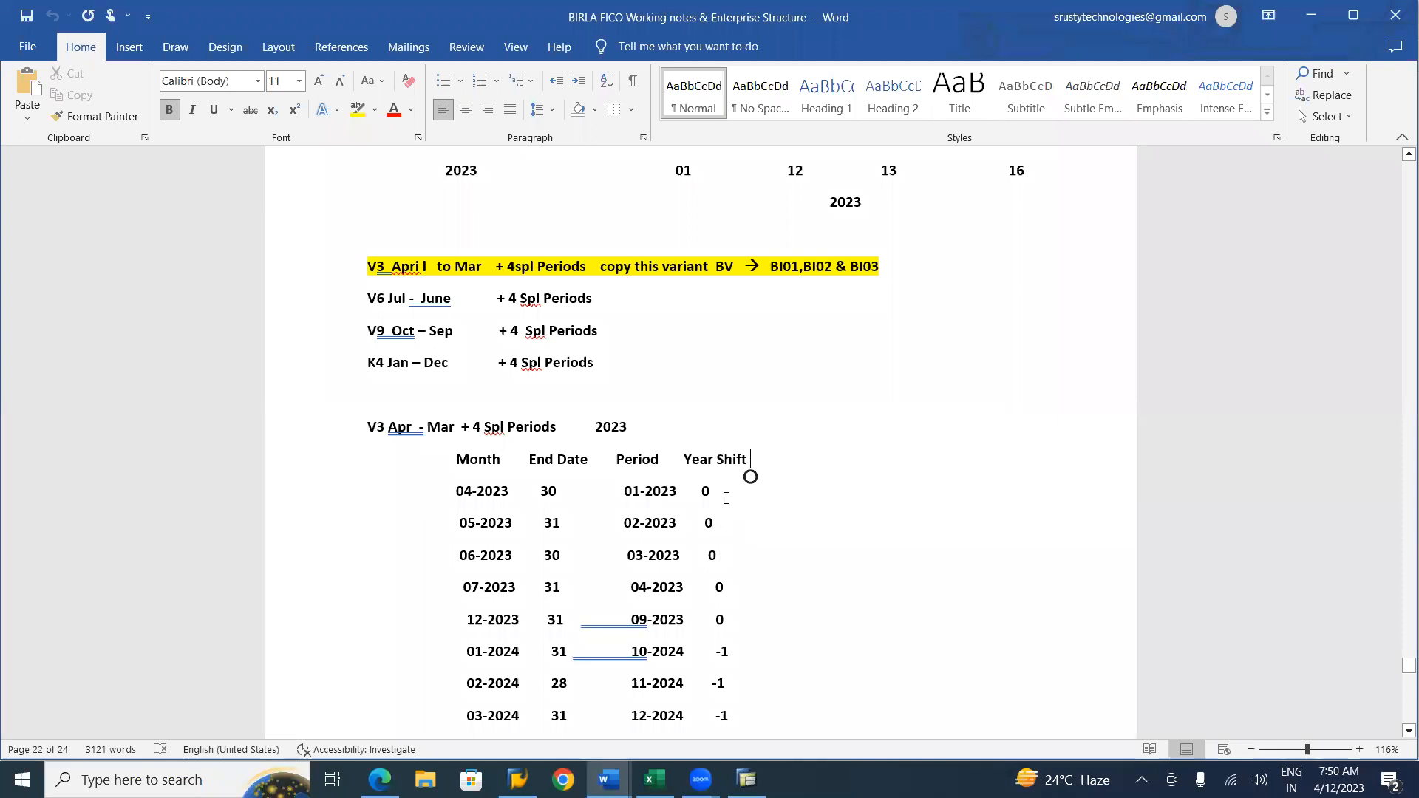
key("alt+Tab")
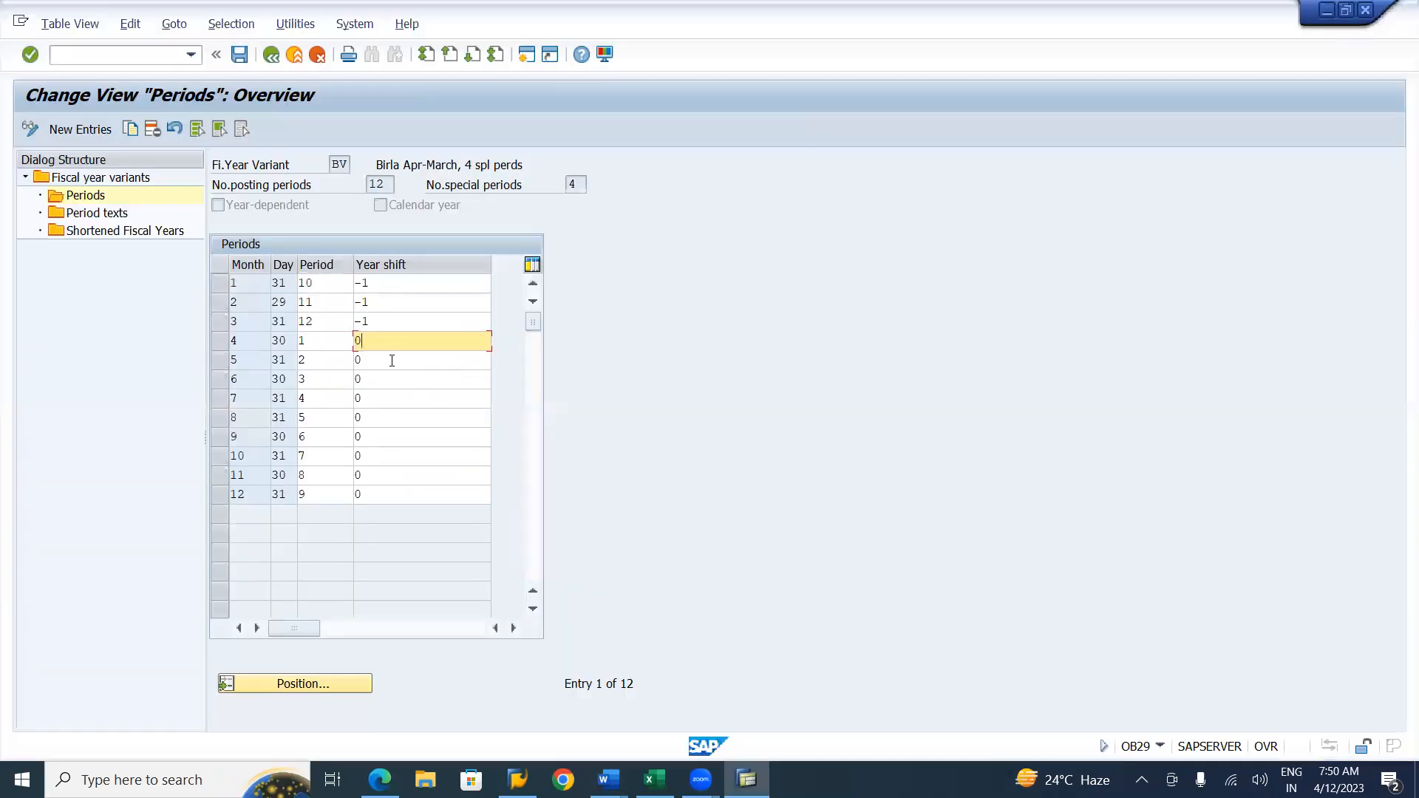
left_click(392, 361)
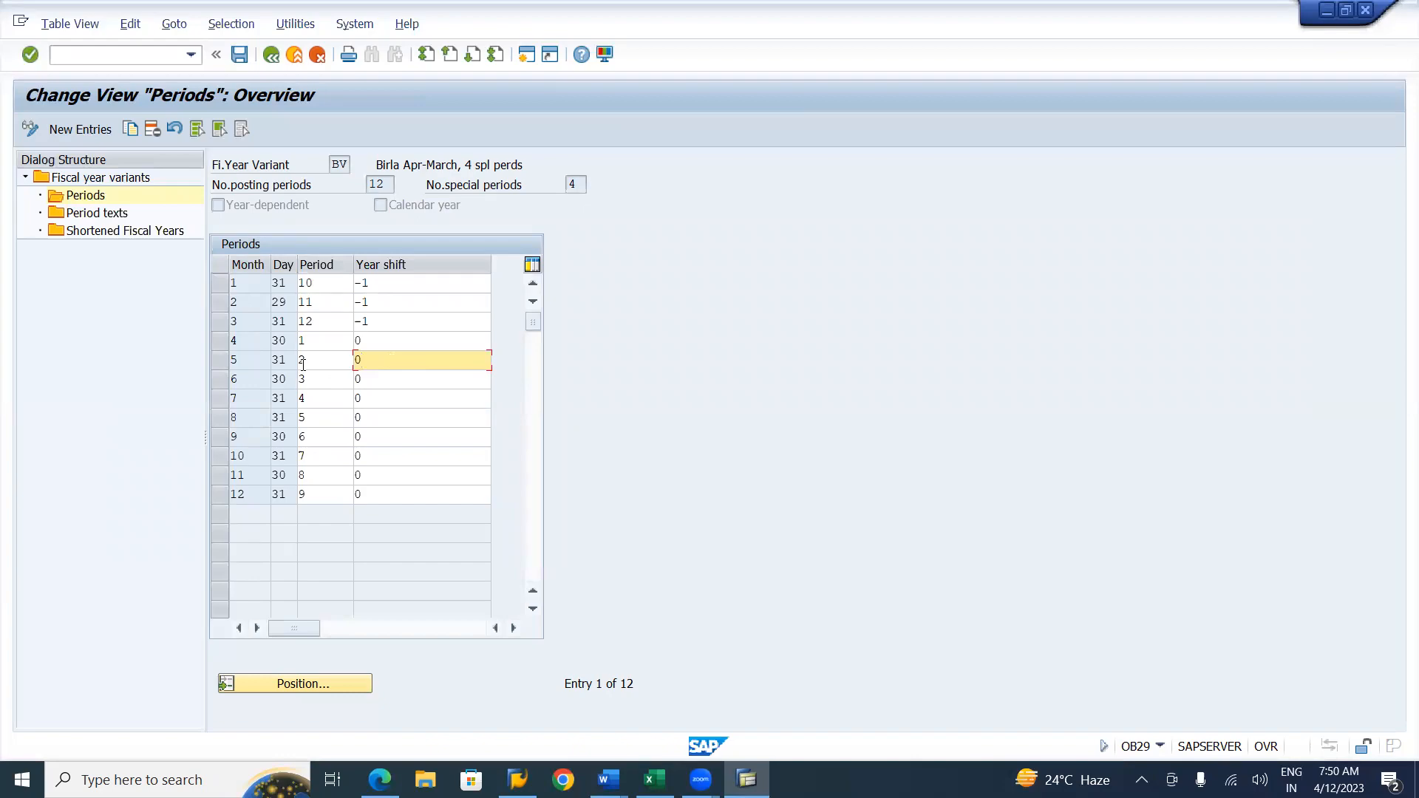
Step: Check BV's period and year shift entries for months 6, 7, 12 and 1 against the period table in the Word notes
key("alt+Tab")
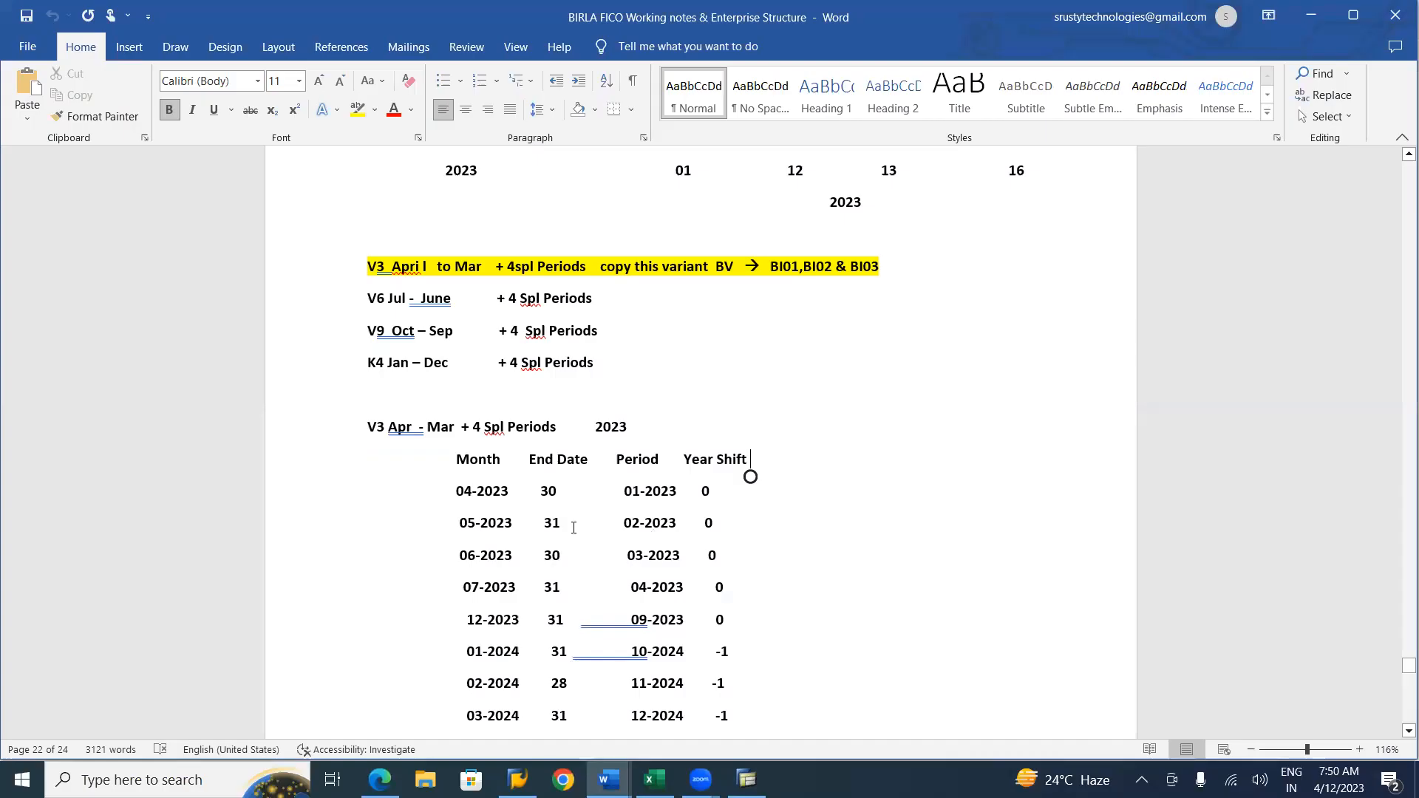
key("alt+Tab")
left_click(433, 364)
key("alt+Tab")
key("alt+Tab")
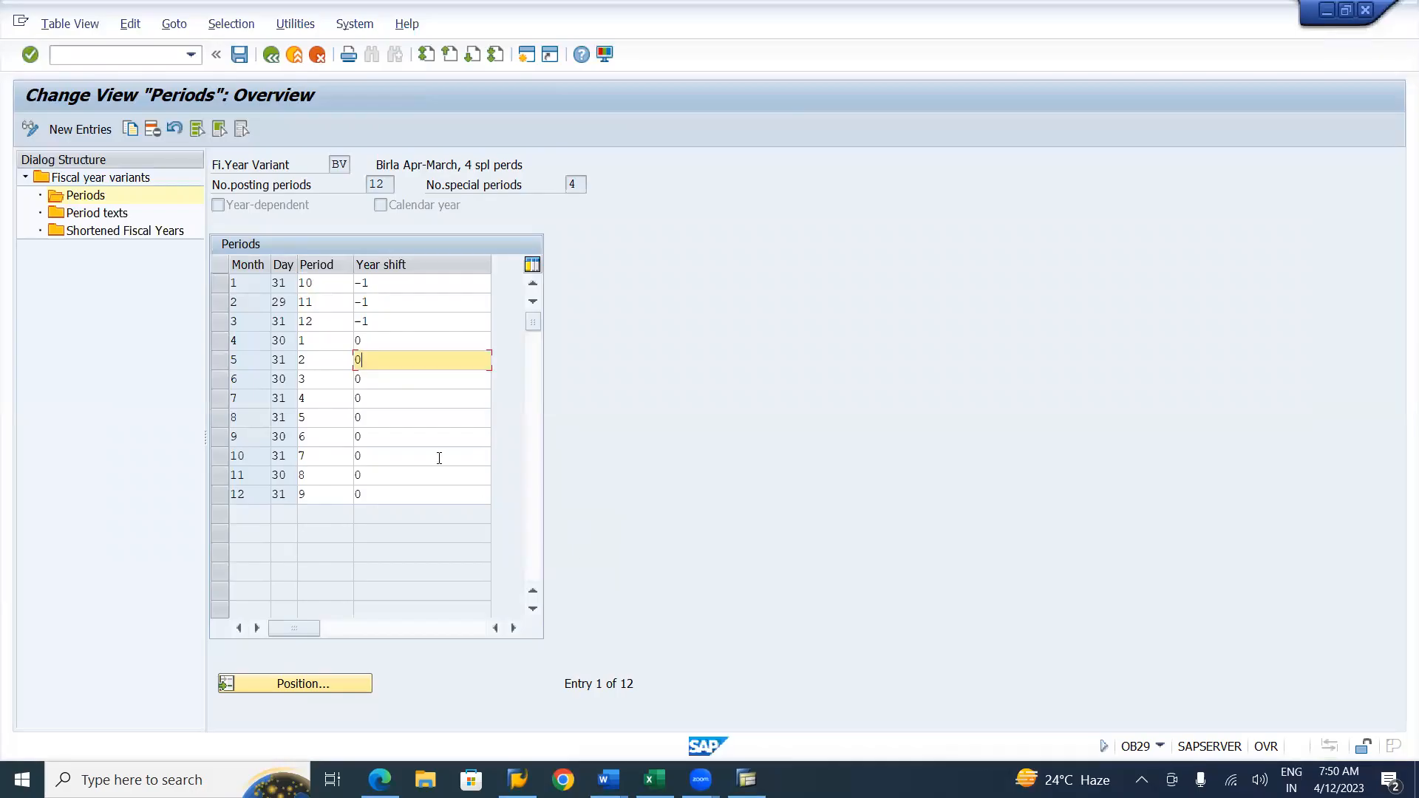
left_click(326, 398)
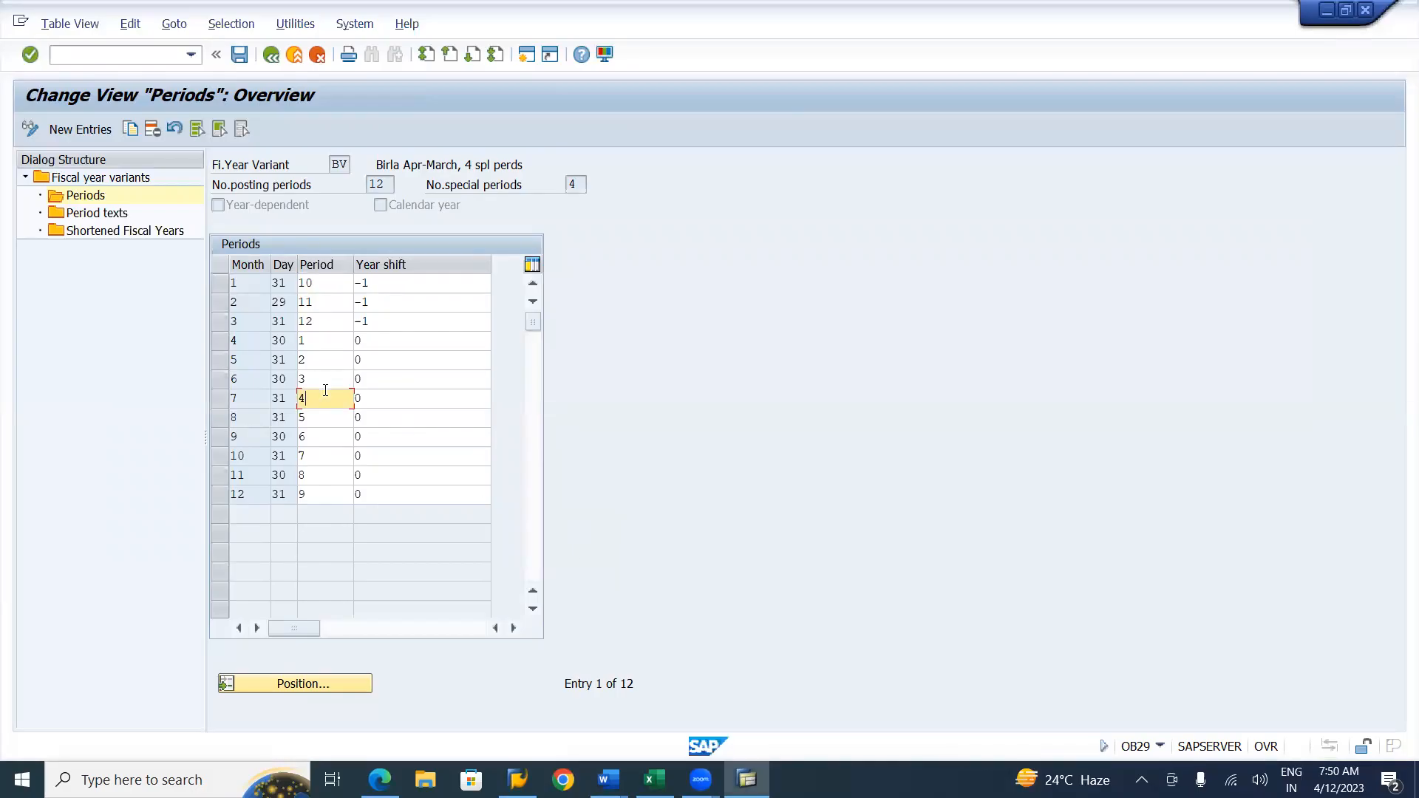
left_click(326, 375)
left_click(336, 495)
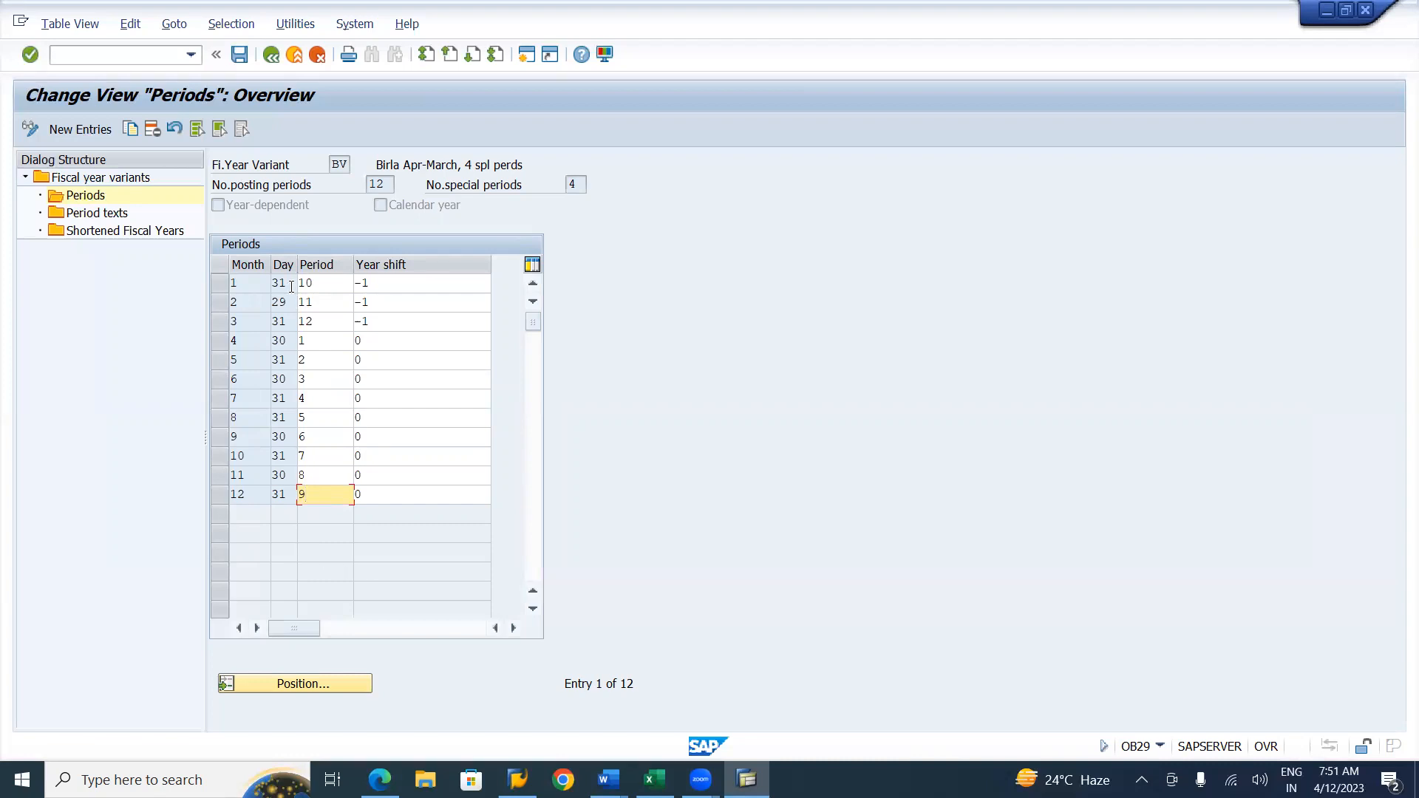
left_click(341, 281)
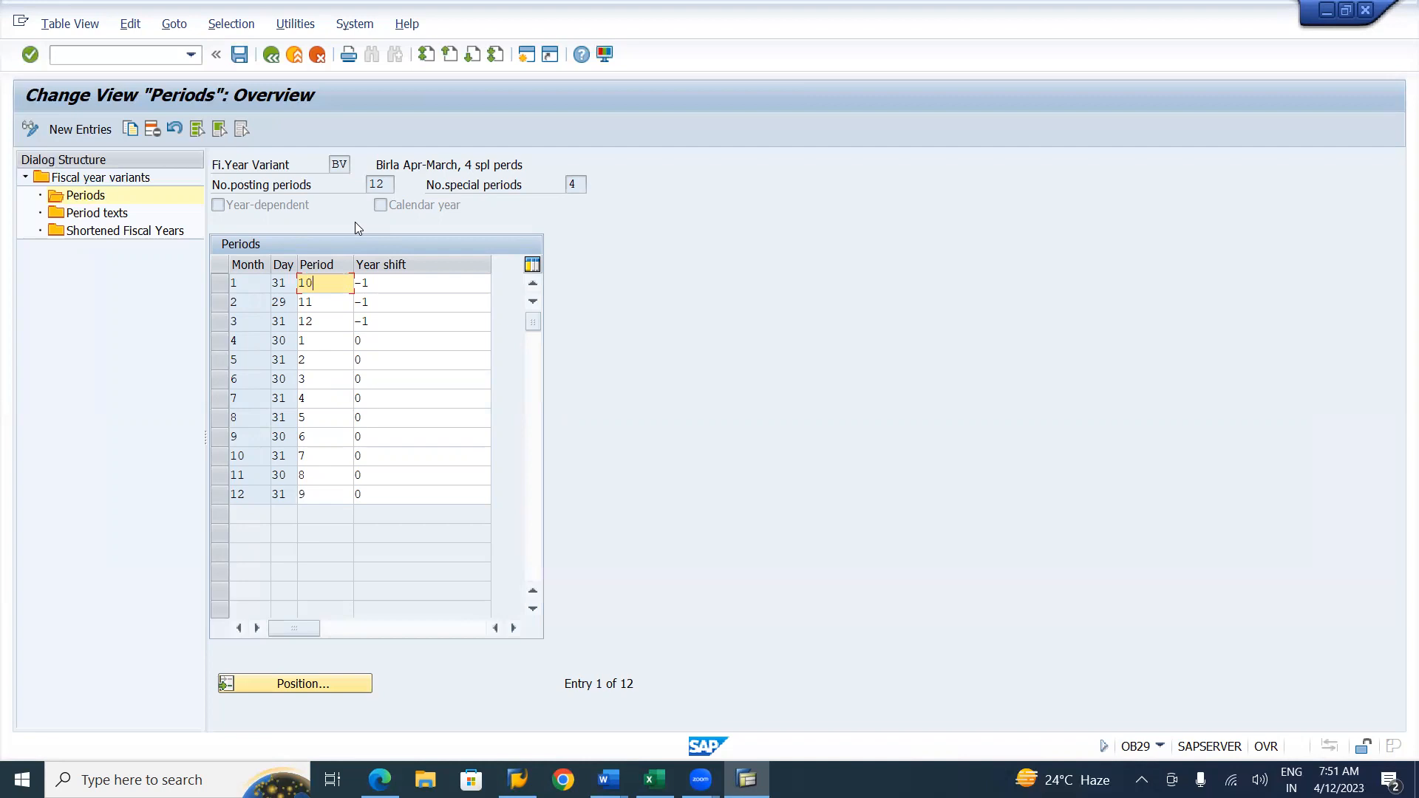
left_click(387, 284)
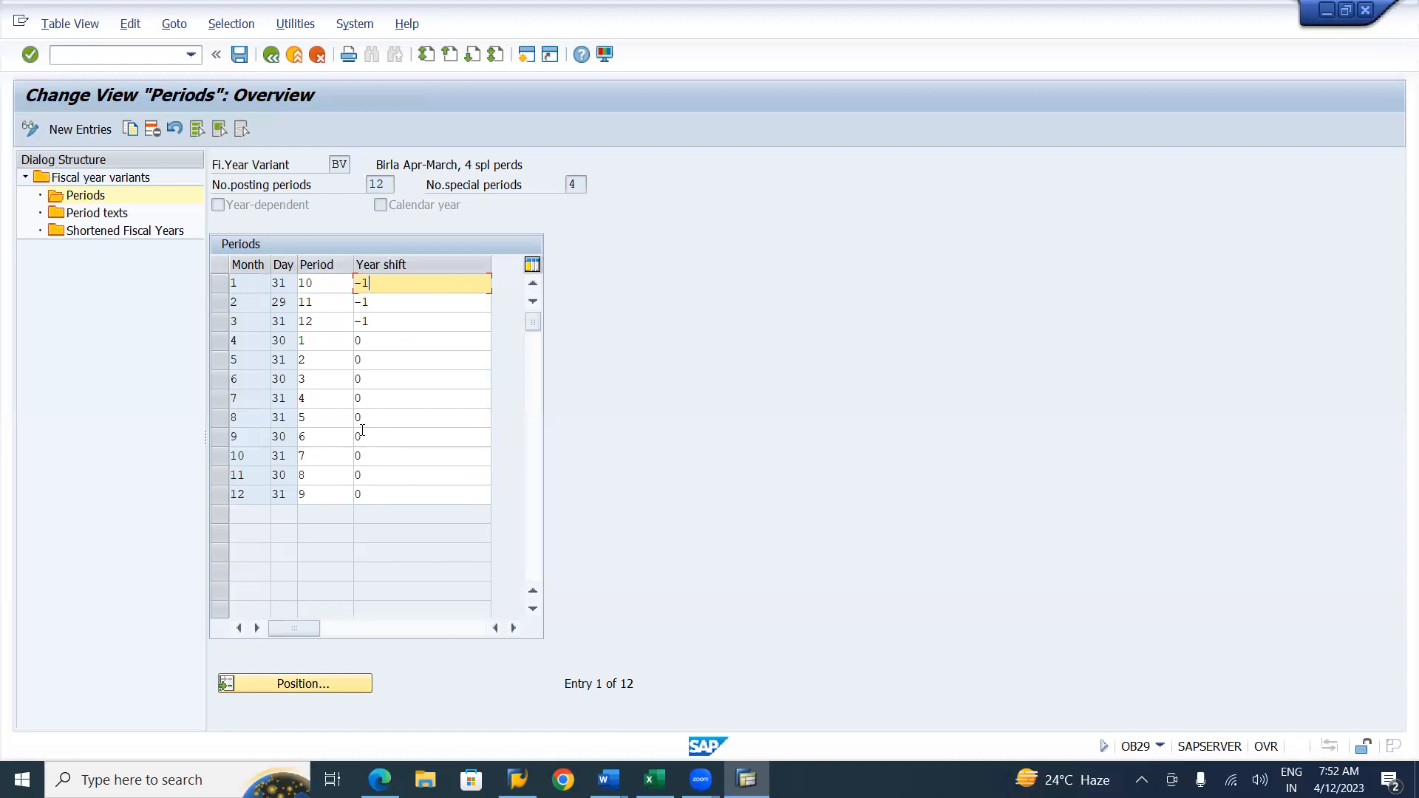
Step: Review the Period texts of variant BV, positioning the list on language EN, and save
left_click(95, 214)
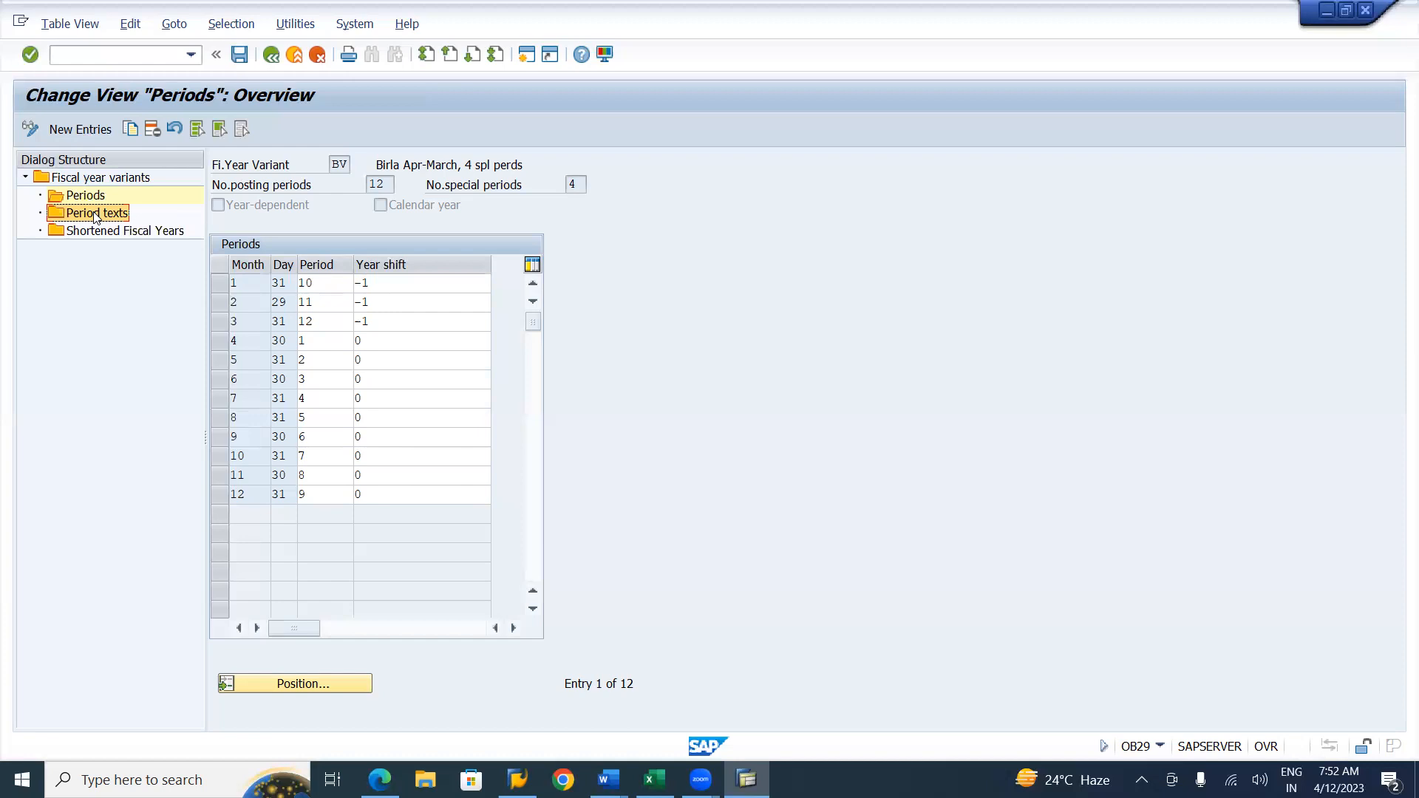
double_click(95, 214)
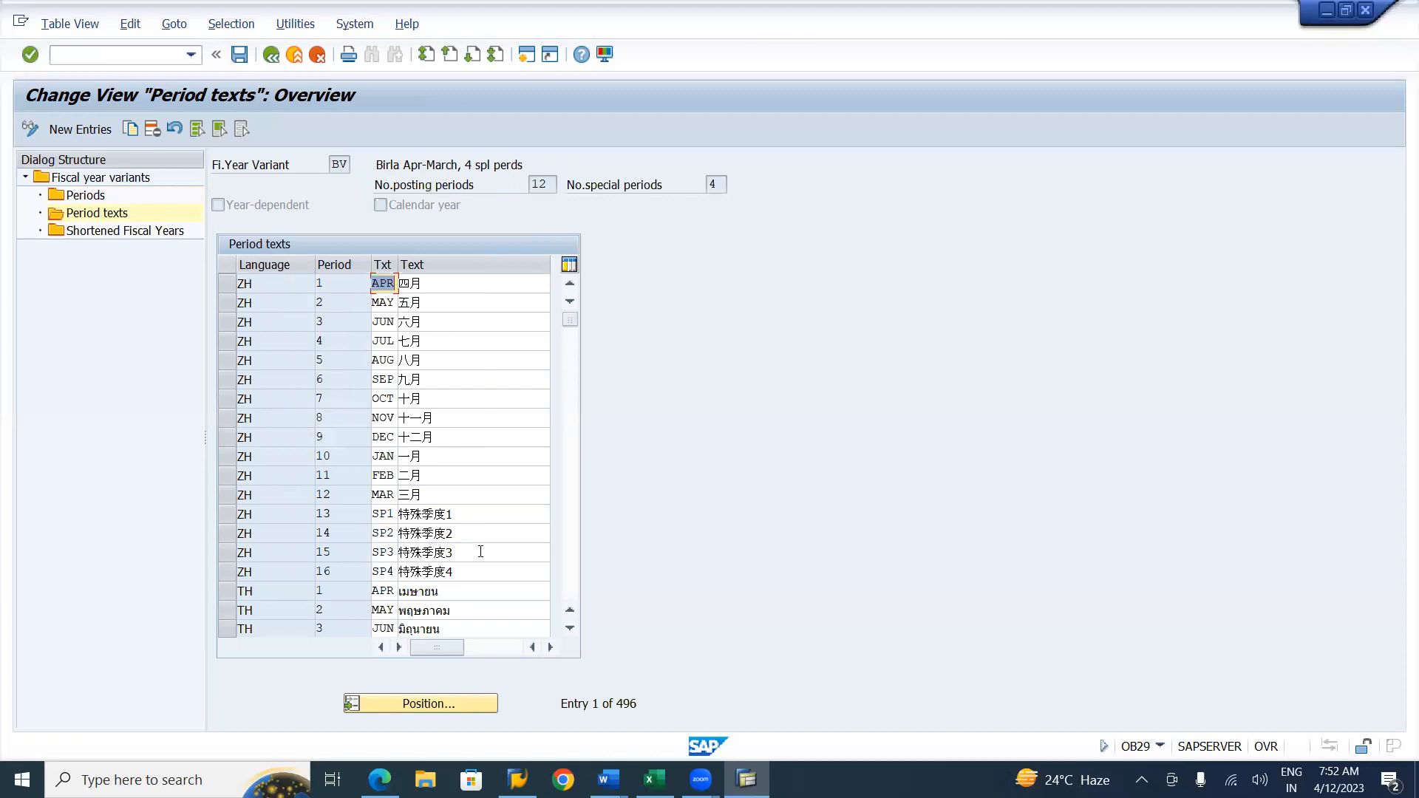
left_click(464, 703)
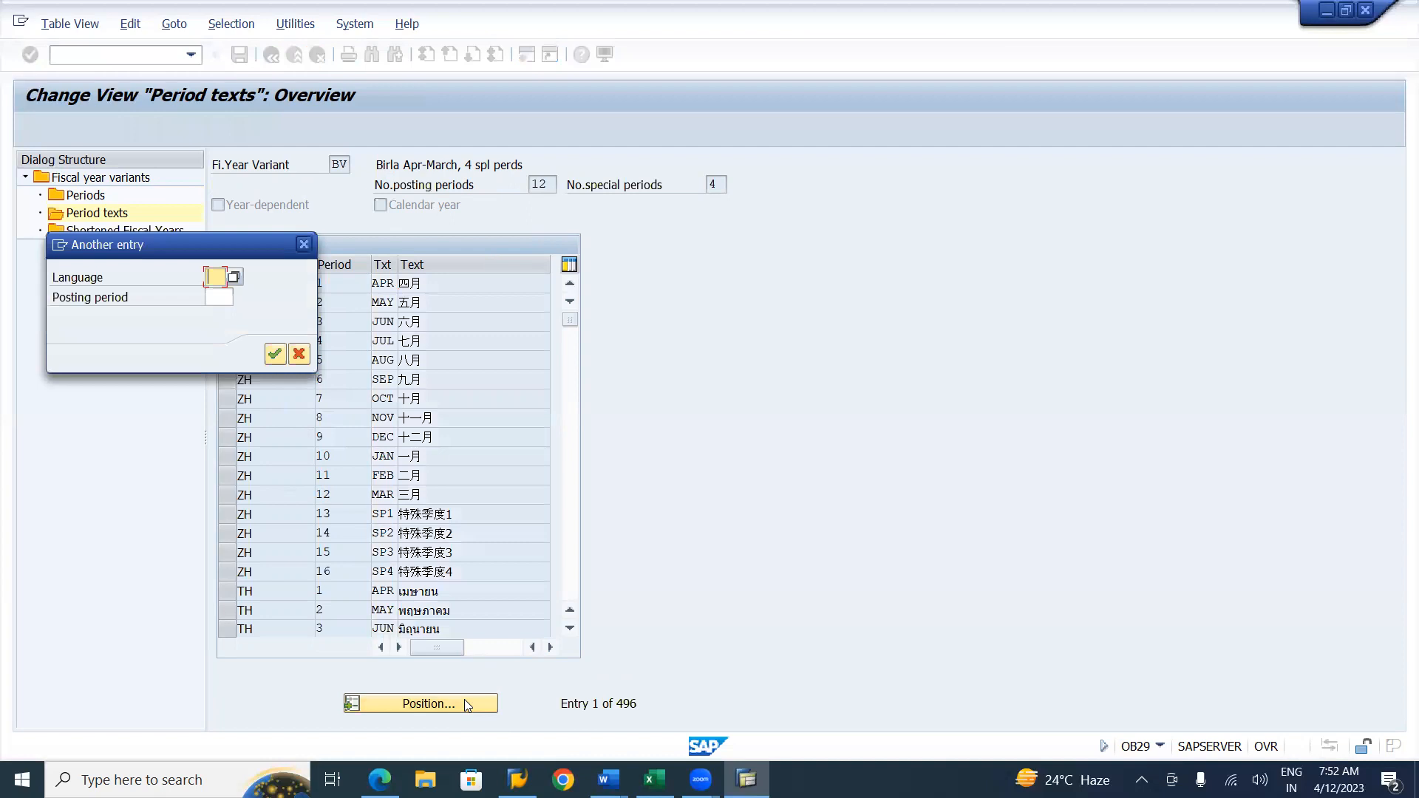
type("en")
key("Return")
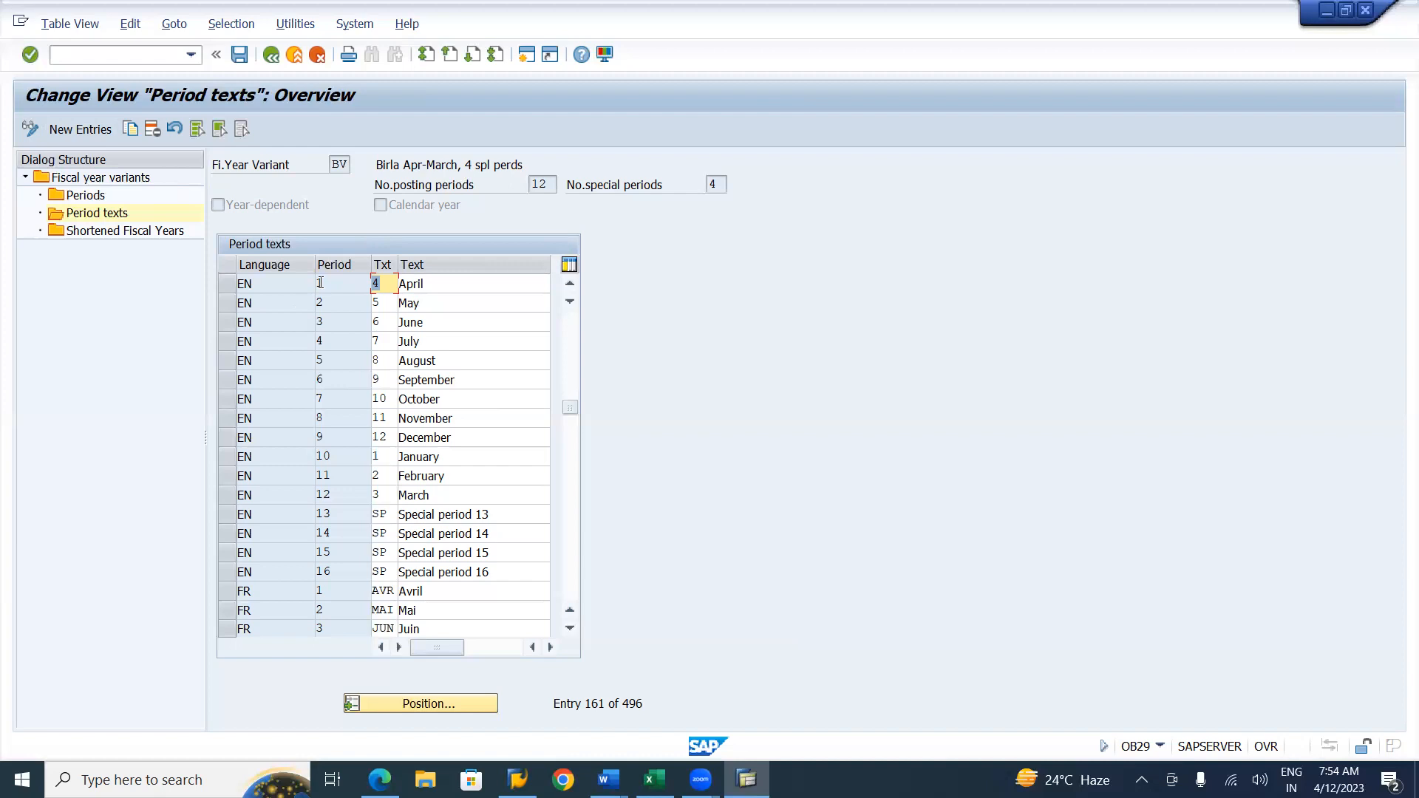
left_click(238, 59)
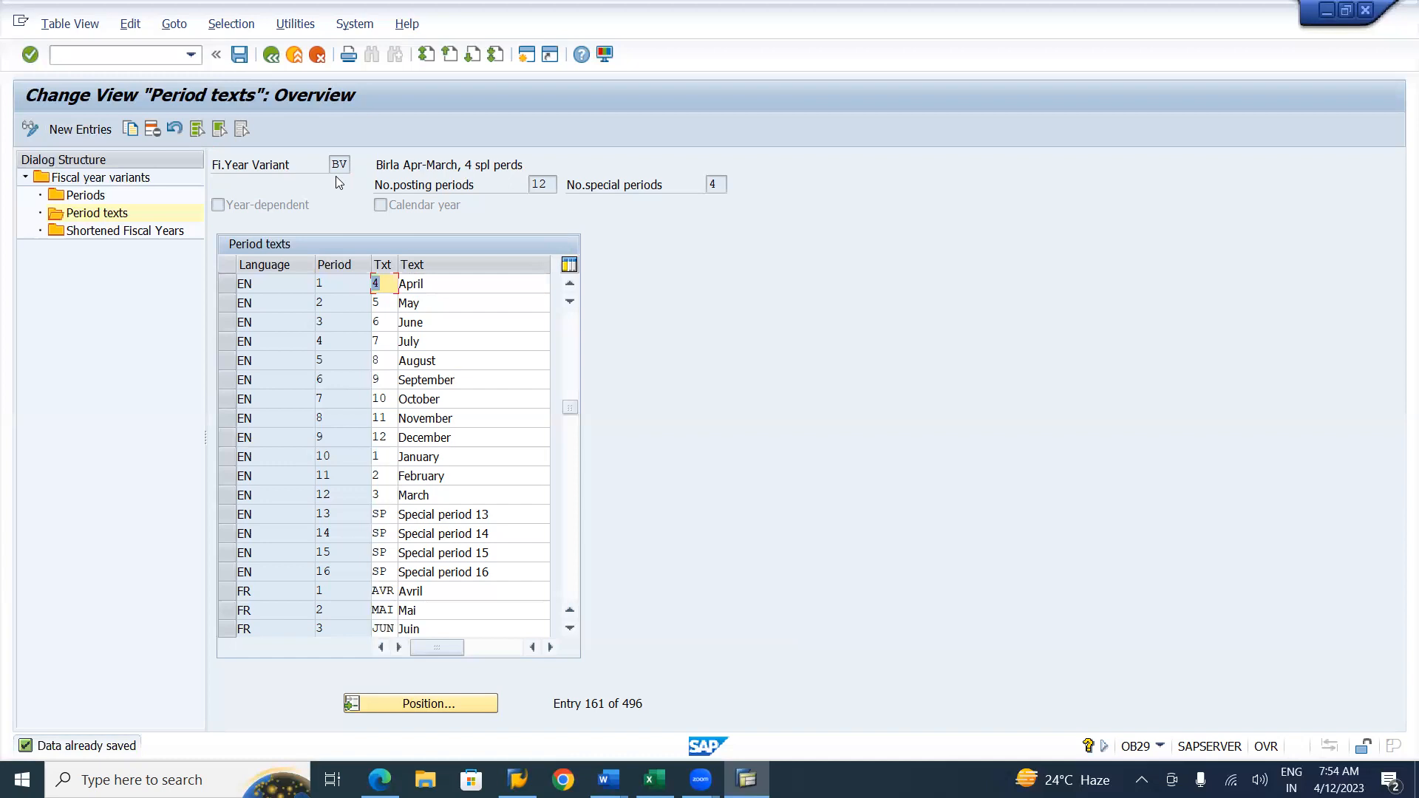
Step: Consult section 3.6 Assign Company Code to Fiscal Year Variant in the Word material and return to SAP
key("alt+Tab")
key("Tab")
key("Tab")
key("Tab")
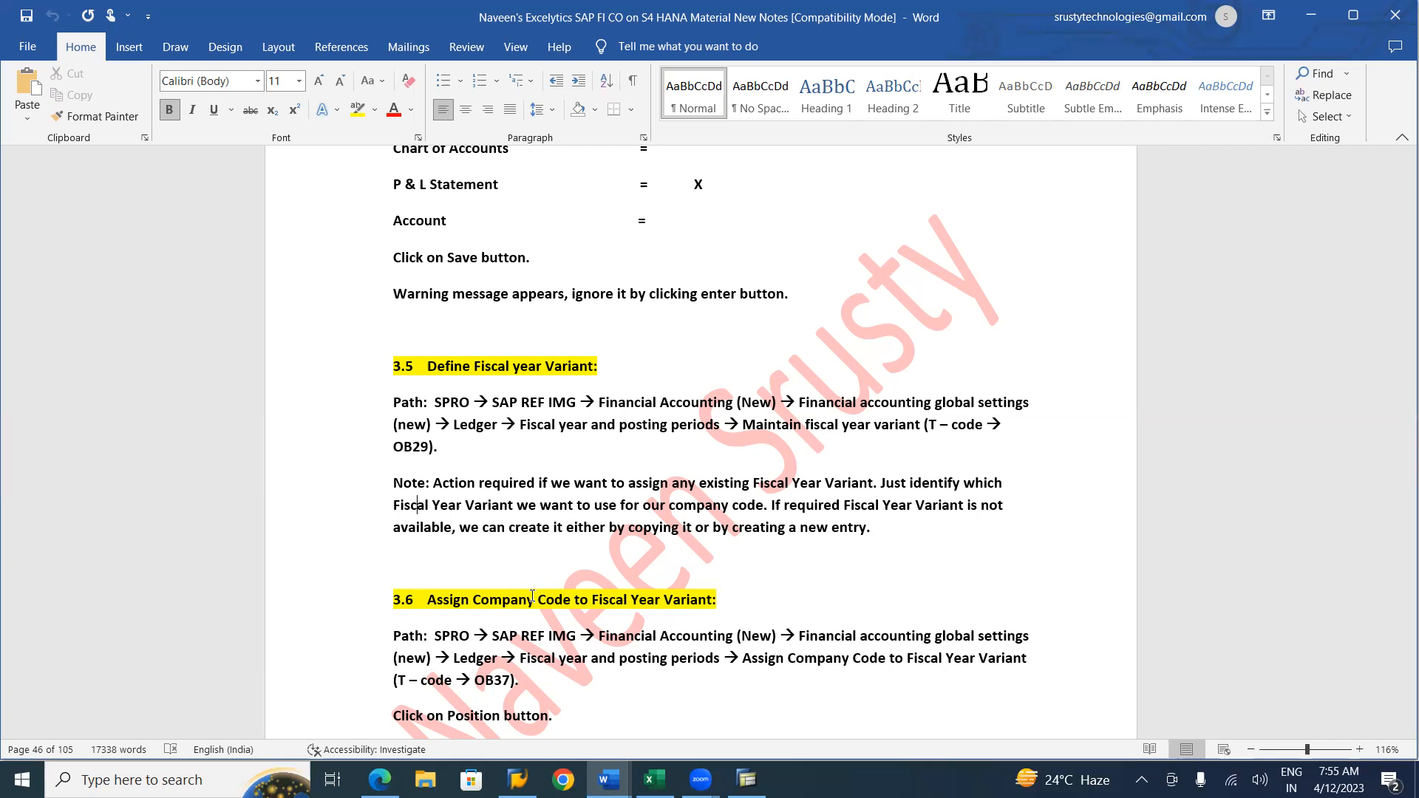
key("alt+Tab")
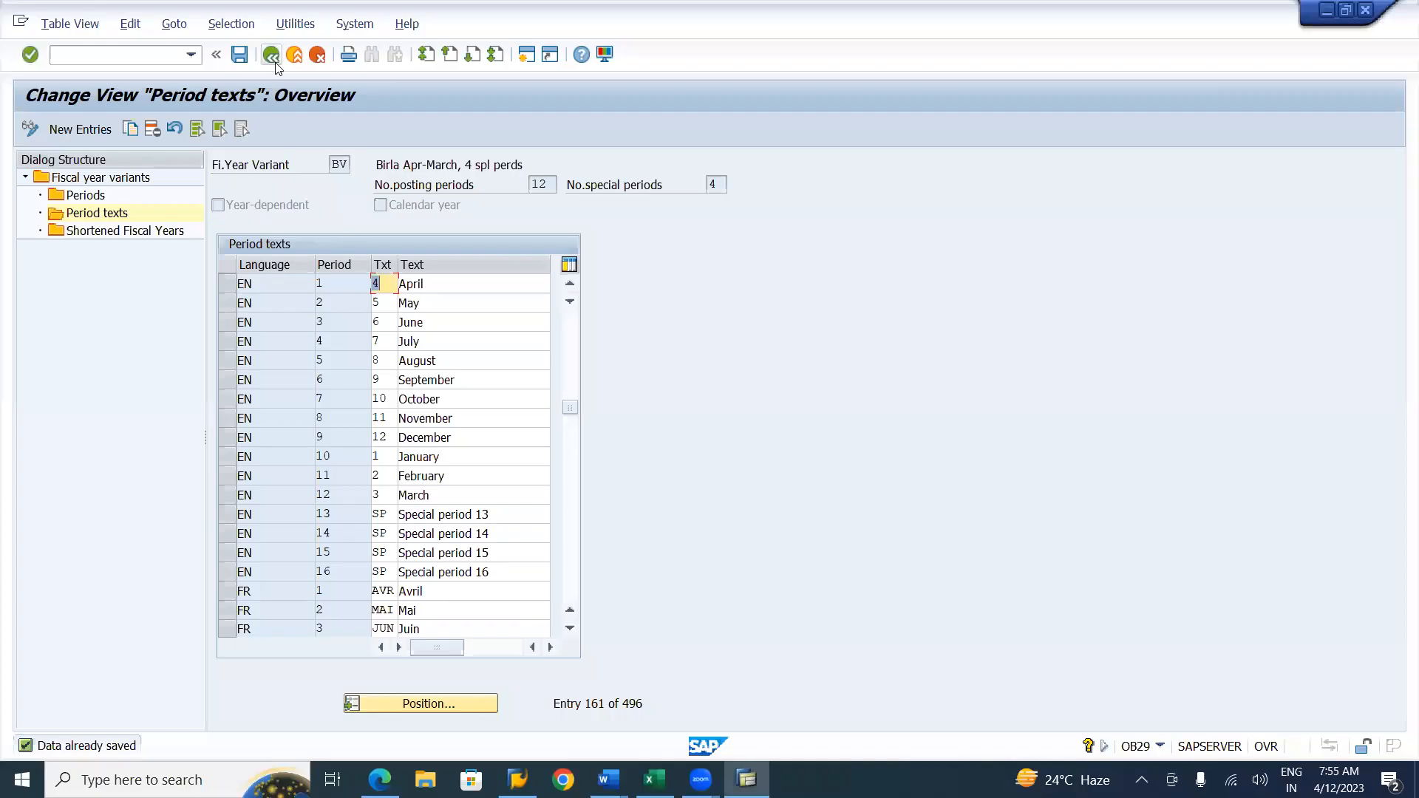
Step: Return to the IMG, open Assign Company Code to a Fiscal Year Variant and position the list on company code BI01
left_click(270, 56)
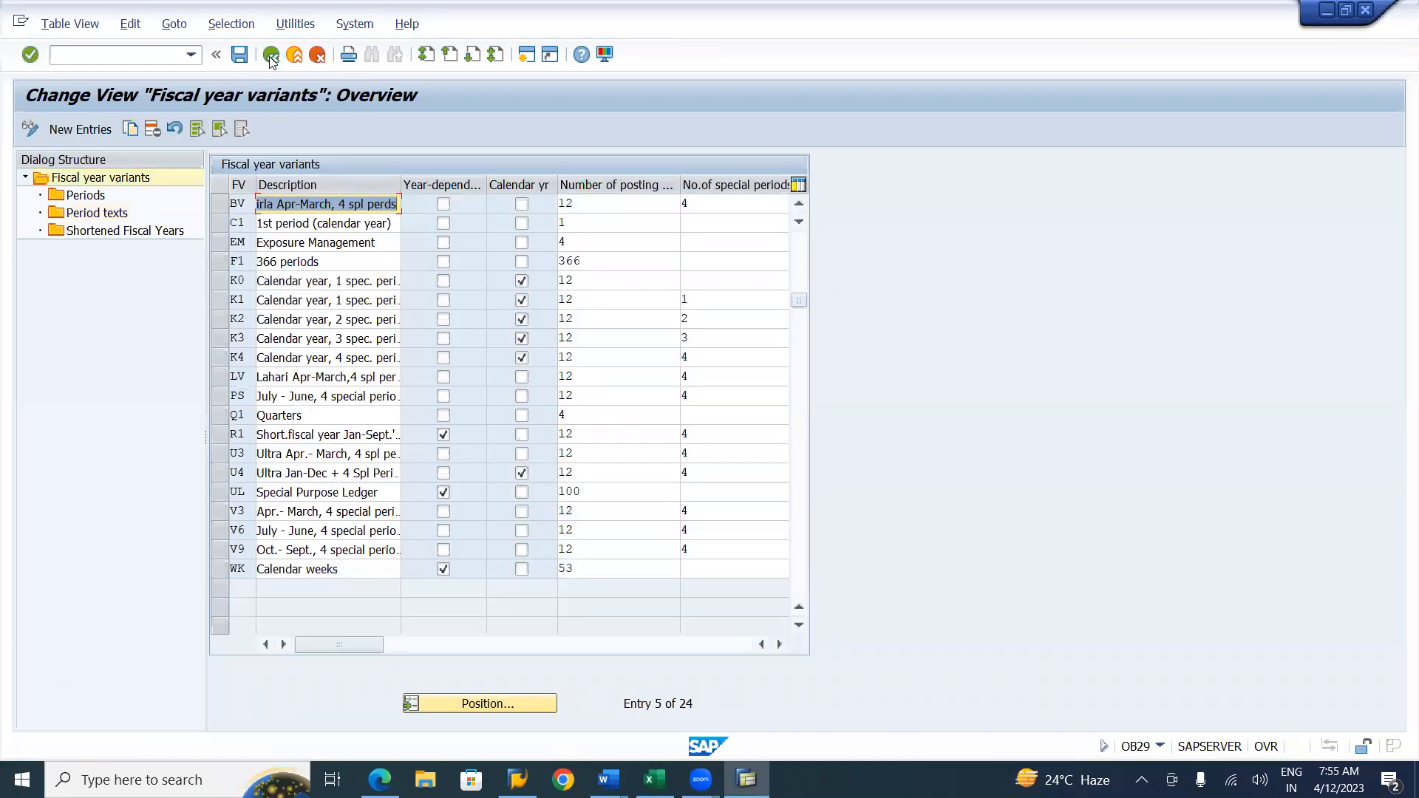
left_click(271, 58)
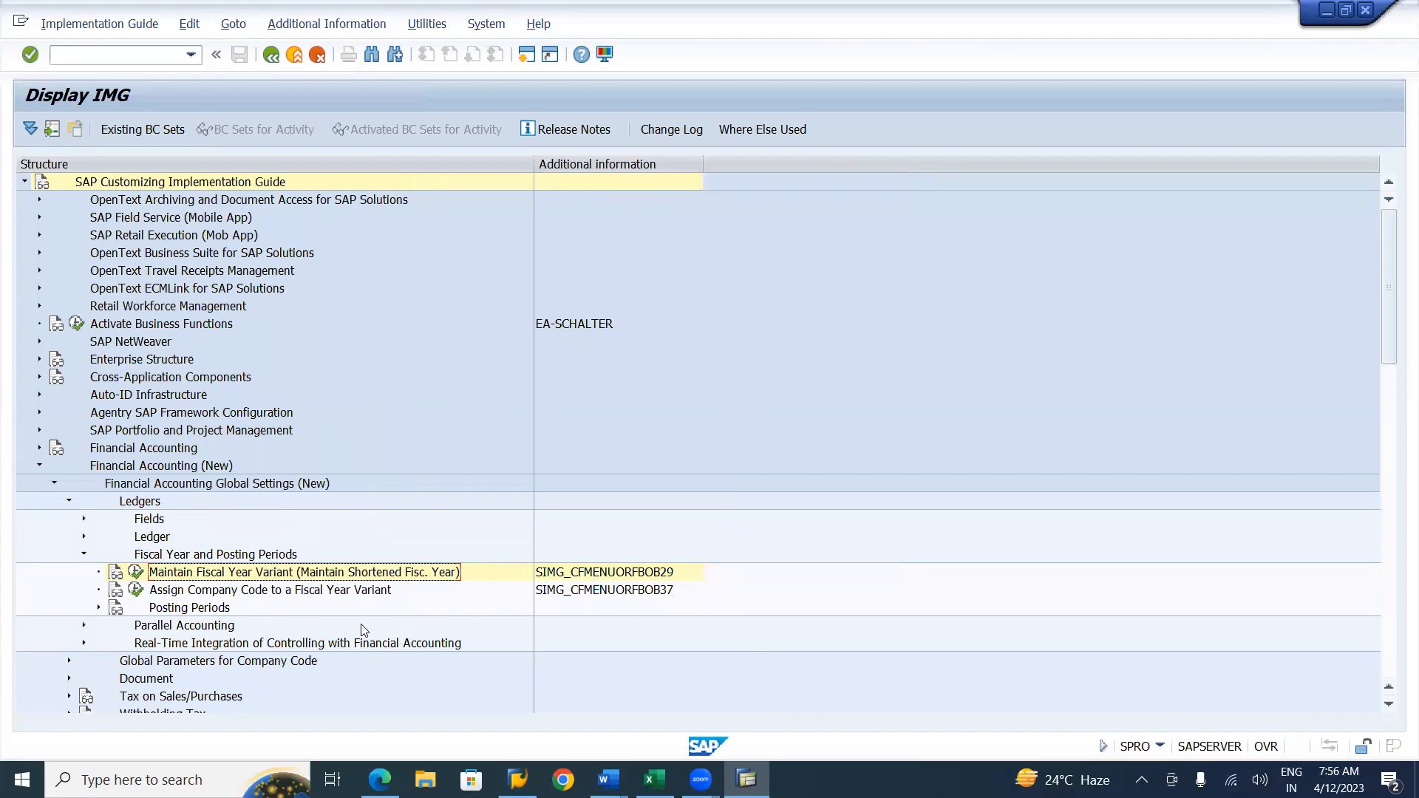
left_click(136, 590)
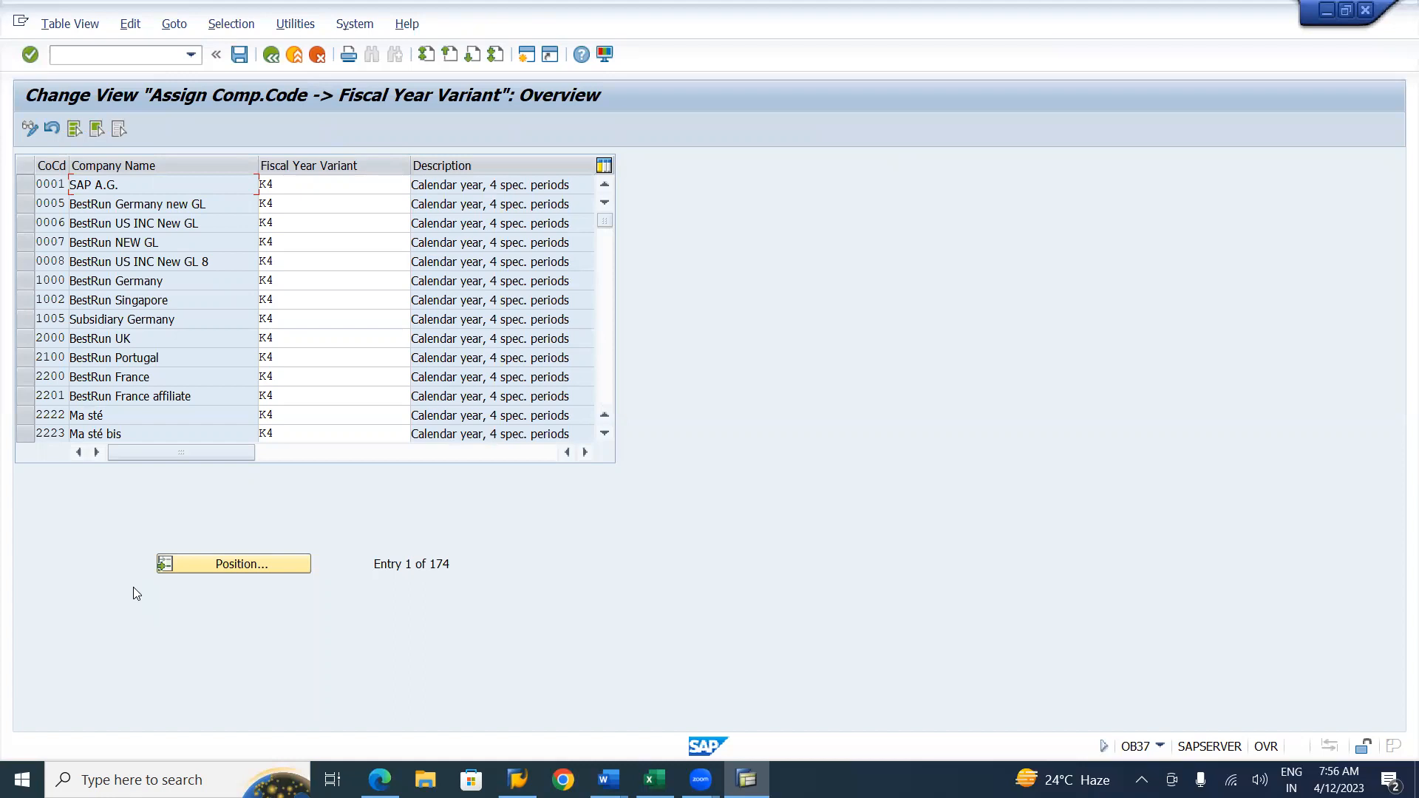
left_click(247, 566)
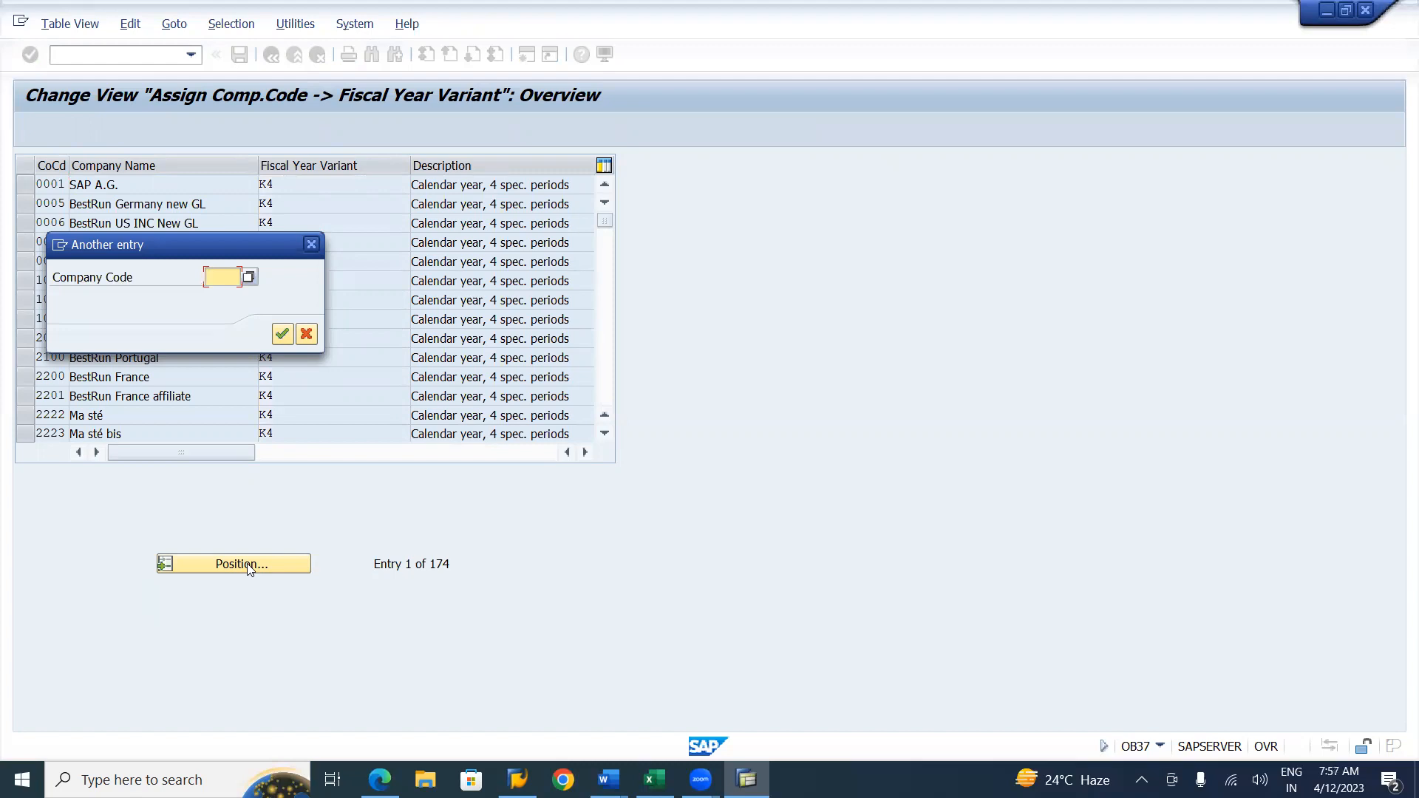
type("BI01")
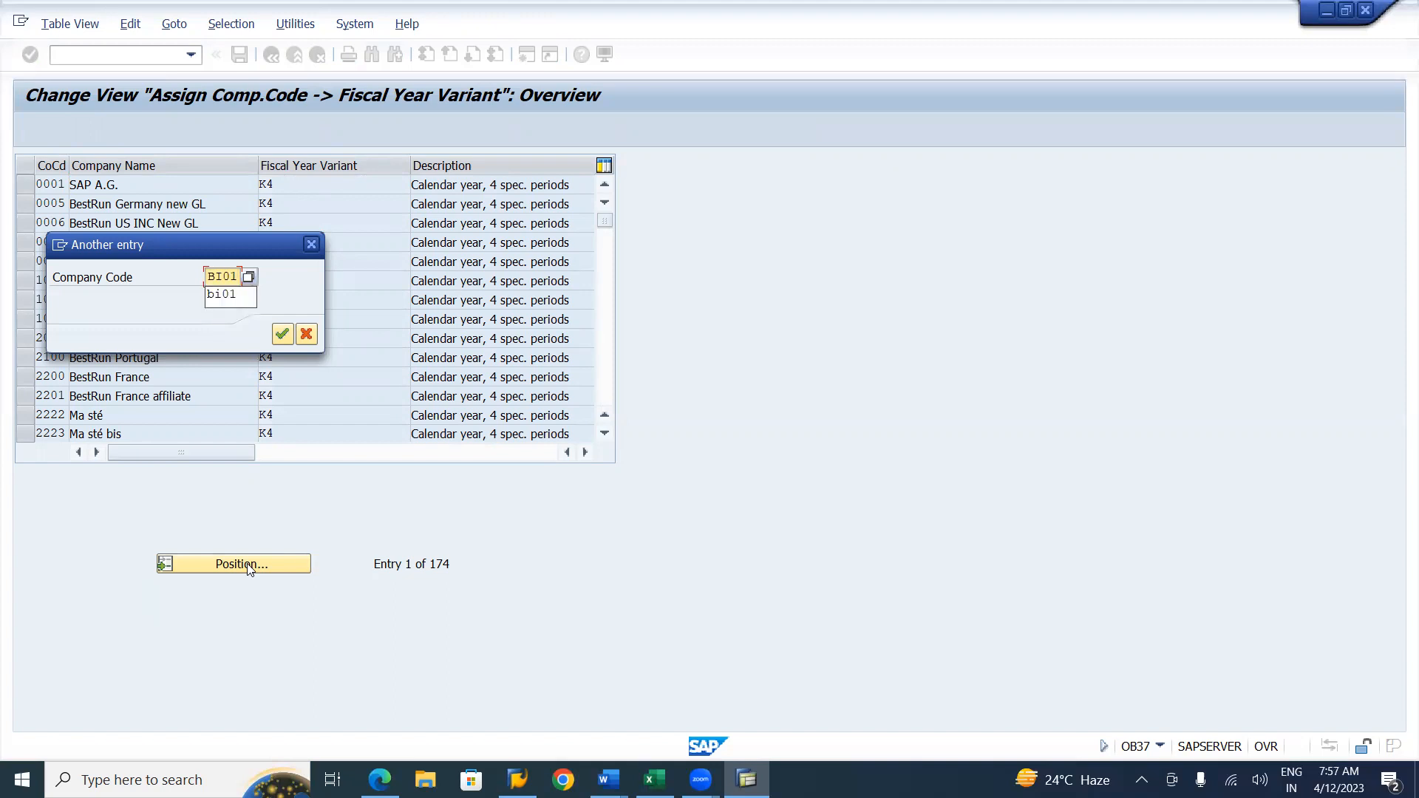
key("Return")
key("Return")
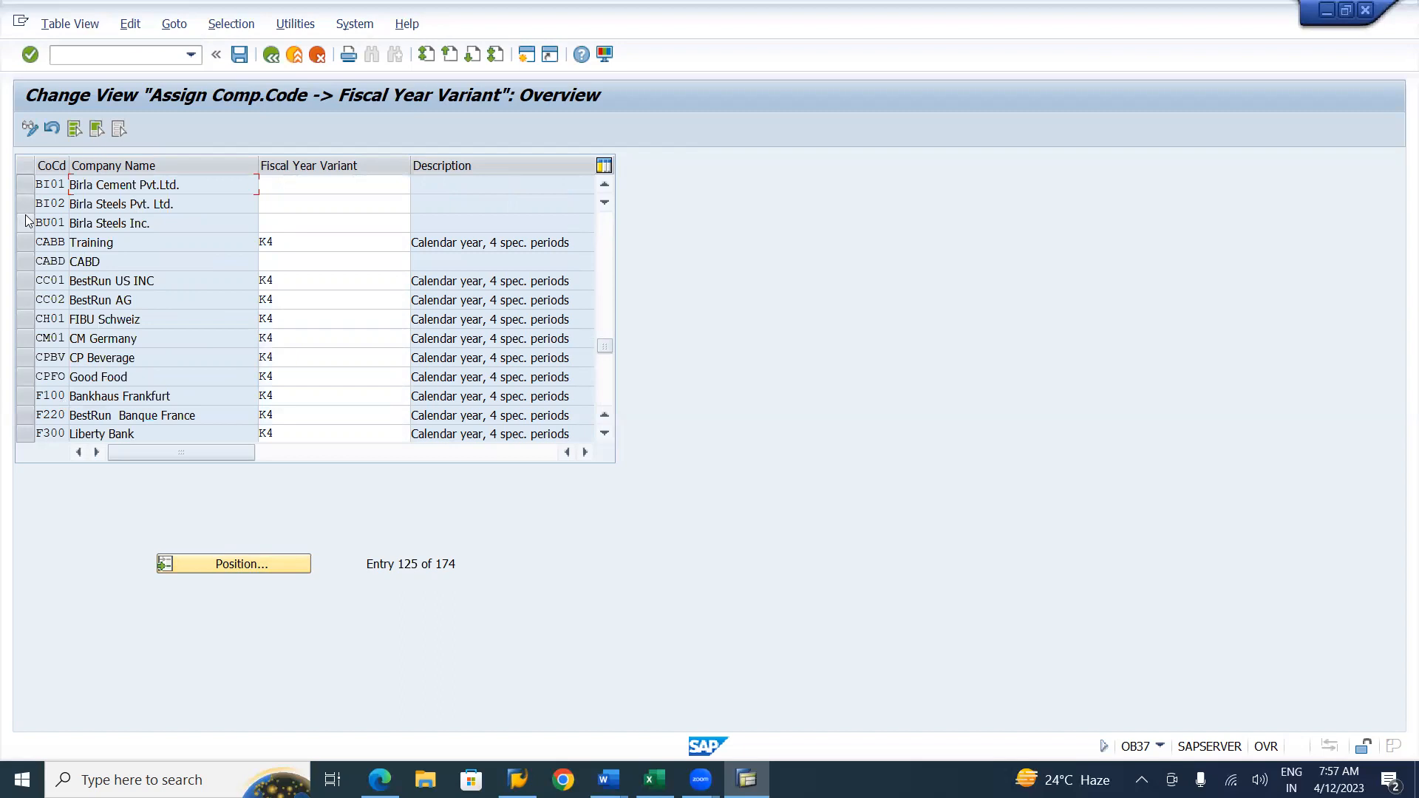
Step: Assign fiscal year variant BV to company codes BI01, BI02 and BU01
left_click(311, 188)
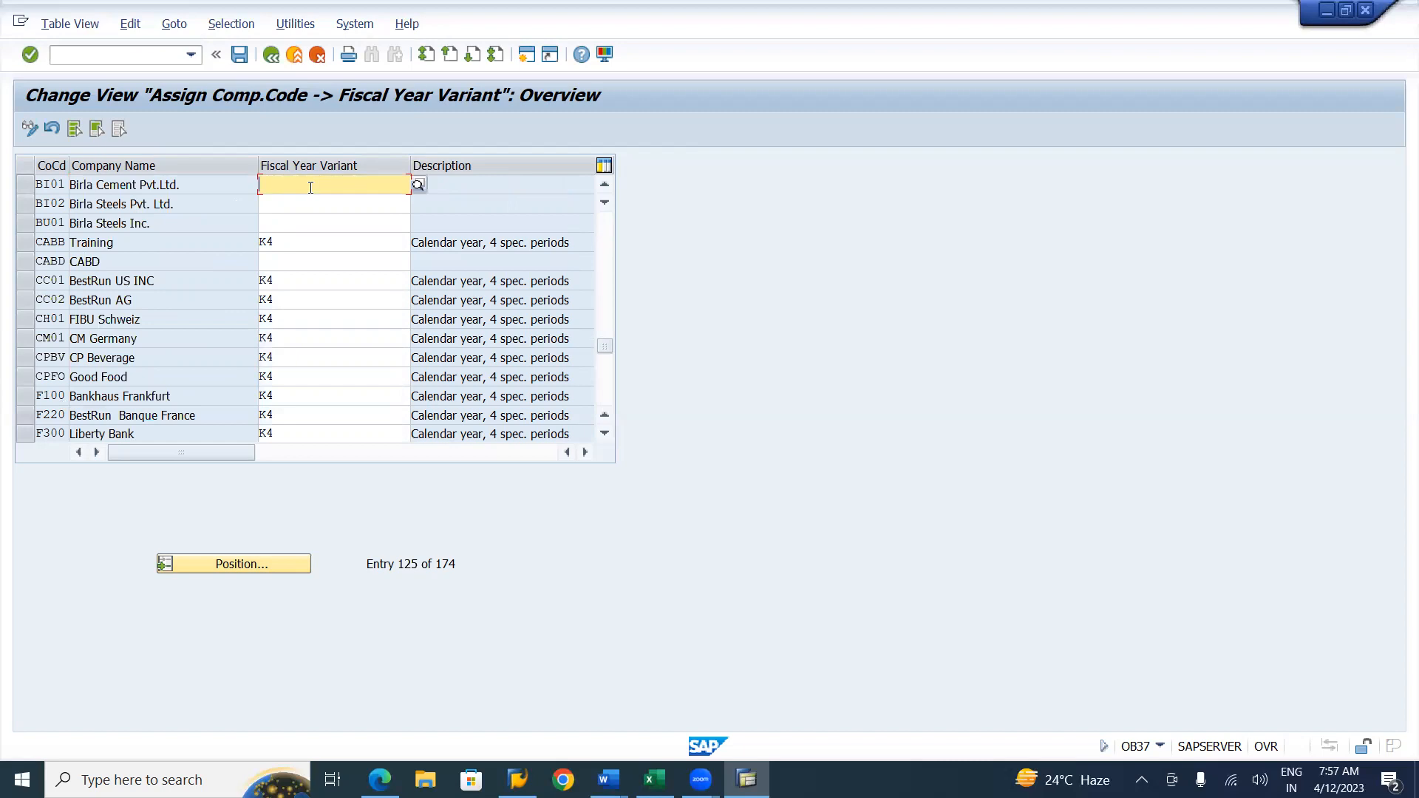
left_click(419, 185)
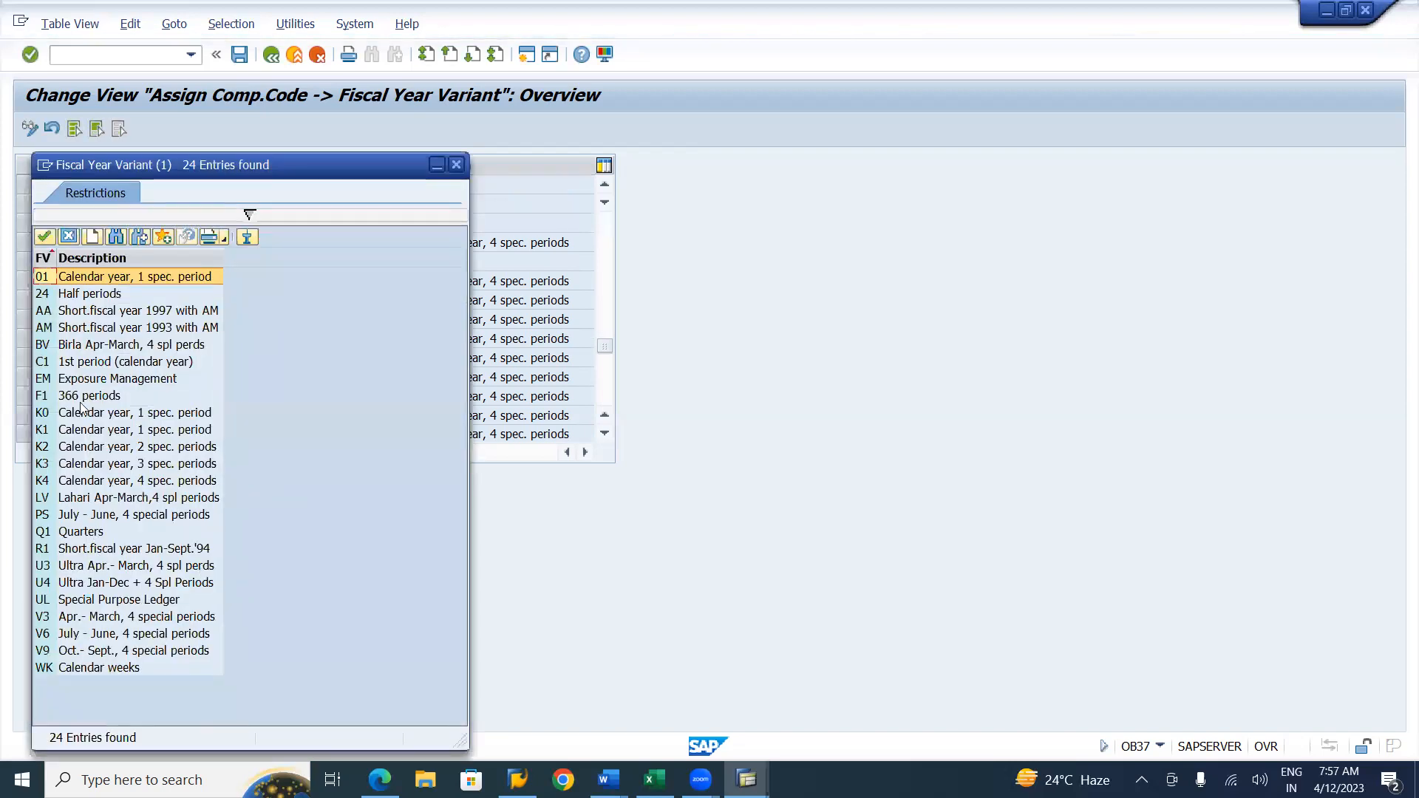
double_click(73, 345)
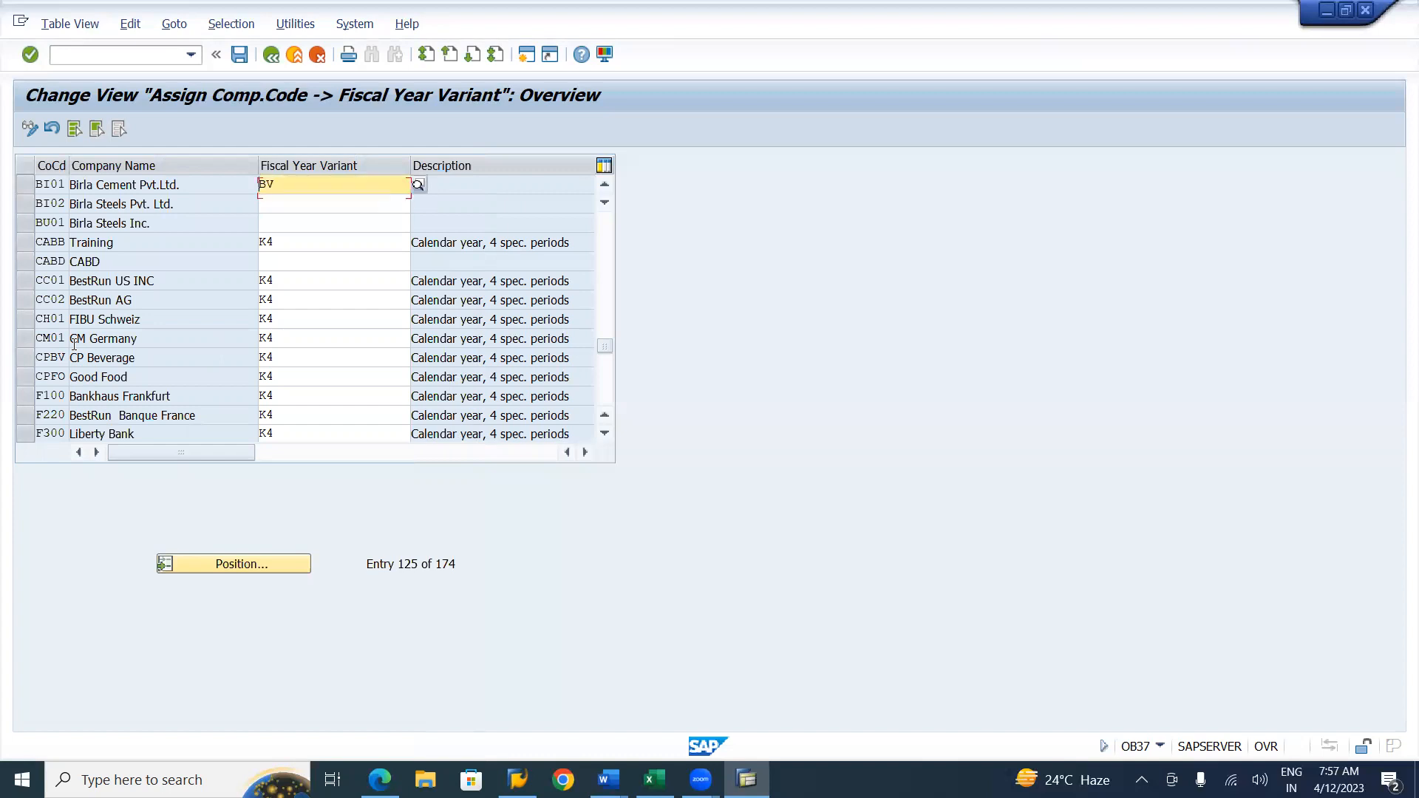
key("ctrl+c")
key("Down")
key("ctrl+v")
key("Down")
key("ctrl+v")
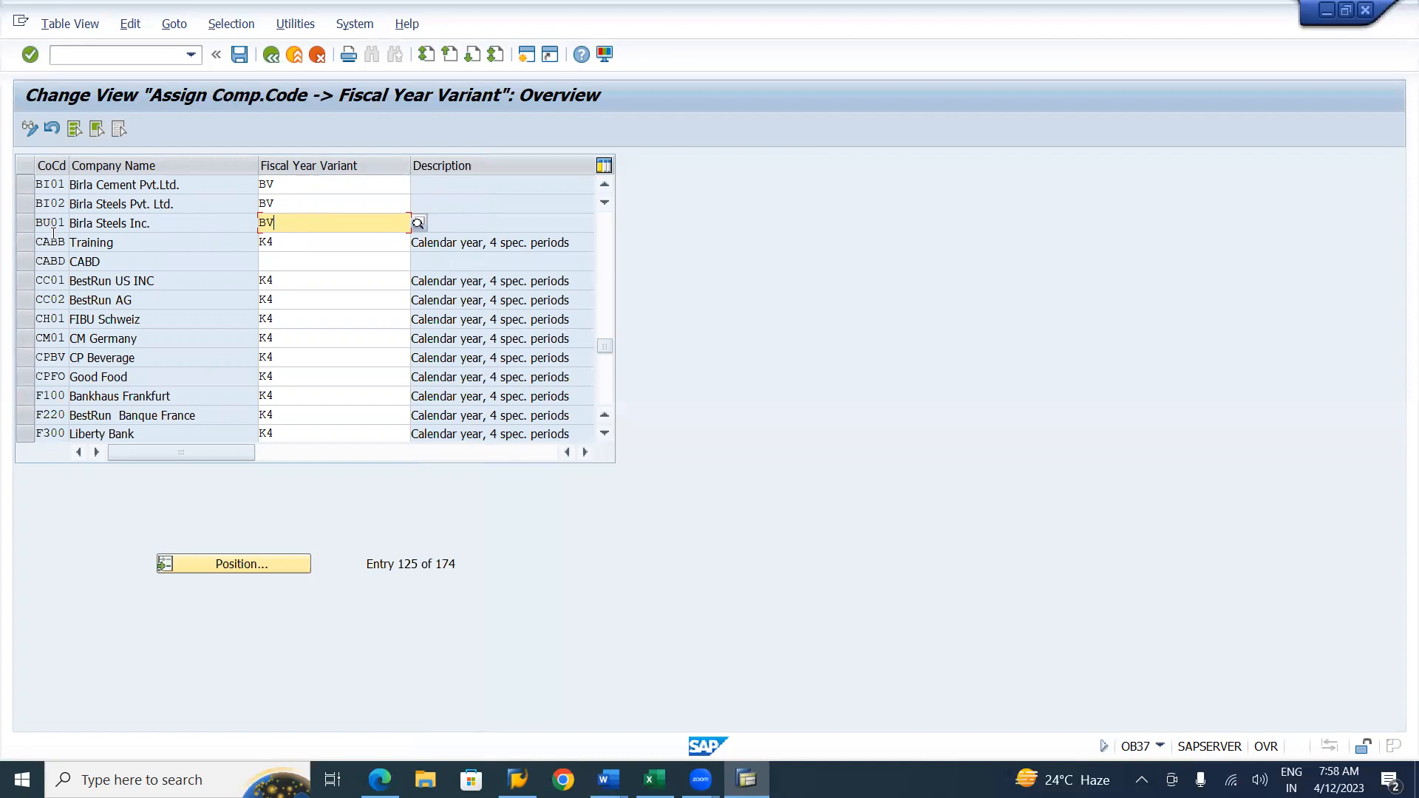
key("Return")
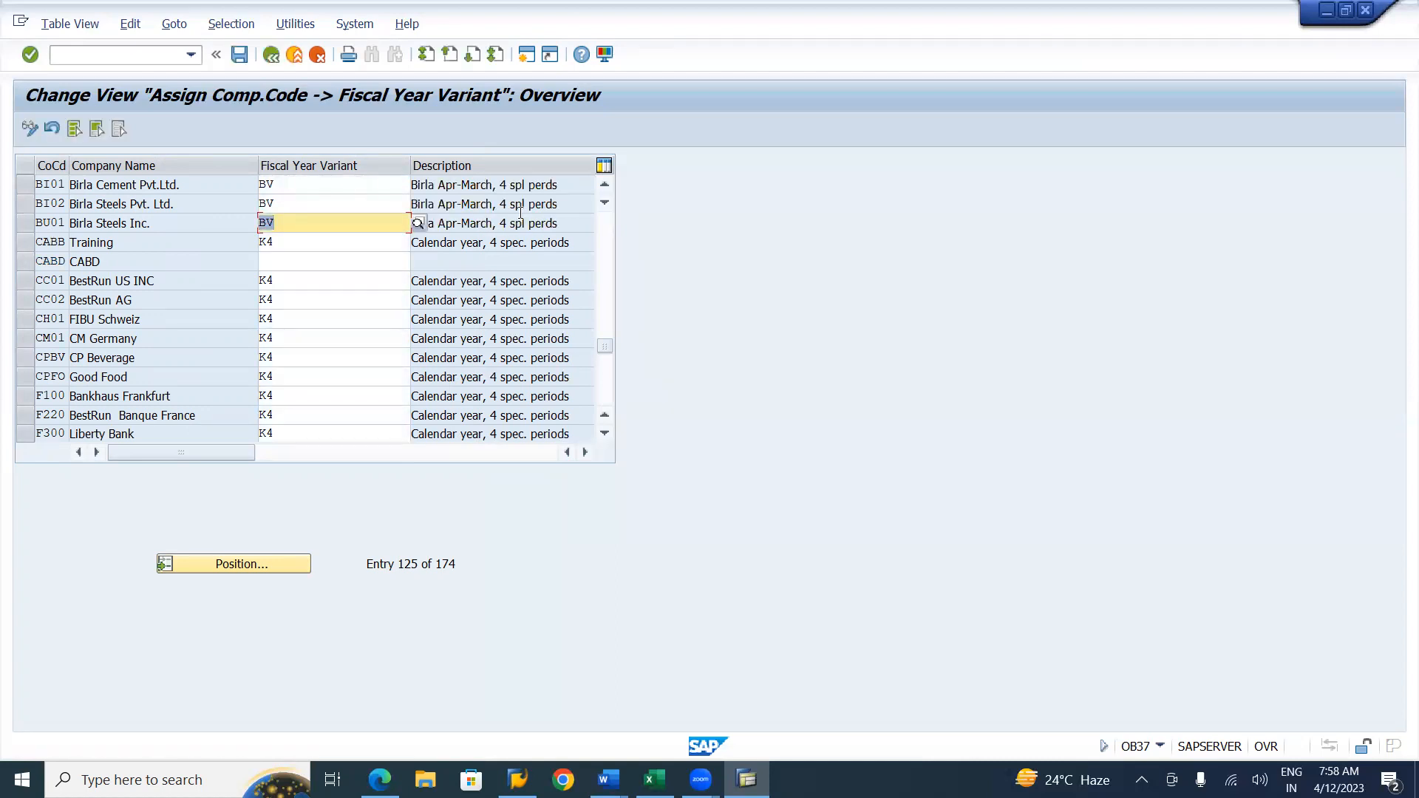
left_click(570, 188)
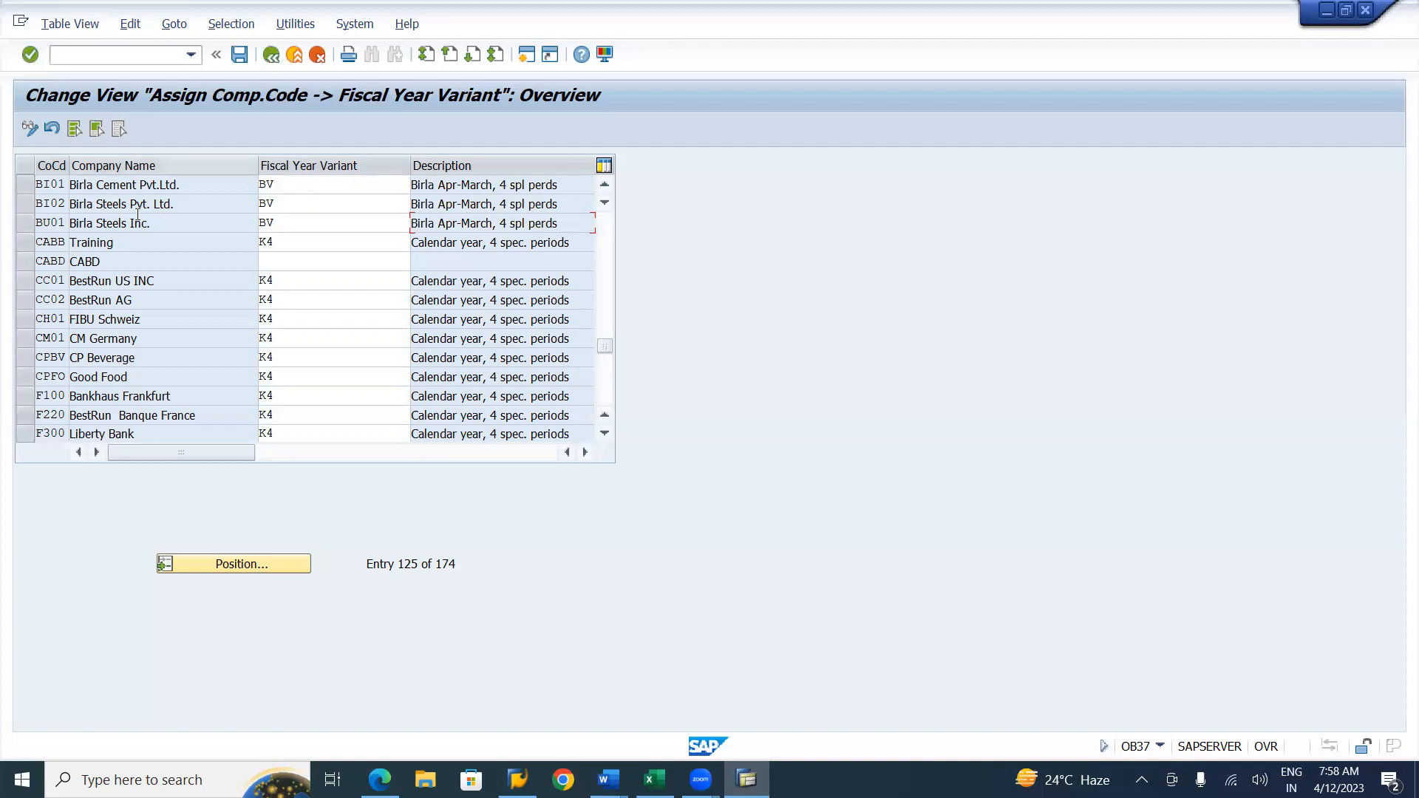
Step: Select the BI01, BI02 and BU01 rows and save their assignments to customizing request SR2K900008
left_click(23, 224)
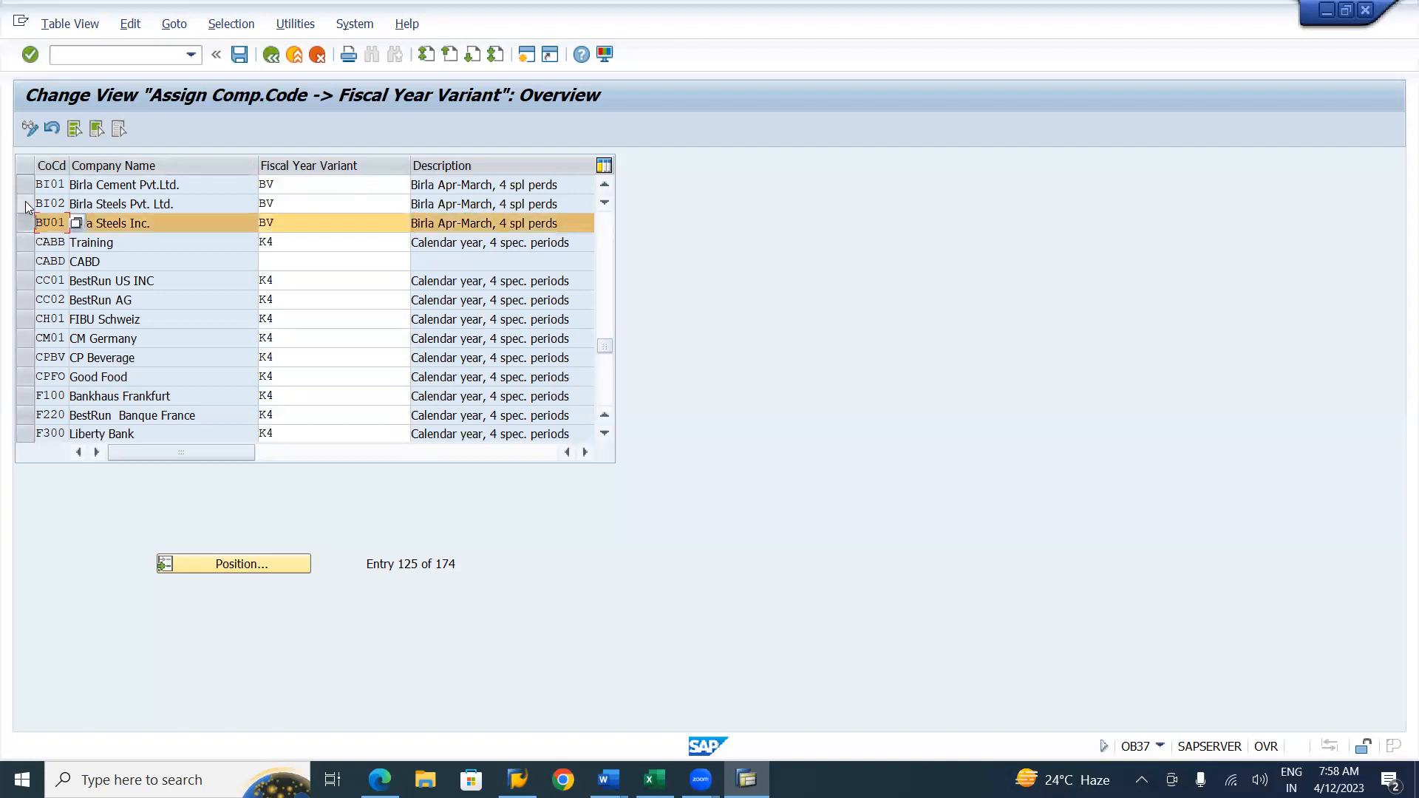
left_click(25, 203)
left_click(29, 184)
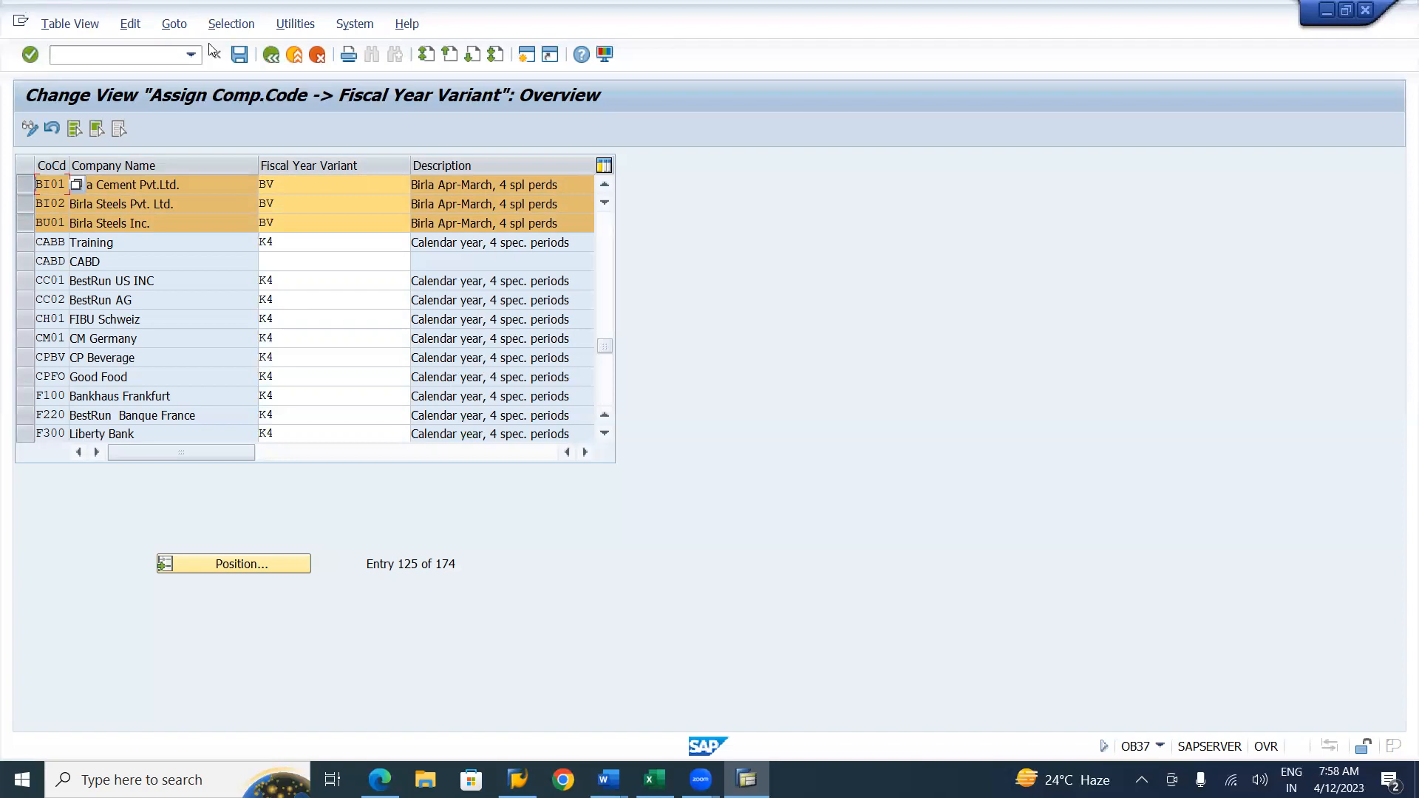
left_click(237, 56)
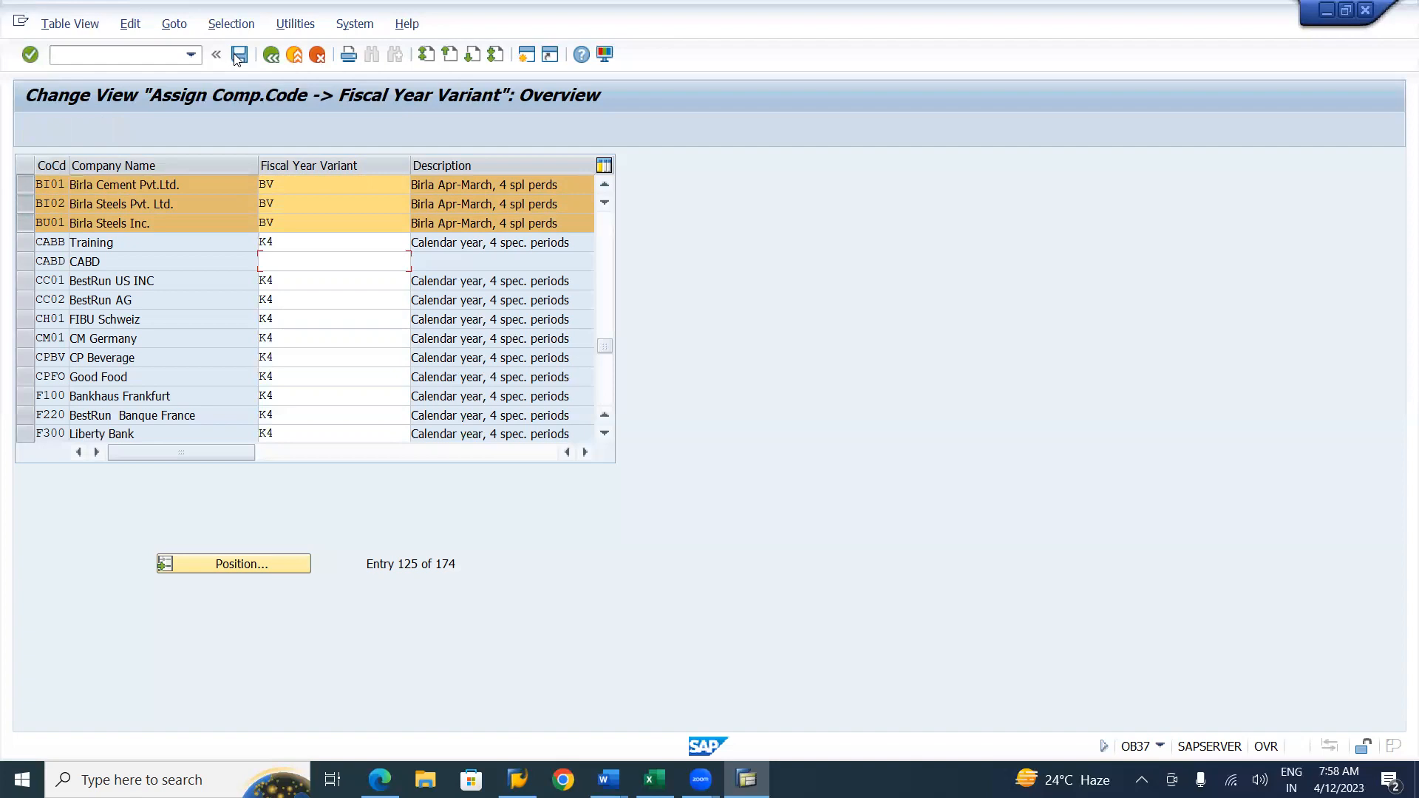
key("Return")
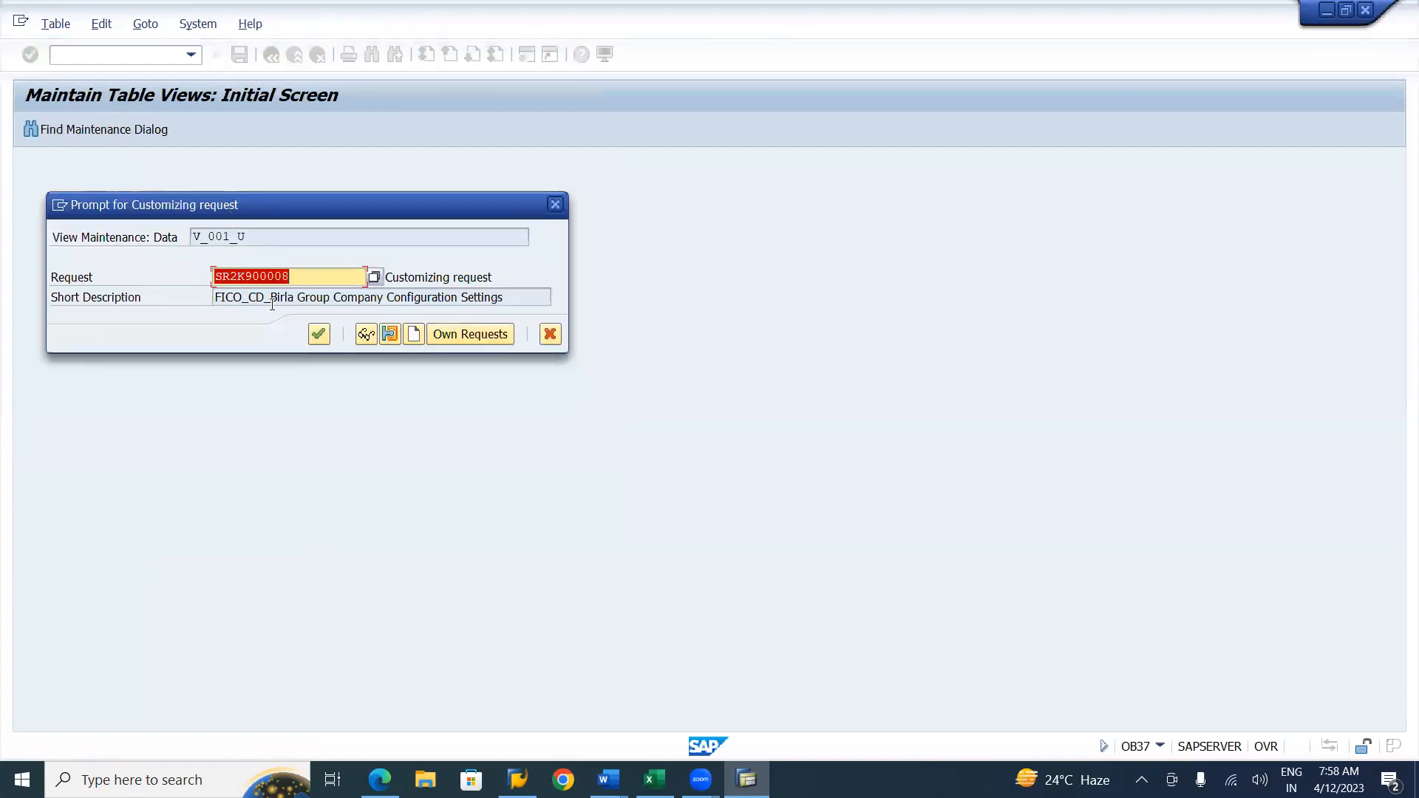
left_click(319, 335)
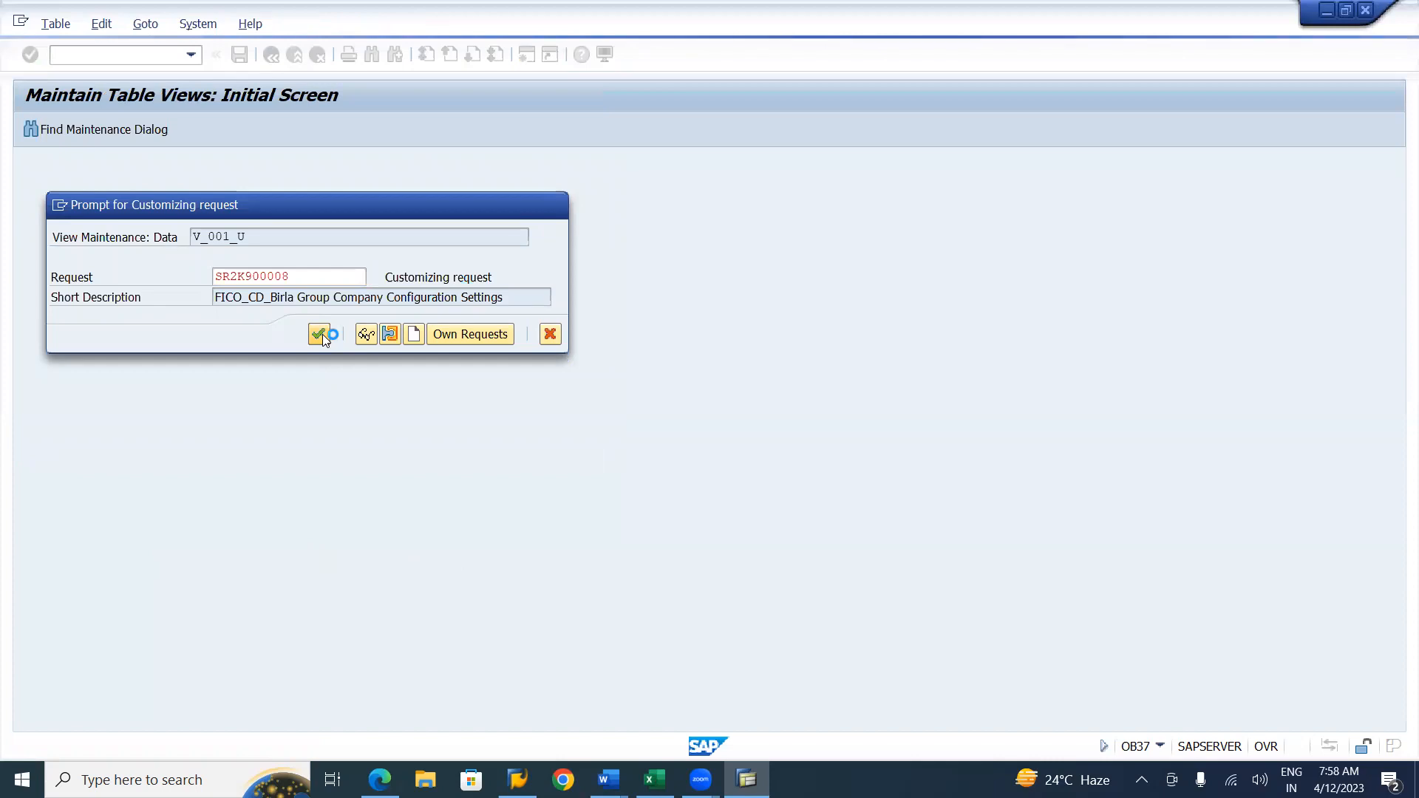
Step: Color Fiscal Year Variant red in the Birla Company Code Settings Excel checklist, select the Posting Period Variant row and return to SAP
key("alt+Tab")
key("alt+Tab")
key("alt+Tab")
key("alt+Tab")
key("alt+Tab")
key("alt+Tab")
key("alt+Tab")
key("alt+Tab")
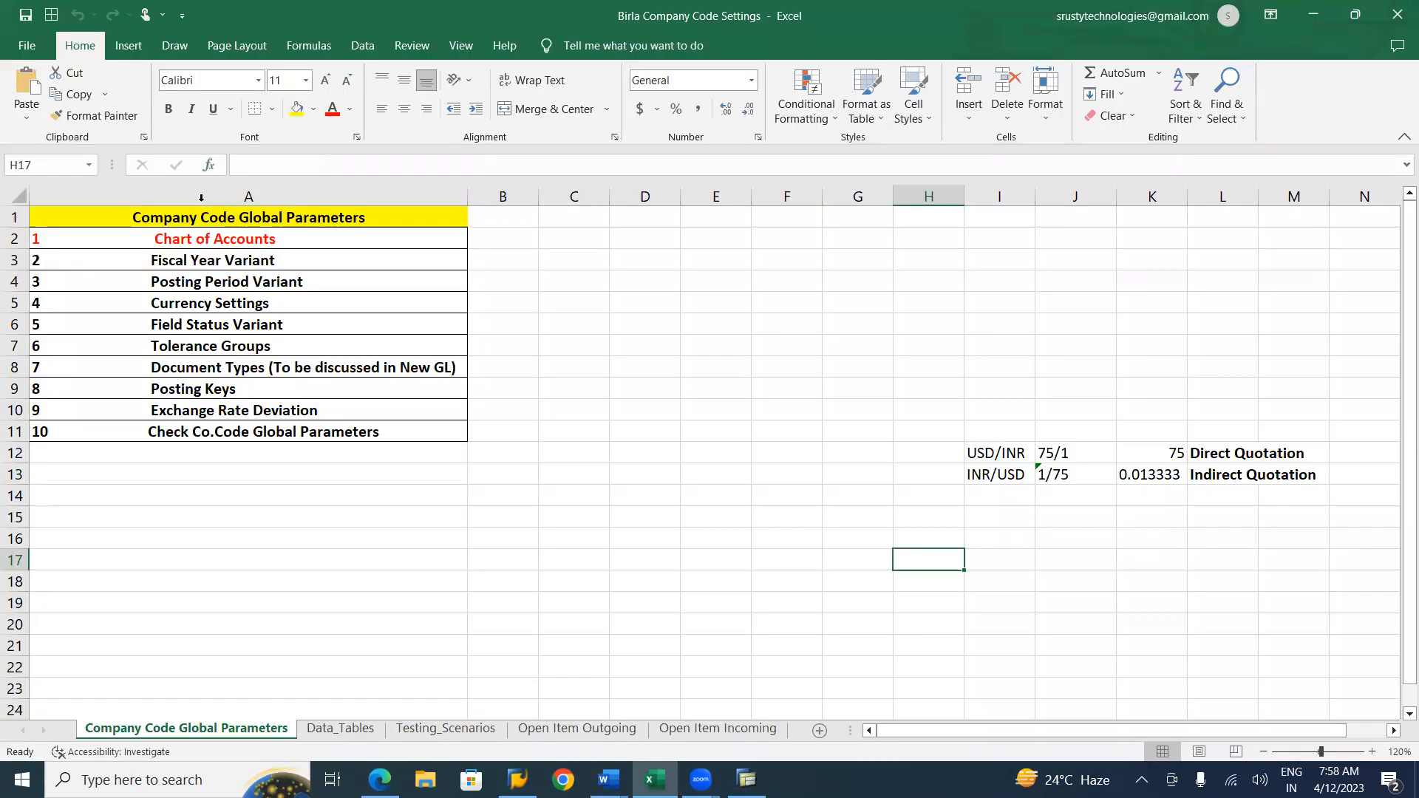
left_click(194, 260)
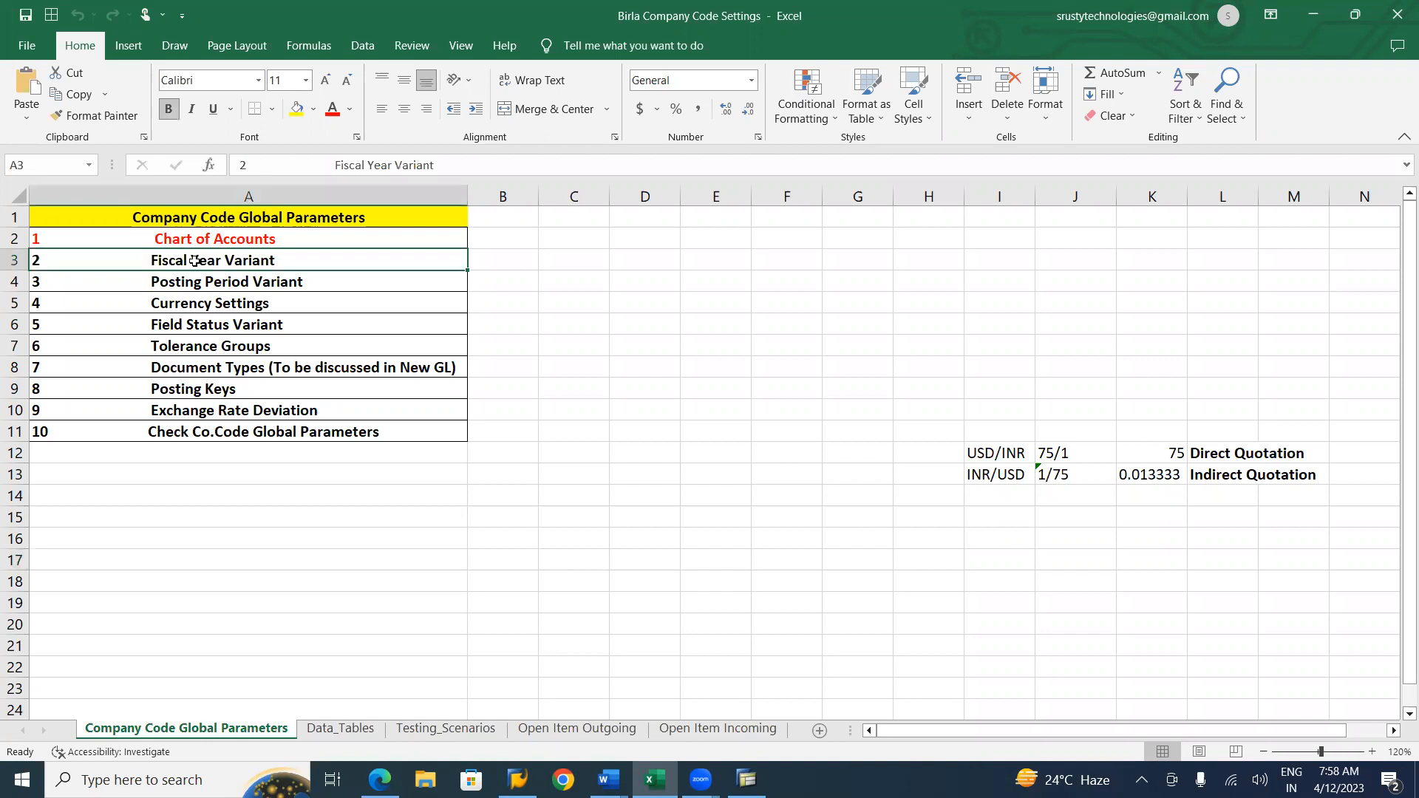
left_click(334, 109)
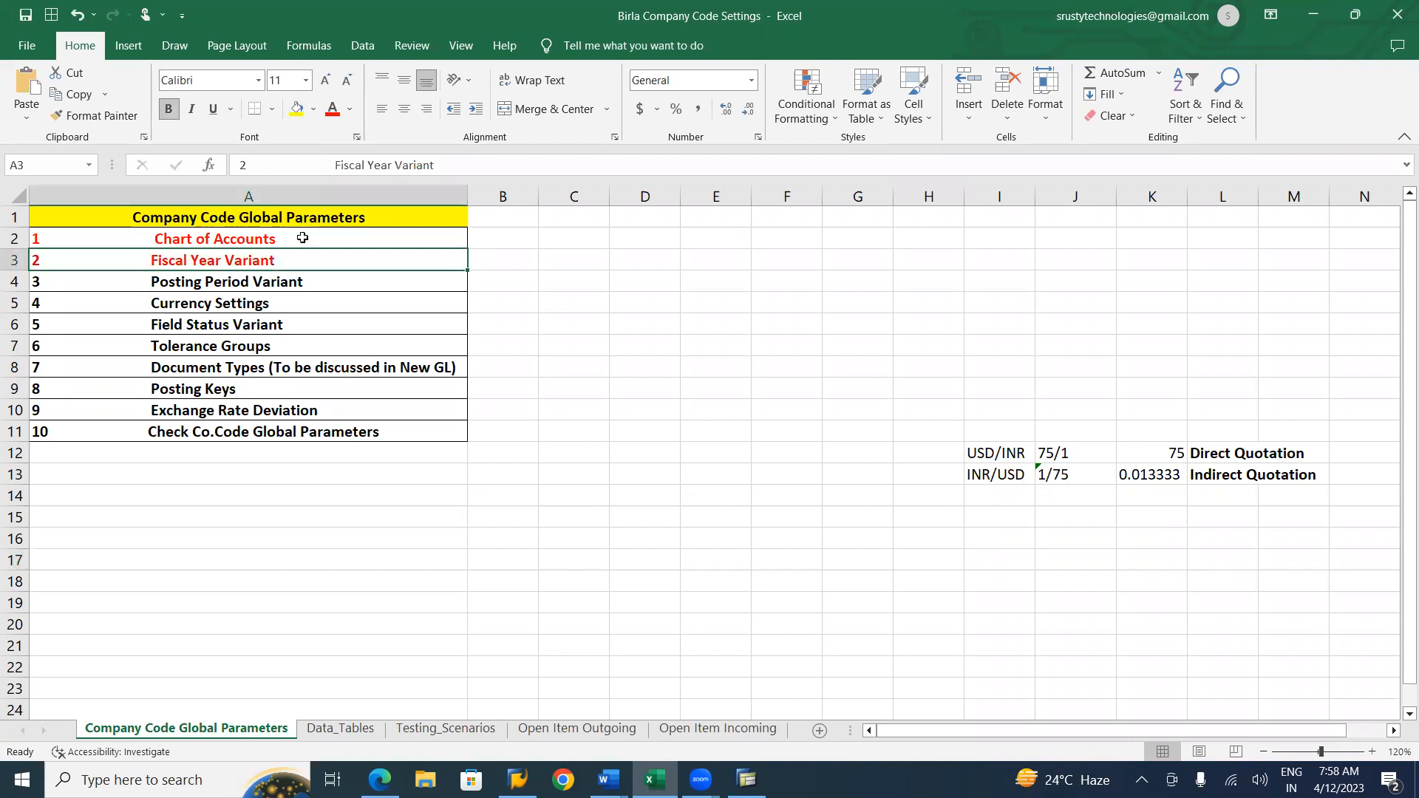
left_click(248, 283)
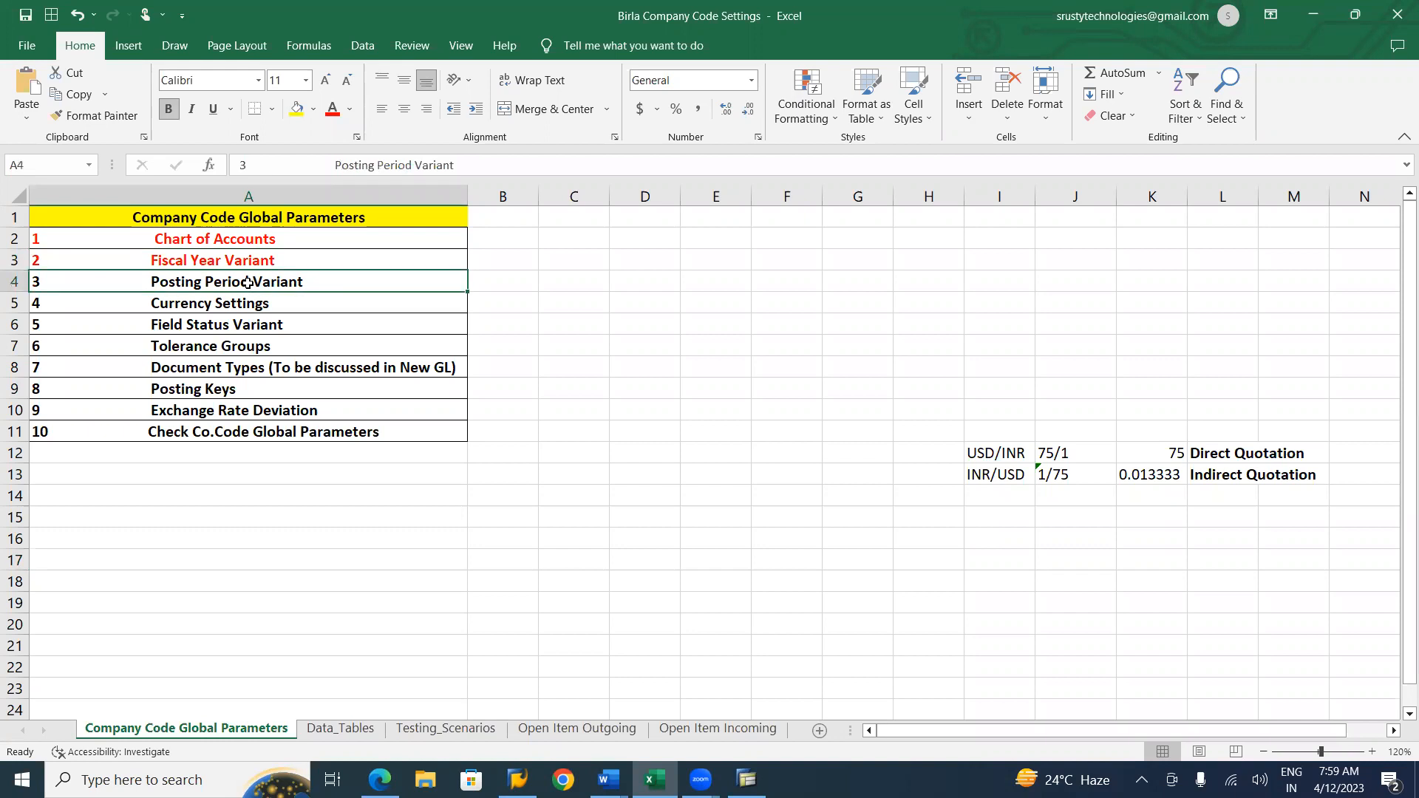
key("alt+Tab")
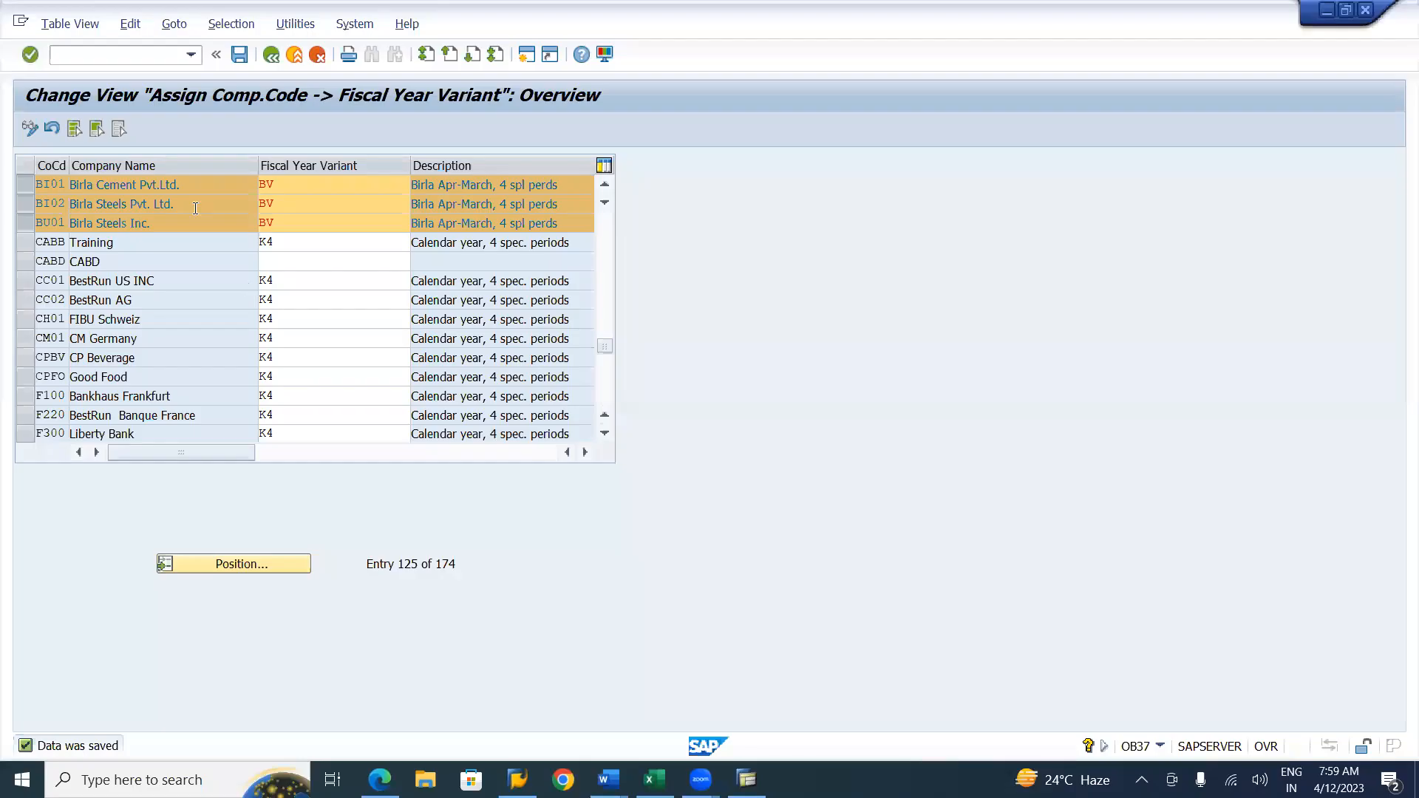
Step: Return to the IMG, switch to the BIRLA FICO Working notes Word document and write "V3 COPIED VARIANT BV VARIANT" on its blank last page
left_click(272, 56)
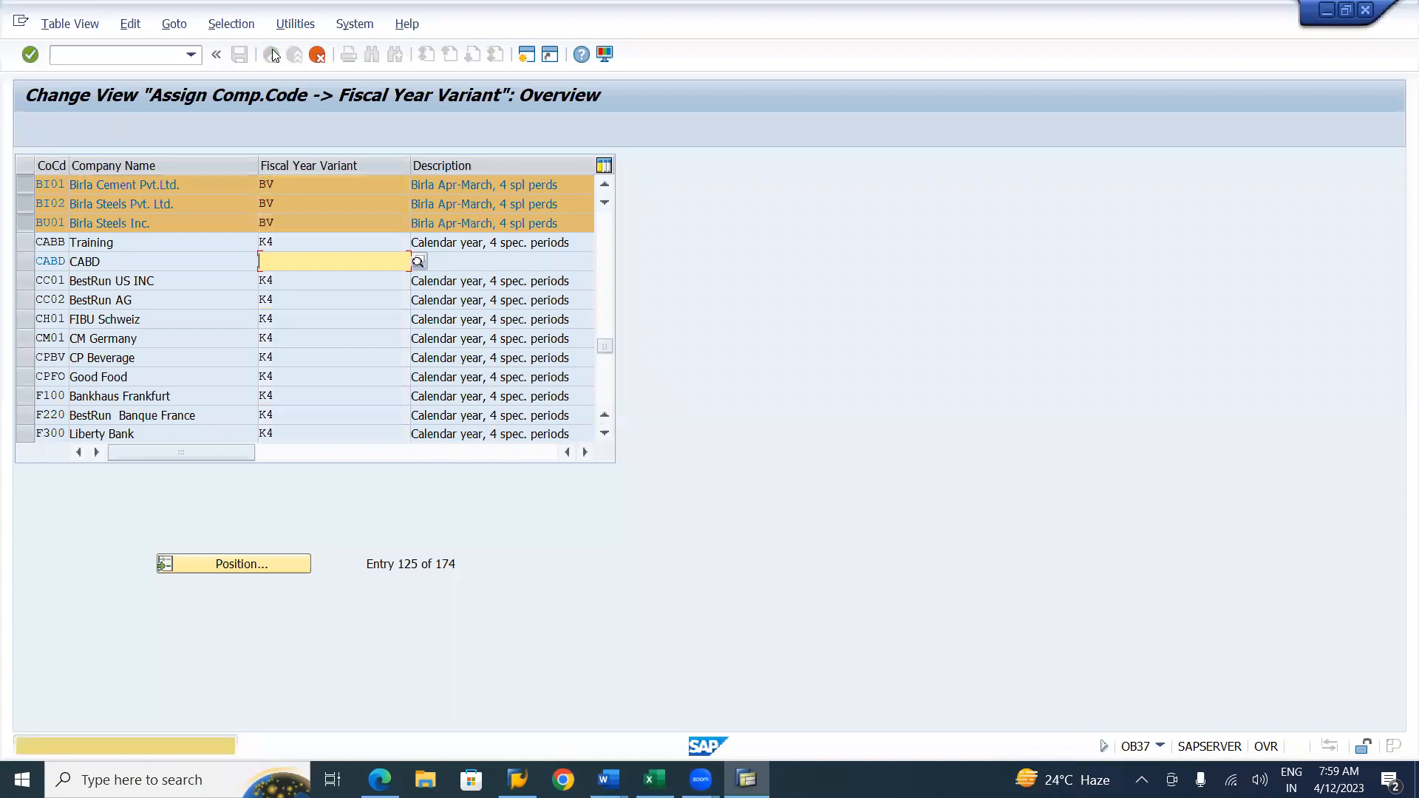
left_click(272, 55)
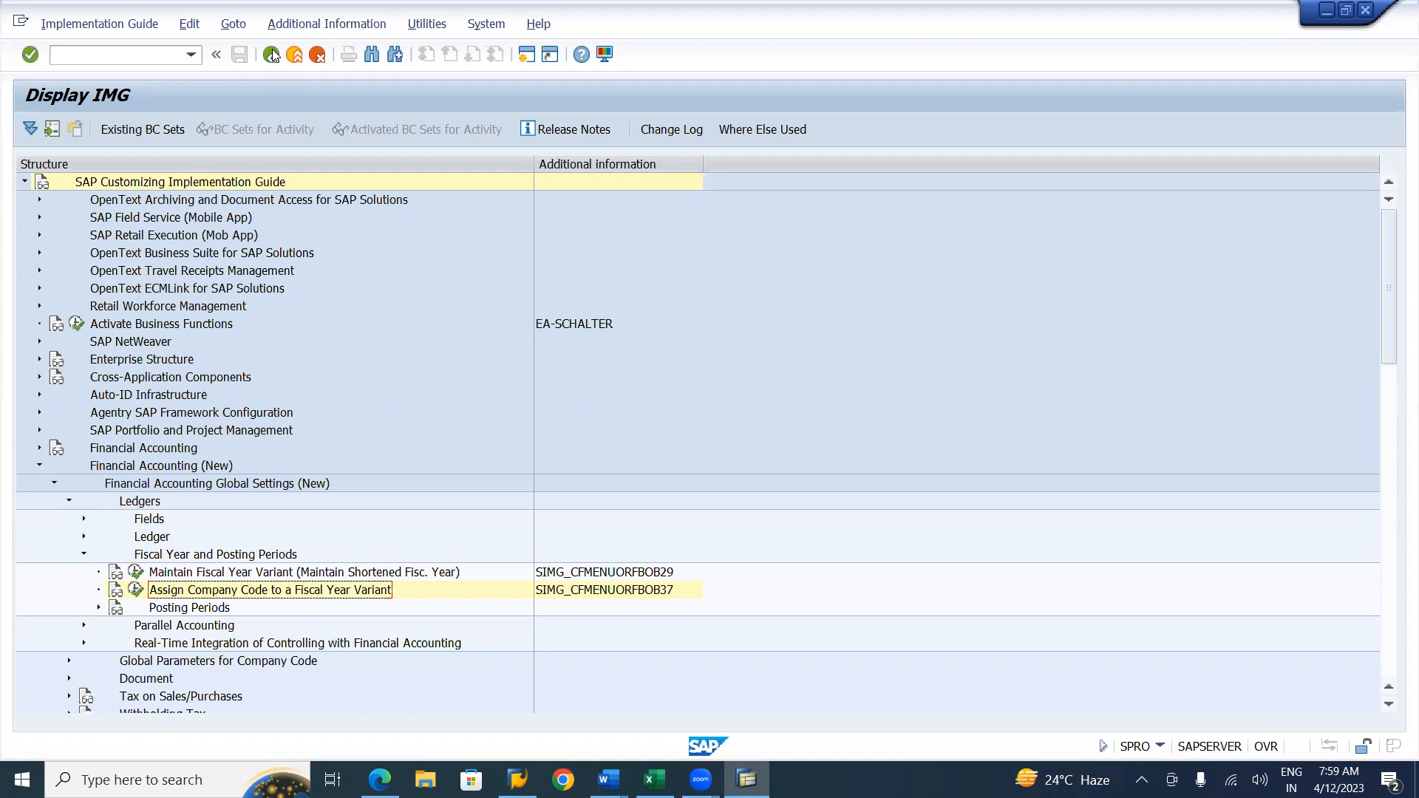
key("alt+Tab")
key("alt+Tab")
key("alt+Tab")
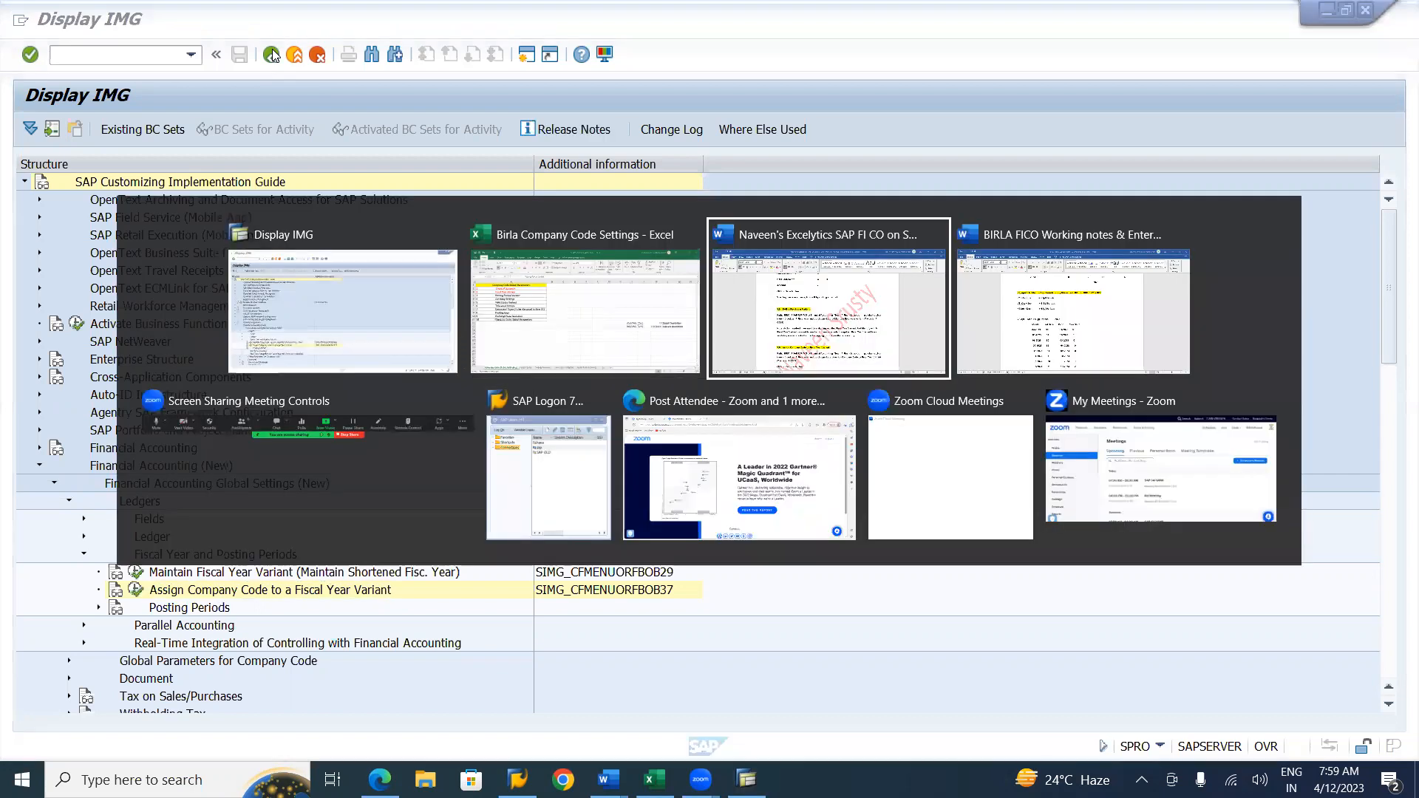
scroll(274, 55, "down", 13)
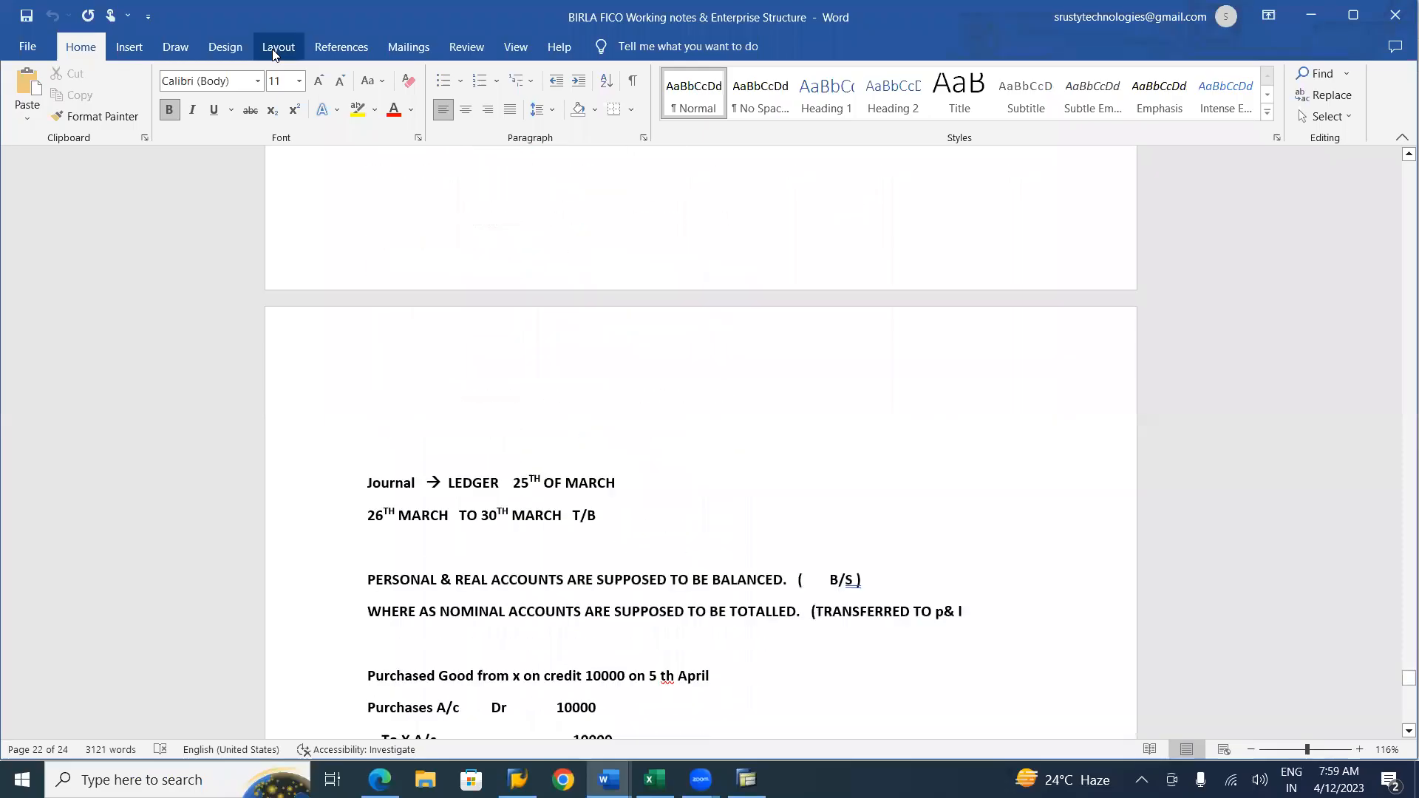
scroll(274, 56, "down", 10)
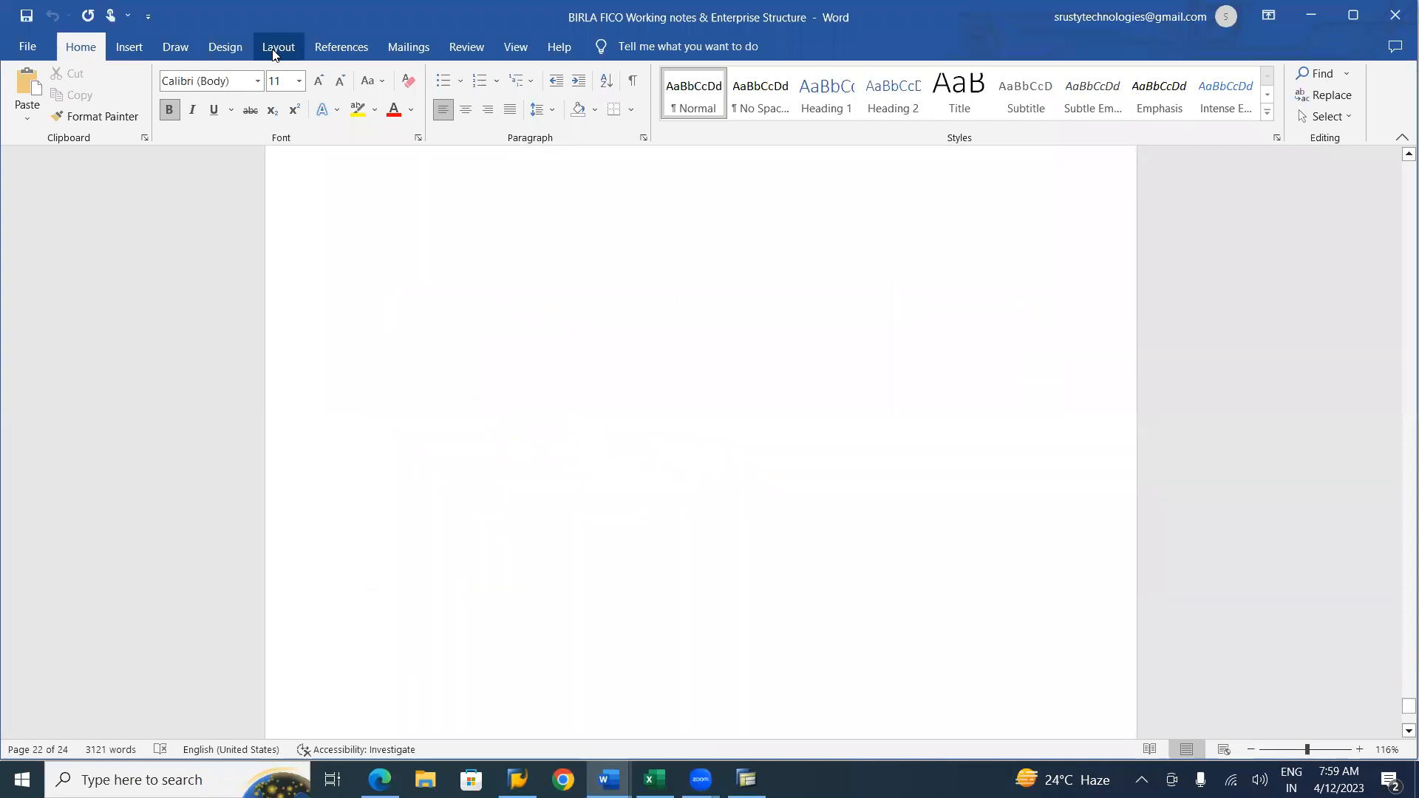
scroll(275, 56, "up", 1)
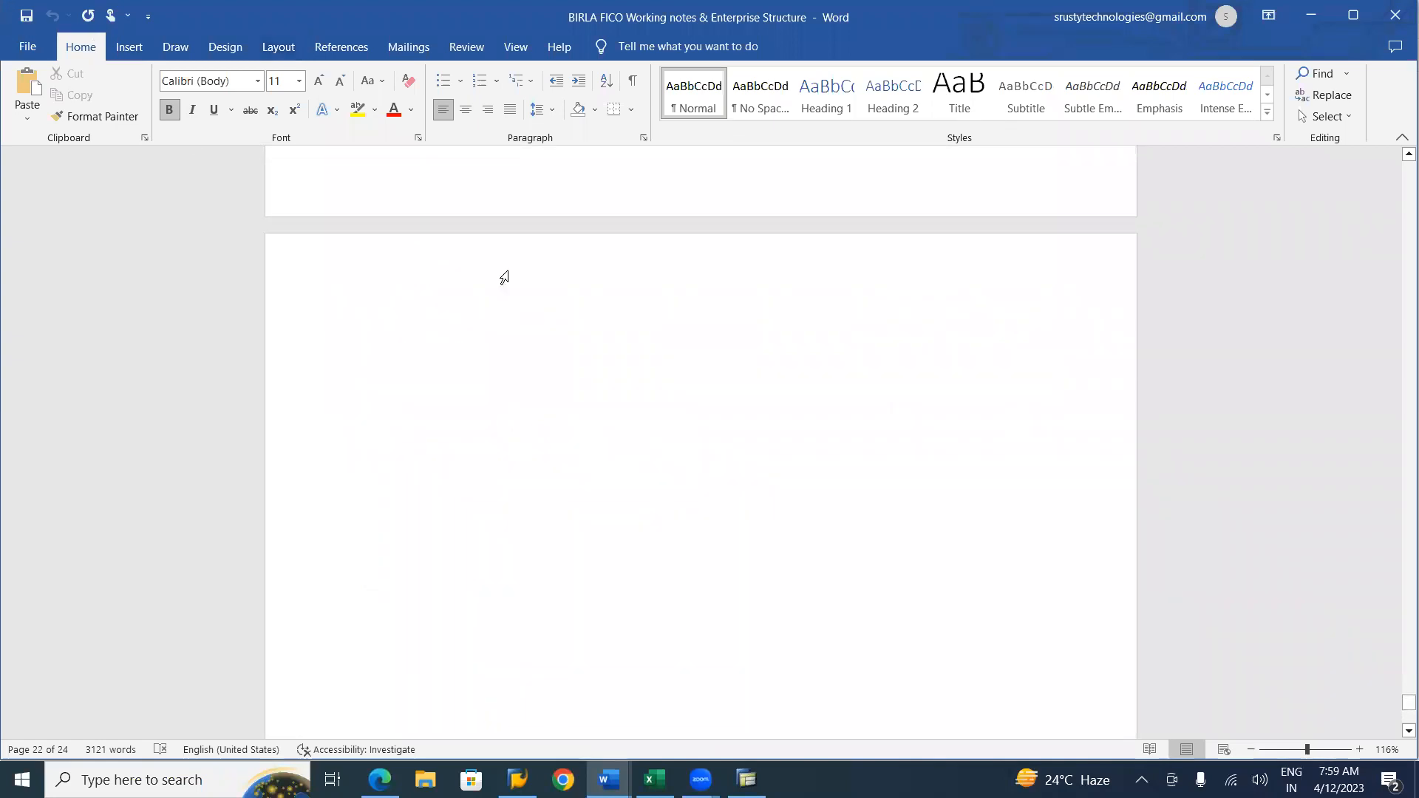
left_click(438, 348)
type("V3 CO")
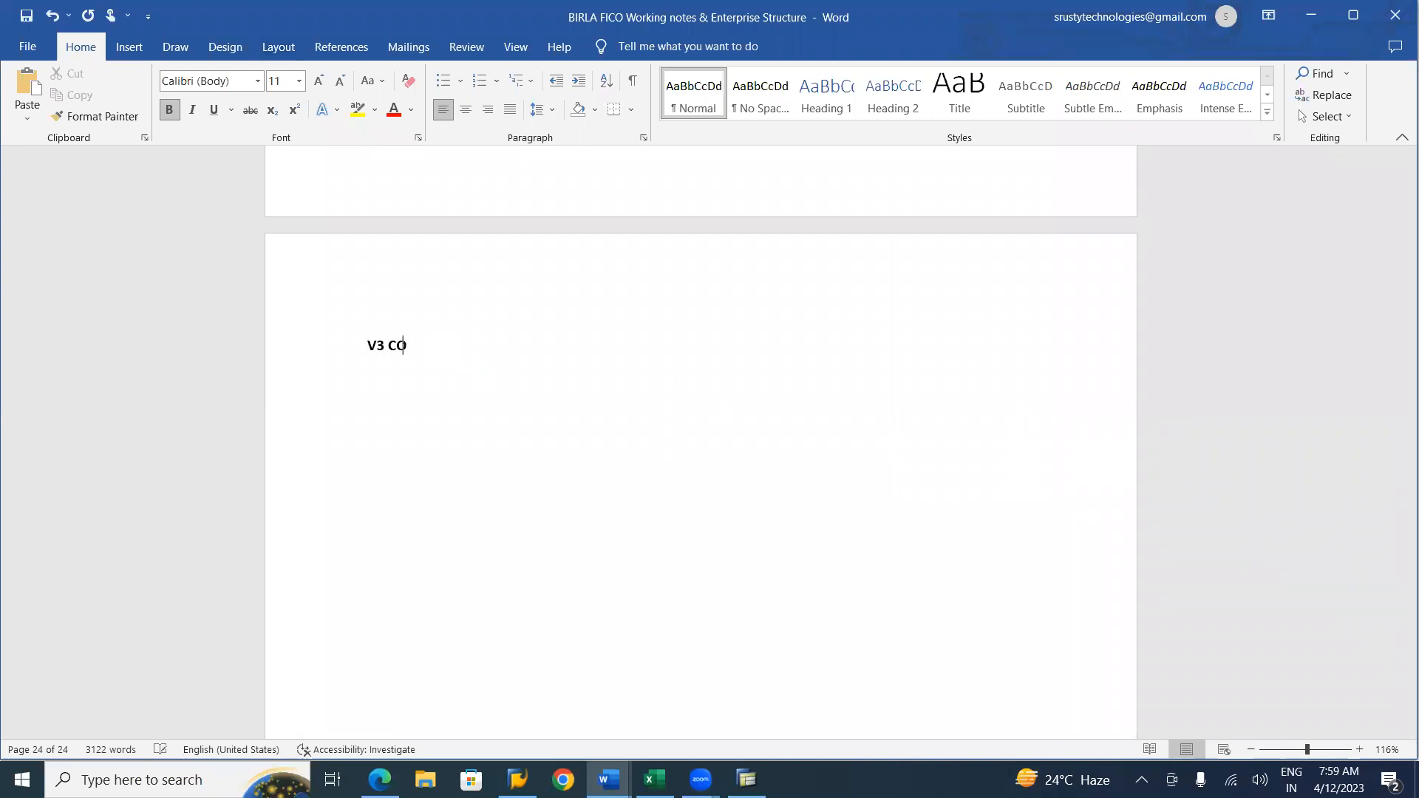
type("PIED VARIANT BV VARIANT ")
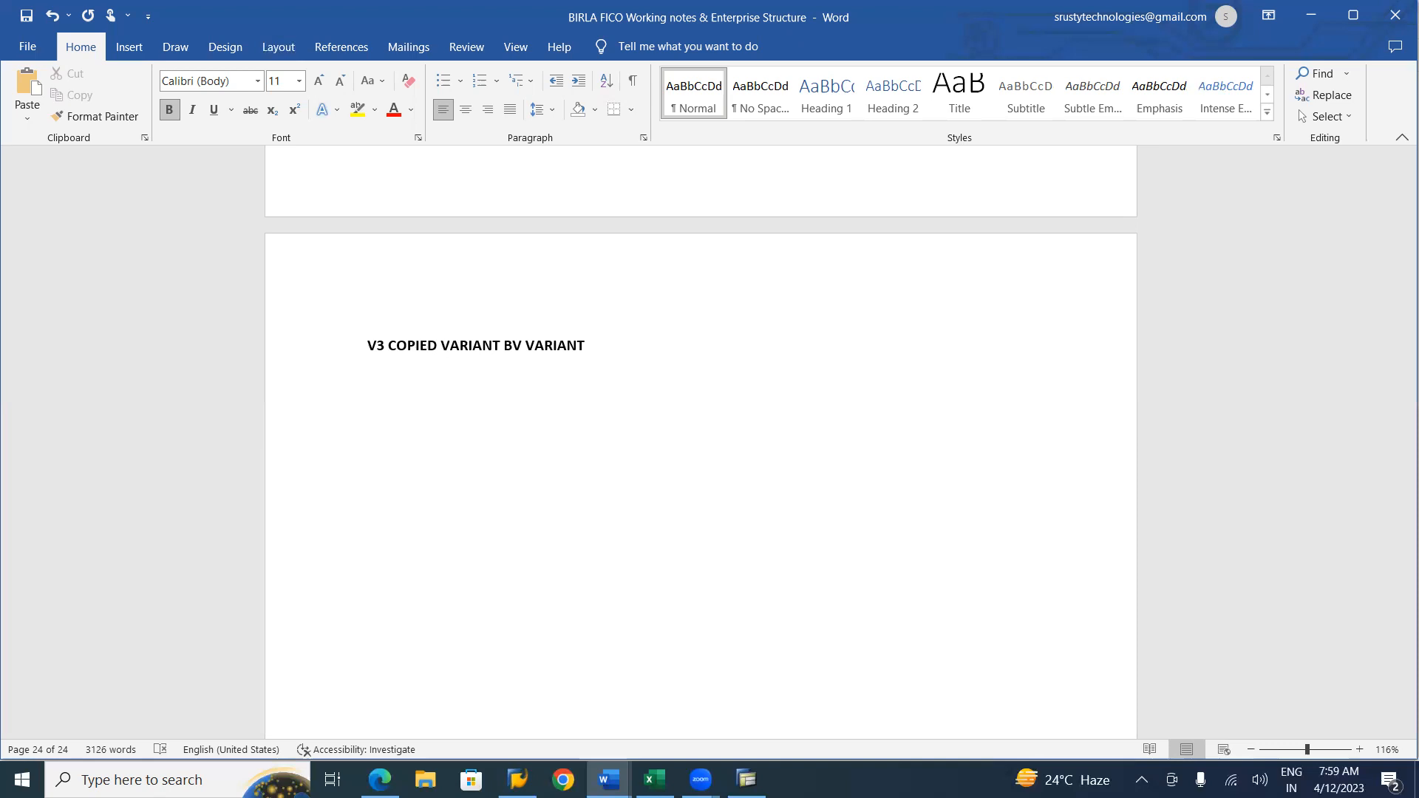
Step: Extend the note line with an arrow and "Apr – Mar + 4 Spl Periods"
type(" ==>aPR")
key("BackSpace")
key("BackSpace")
key("BackSpace")
type("Apr - Mar")
type("+ 4 Spl Periods")
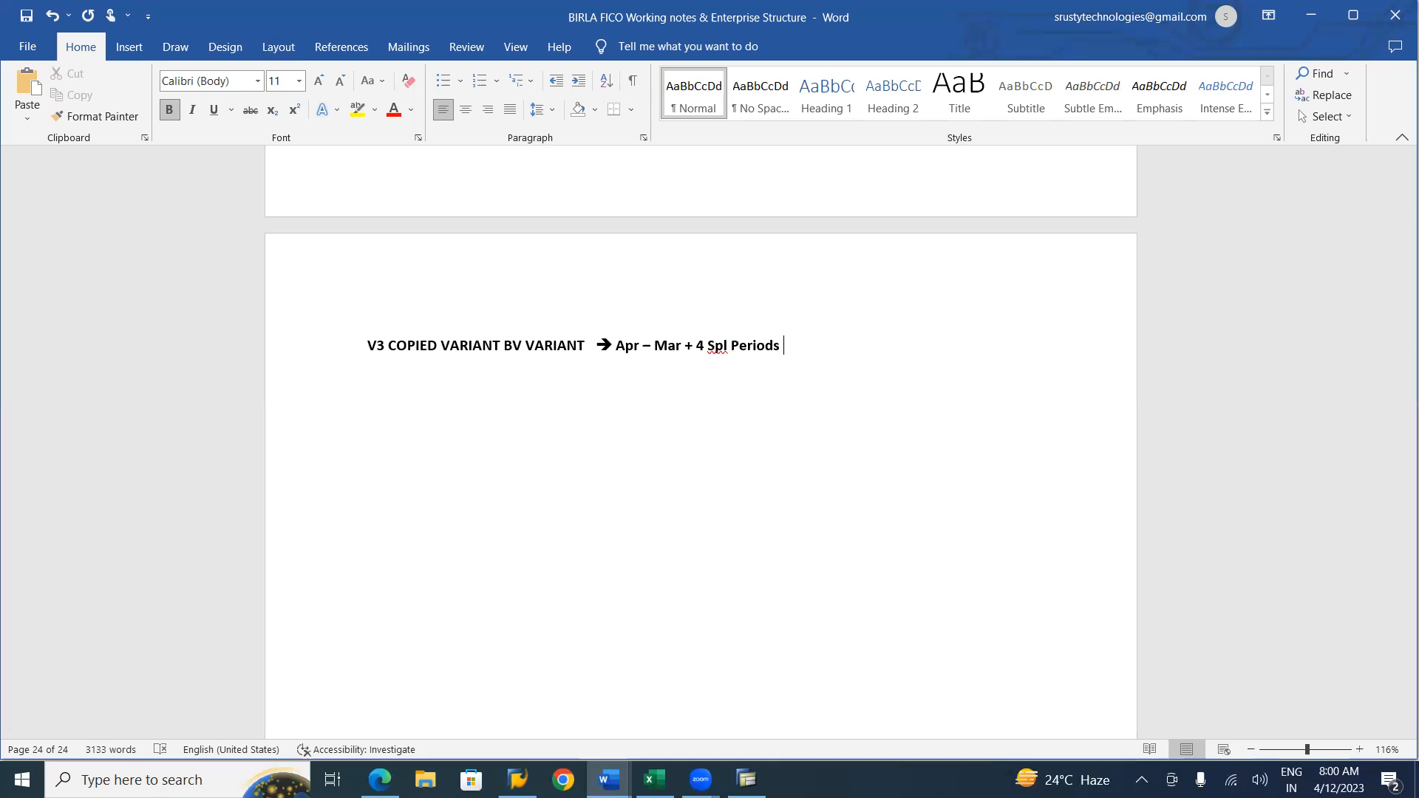
Step: Finish the note line with the assignment "→ BV → BI01,BI02 & BU01"
type("-->")
type("BV")
type(" -->")
type("BI")
type("01")
type(",")
type("B")
type("I")
type("02")
type(" & ")
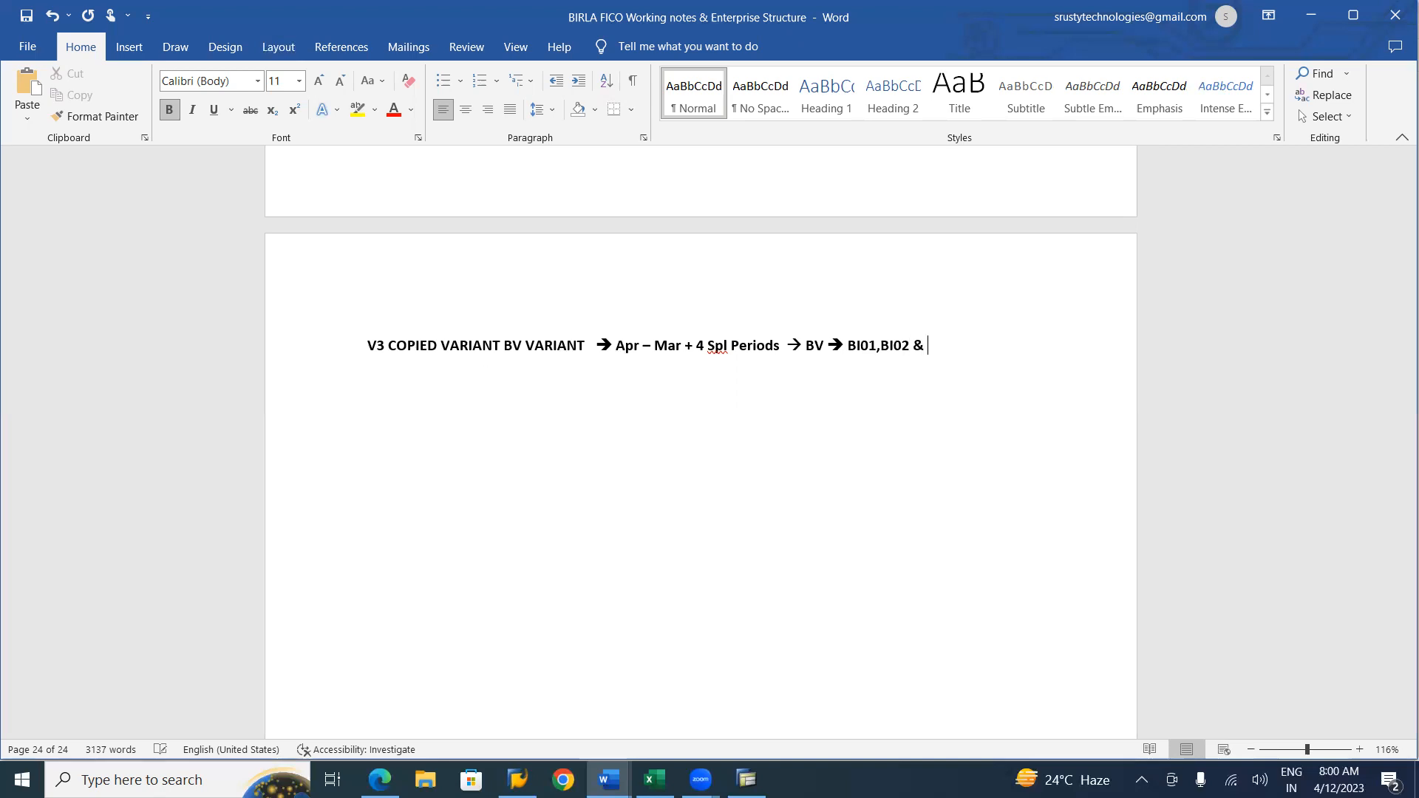
type("BU01")
Step: Add a second note line reading "12 Normal Periods & 4 Spl Periods"
key("Return")
type("12 nORM")
key("BackSpace")
key("BackSpace")
key("BackSpace")
key("BackSpace")
type("Normal Periods")
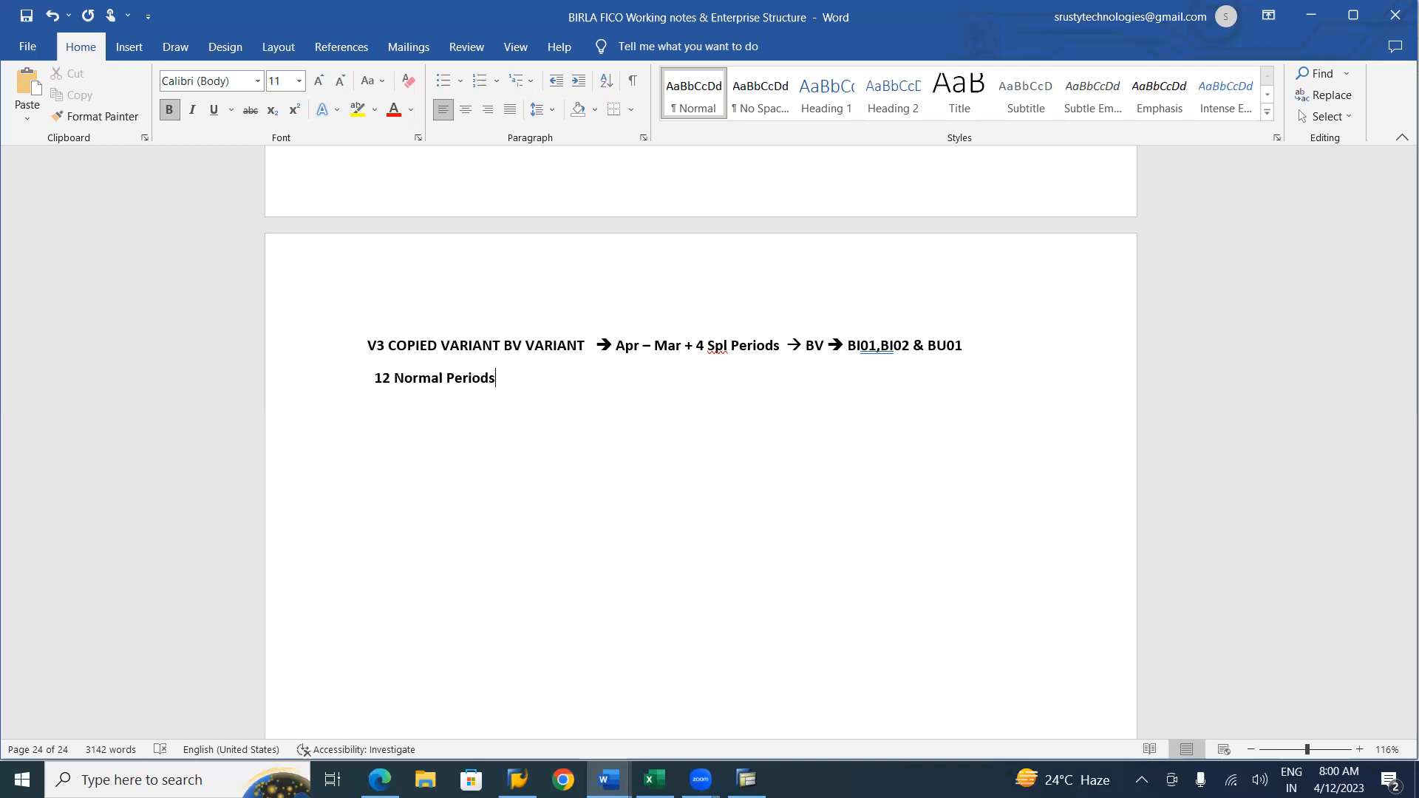
type("   & 4 Spl Periods")
key("Return")
Step: Check the Posting Period Variant item in the Birla Company Code Settings Excel checklist and return to the SAP IMG
key("alt+Tab")
key("alt+Tab")
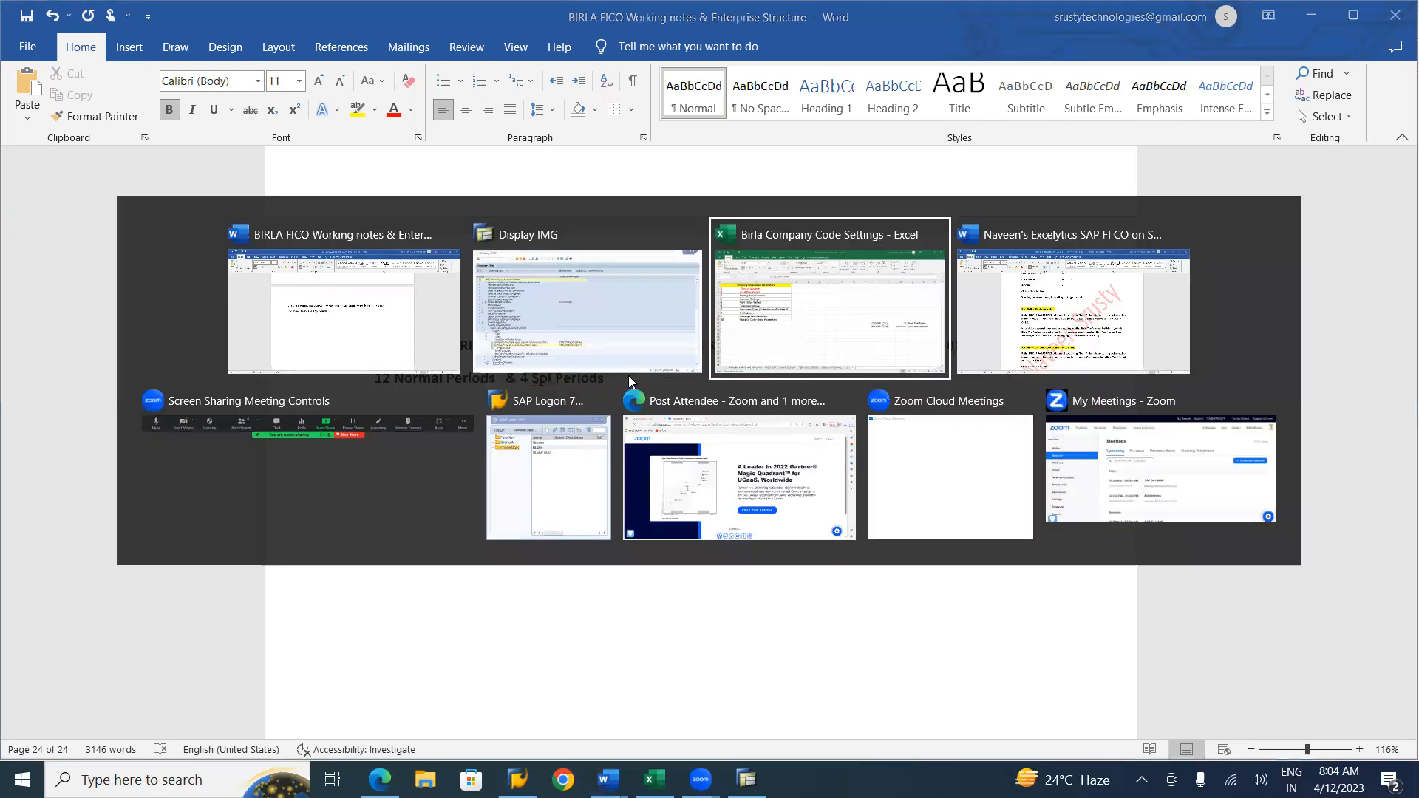
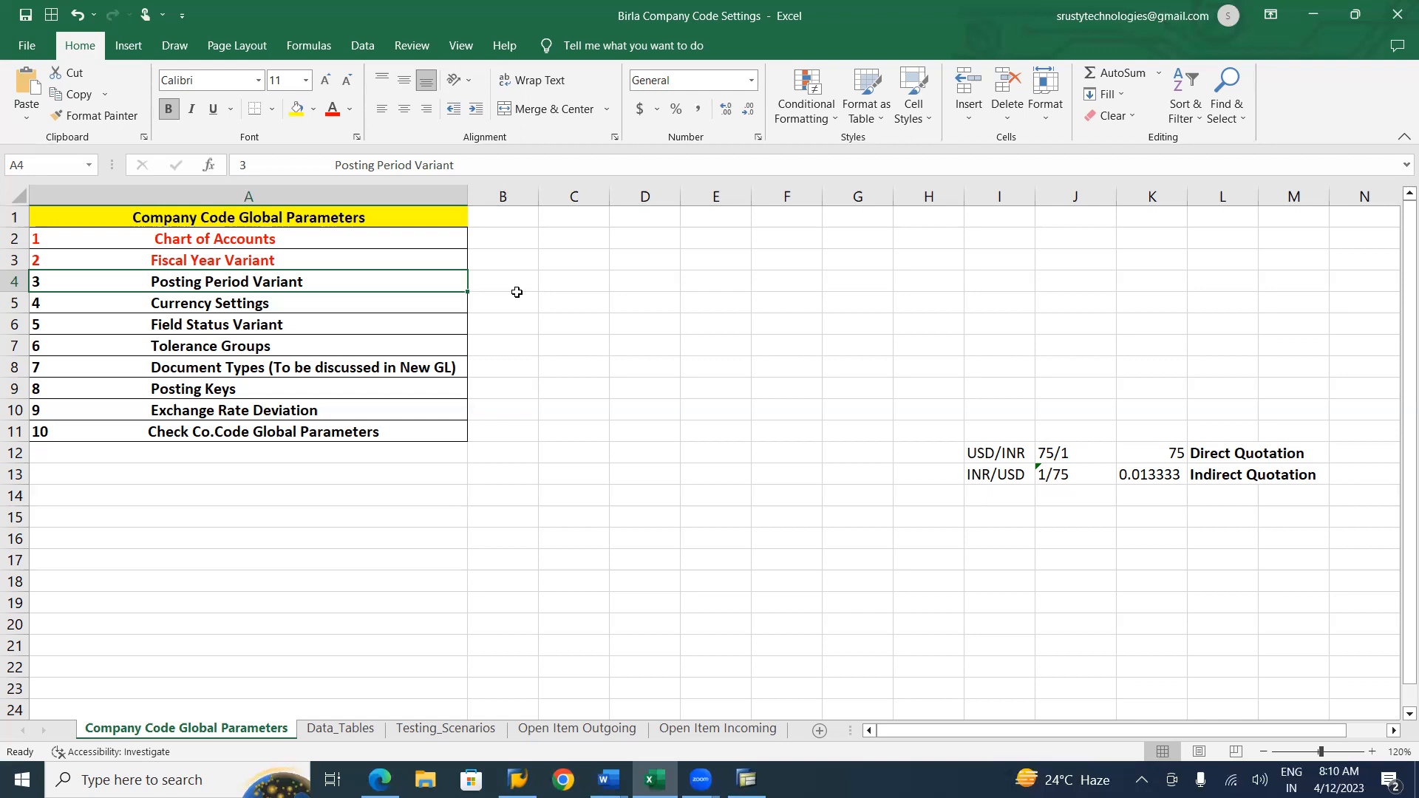
key("alt+Tab")
key("alt+Tab")
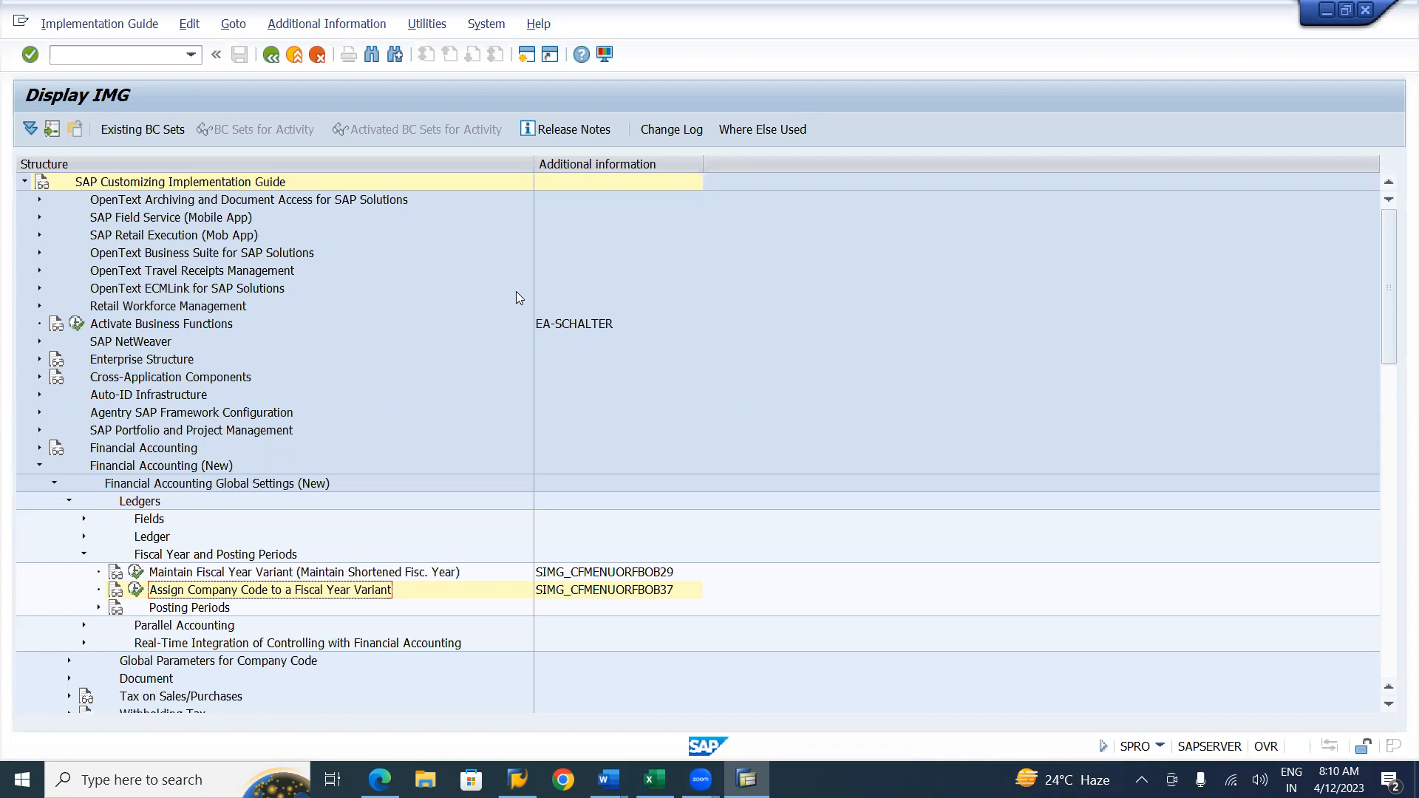
Step: Review the Posting Period Variant sections on defining, assigning and opening posting periods in the SAP FI CO on S4 HANA Material Word document
key("alt+Tab")
key("Tab")
key("Tab")
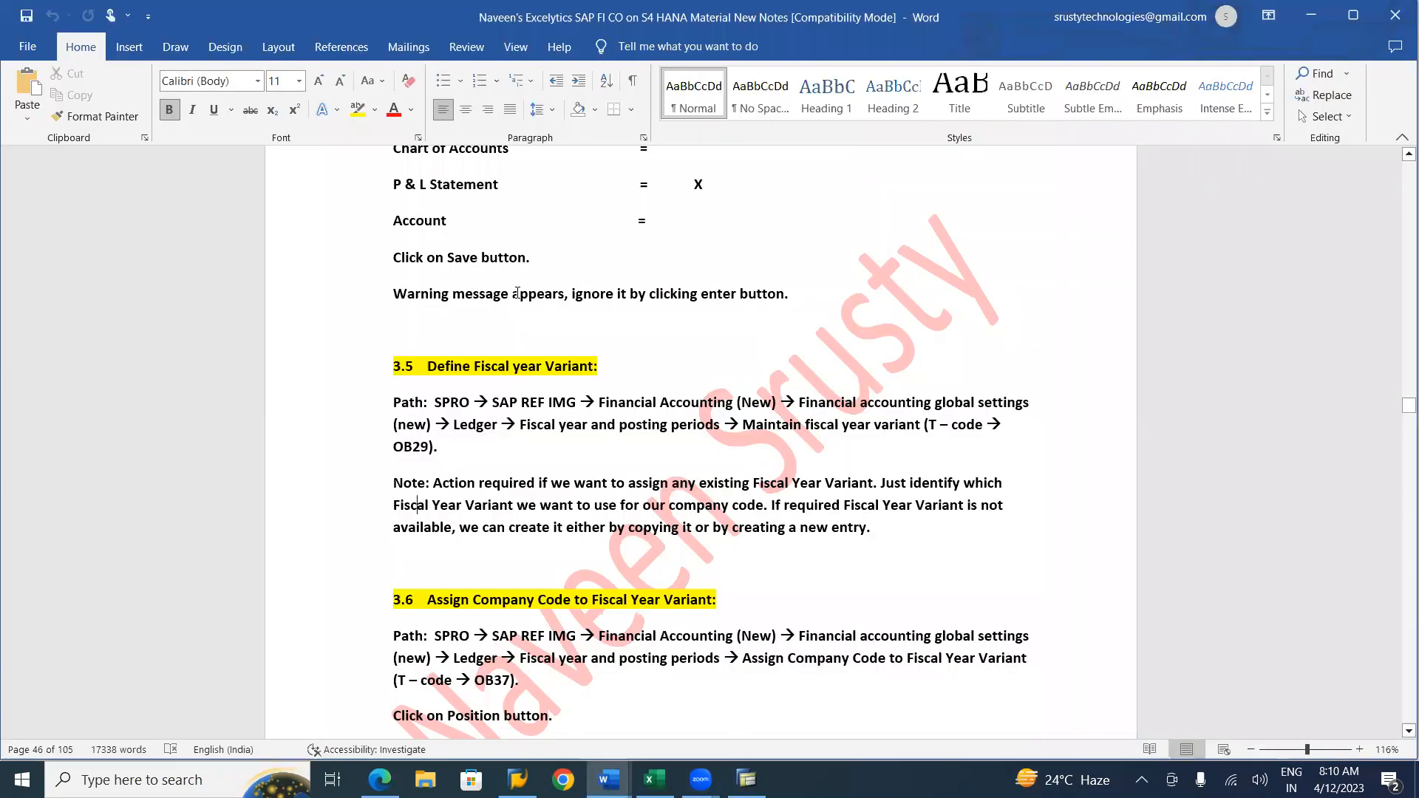
scroll(517, 293, "down", 10)
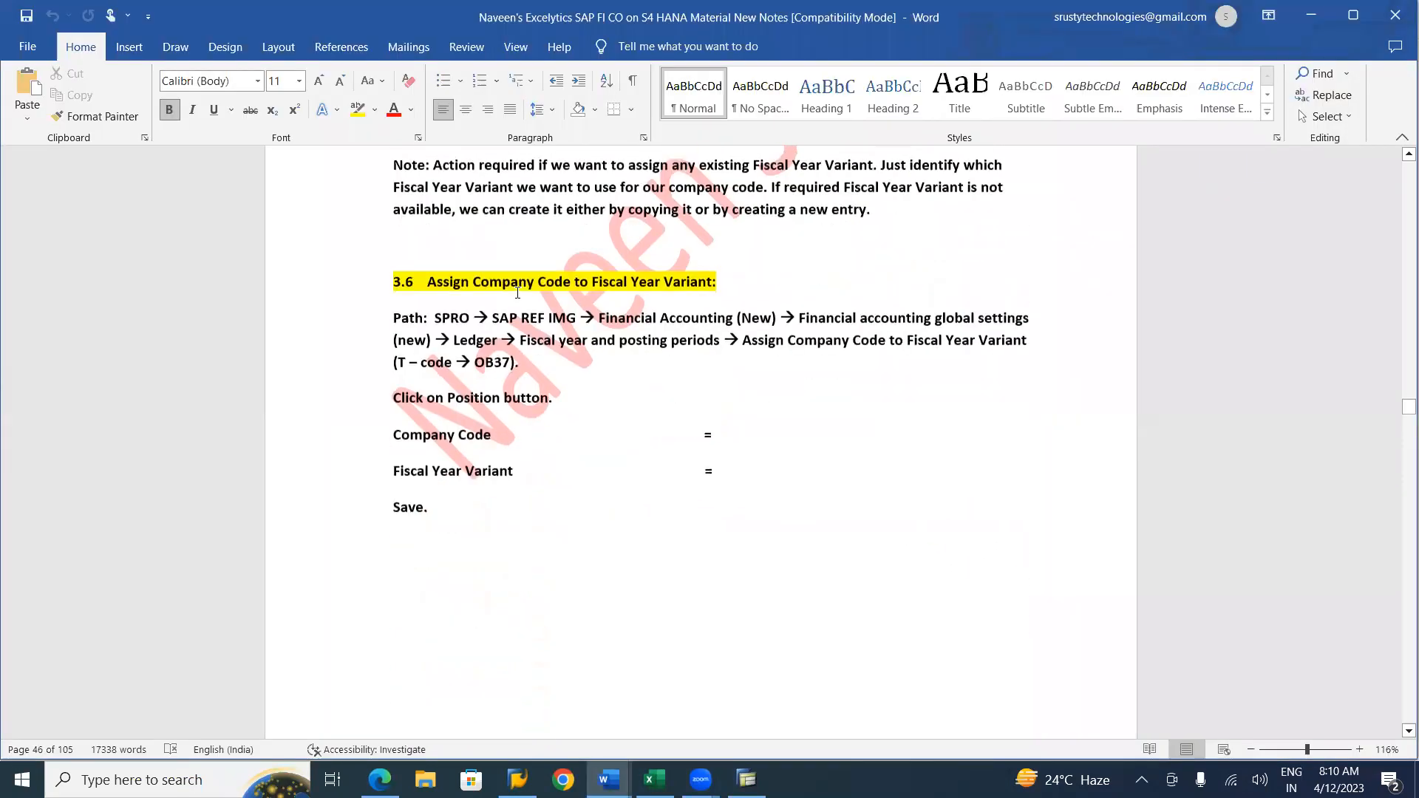
scroll(517, 293, "down", 4)
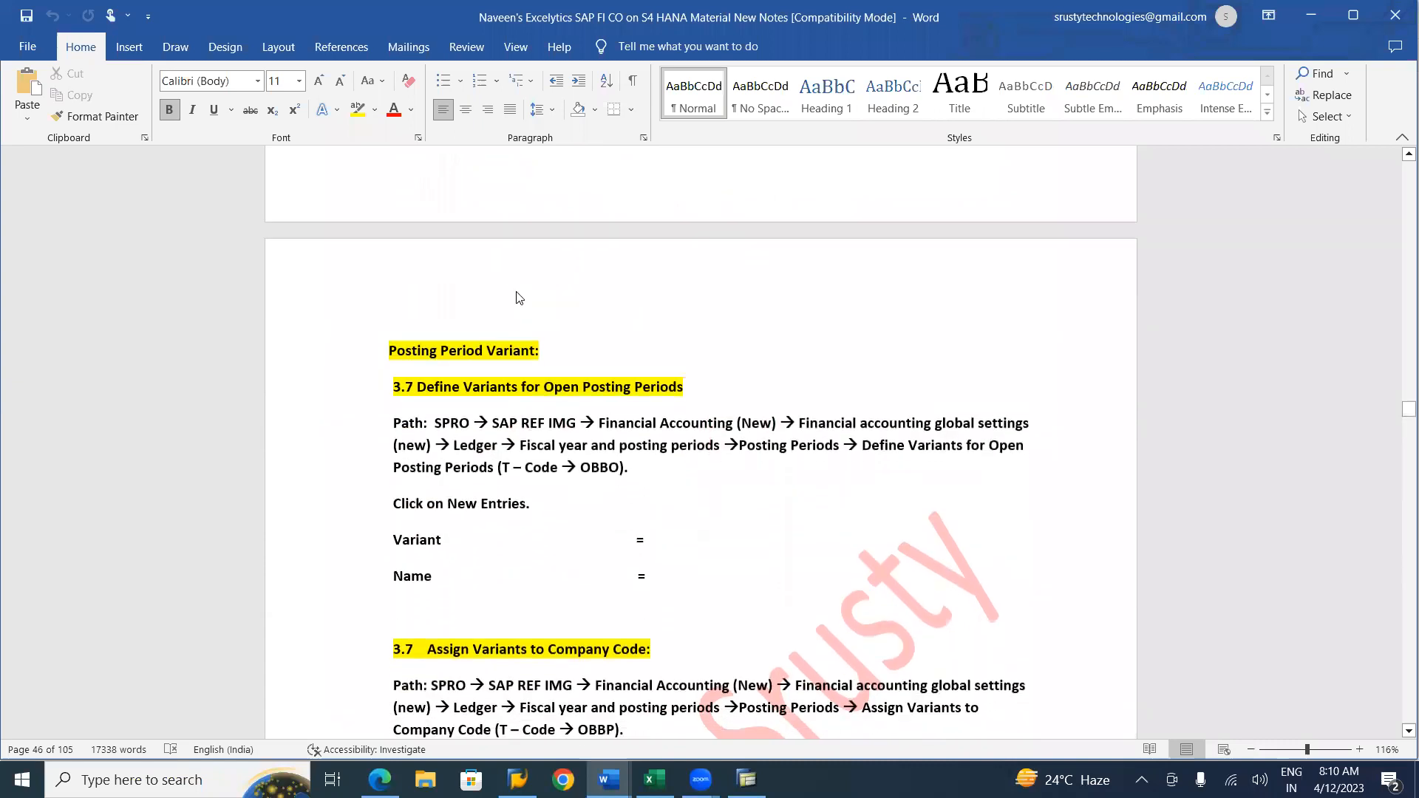
scroll(519, 297, "down", 4)
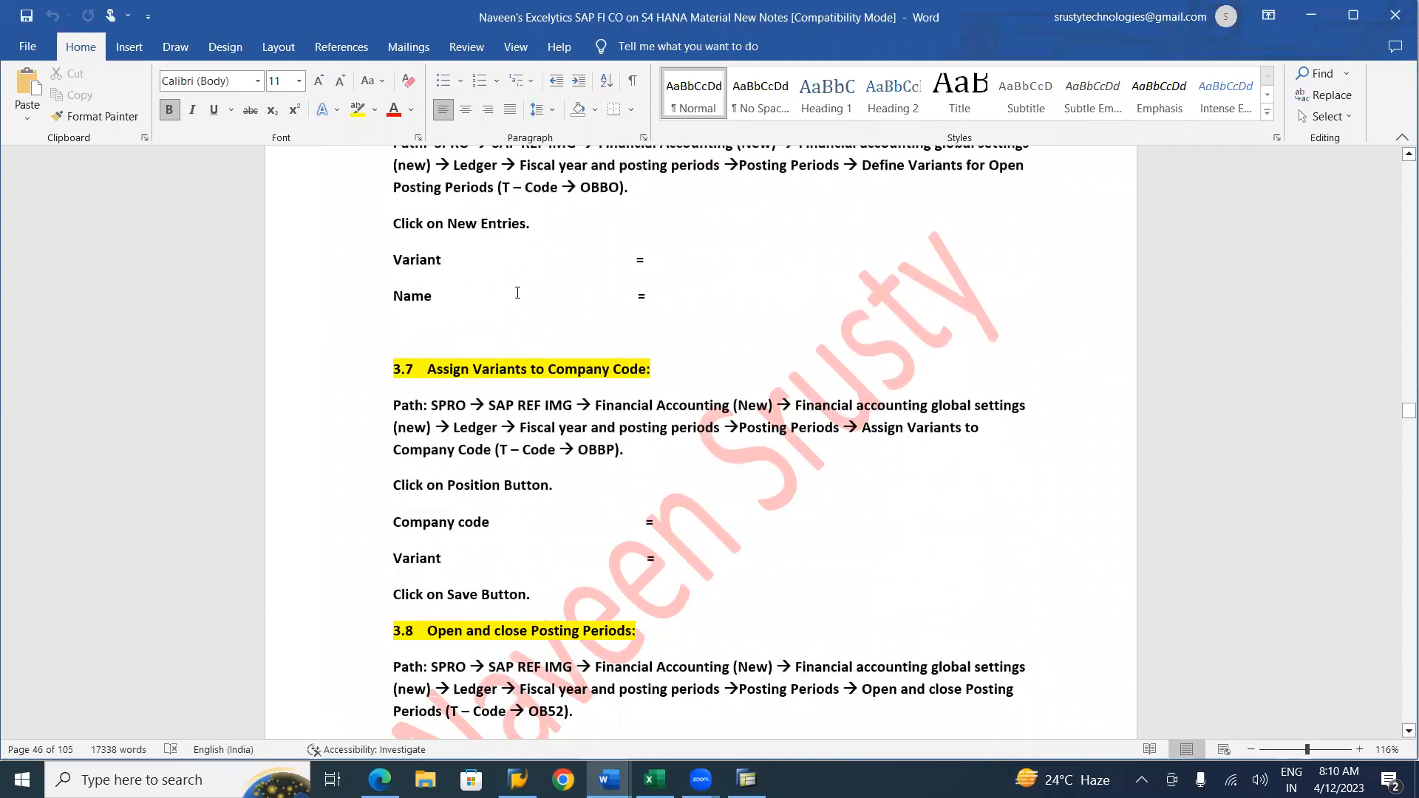
scroll(517, 293, "down", 5)
scroll(517, 293, "up", 5)
scroll(517, 293, "down", 5)
scroll(517, 292, "down", 6)
scroll(517, 293, "up", 7)
scroll(518, 292, "up", 6)
scroll(517, 293, "up", 1)
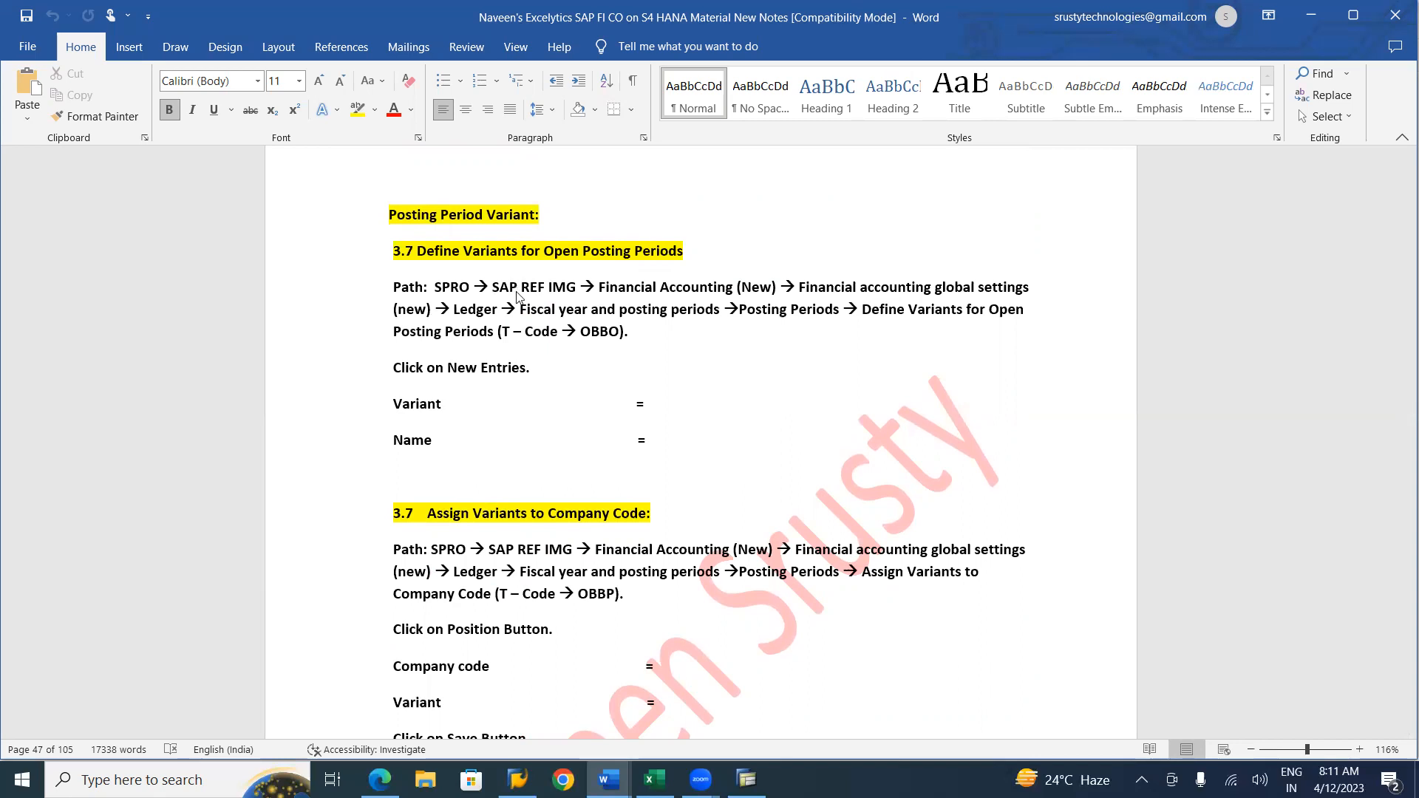
Step: Return to the SAP IMG, expand Posting Periods and open Define Variants for Open Posting Periods
key("alt+Tab")
key("alt+Tab")
key("alt+Tab")
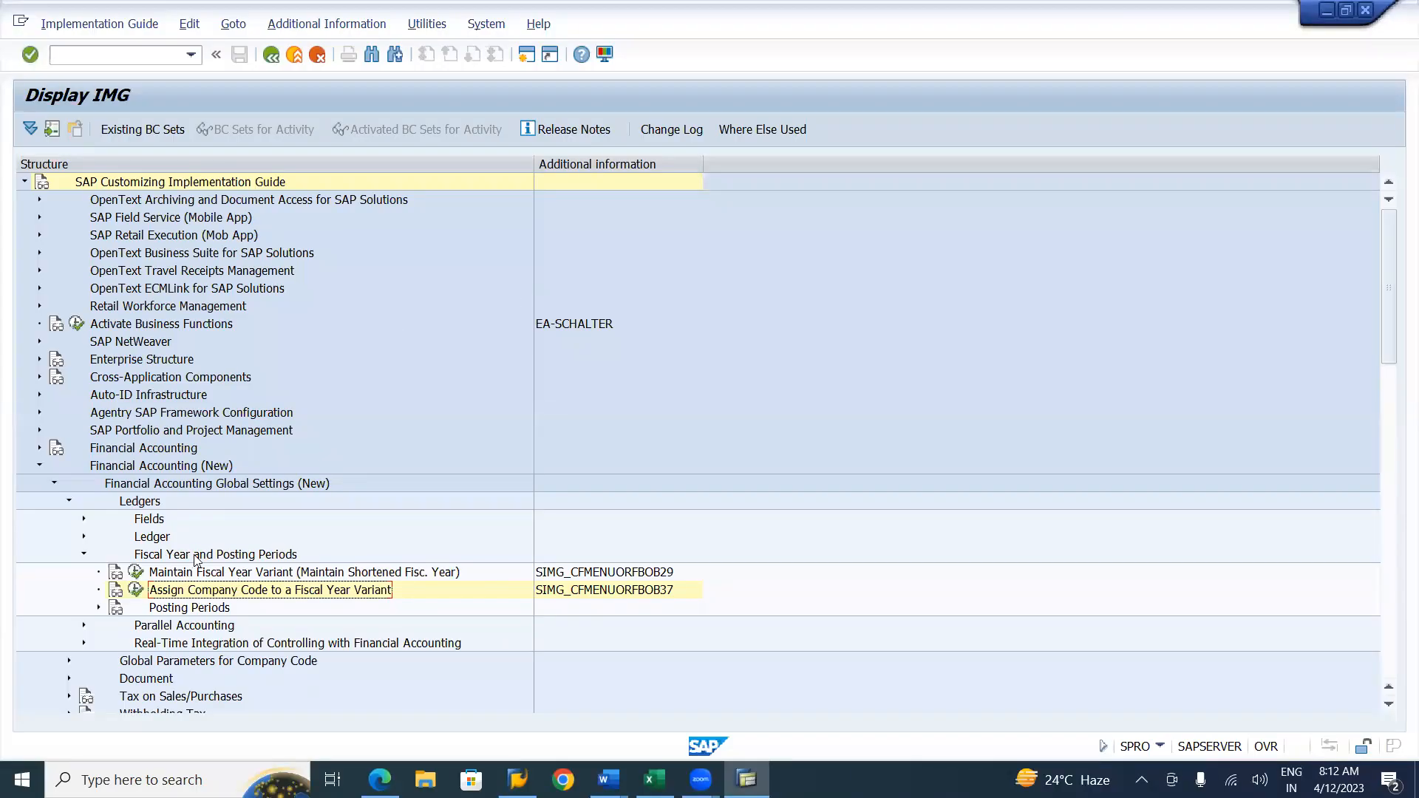
left_click(99, 610)
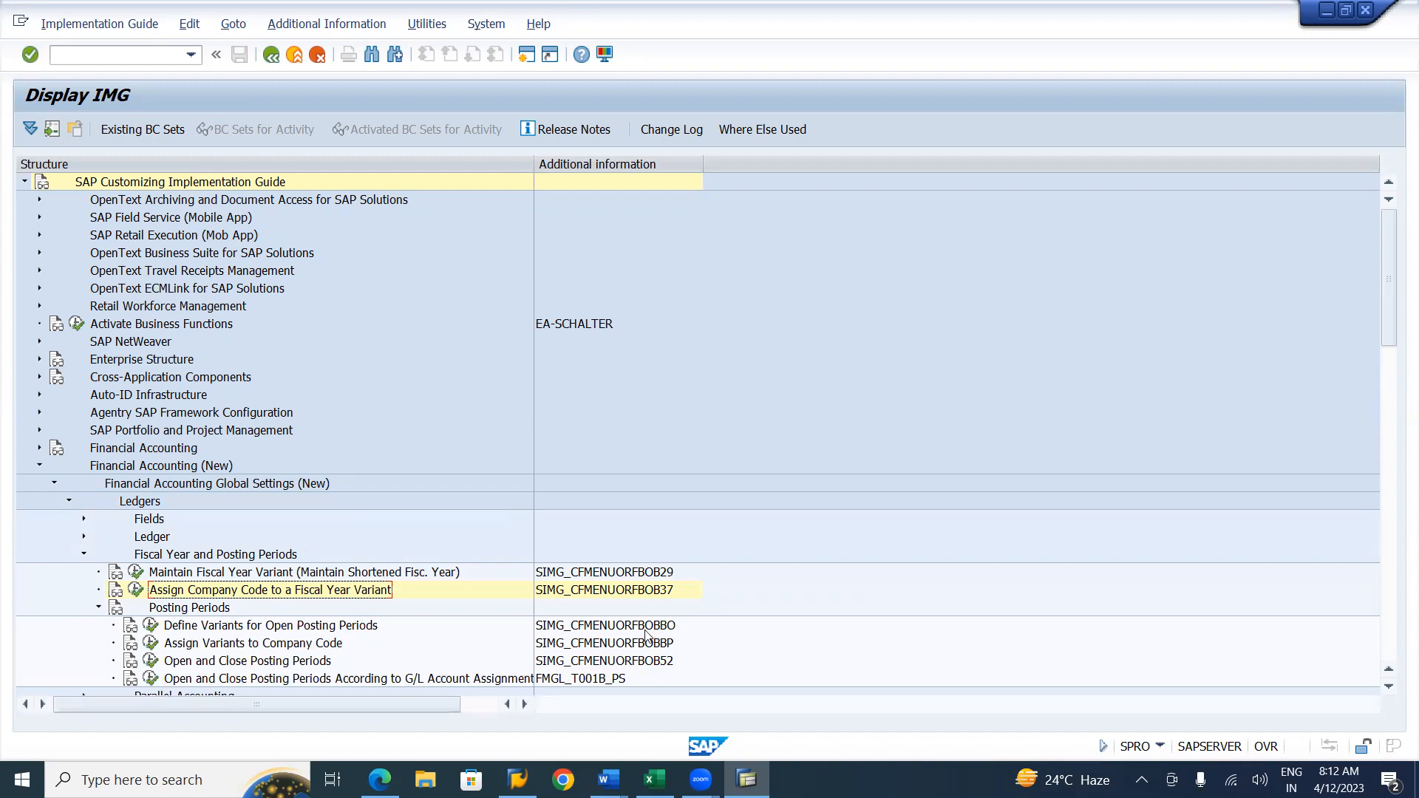
left_click(151, 626)
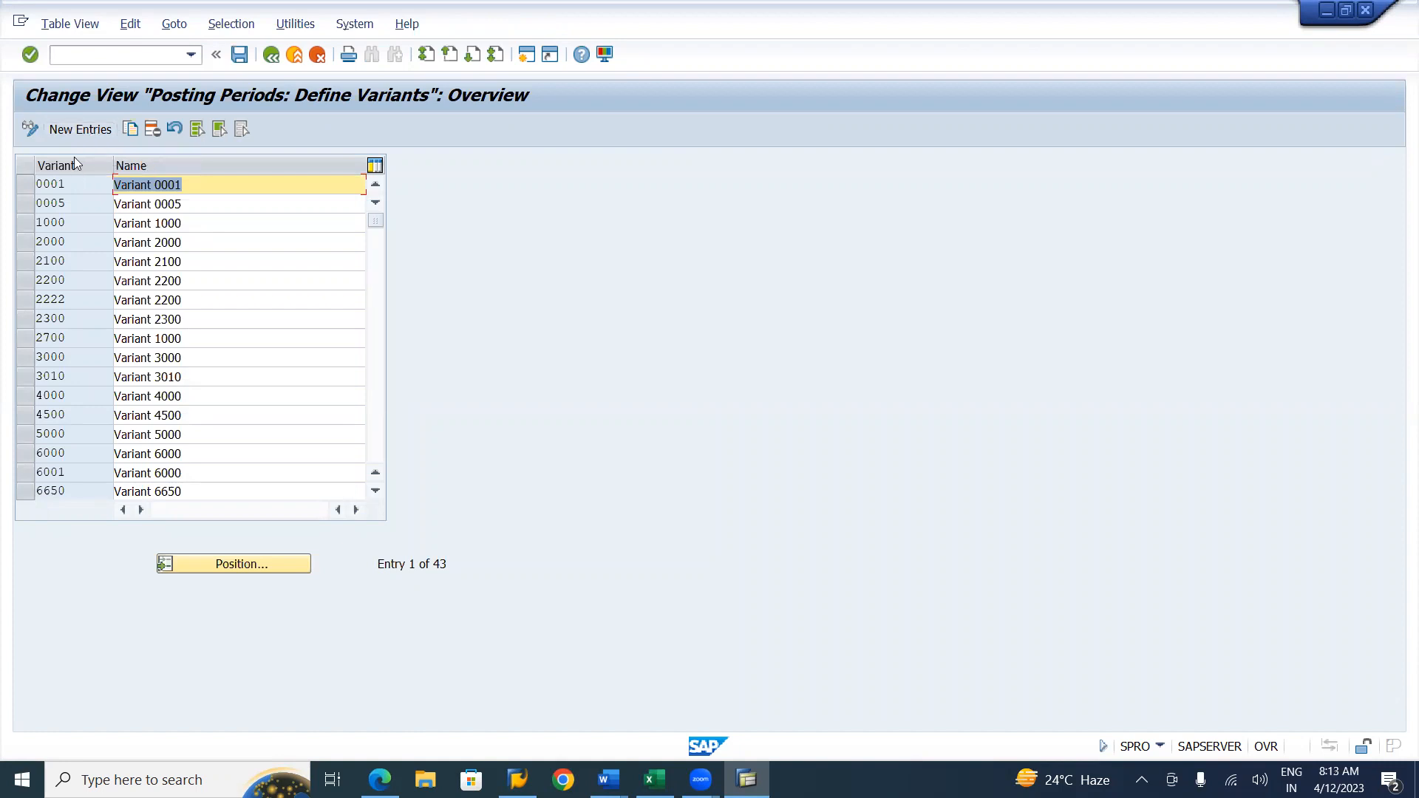
Step: Create a new posting period variant BPV3 named "Birla Posting Period Varint Apr-Mar"
left_click(84, 131)
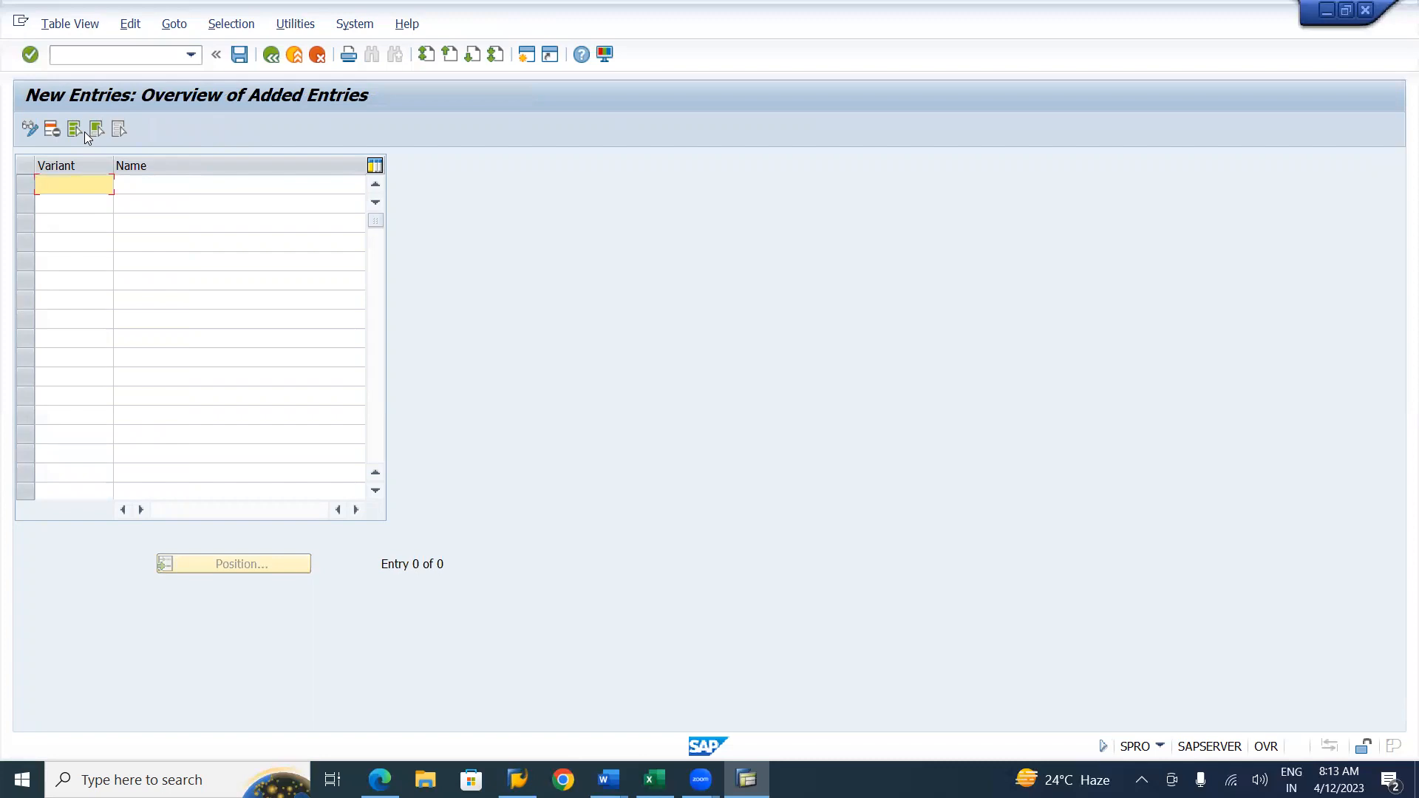
type("BPV3")
key("Tab")
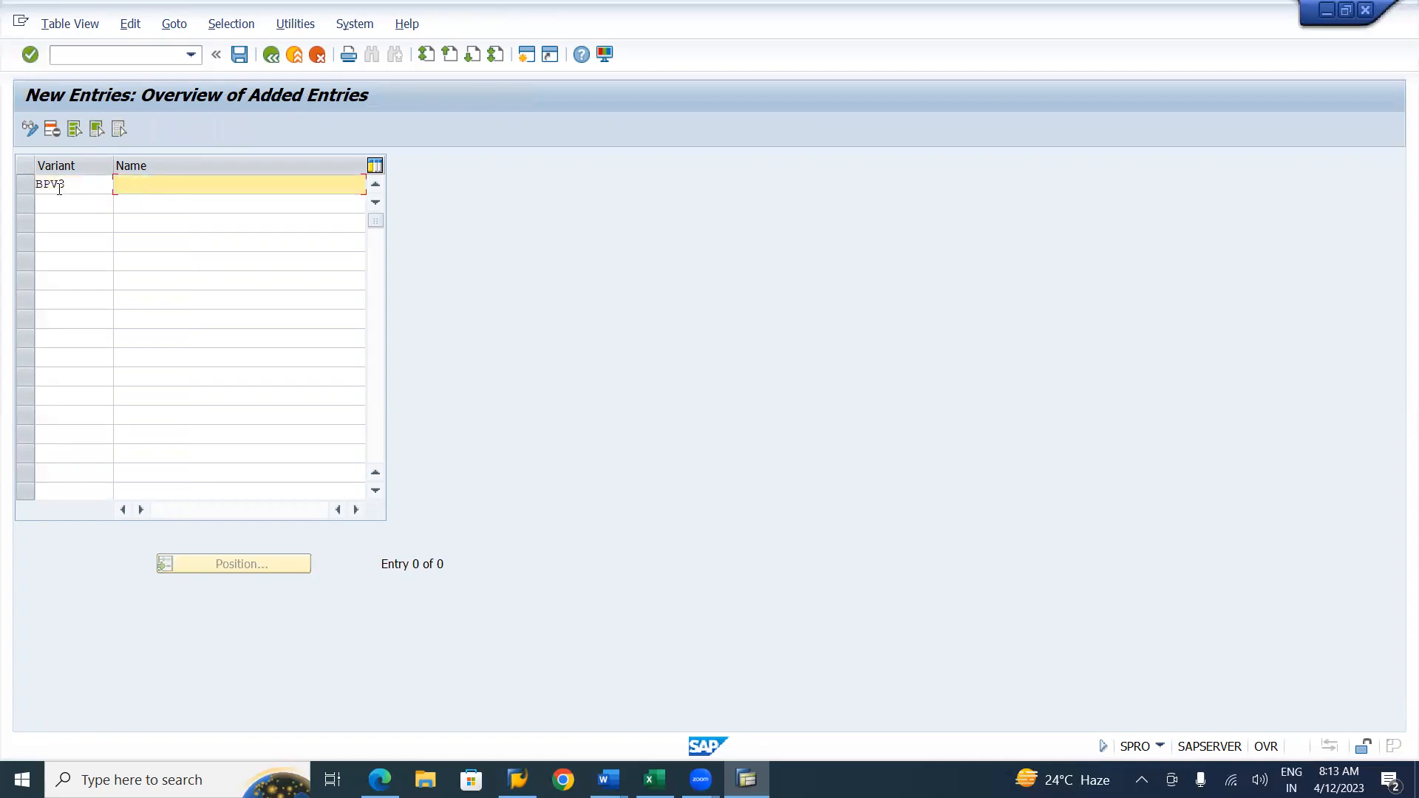
type("Birla Posting Period Variant :")
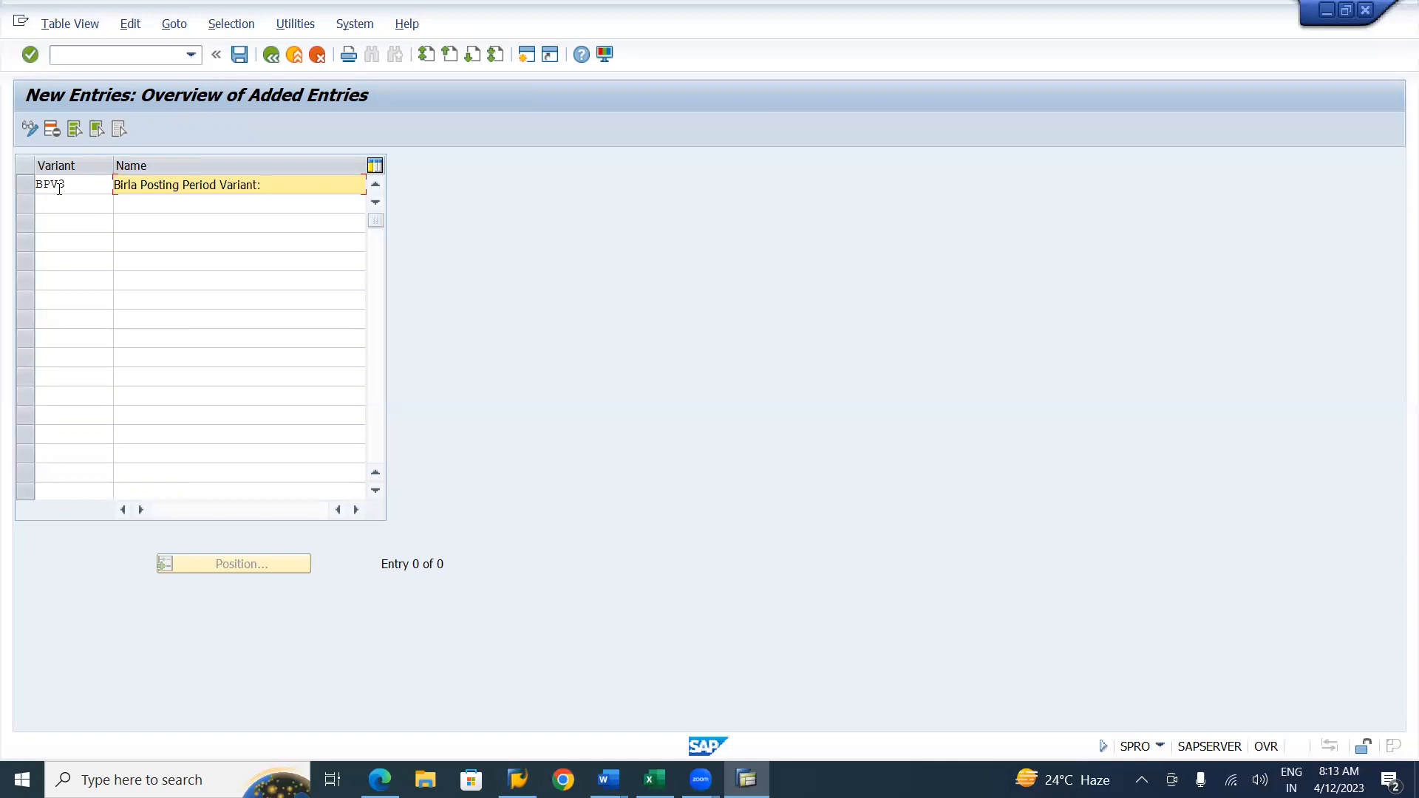
type("Apr-M")
key("BackSpace")
key("BackSpace")
key("BackSpace")
key("BackSpace")
type("nt")
left_click(295, 185)
type("ar")
key("Return")
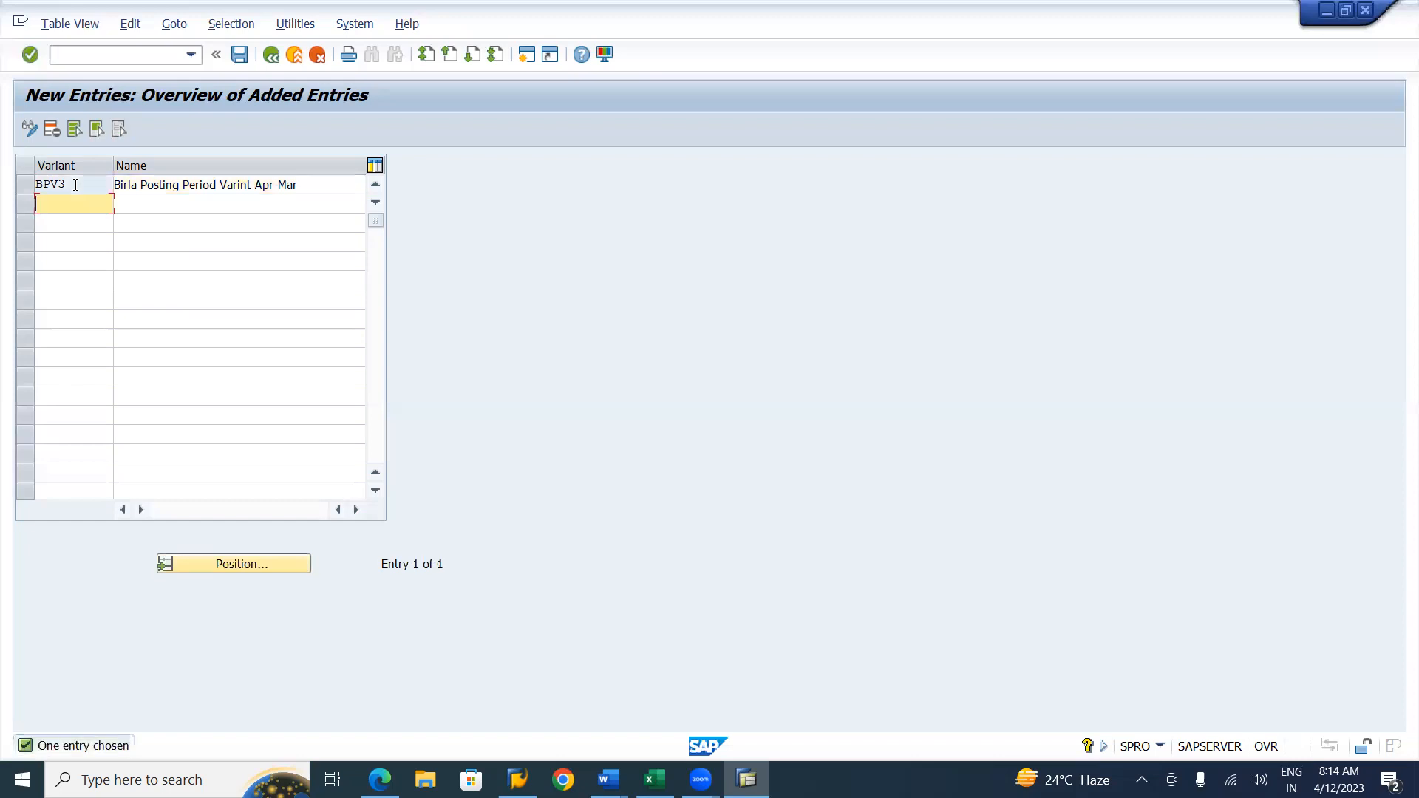
Step: Save variant BPV3 to customizing request SR2K900008 and check the Assign Variants to Company Code section in the Word material
left_click(238, 56)
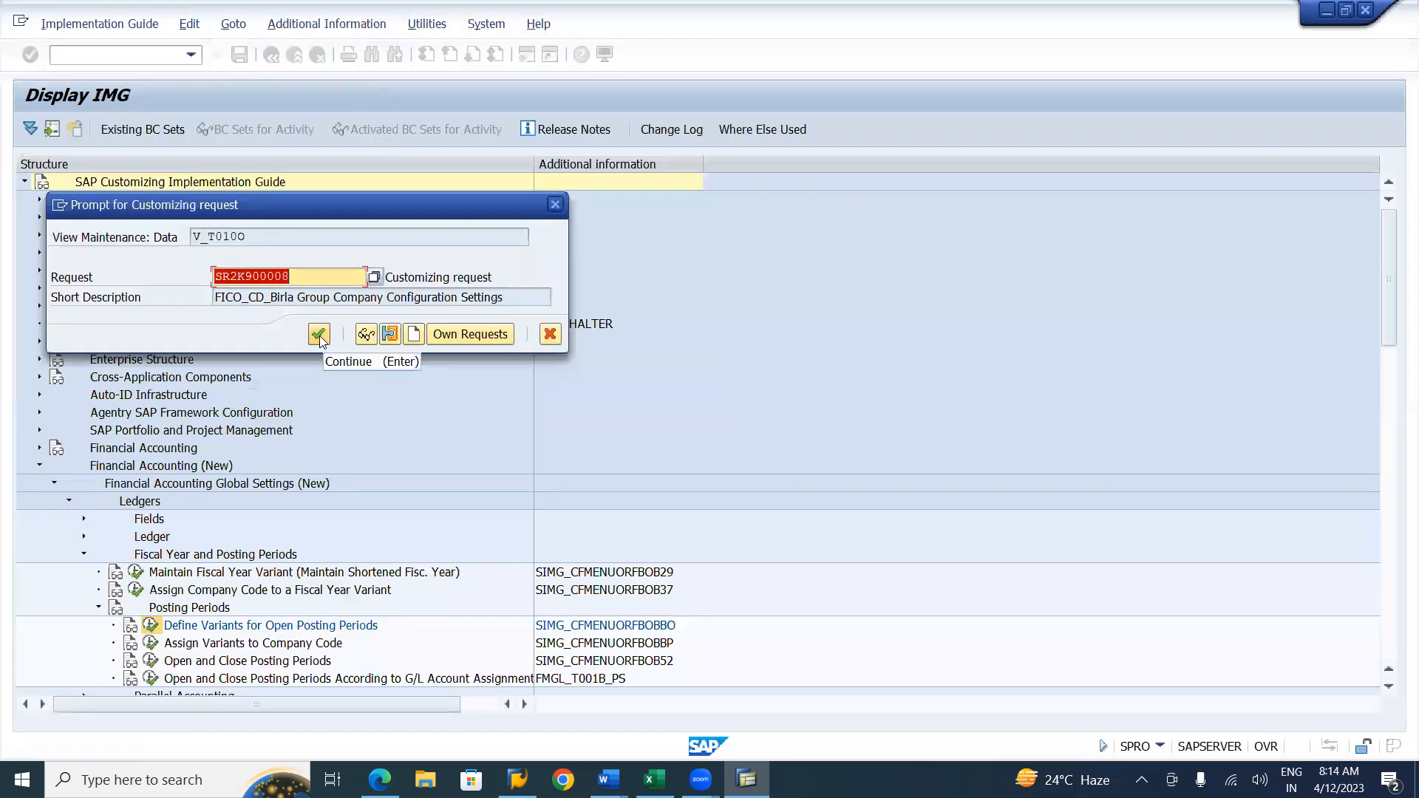
left_click(320, 336)
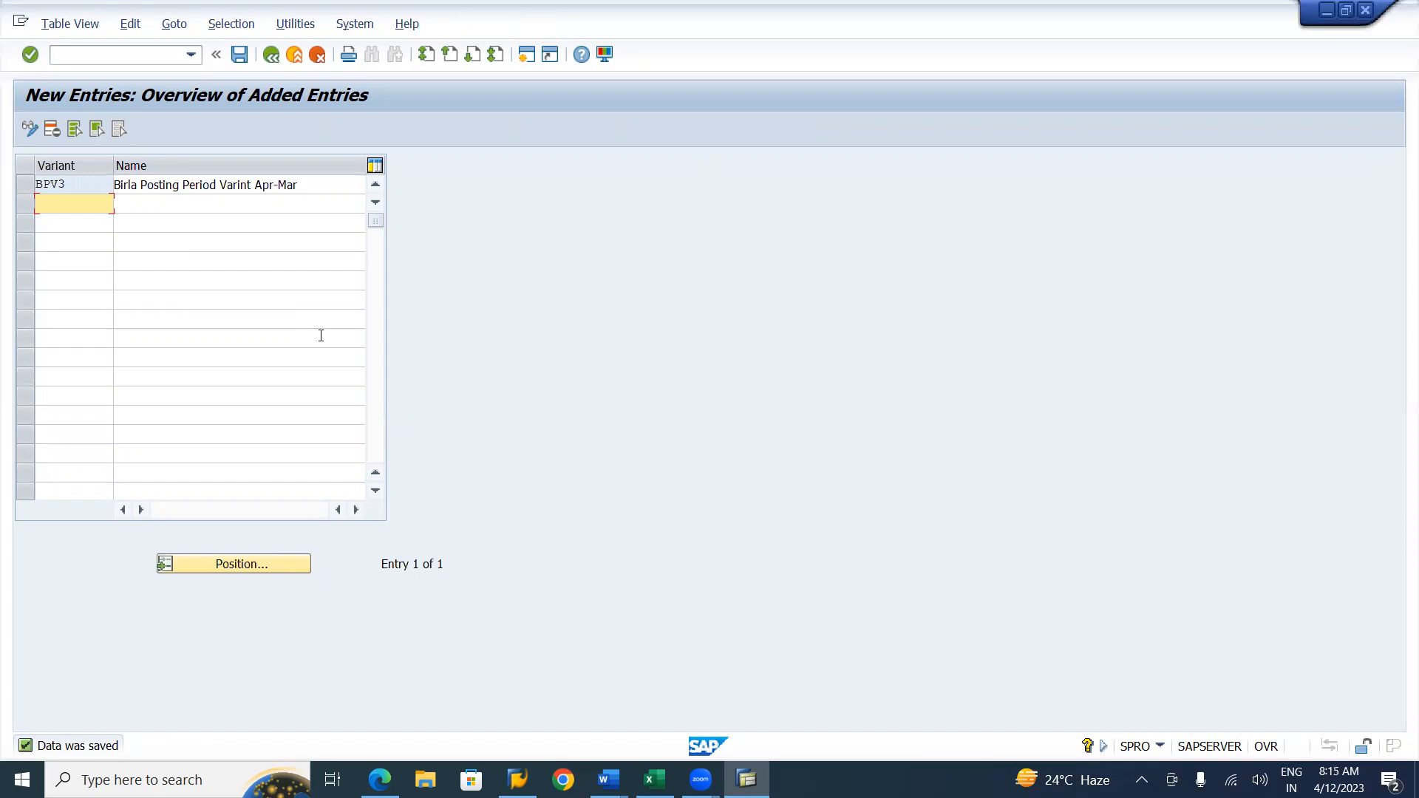
key("alt+Tab")
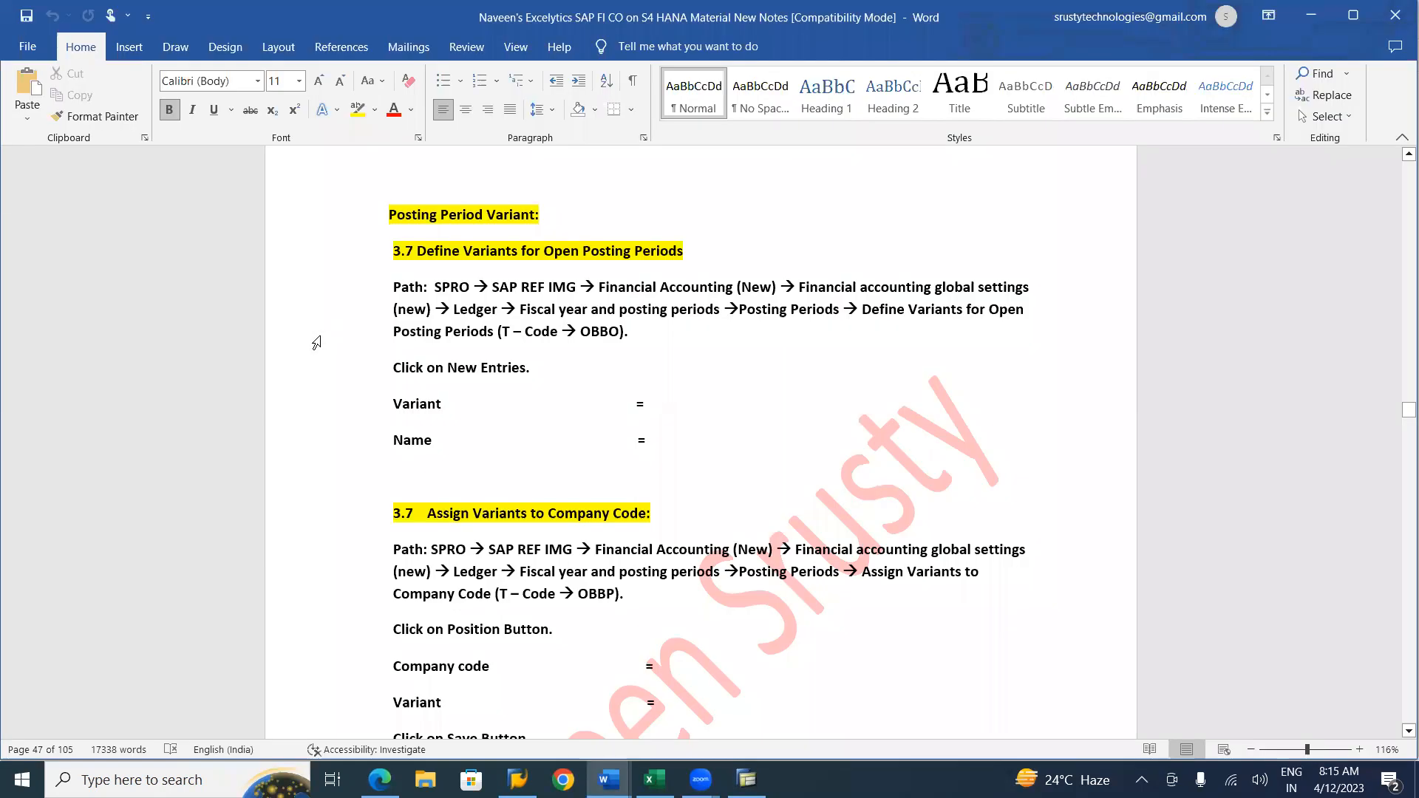
scroll(316, 342, "down", 3)
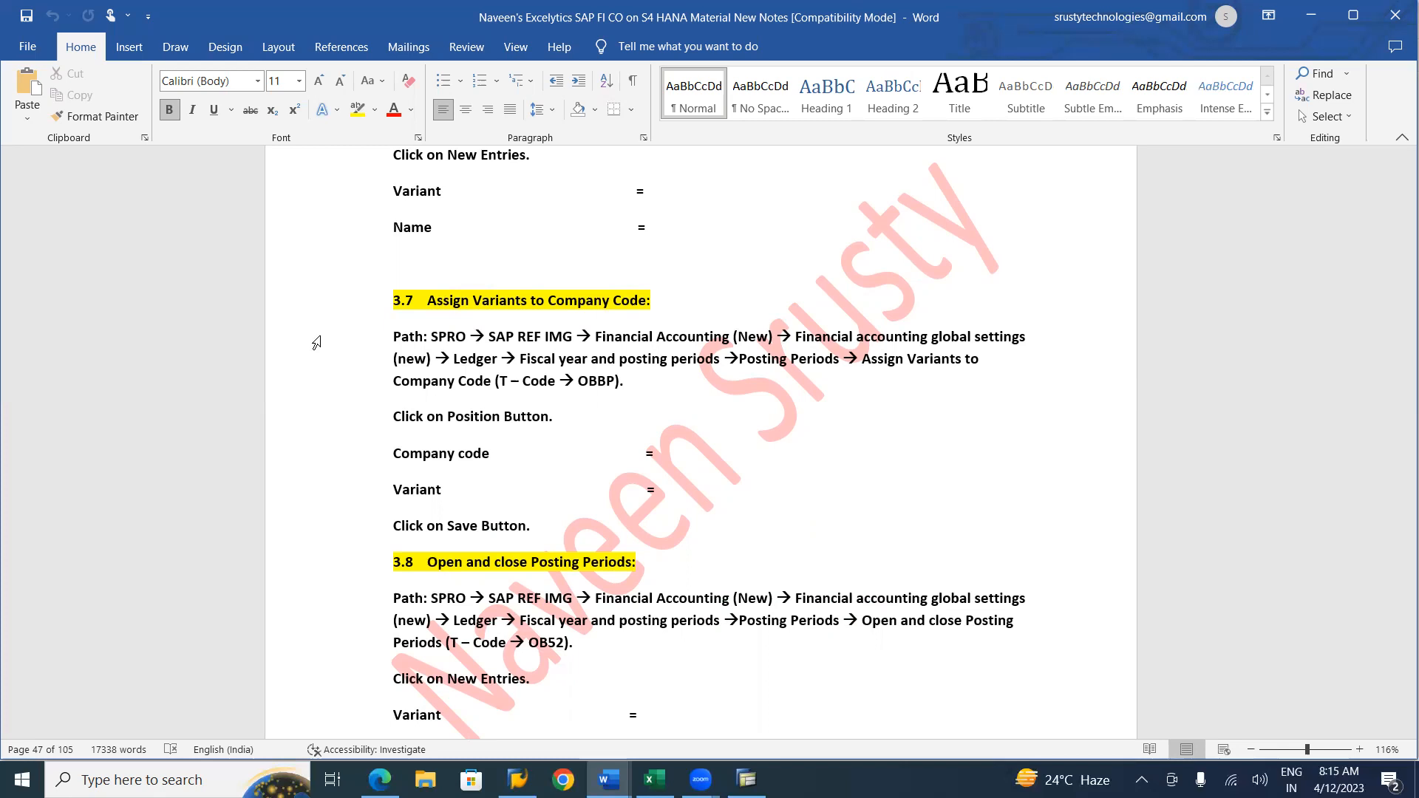
key("alt+Tab")
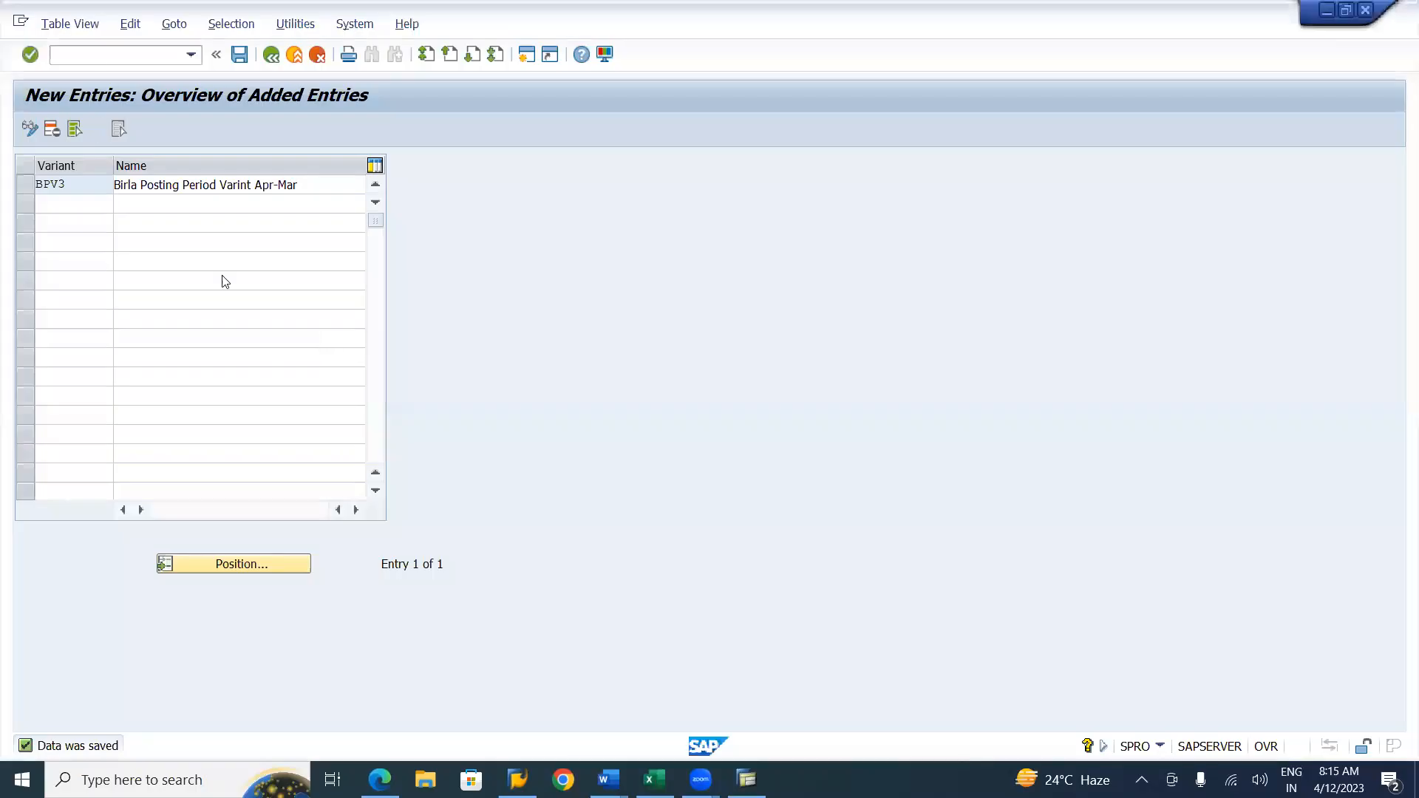
Step: Save the variant entry again, return to the IMG and open Assign Variants to Company Code
left_click(240, 55)
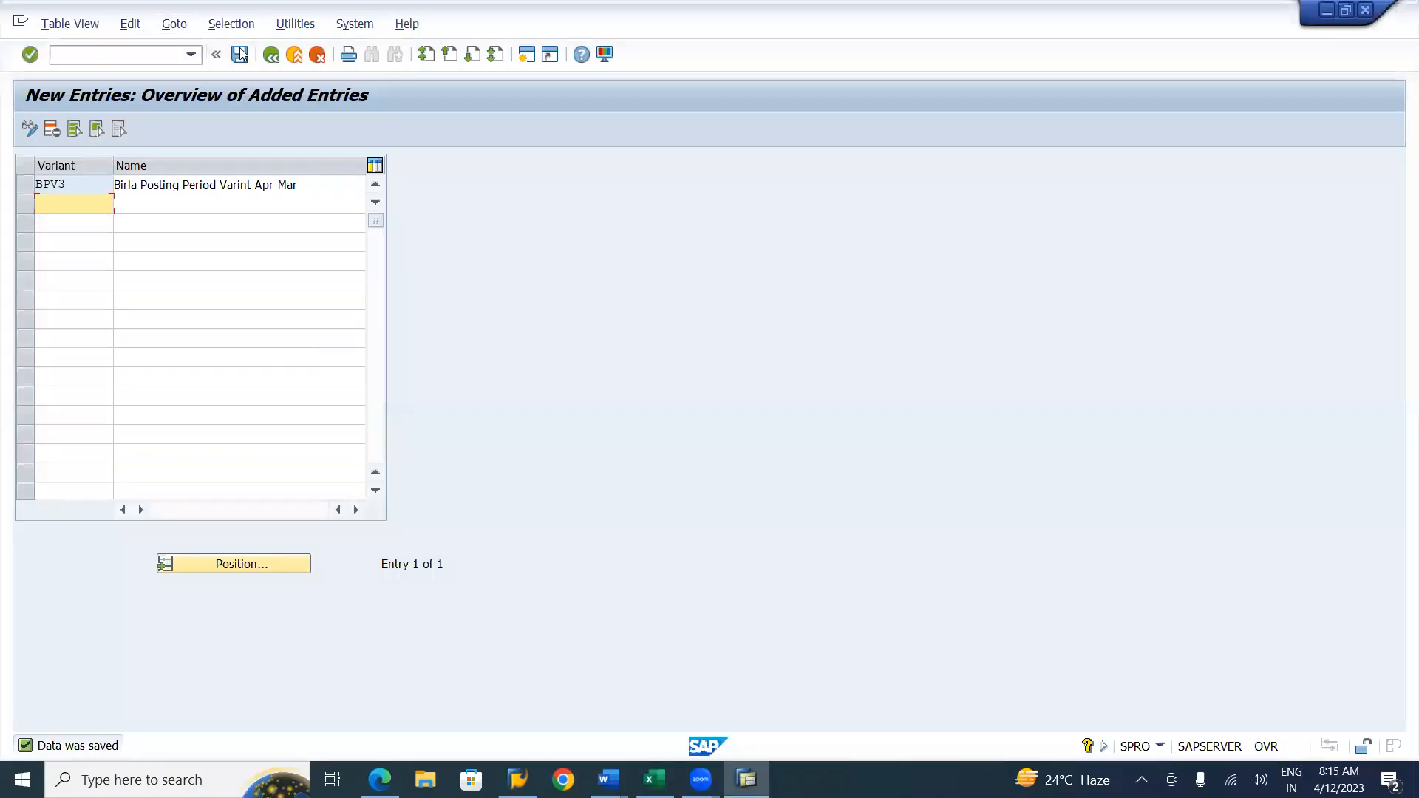
left_click(271, 54)
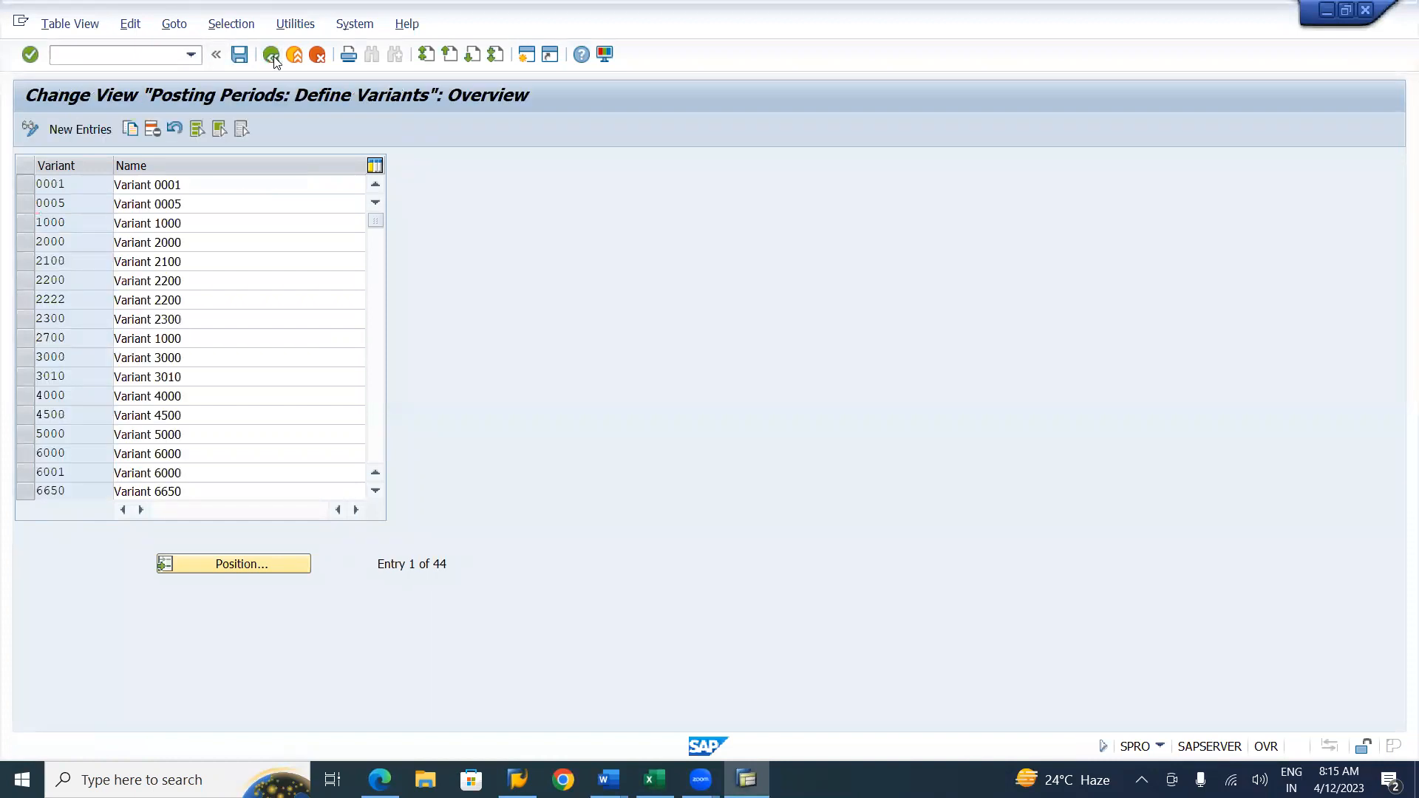
left_click(271, 54)
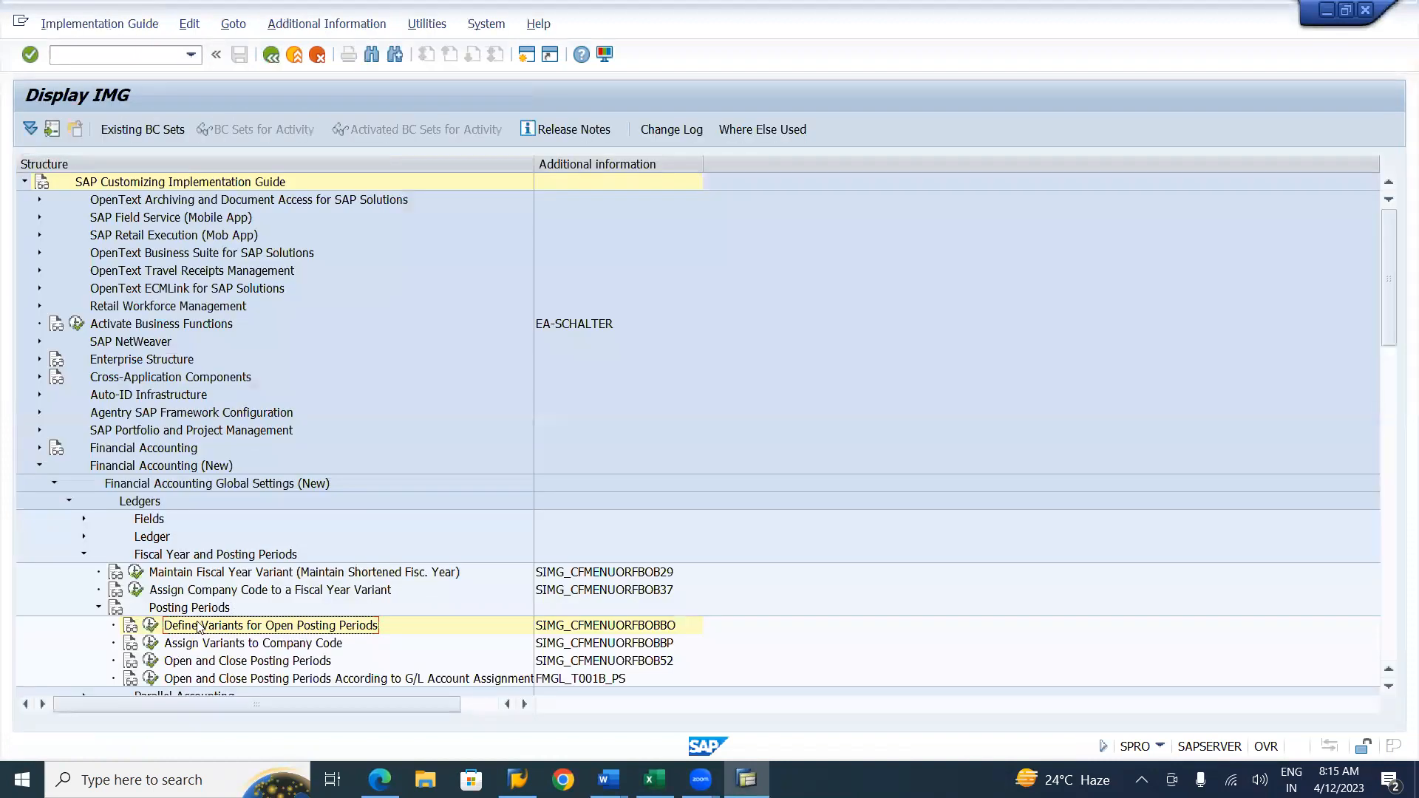
left_click(151, 643)
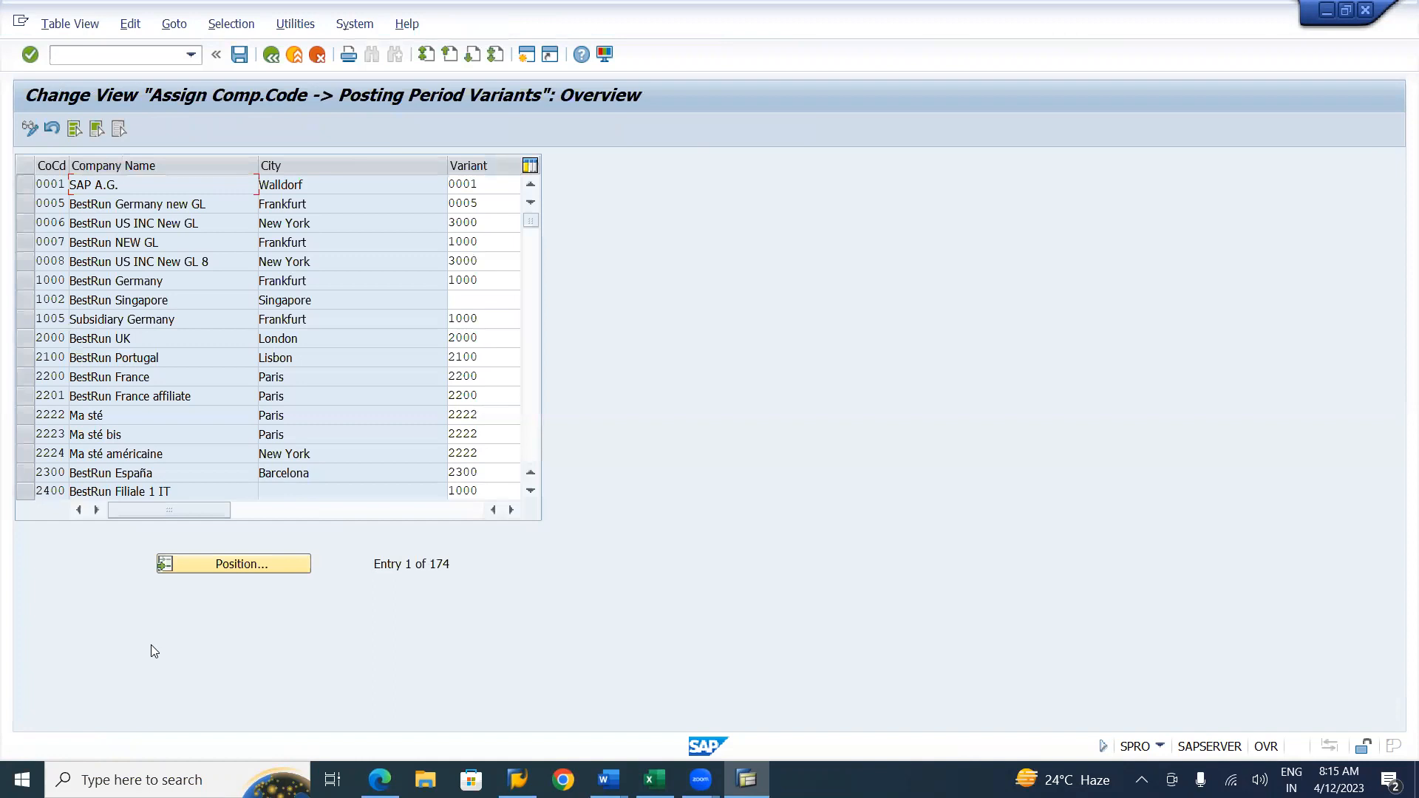
Step: Jump to company code BI01 in the posting period variant assignment list and select the rows BI01, BI02 and BU01
left_click(257, 568)
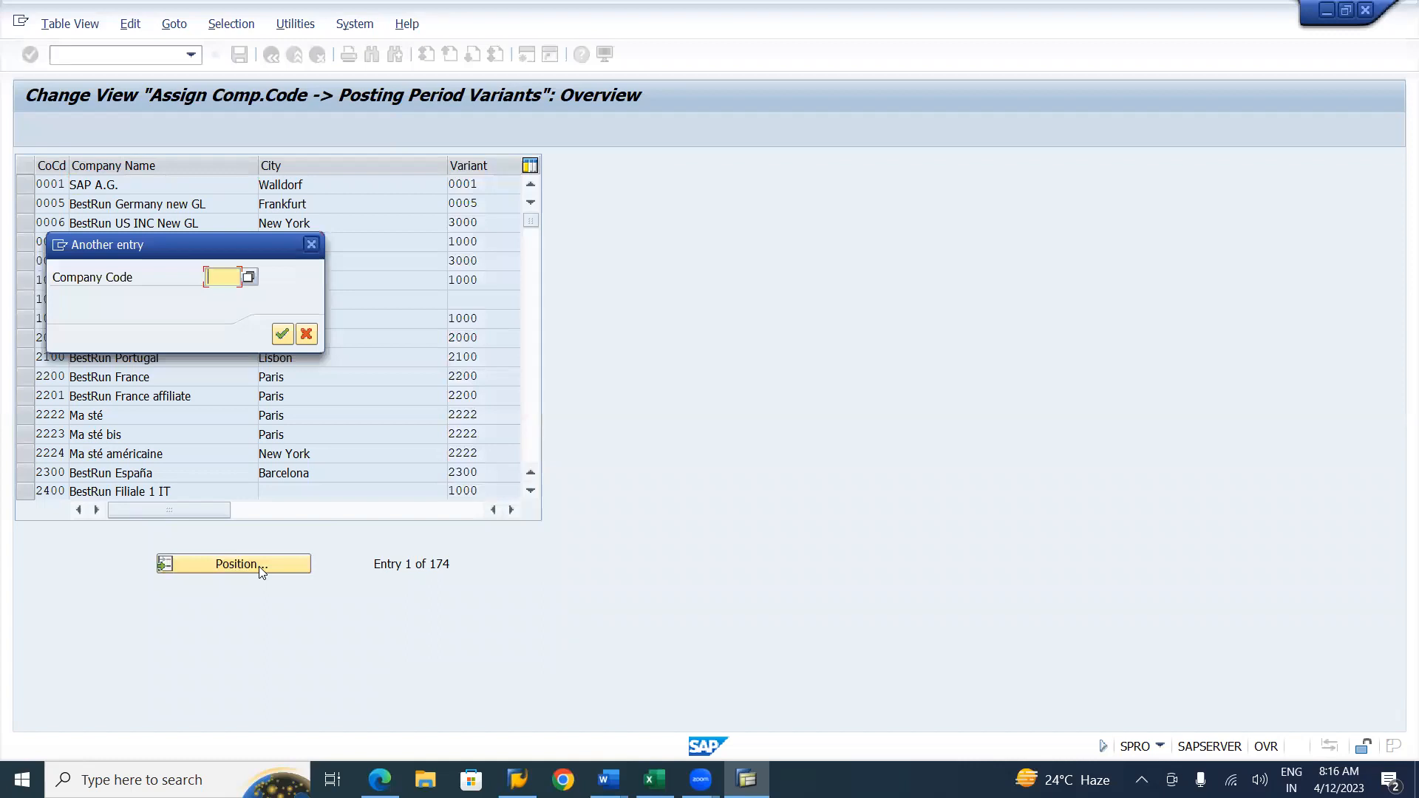
type("b")
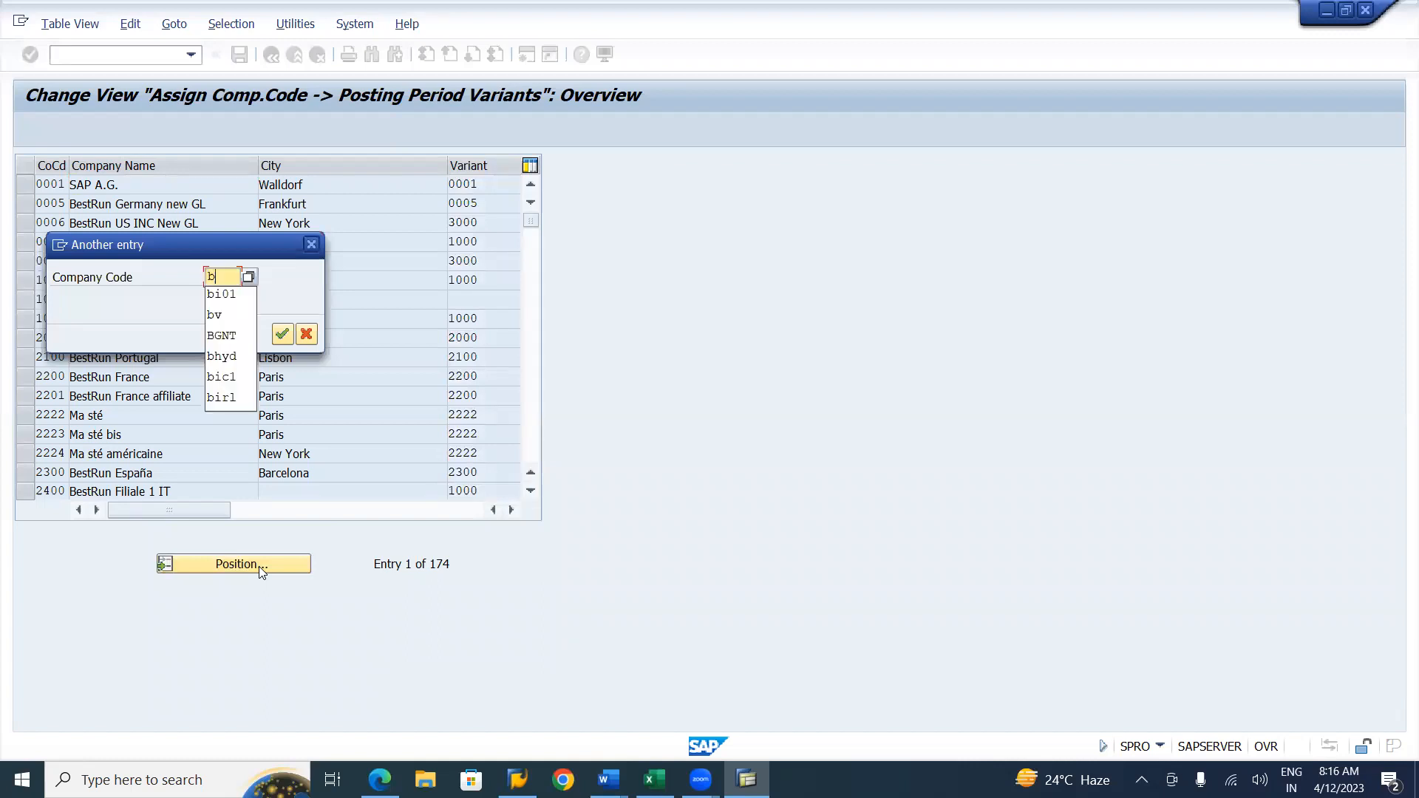
type("i01")
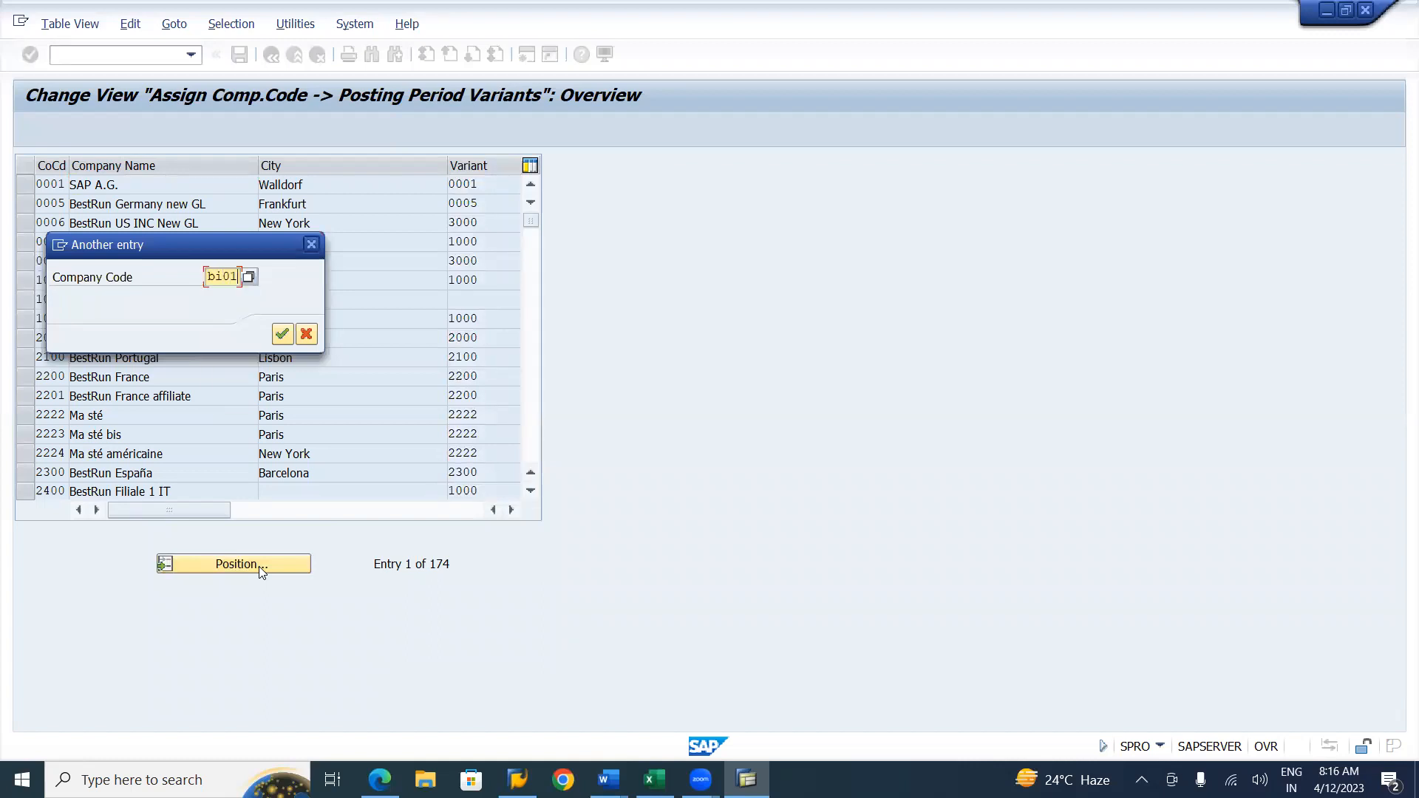
key("Return")
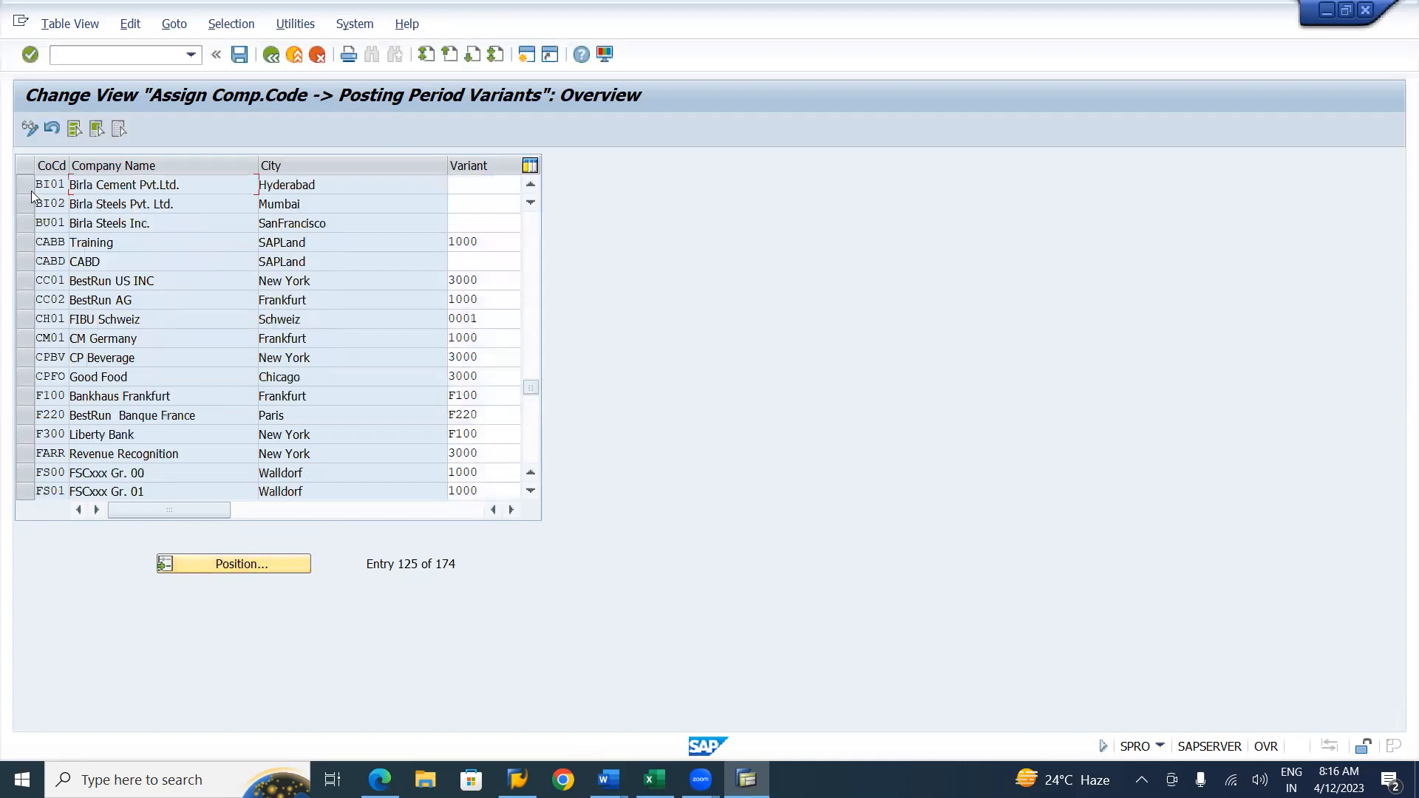
left_click(26, 185)
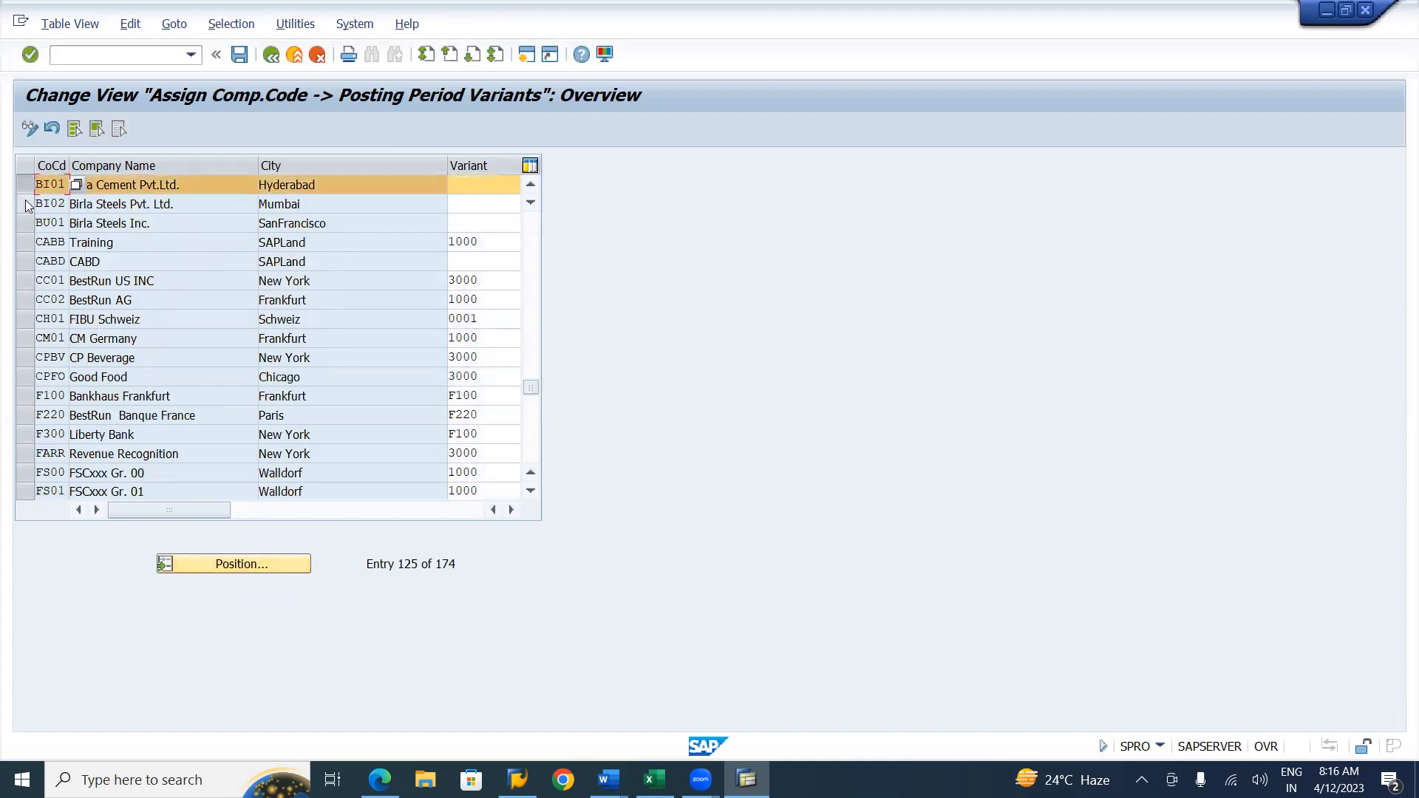
left_click(26, 204)
left_click(26, 224)
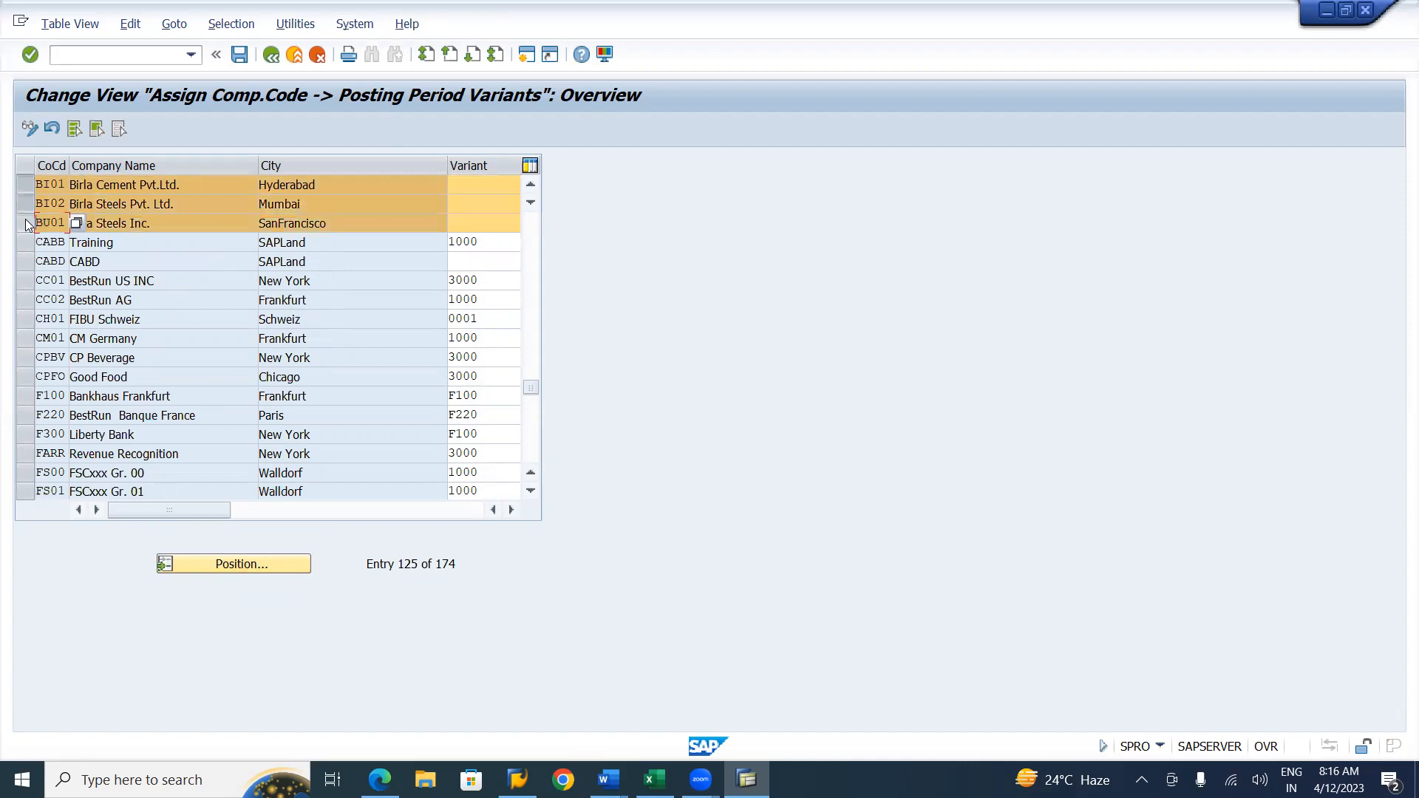
Step: Assign posting period variant BPV3 to company code BI01 from the list of possible variants
left_click(494, 178)
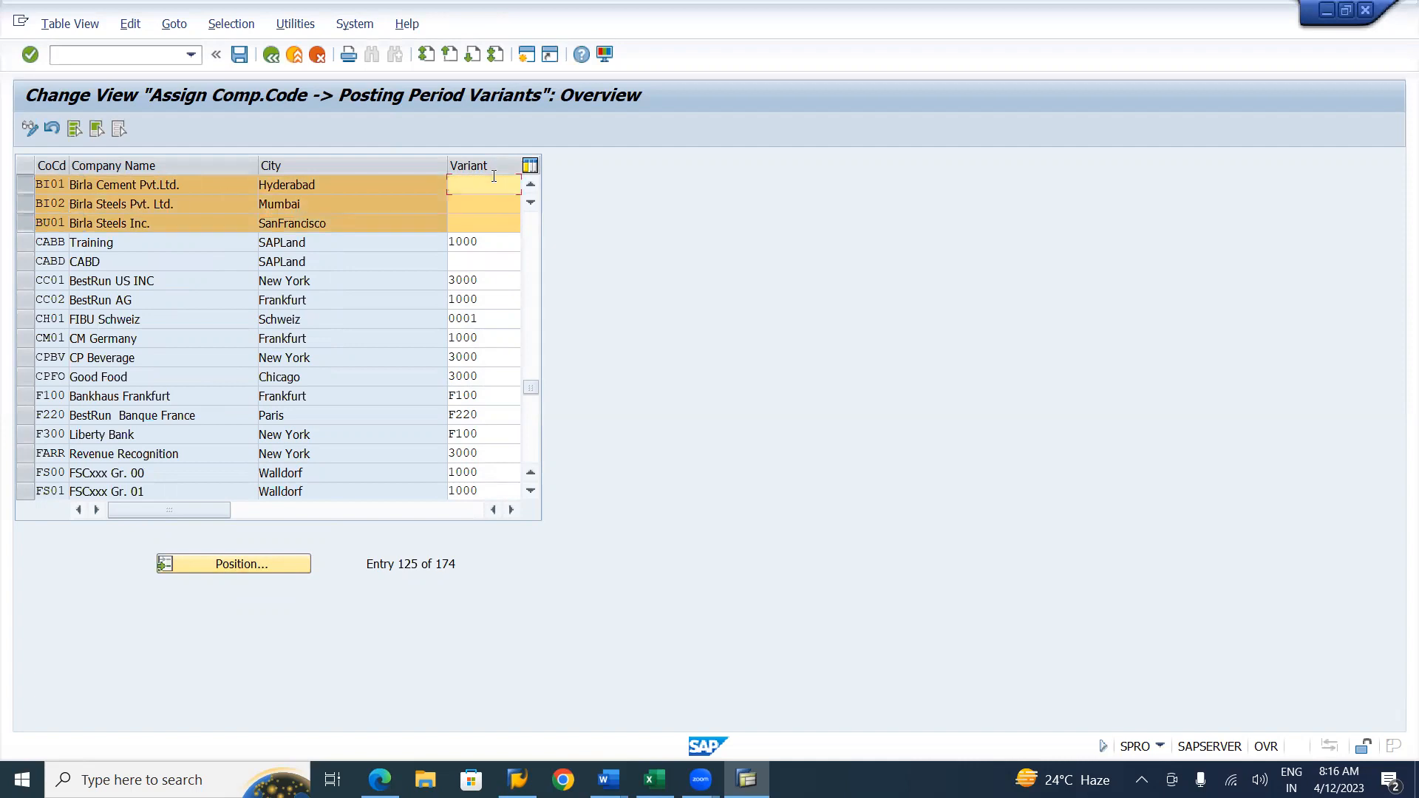
left_click(511, 510)
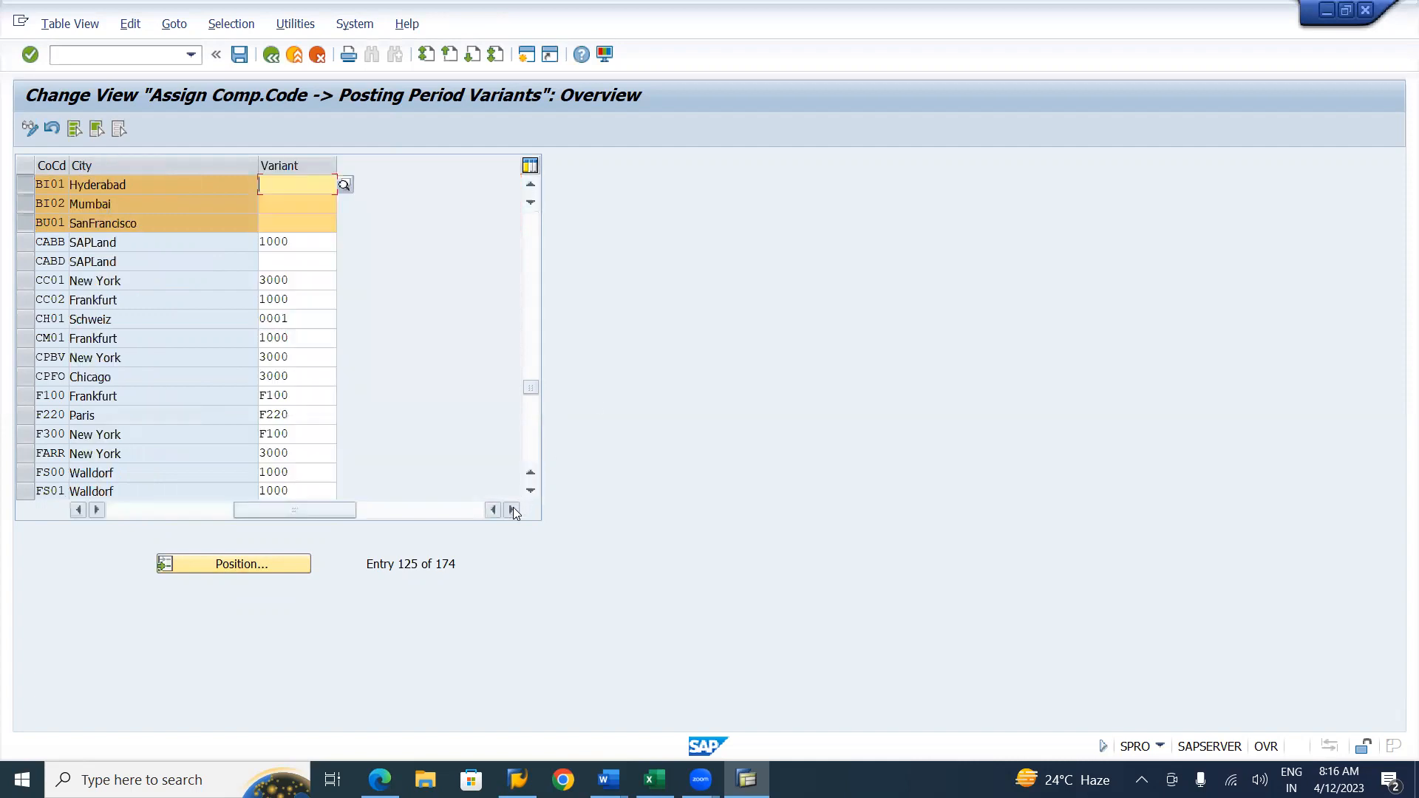
left_click(345, 185)
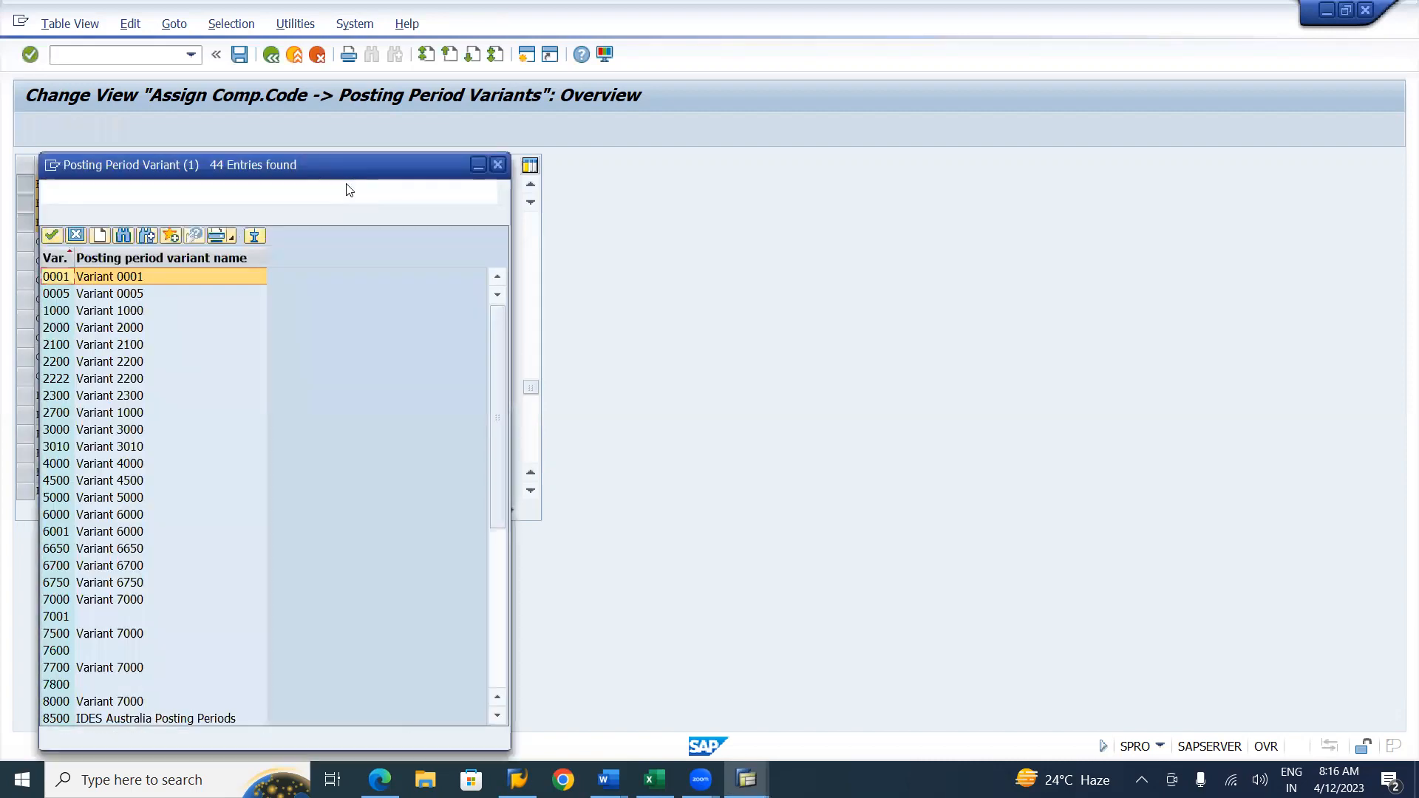
left_click(497, 664)
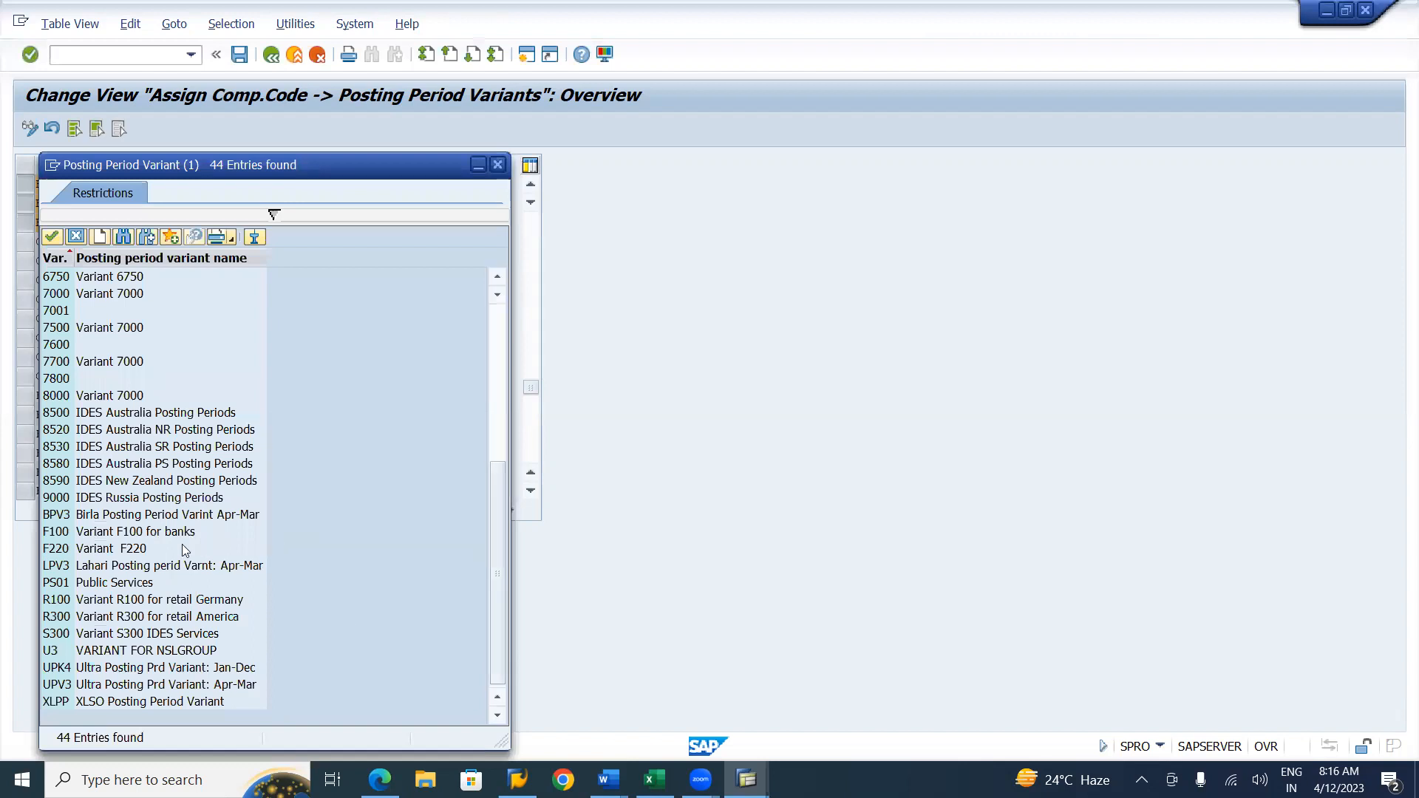
double_click(118, 517)
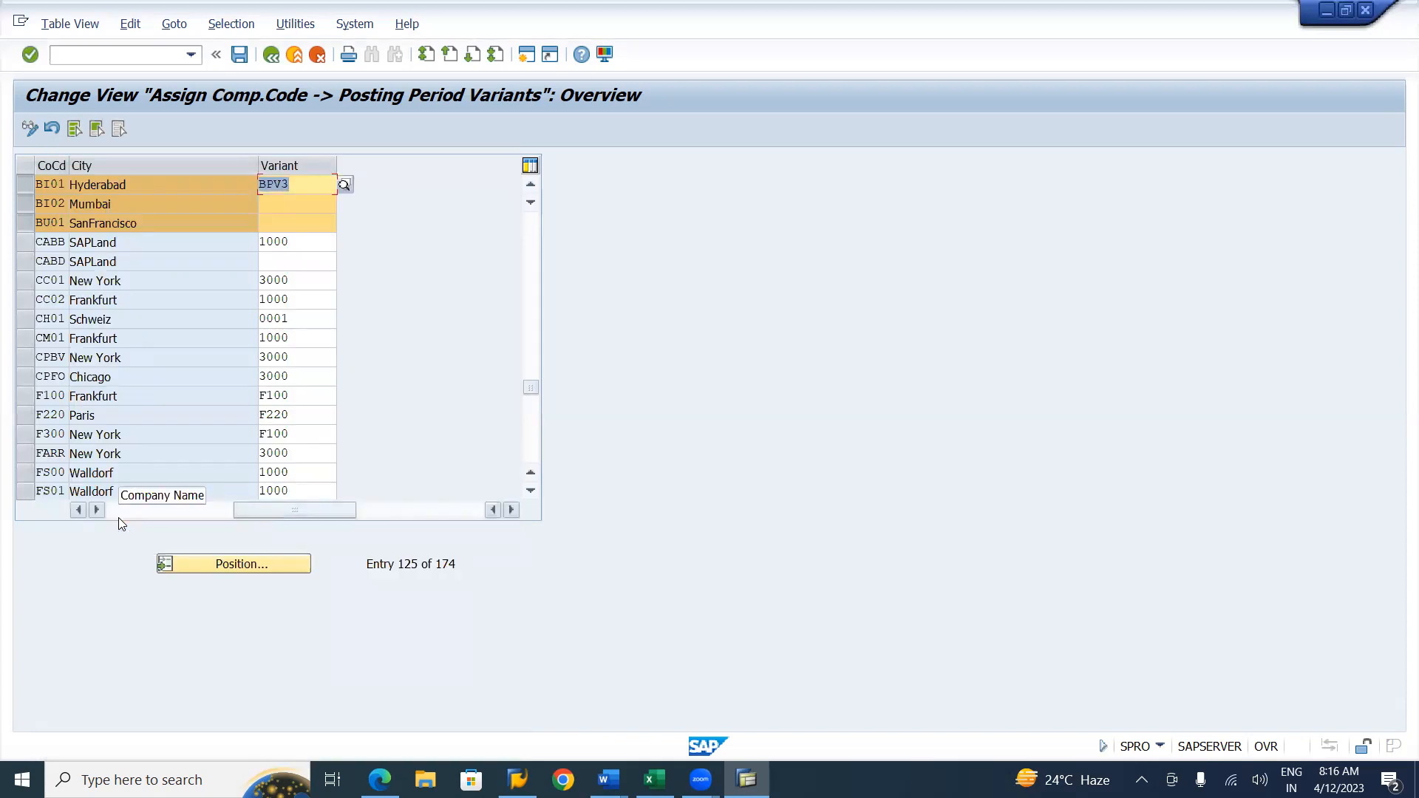
Step: Copy variant BPV3 from BI01 to company codes BI02 and BU01
key("shift+Right")
key("shift+Right")
key("shift+Right")
key("shift+Right")
key("ctrl+c")
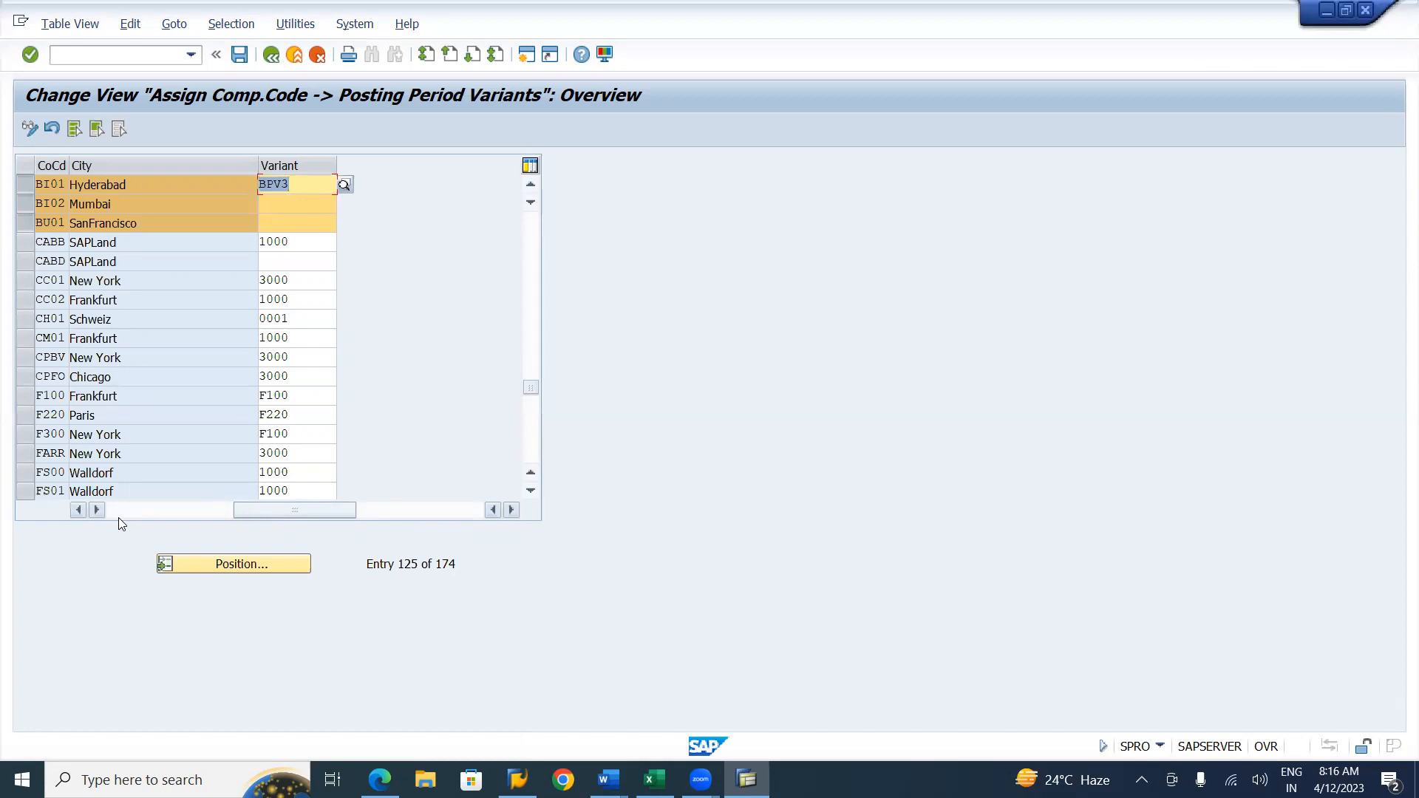
key("Down")
key("ctrl+v")
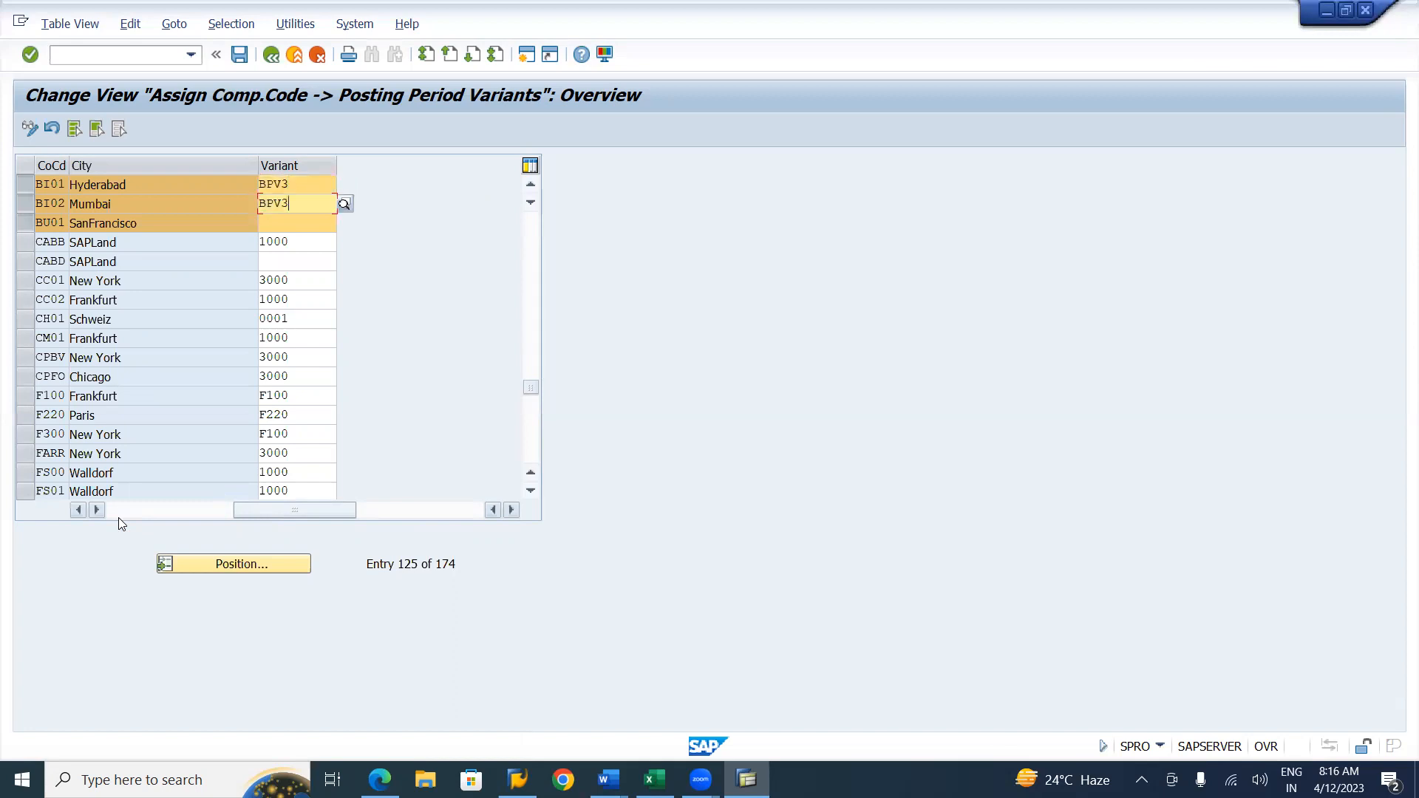
key("Down")
key("ctrl+v")
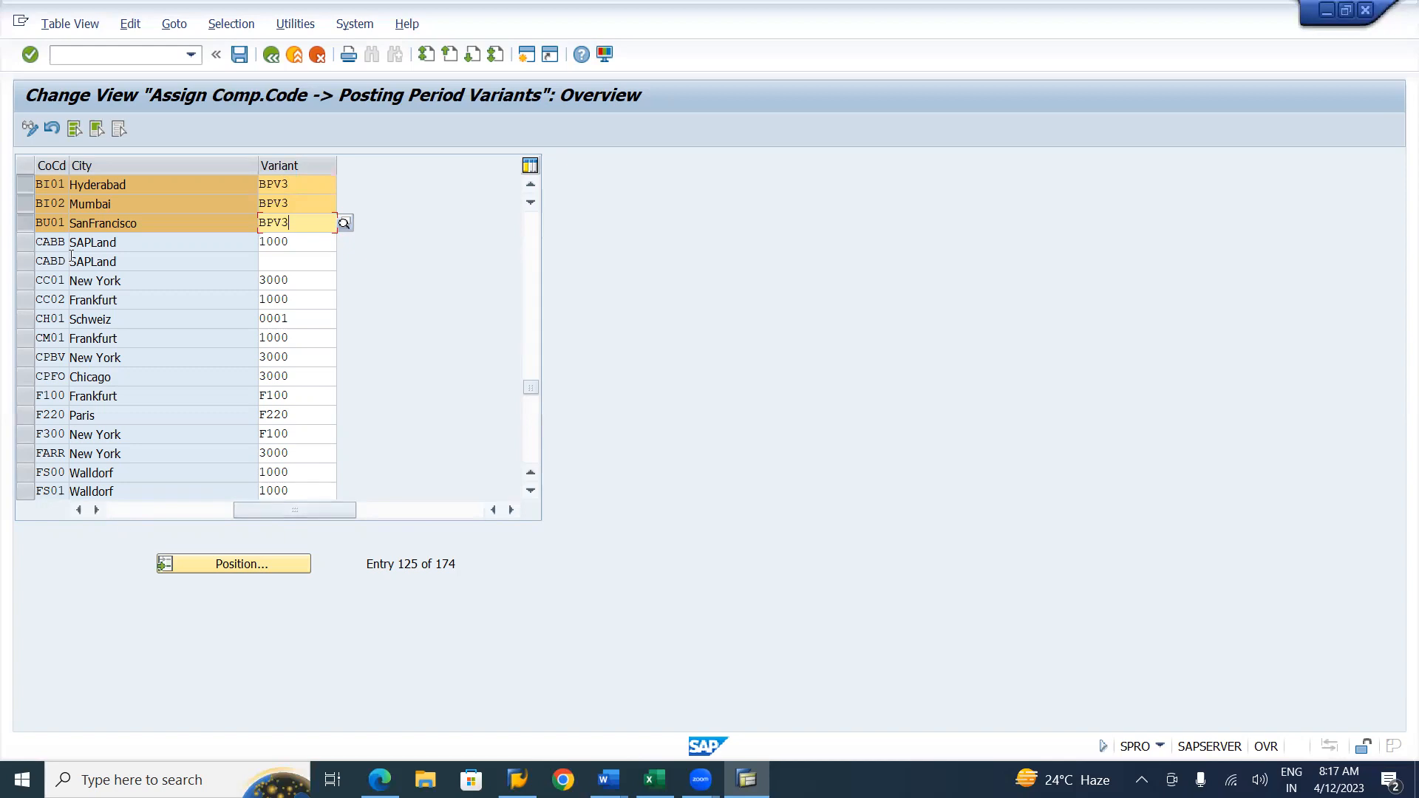
Step: Save the variant assignments to customizing request SR2K900008, leave the view and reopen the SAP Reference IMG
left_click(241, 54)
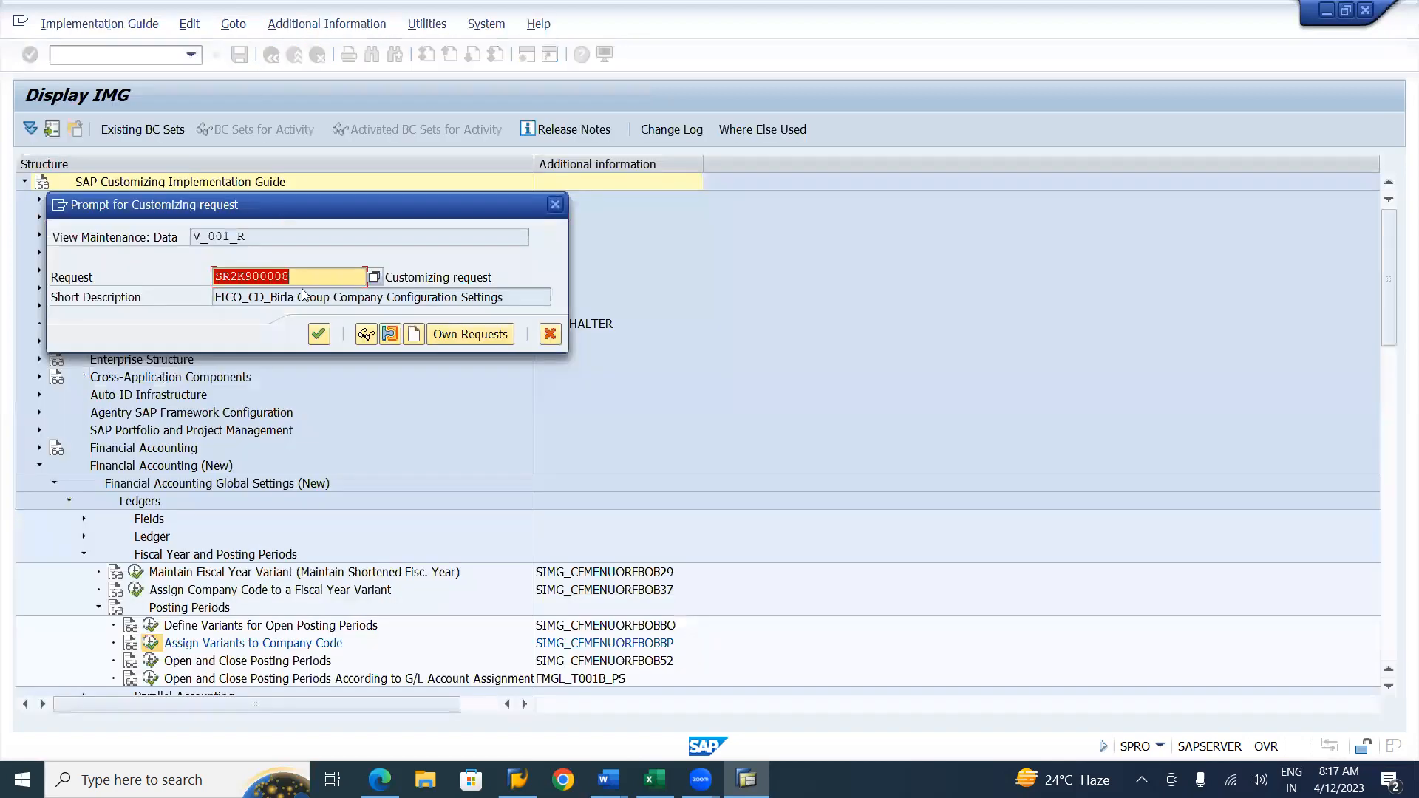
left_click(312, 329)
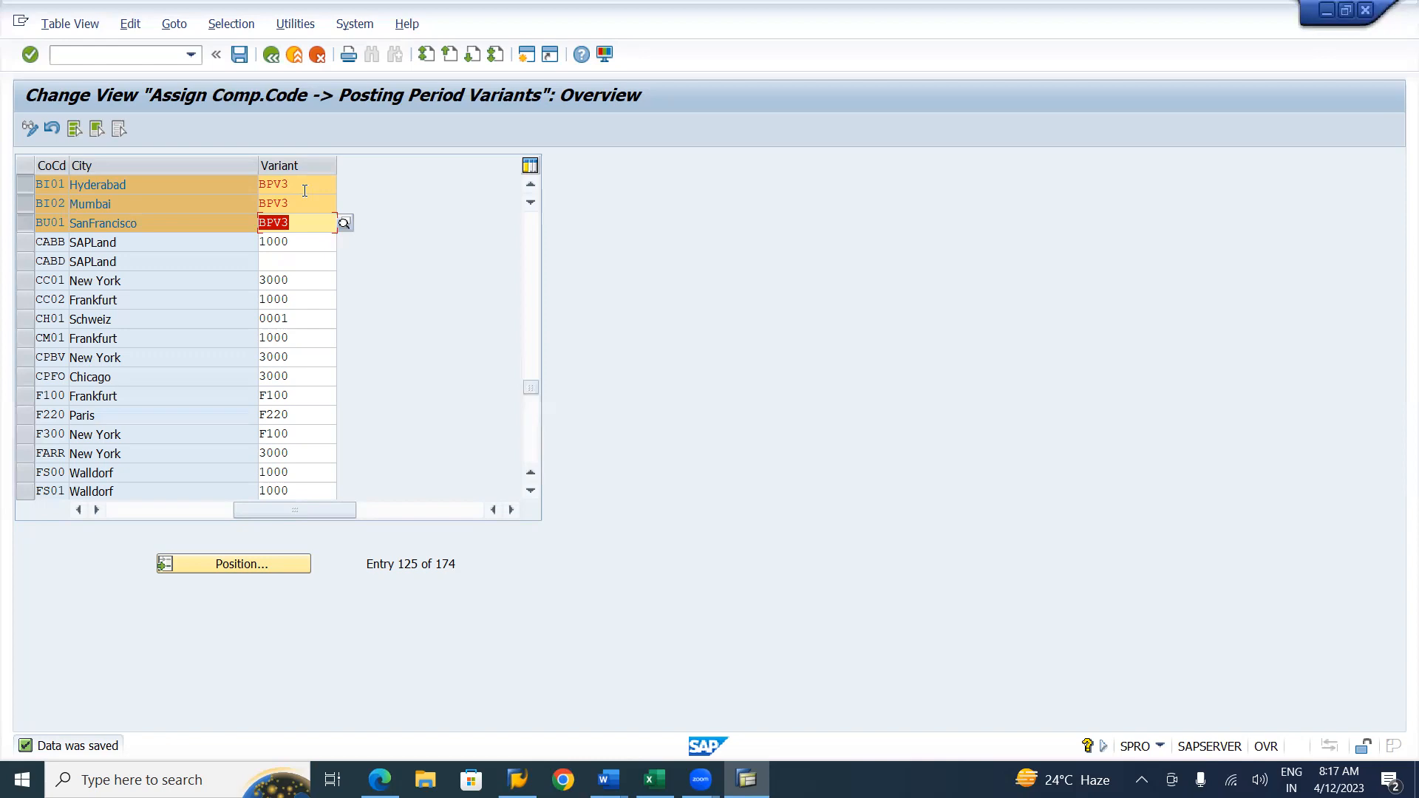
left_click(240, 55)
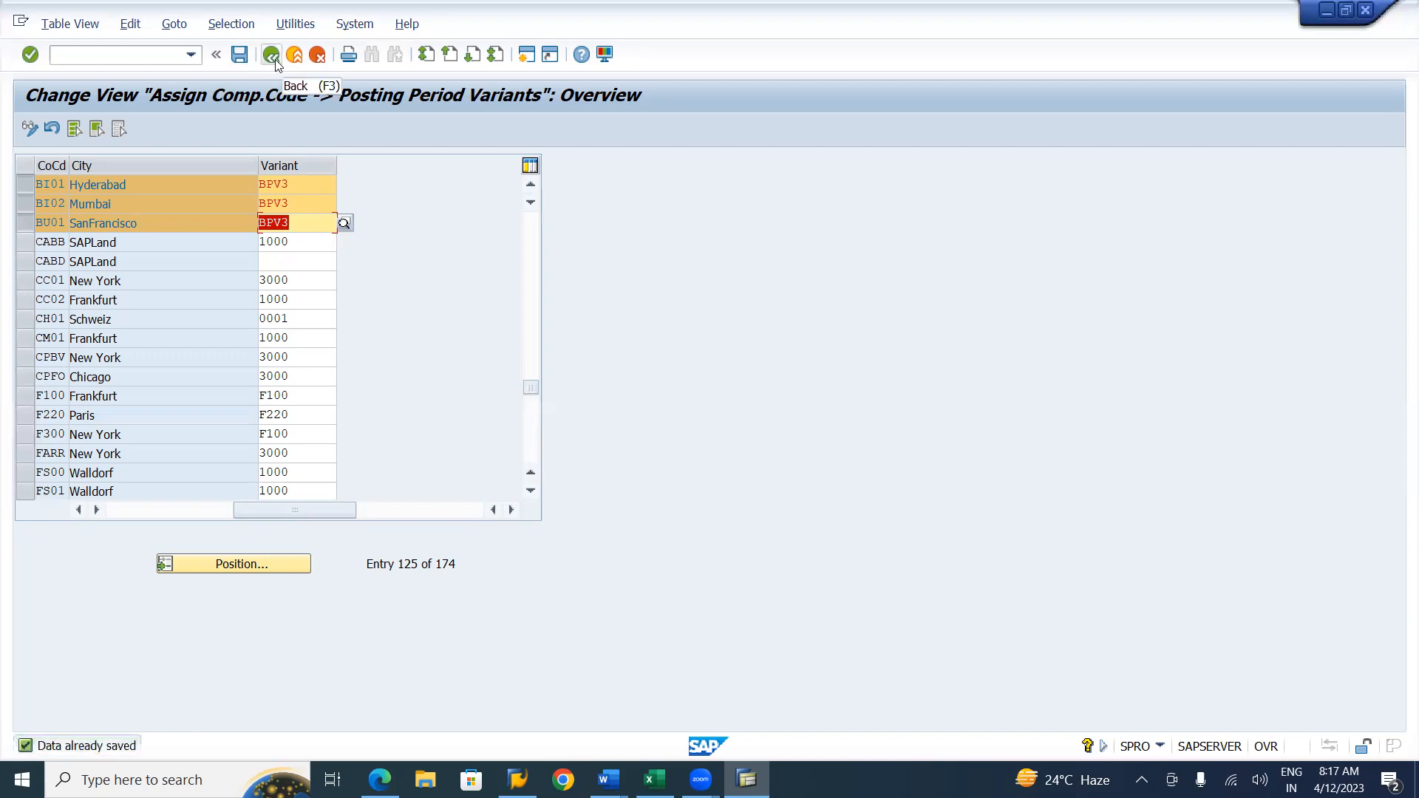
left_click(274, 62)
left_click(274, 62)
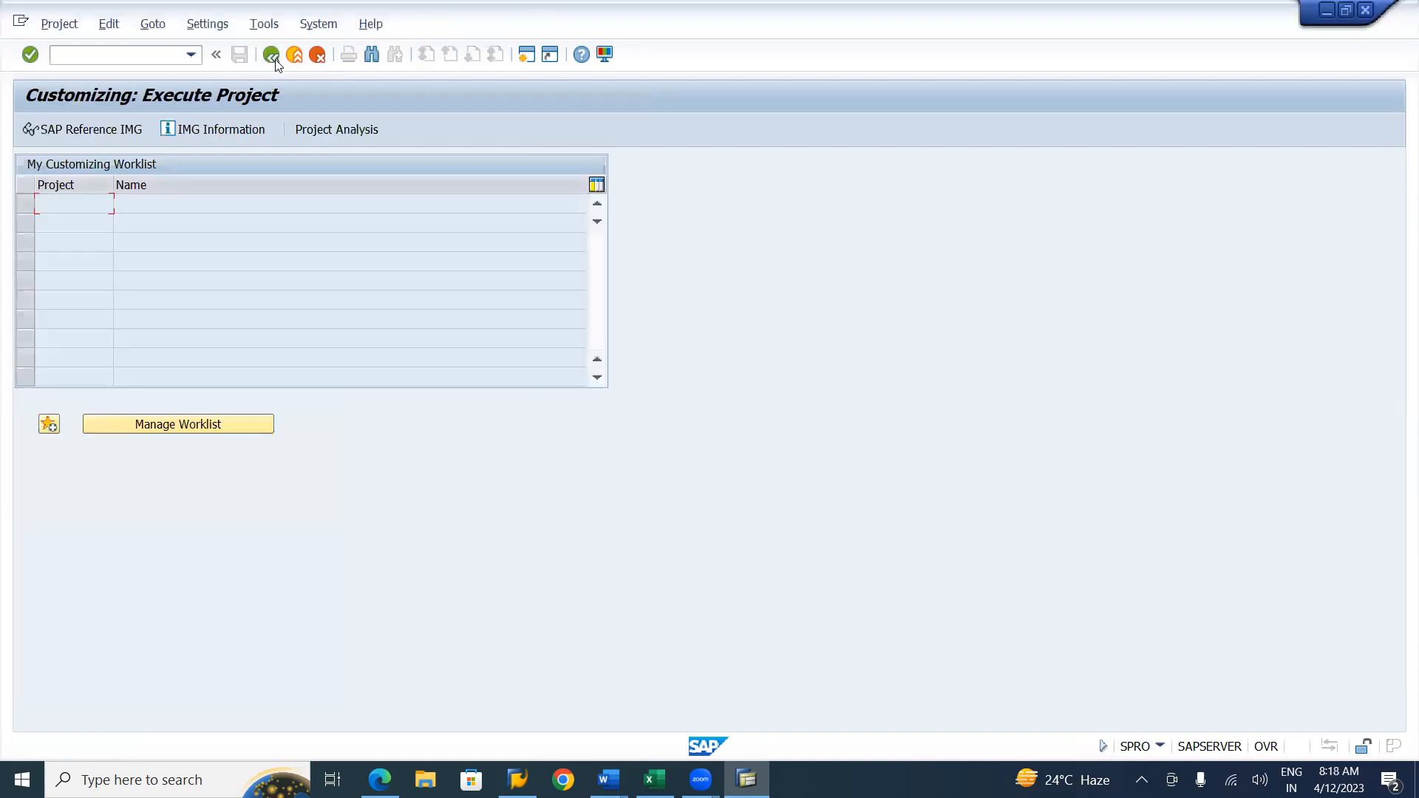
left_click(98, 129)
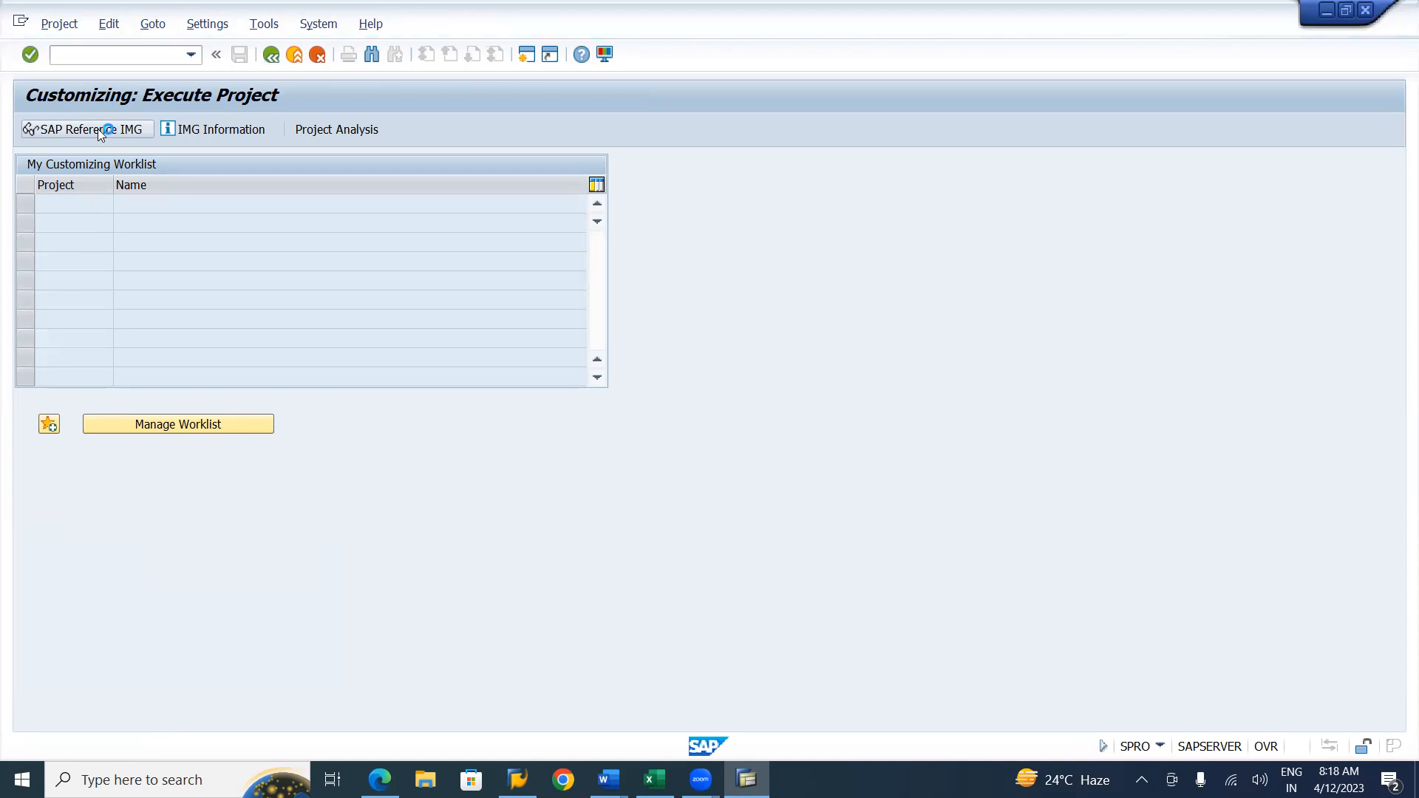
Step: Check section 3.8, Open and close Posting Periods, in the Word material and return to the SAP IMG
key("alt+Tab")
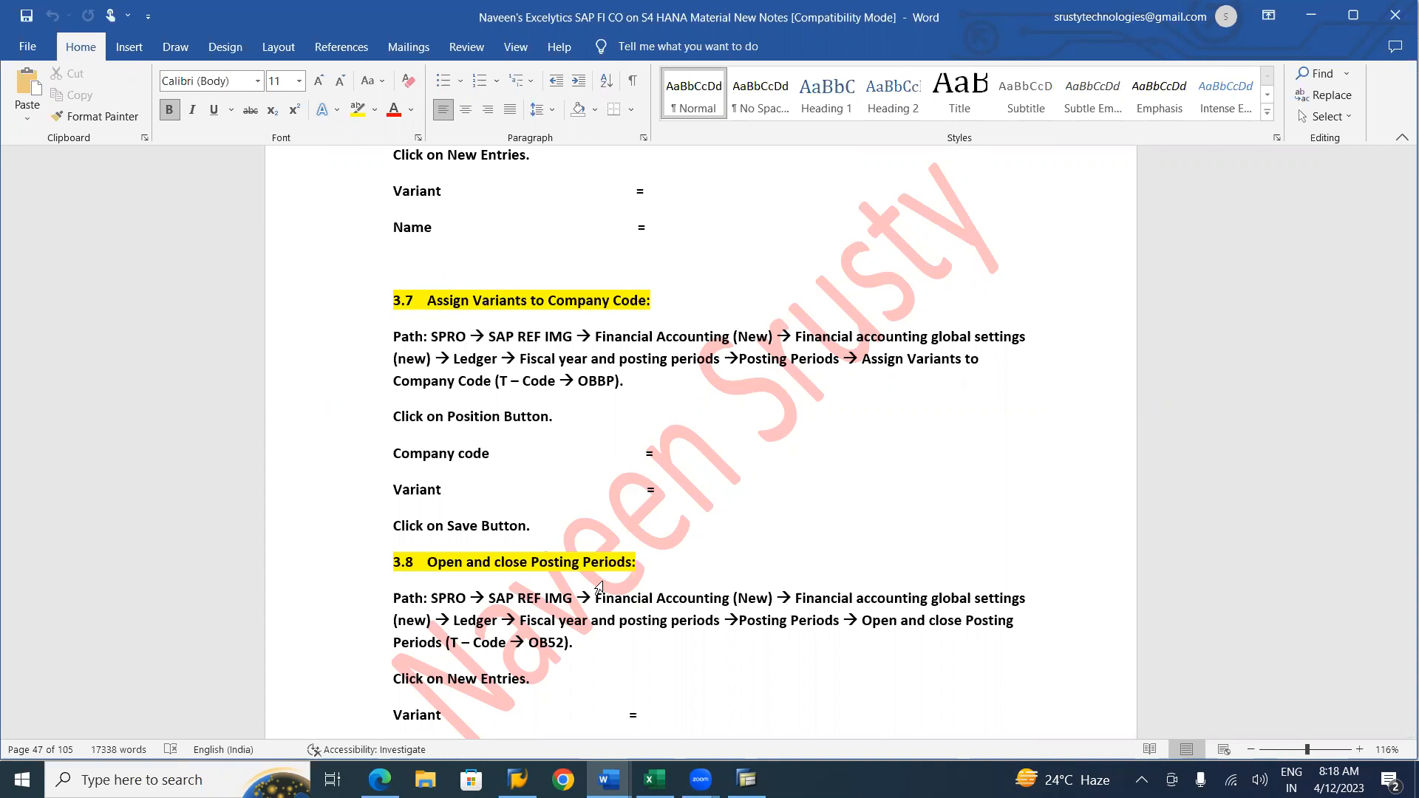
scroll(599, 586, "down", 5)
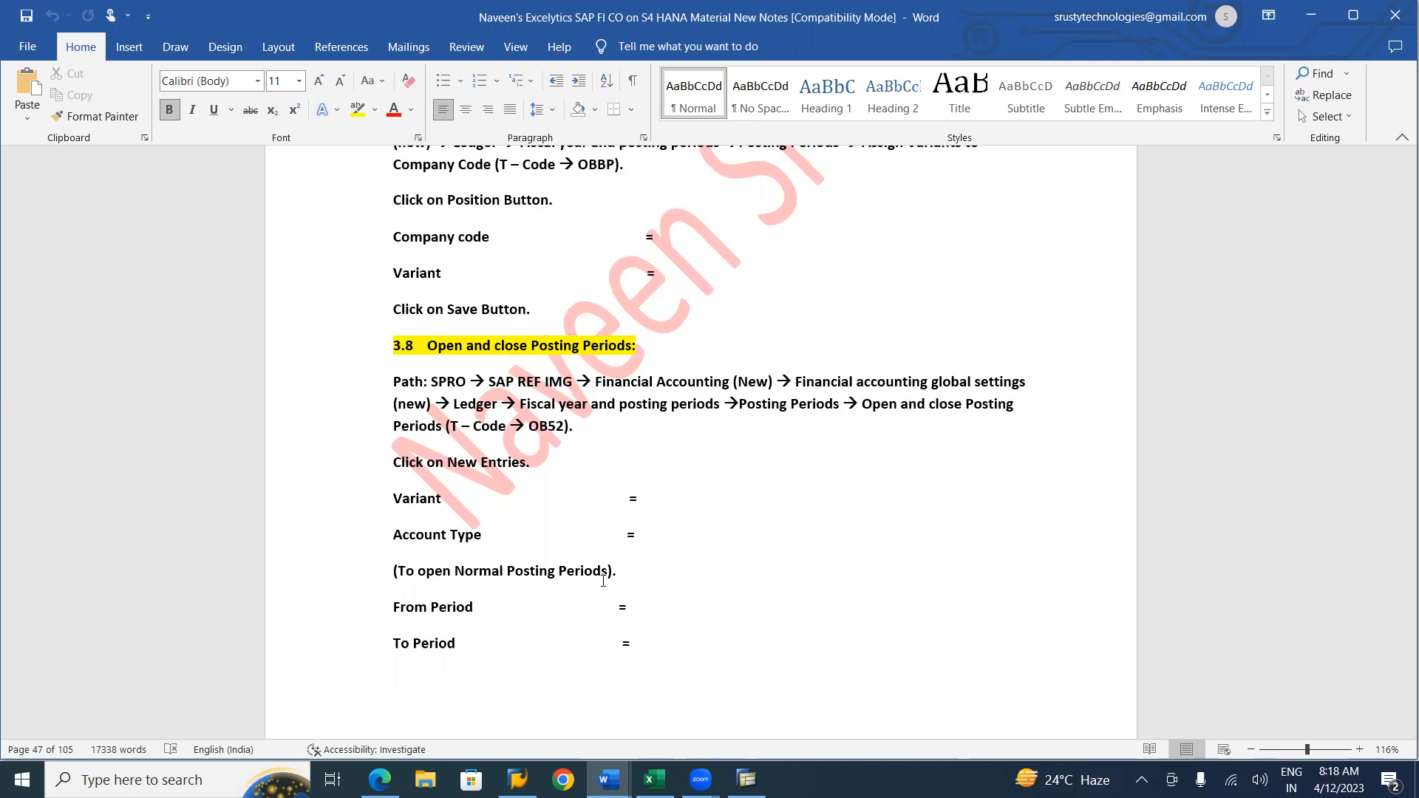
key("alt+Tab")
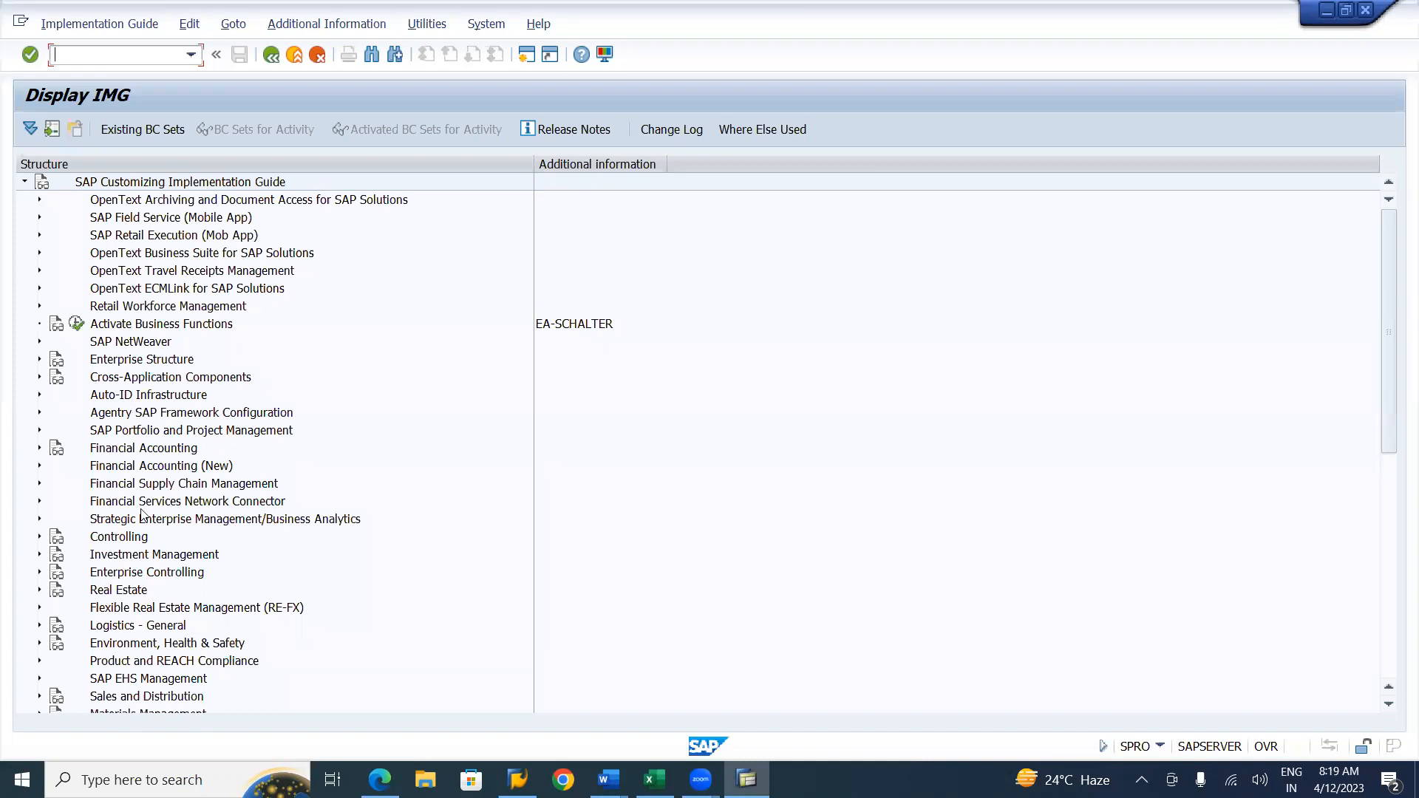
Step: Expand Financial Accounting (New) down to Posting Periods, widen the Additional information column and open Open and Close Posting Periods
left_click(40, 466)
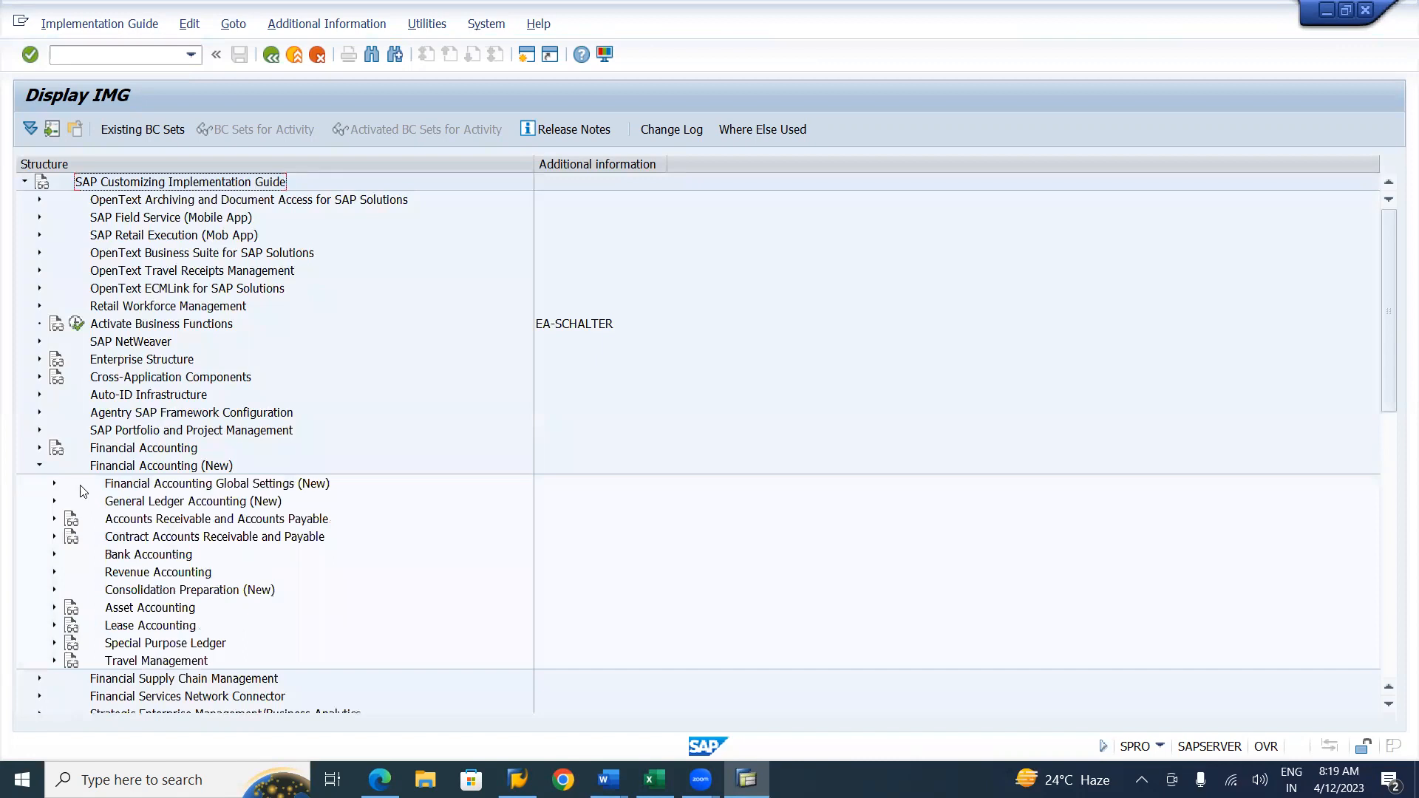
left_click(54, 485)
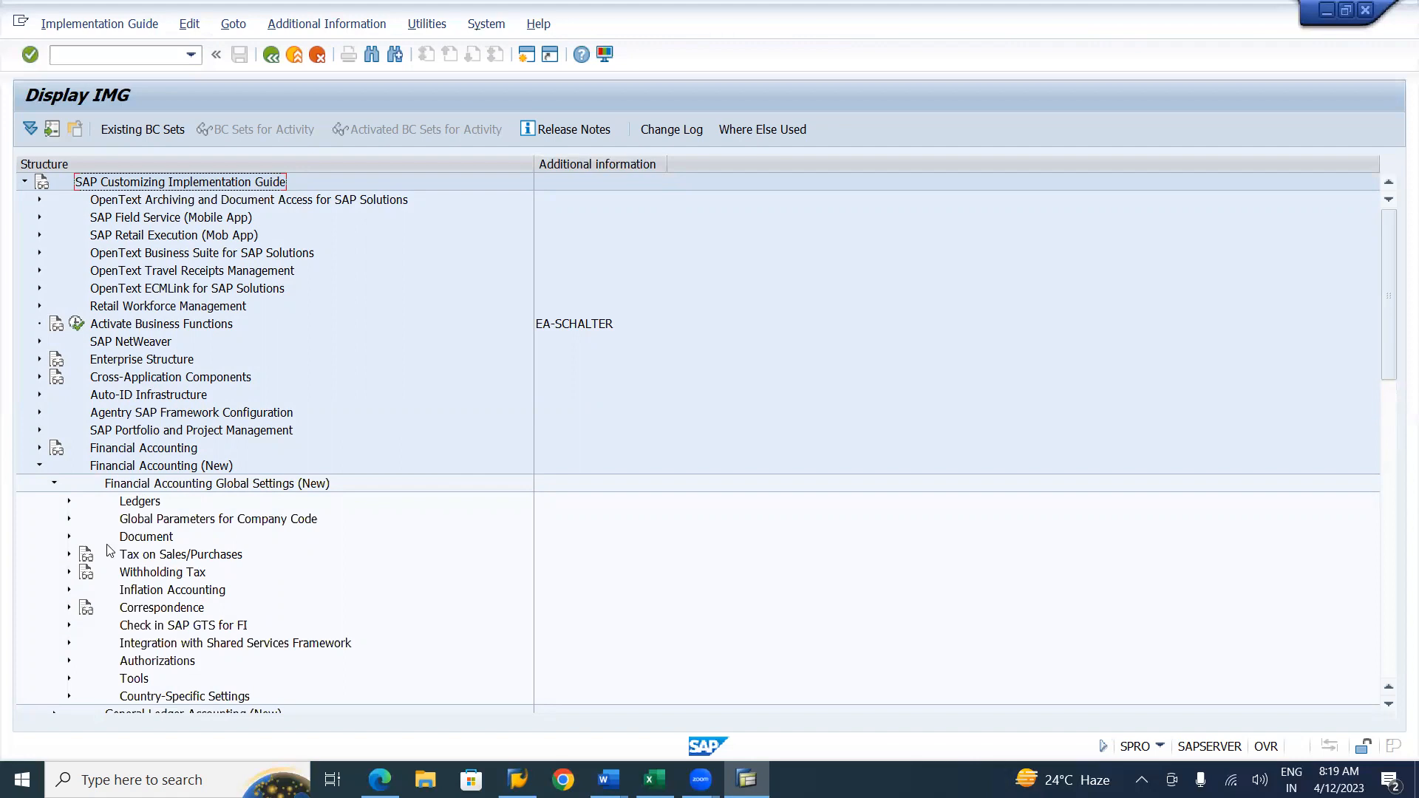
left_click(69, 502)
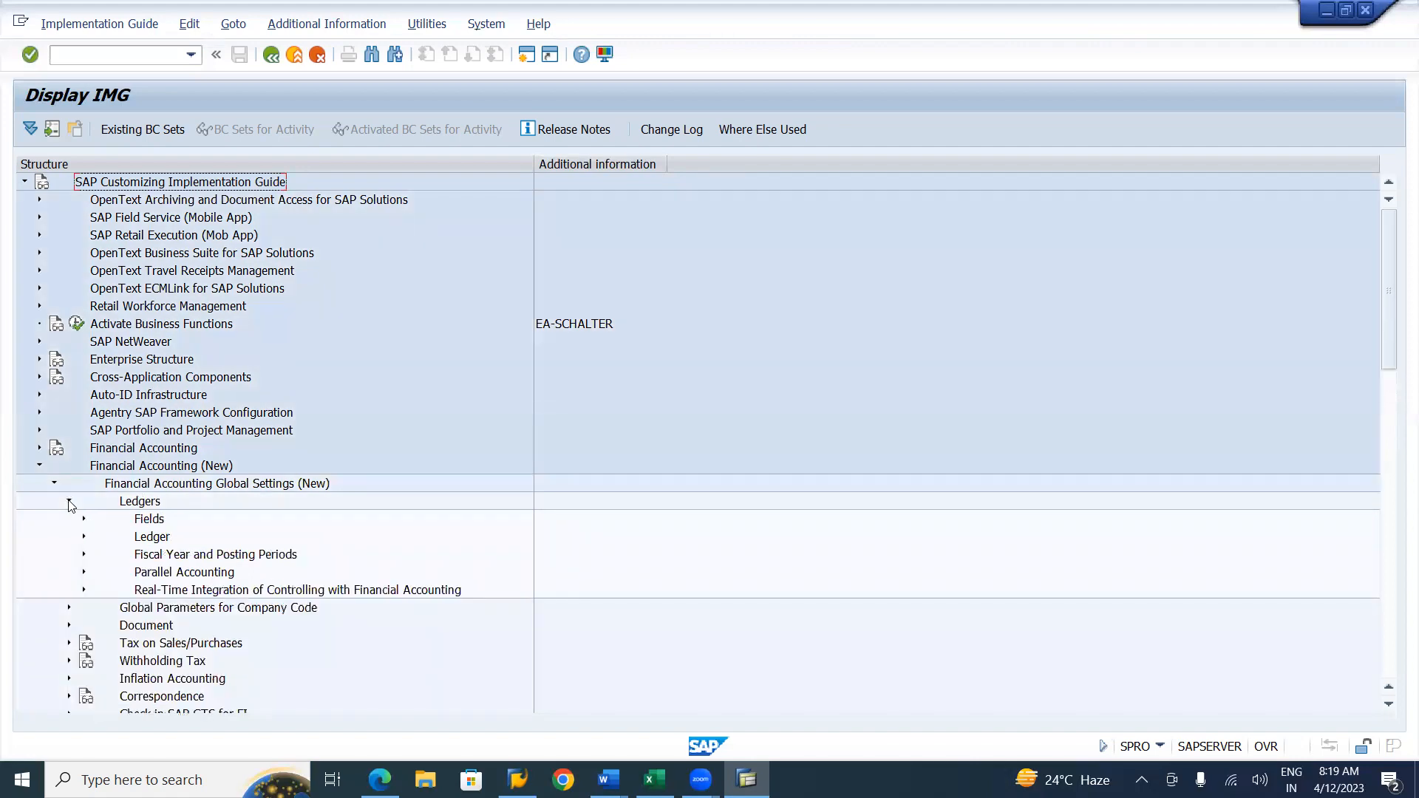
left_click(83, 555)
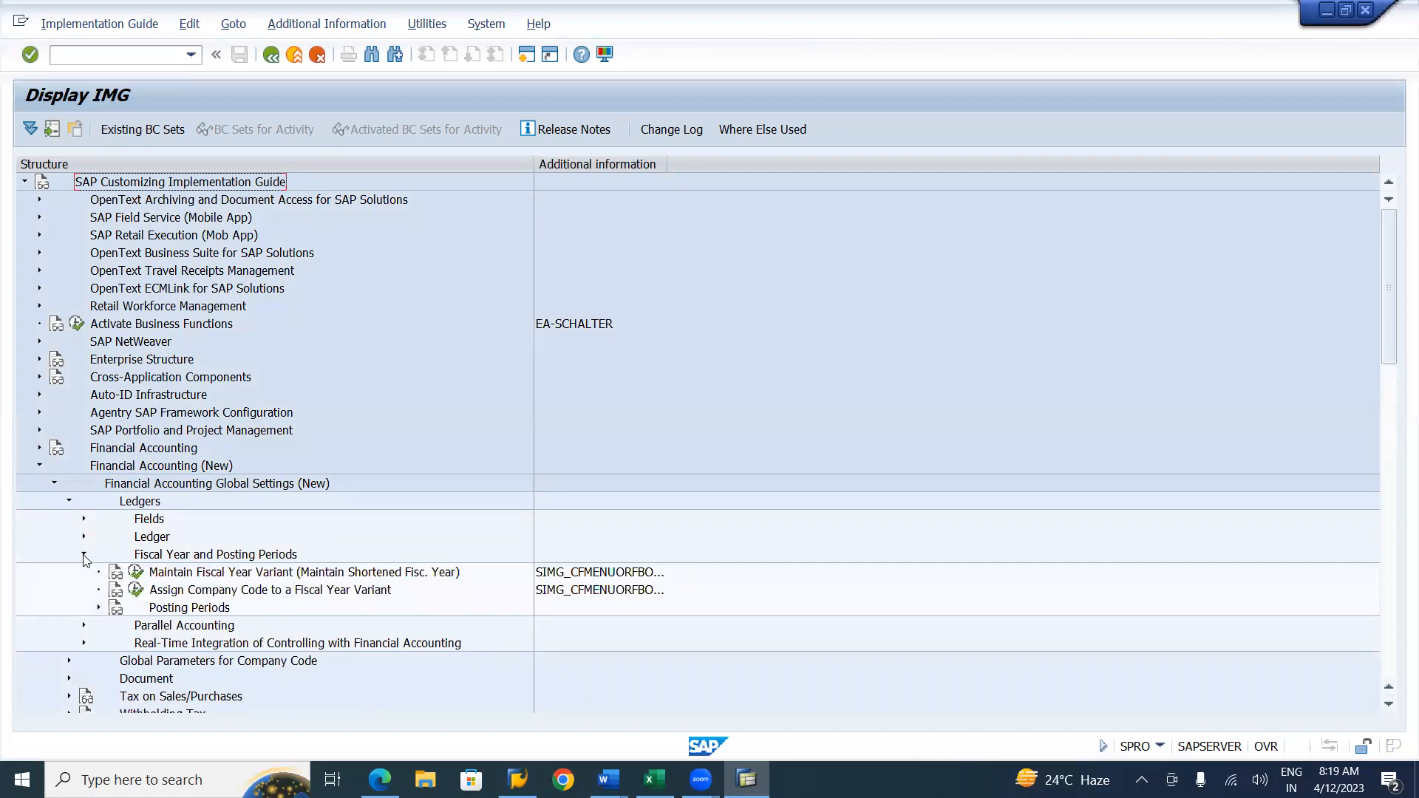
left_click(99, 608)
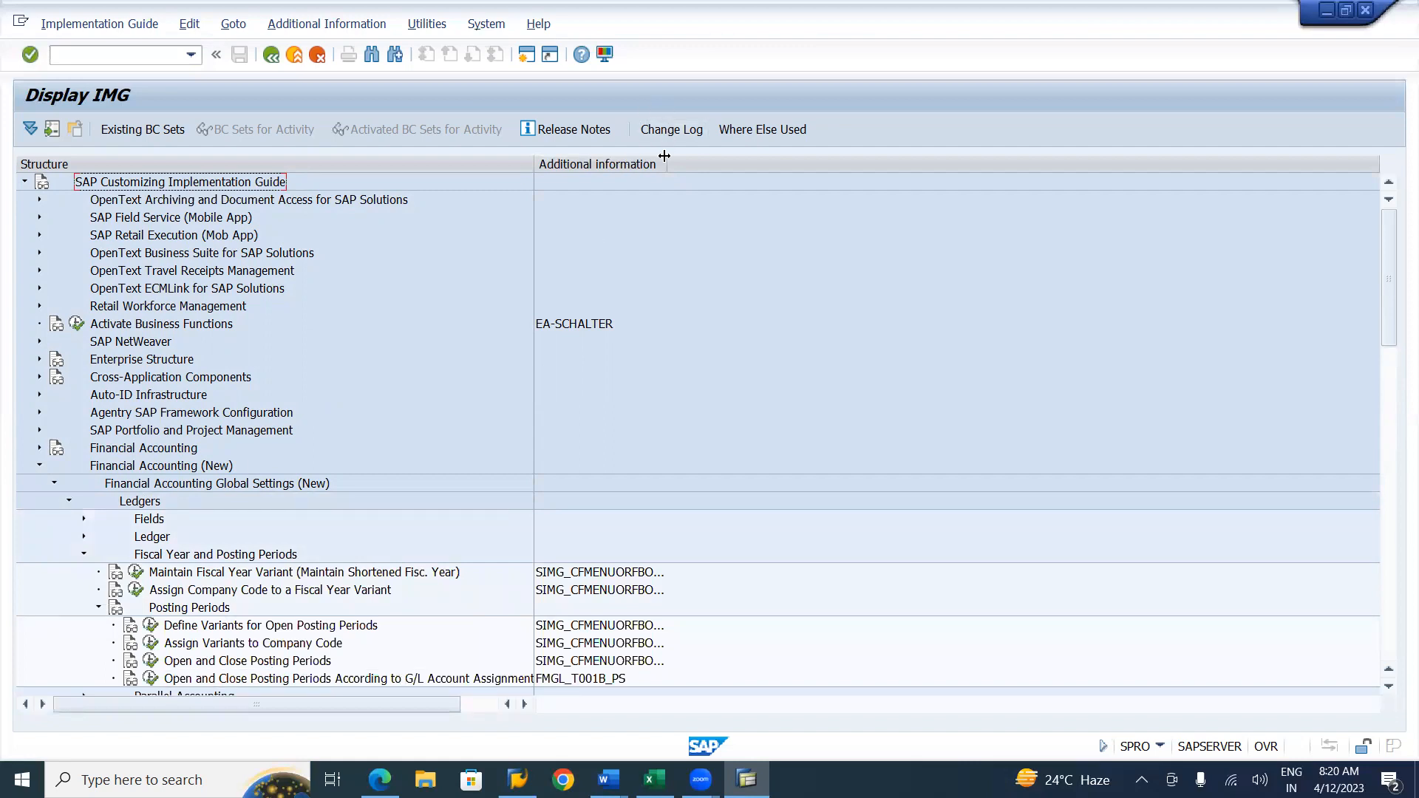
left_click_drag(665, 156, 704, 159)
left_click(150, 662)
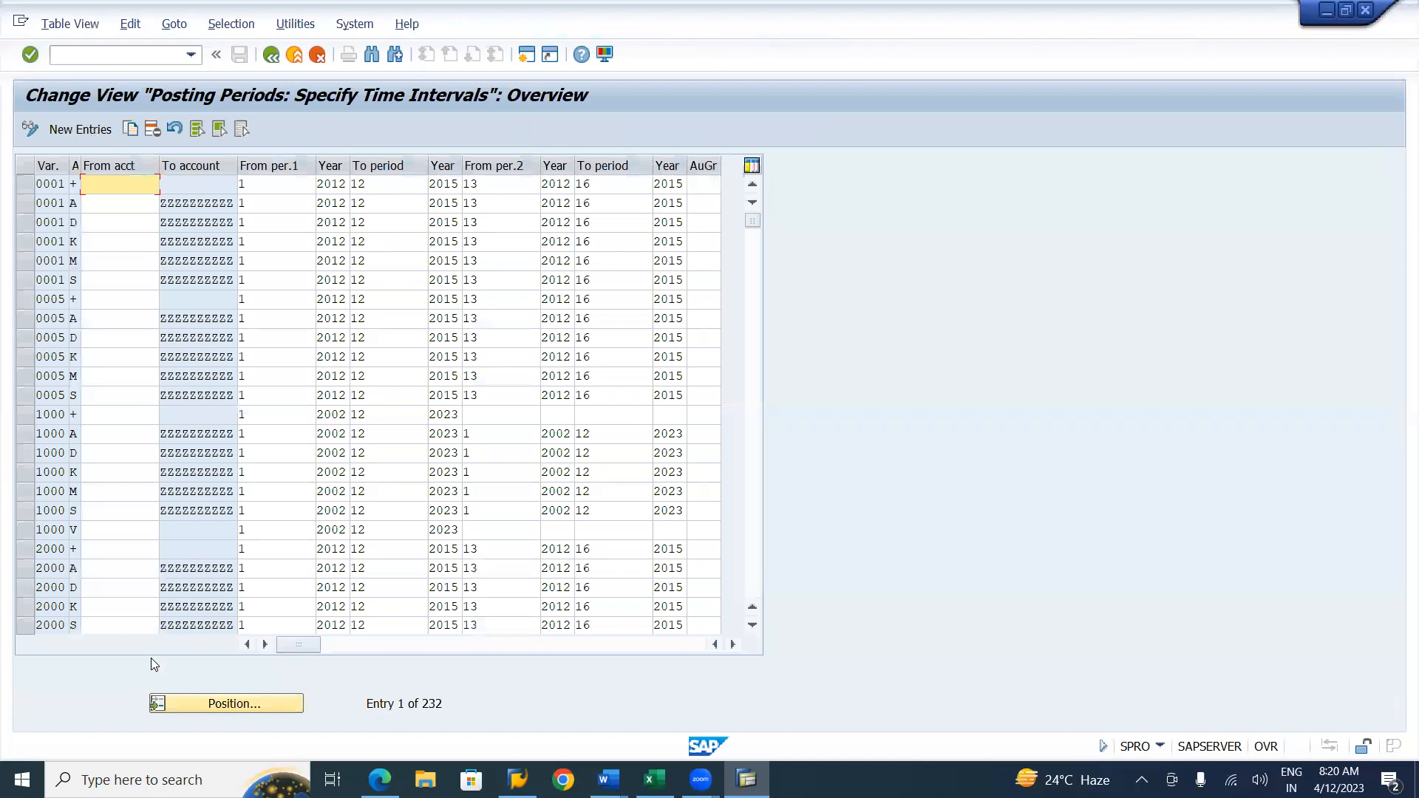
Step: Start a new posting period entry with variant BPV3 and account type K (Vendors)
left_click(76, 130)
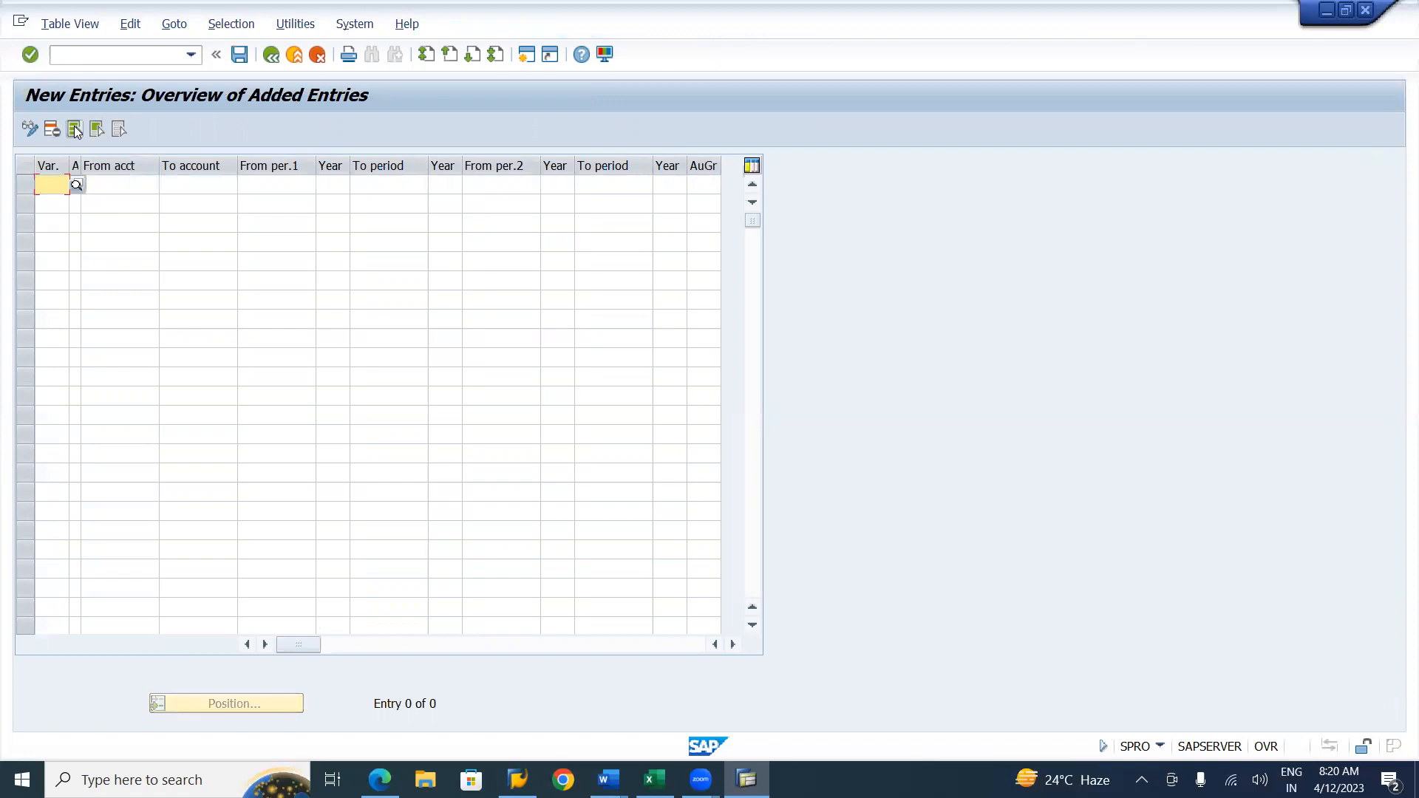
left_click(76, 186)
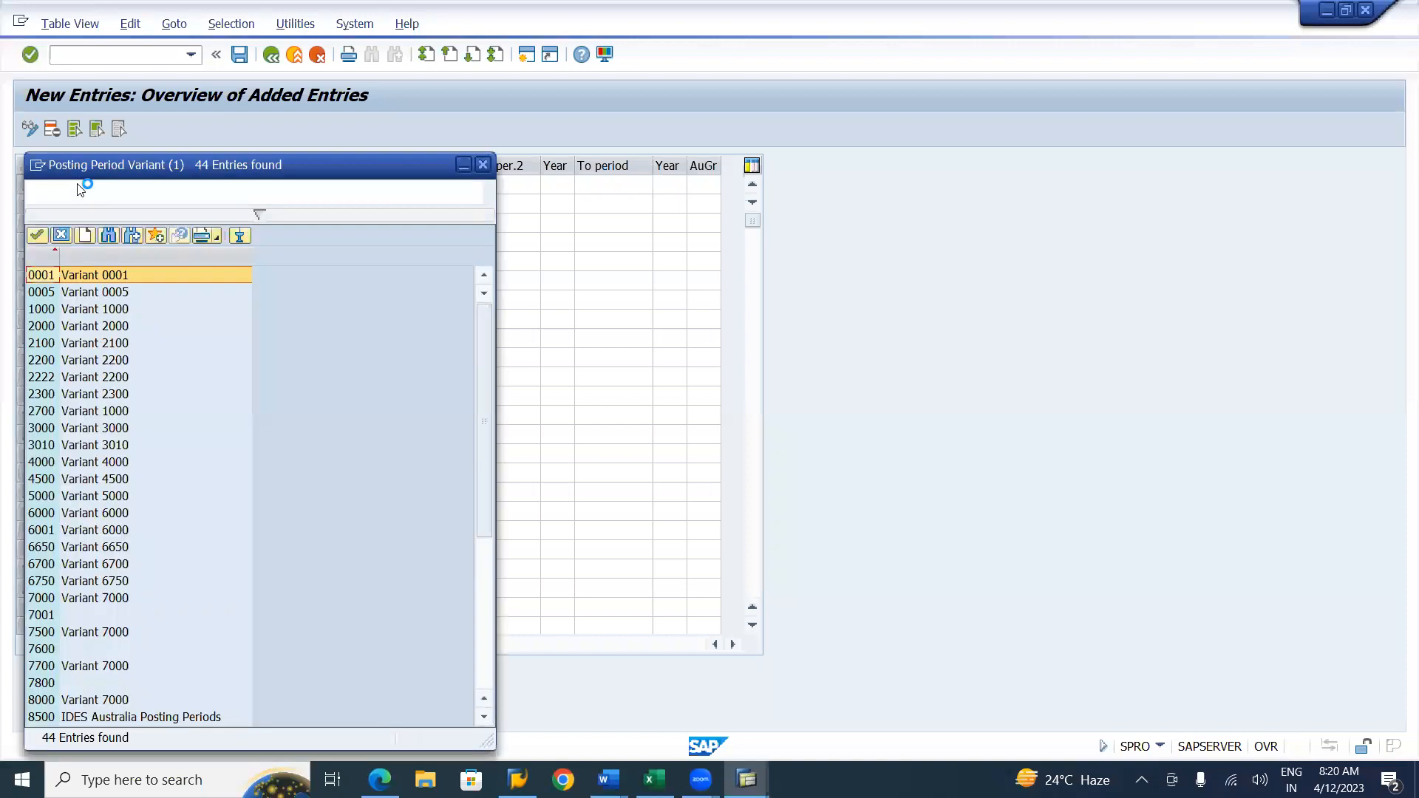
left_click(482, 676)
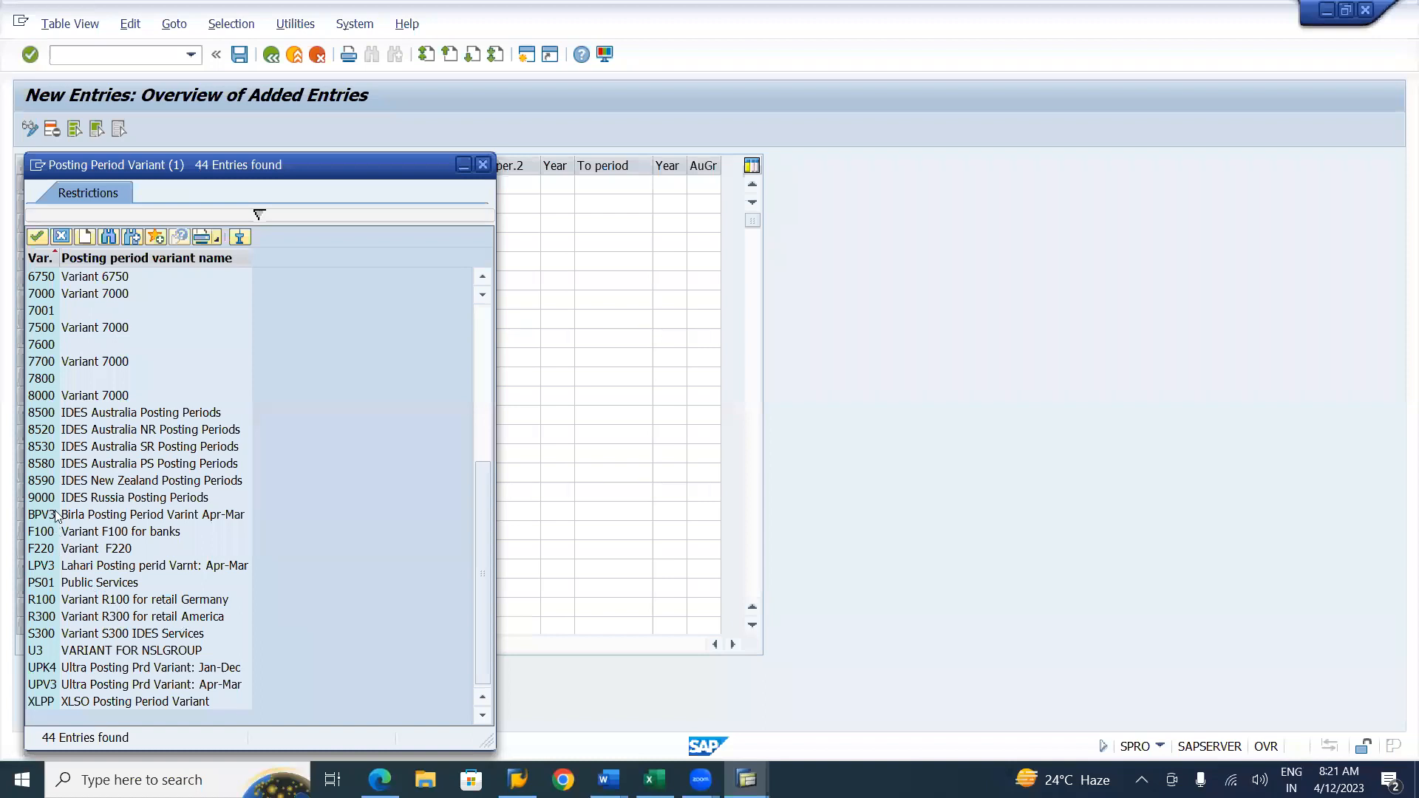
double_click(91, 519)
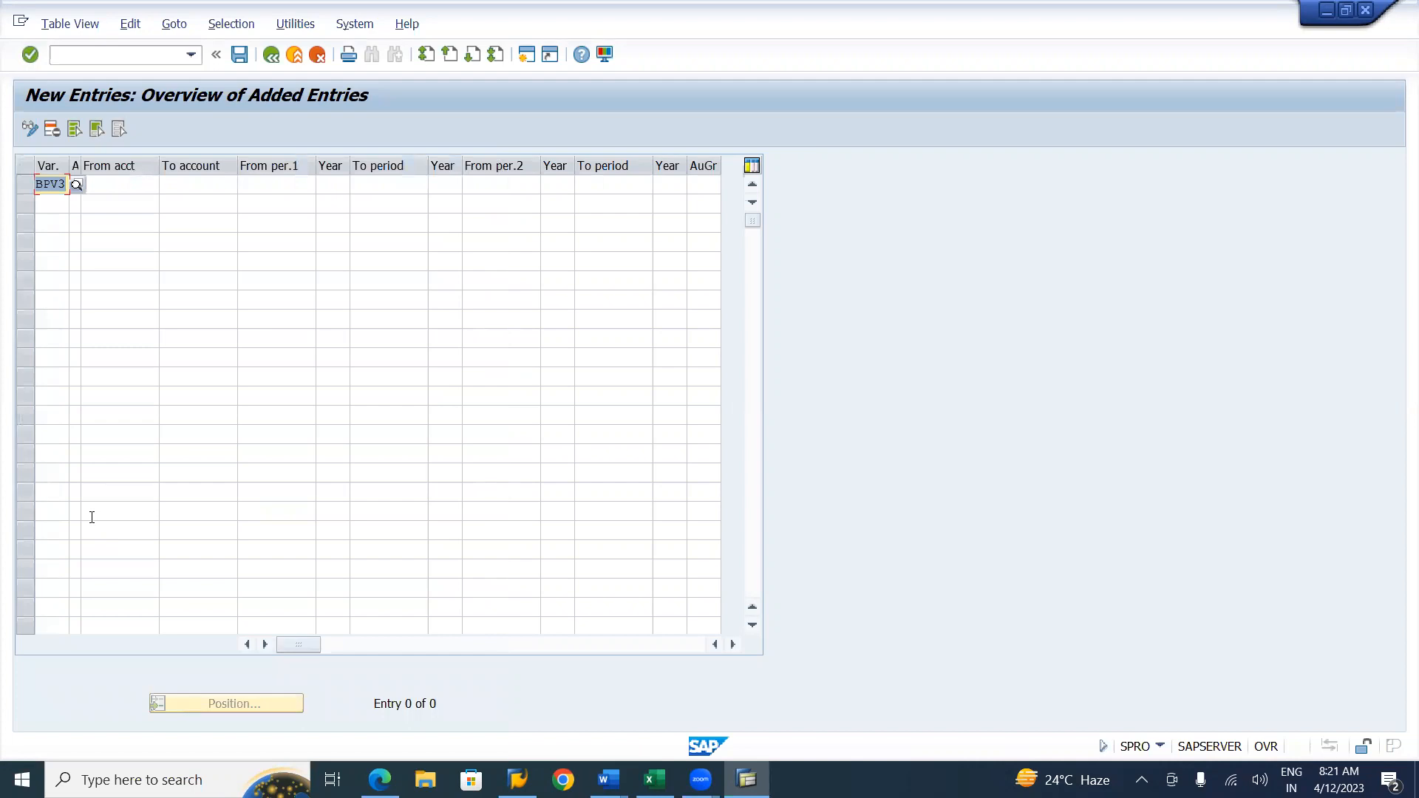
key("Tab")
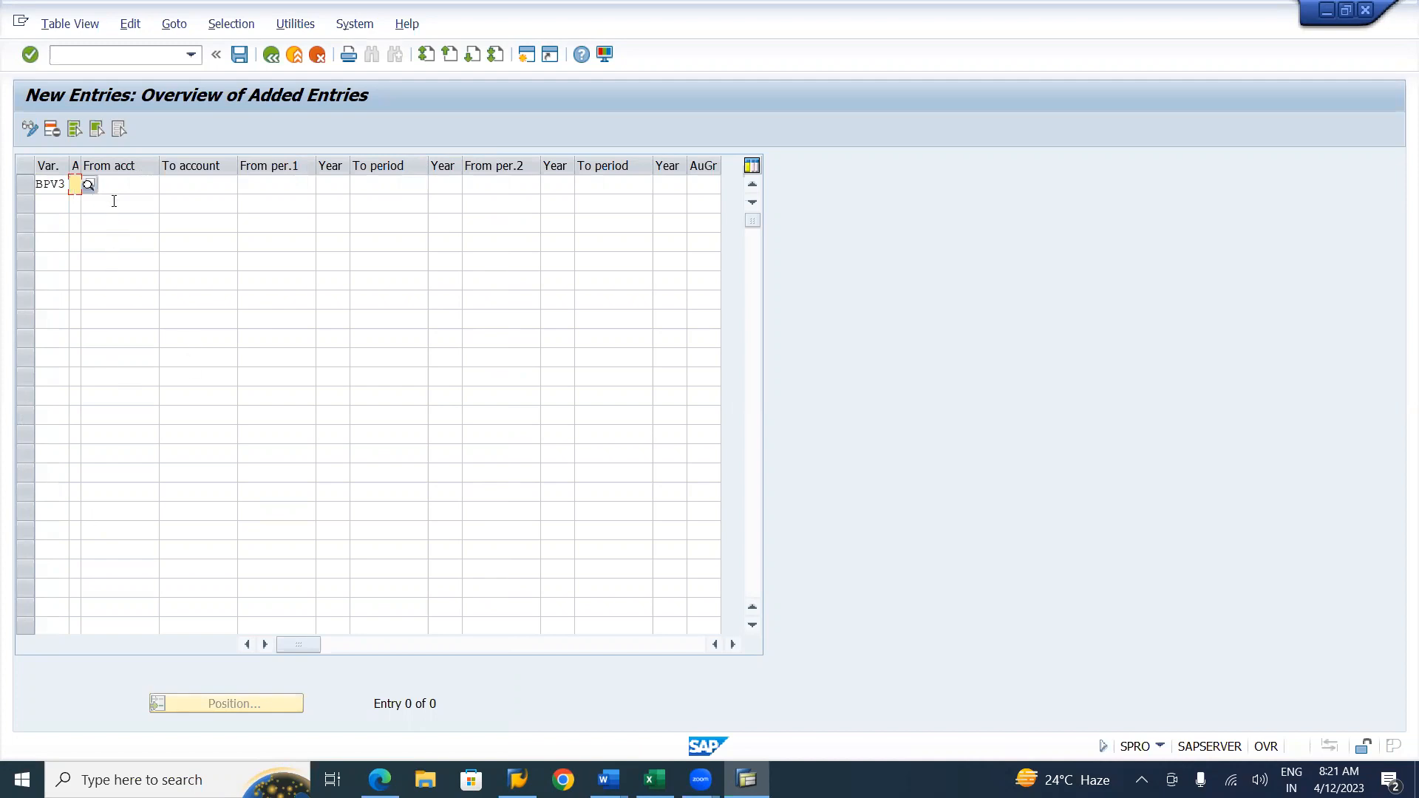
left_click(88, 185)
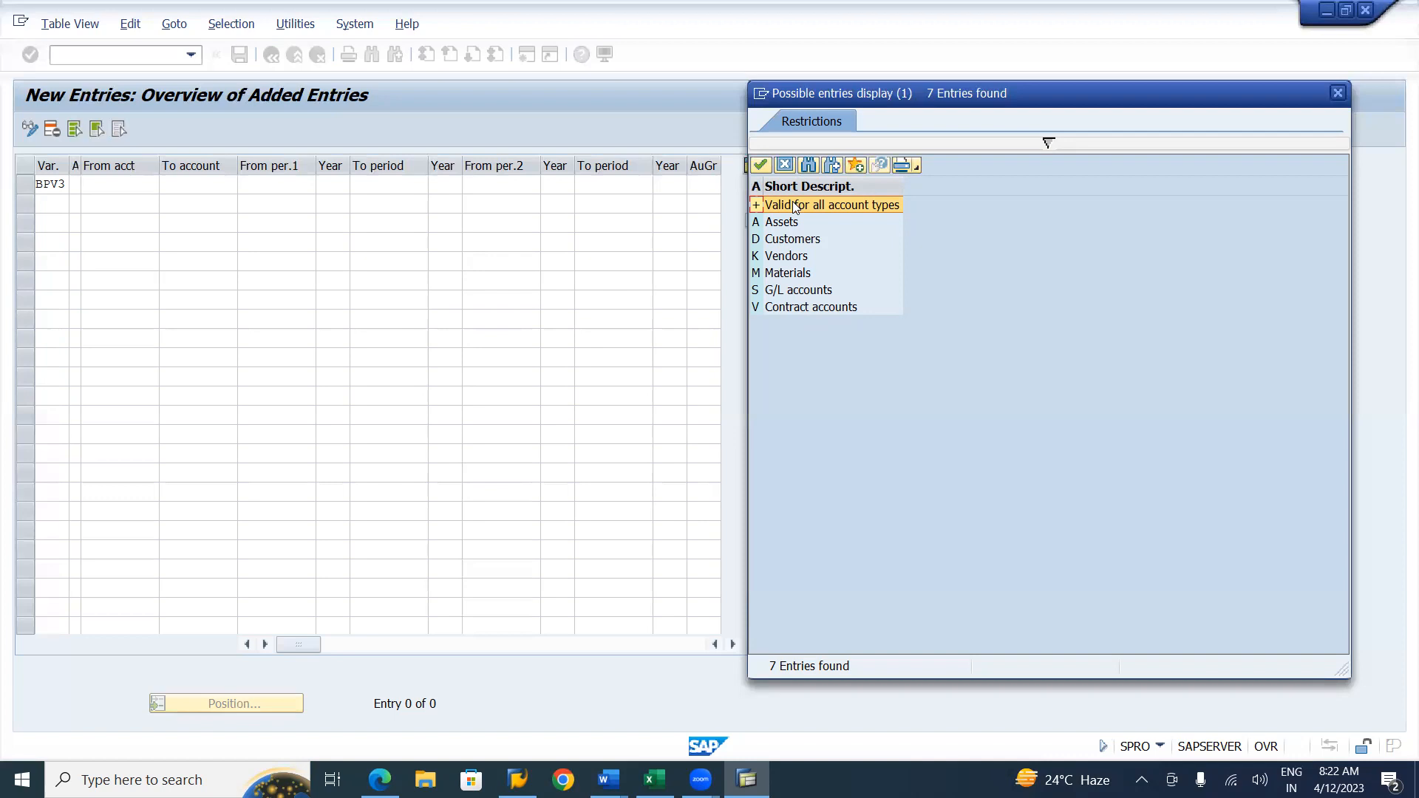
double_click(793, 259)
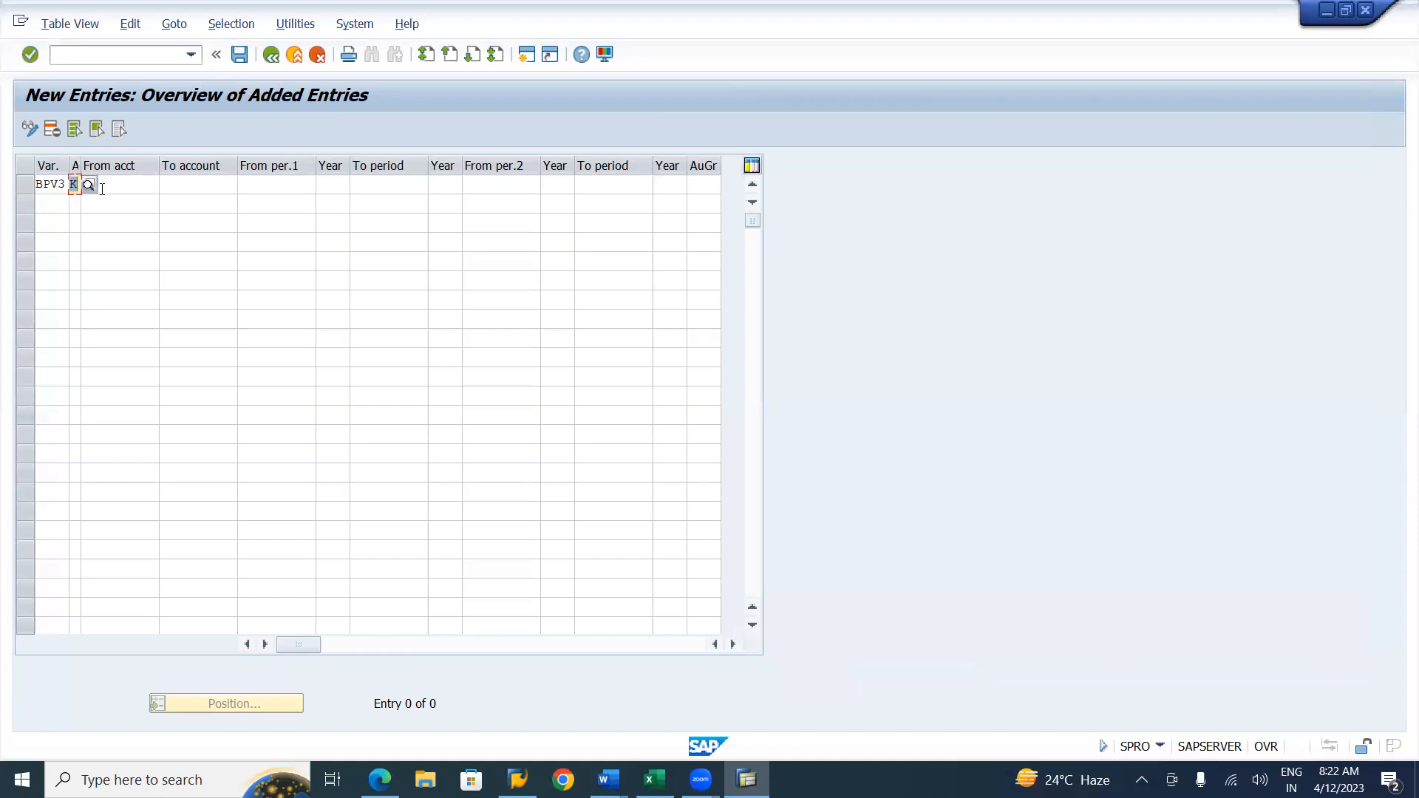
Step: Change the BPV3 entry's account type to + (Valid for all account types) and leave its account range blank
left_click(88, 185)
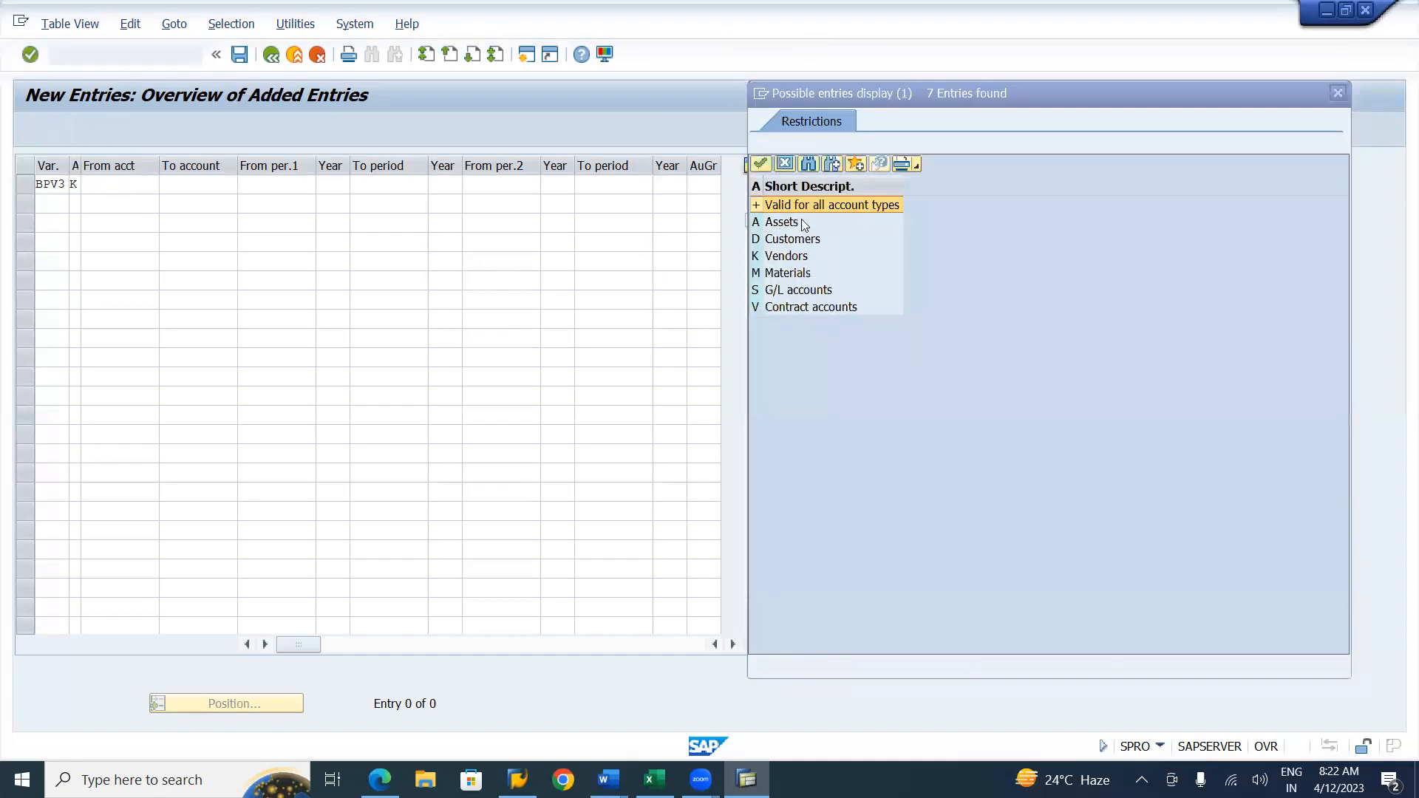
double_click(813, 209)
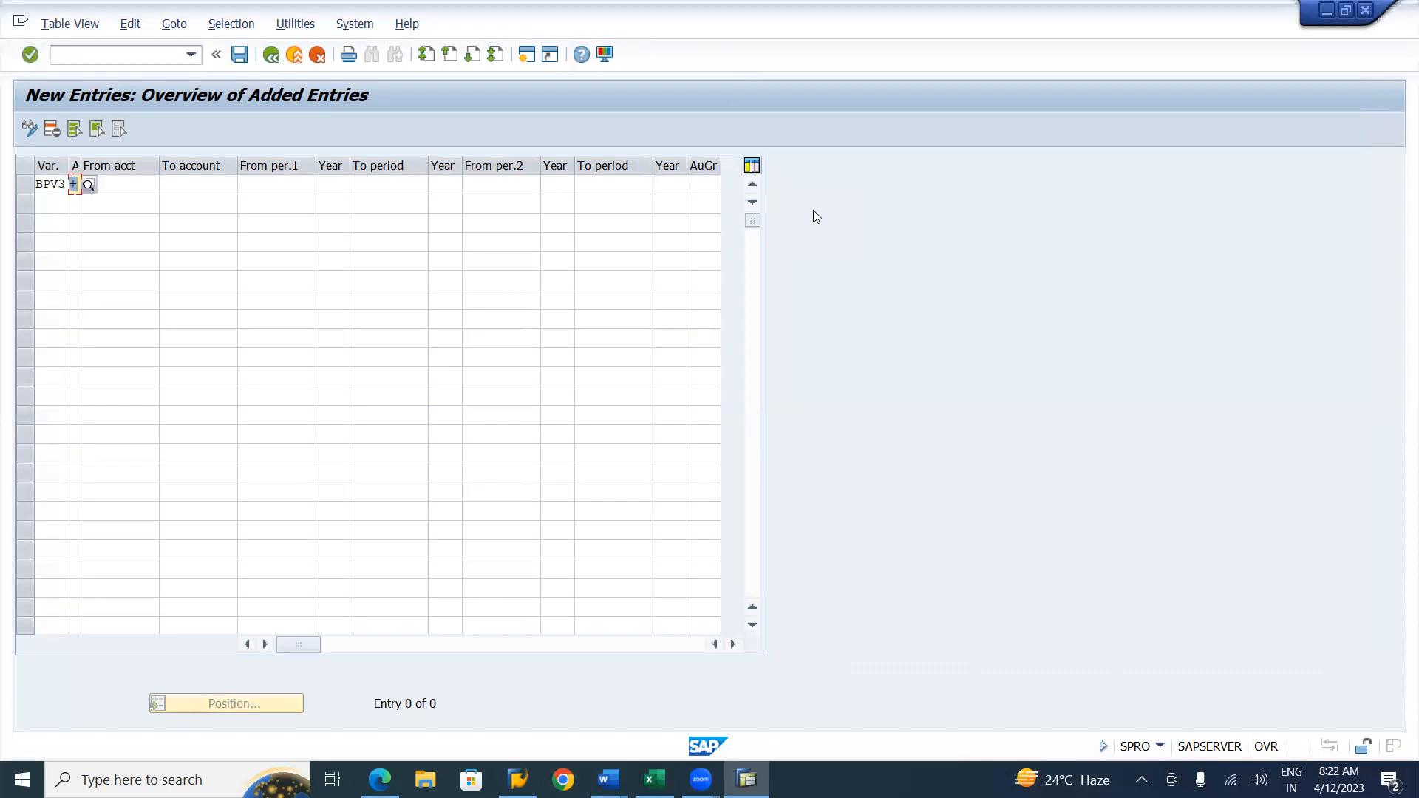
left_click(154, 191)
key("Tab")
key("Tab")
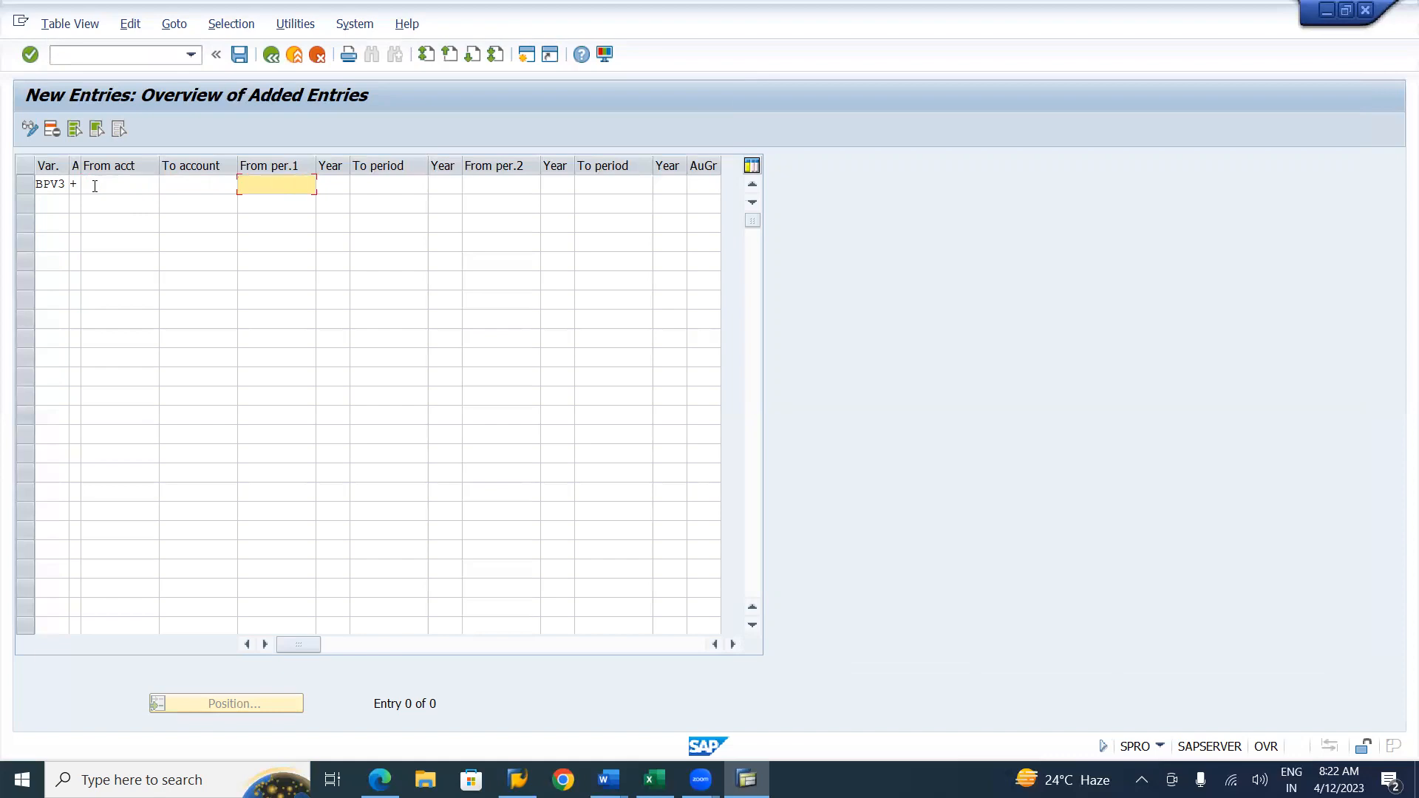
Step: Set the entry's first posting interval from period 1 of 2023 to period 12 of 2023
type("1")
key("Tab")
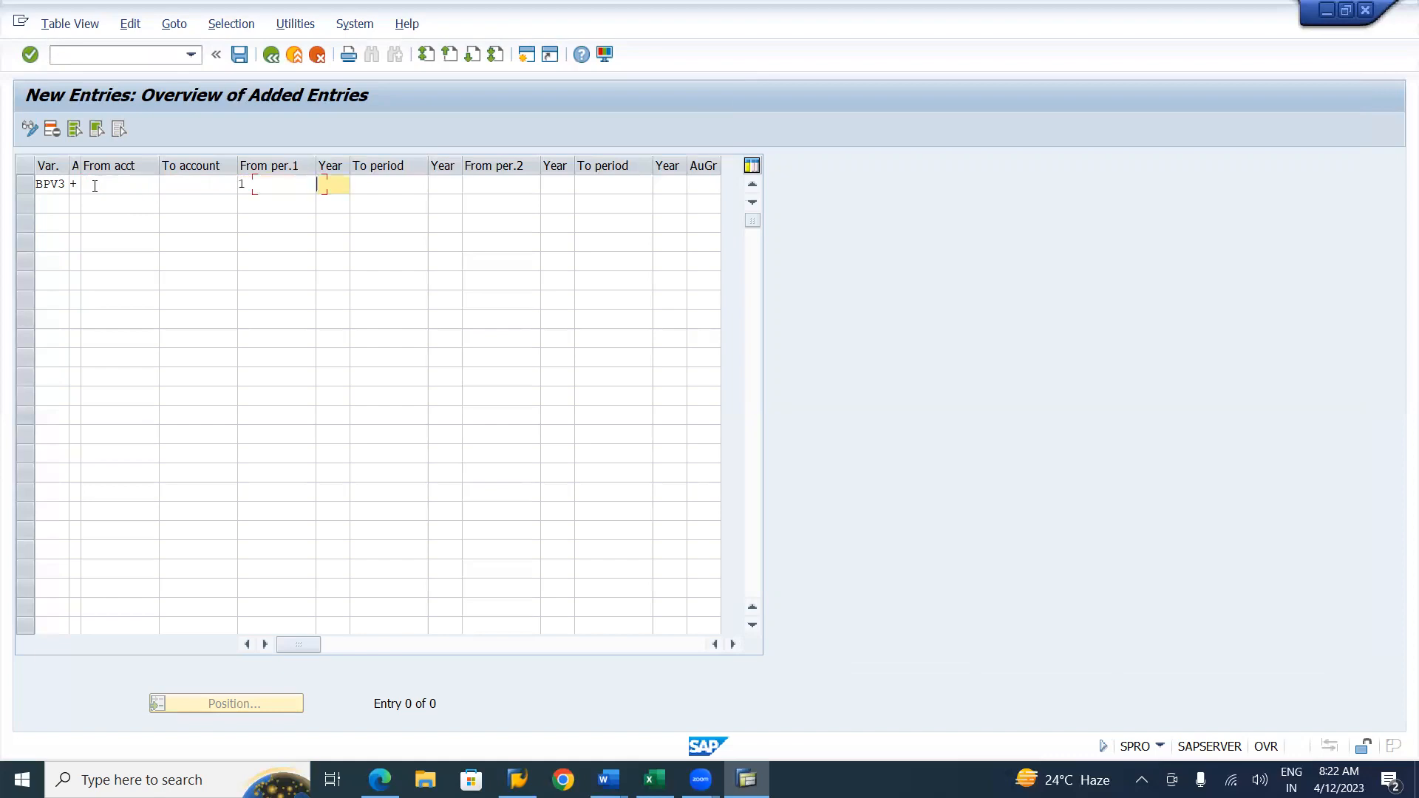
type("2023")
key("Tab")
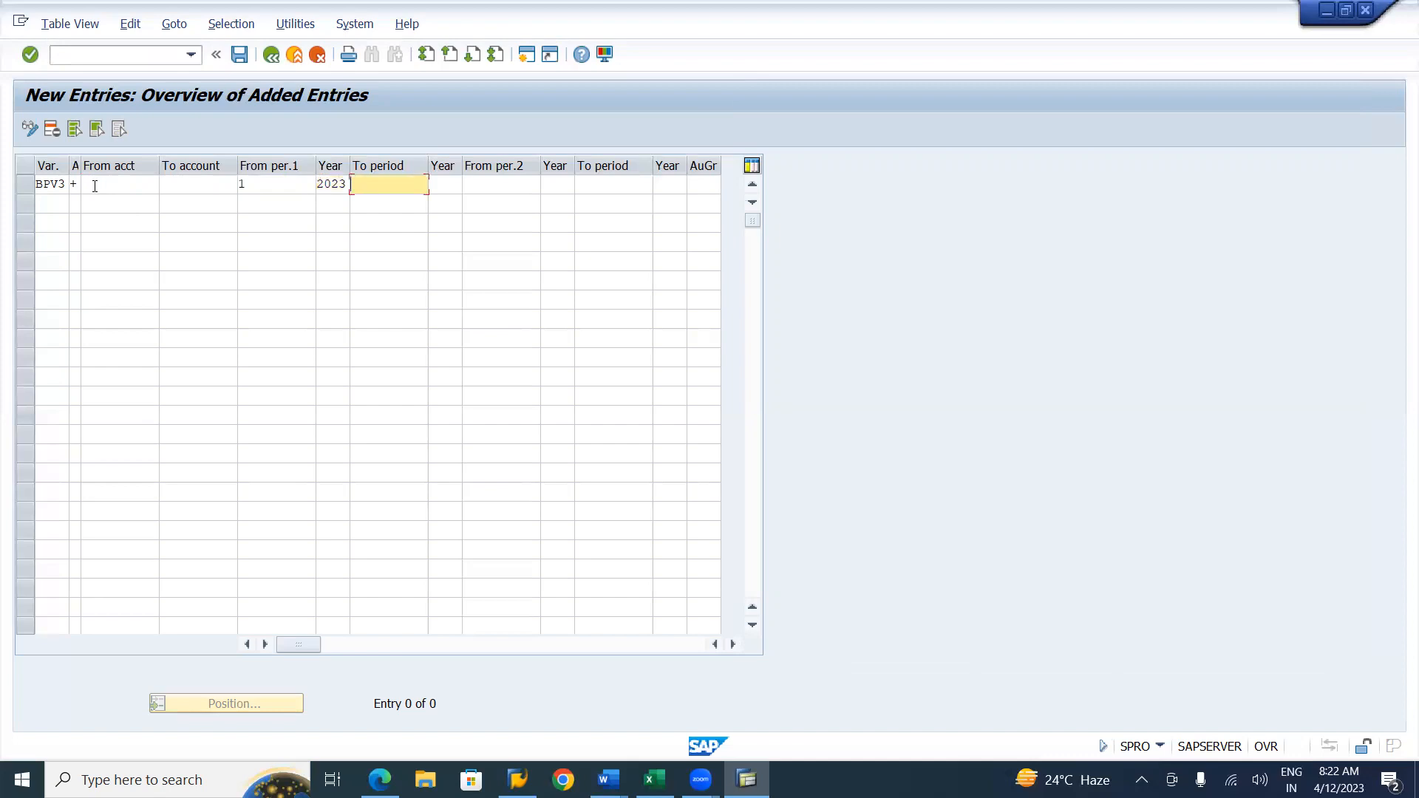
type("12")
key("Tab")
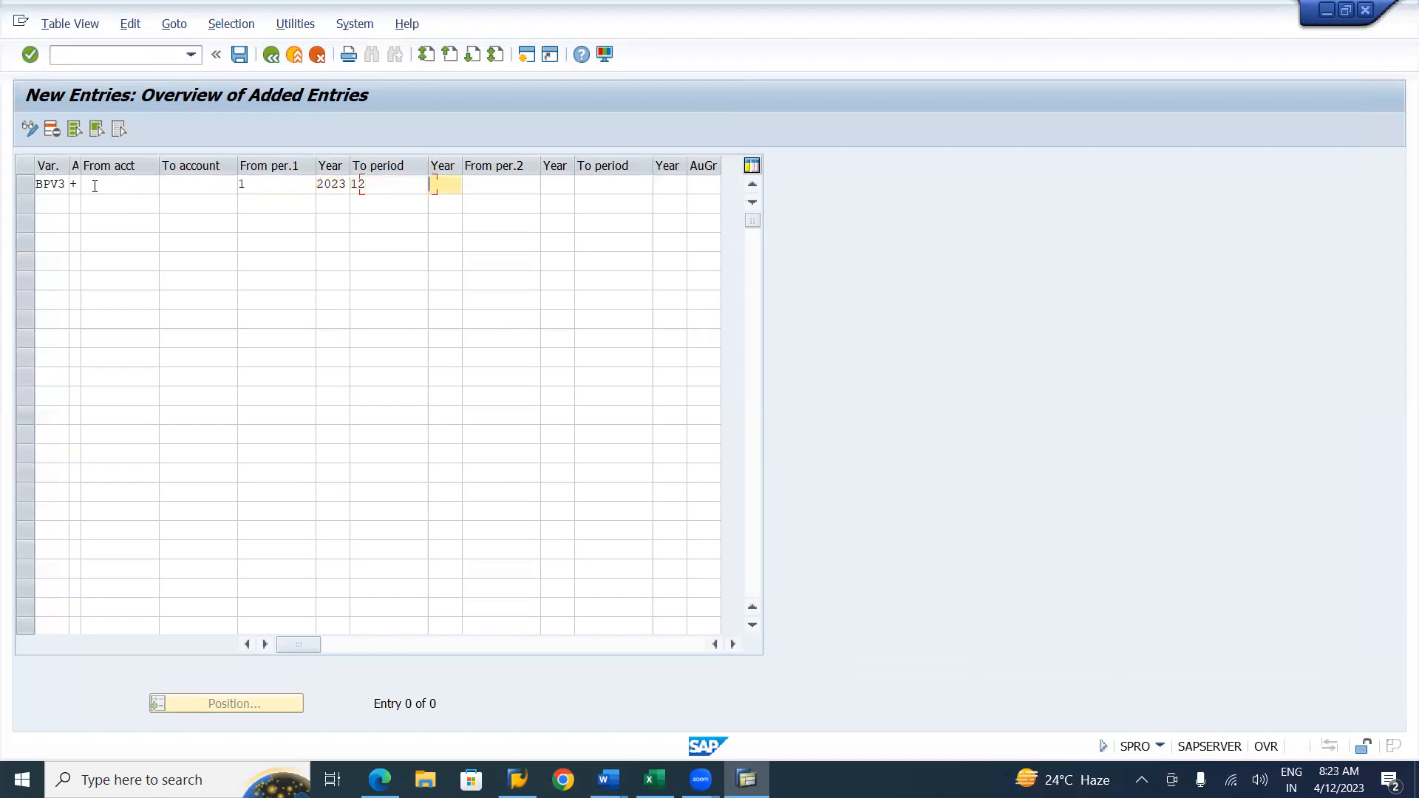
type("2023")
key("Tab")
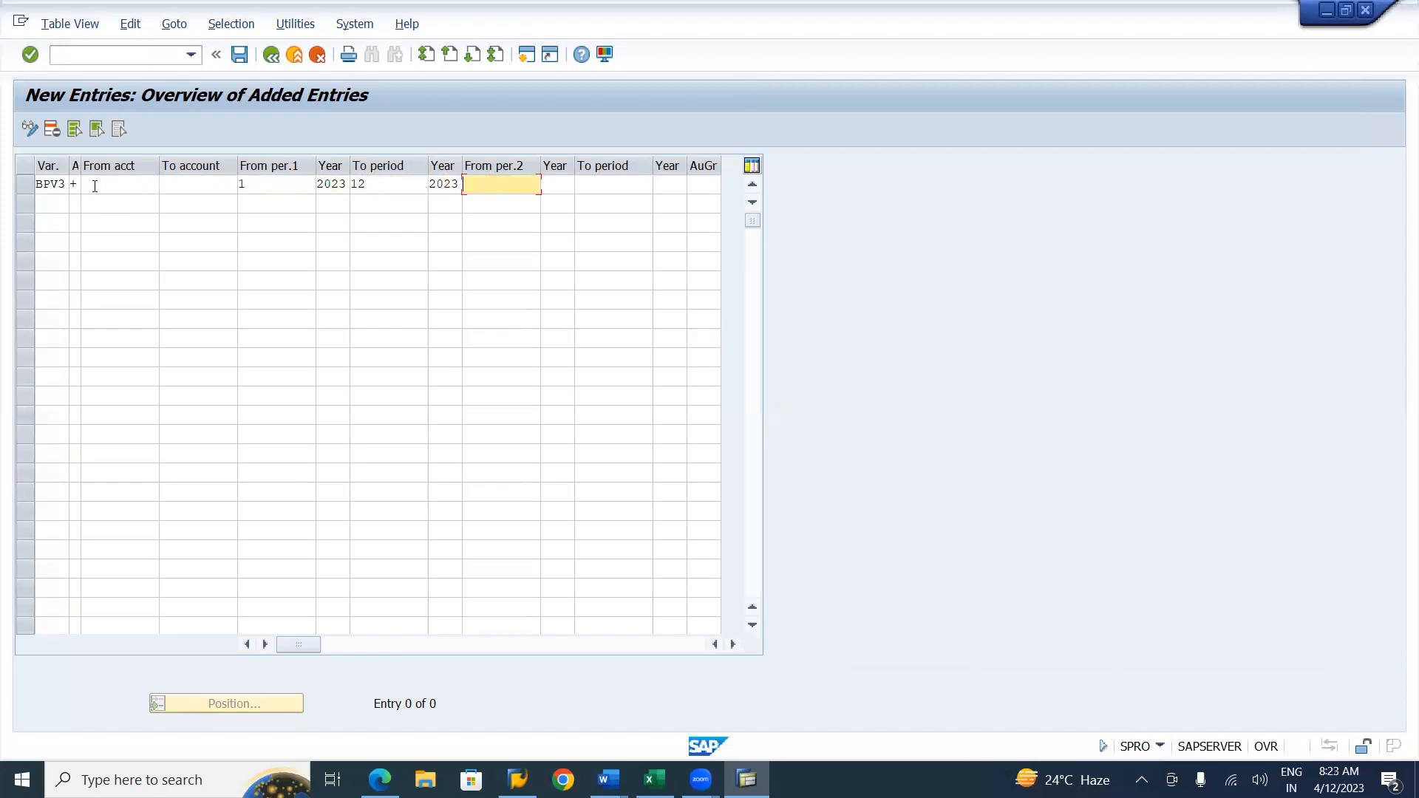
Step: Set the entry's second posting interval from period 13 of 2023 to period 16 of 2023, leaving the authorization group blank
type("13")
key("Tab")
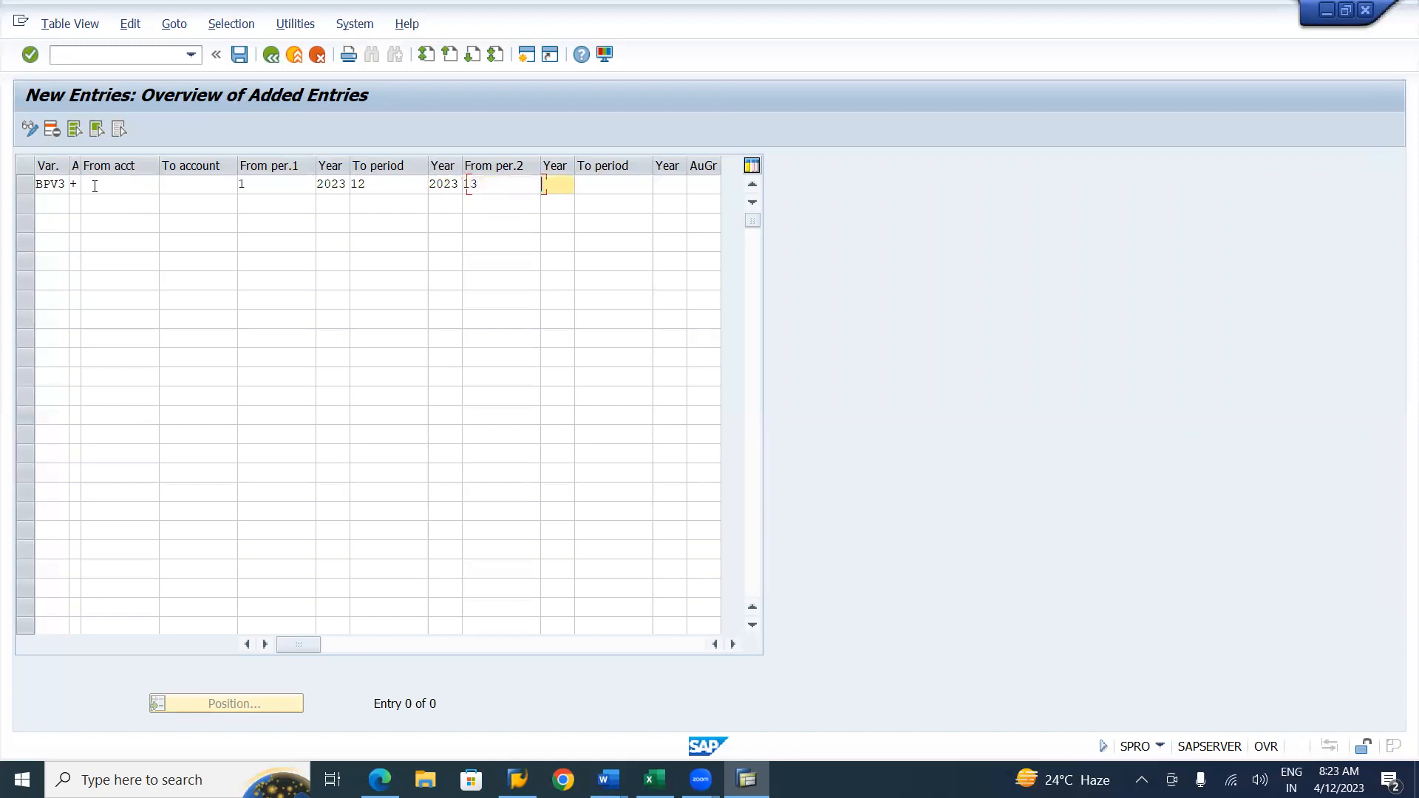
type("2023")
key("Tab")
type("16")
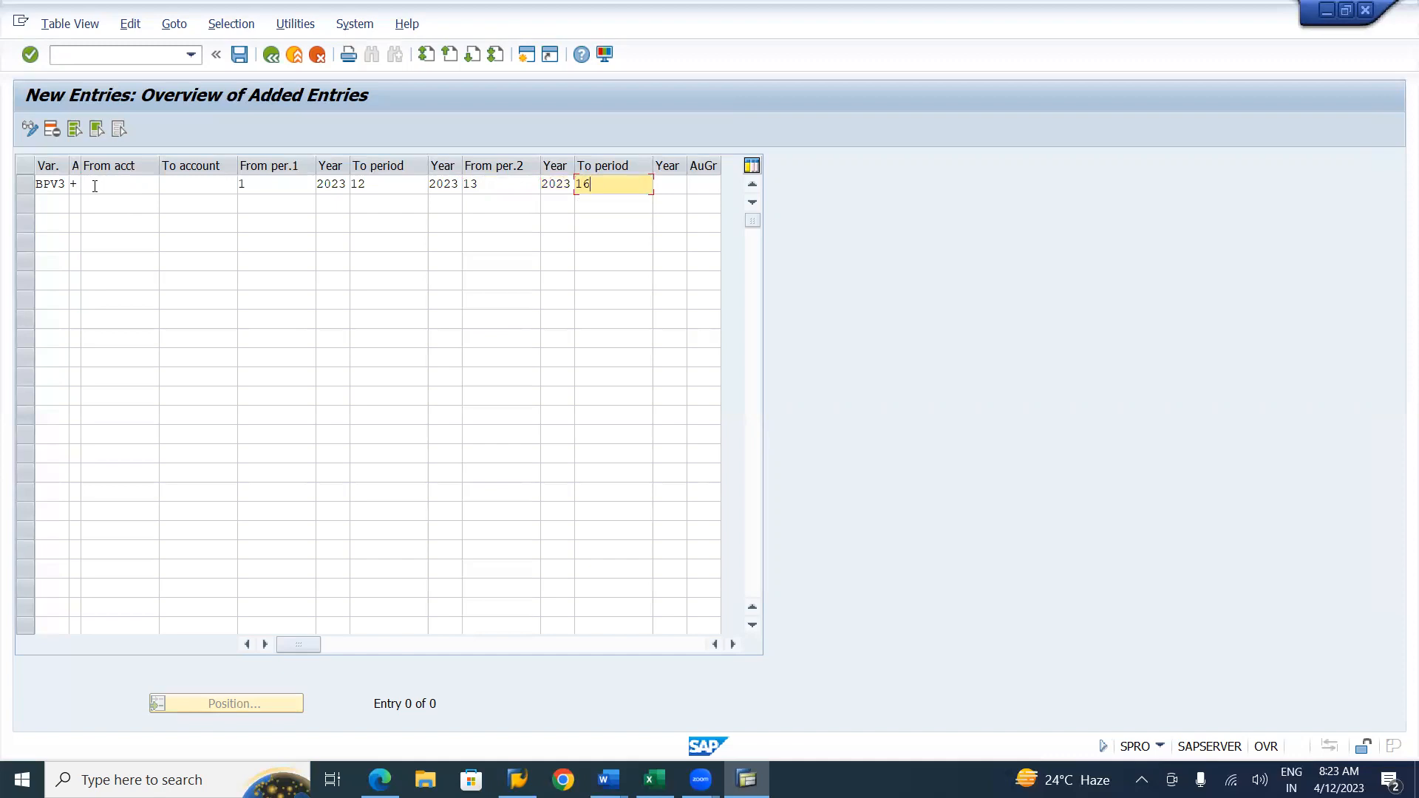
key("Tab")
type("2023")
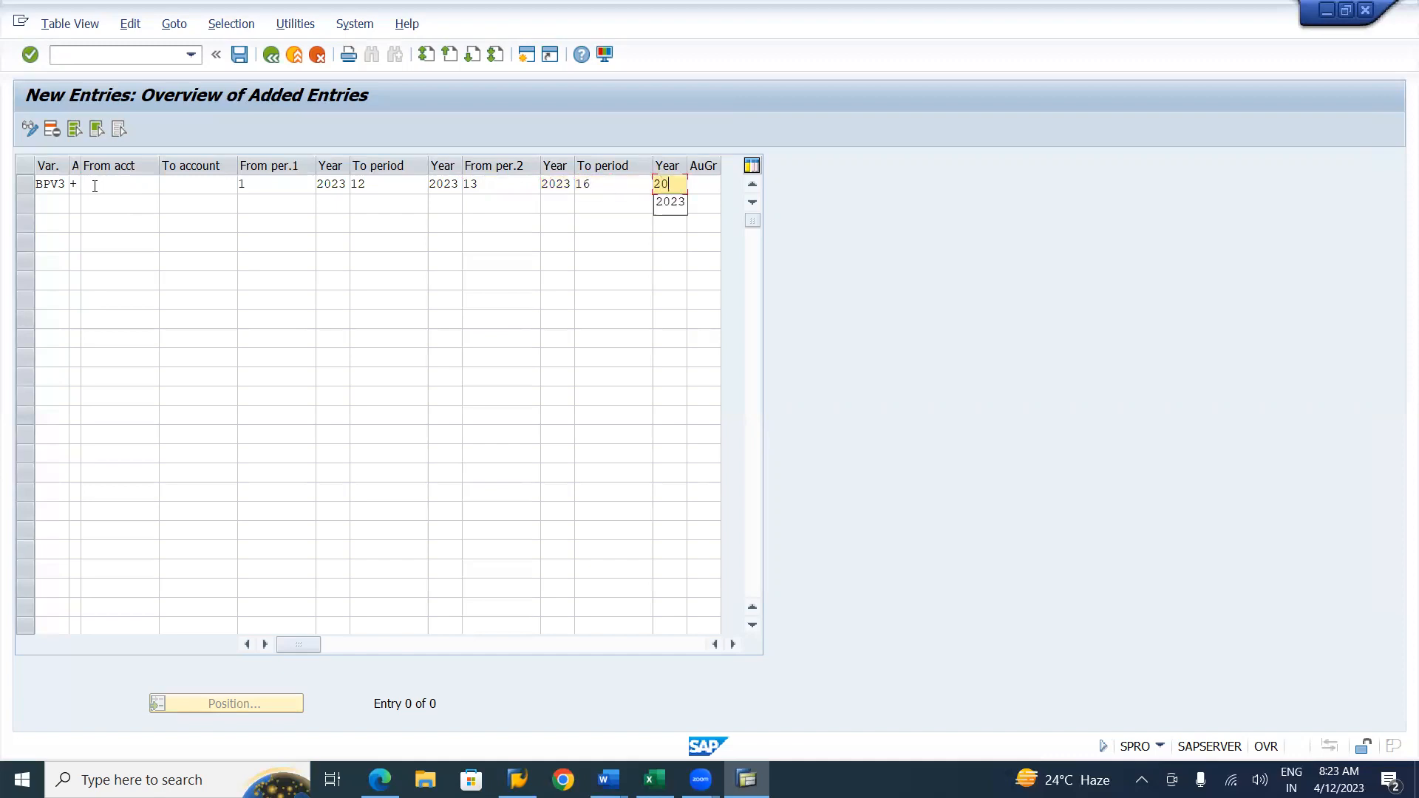
key("Tab")
key("Tab")
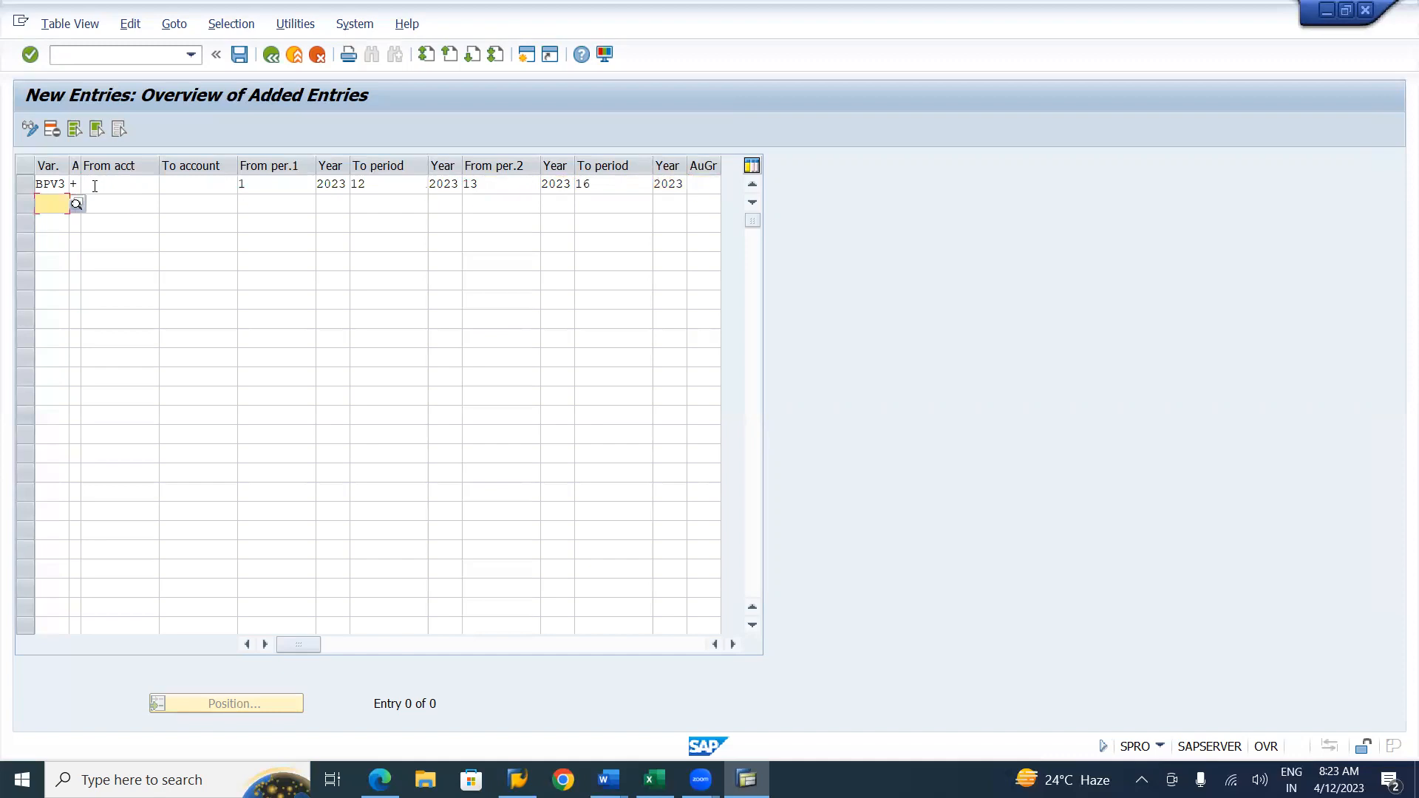
key("shift+Tab")
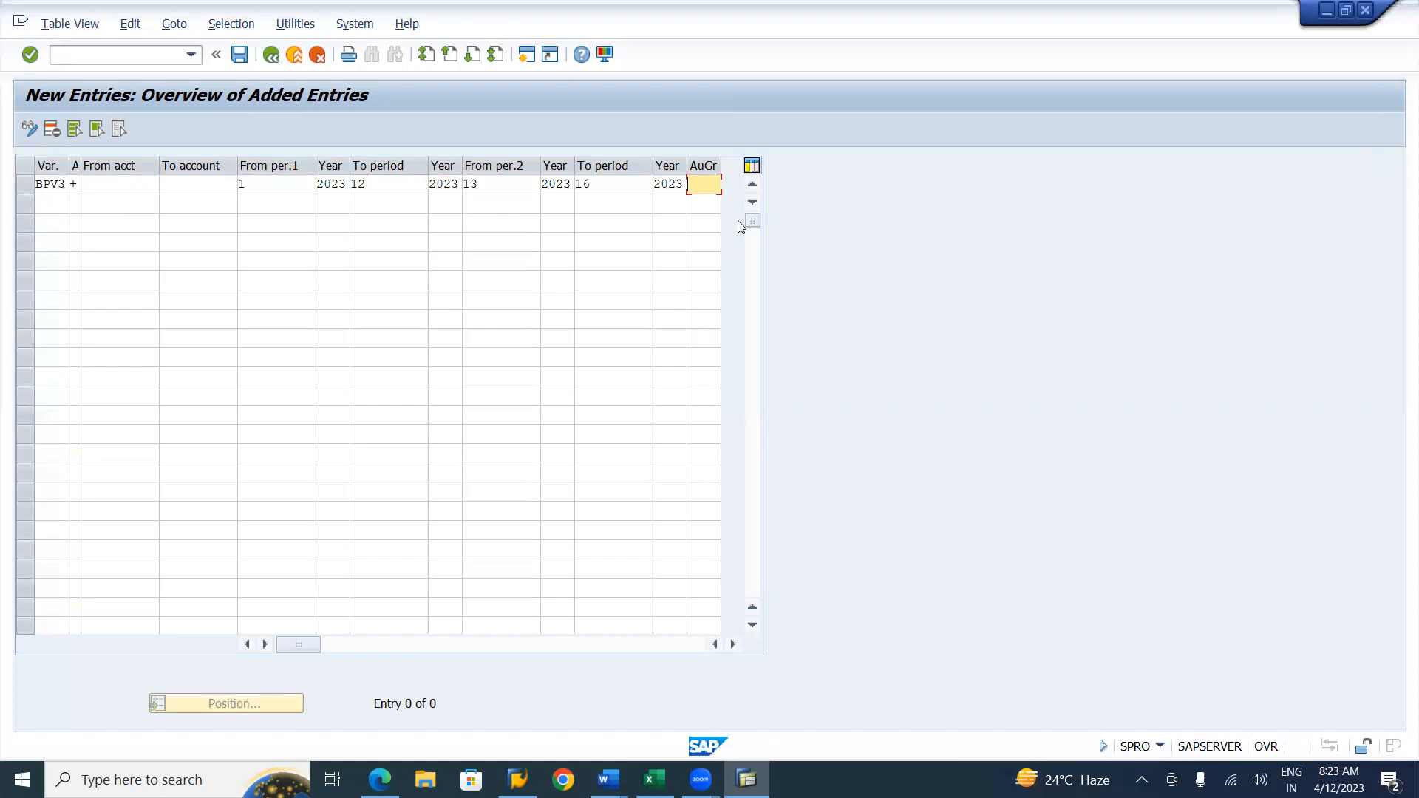
Step: Change the first interval's To period and both the From and To periods of the second interval to 1
left_click(378, 183)
key("BackSpace")
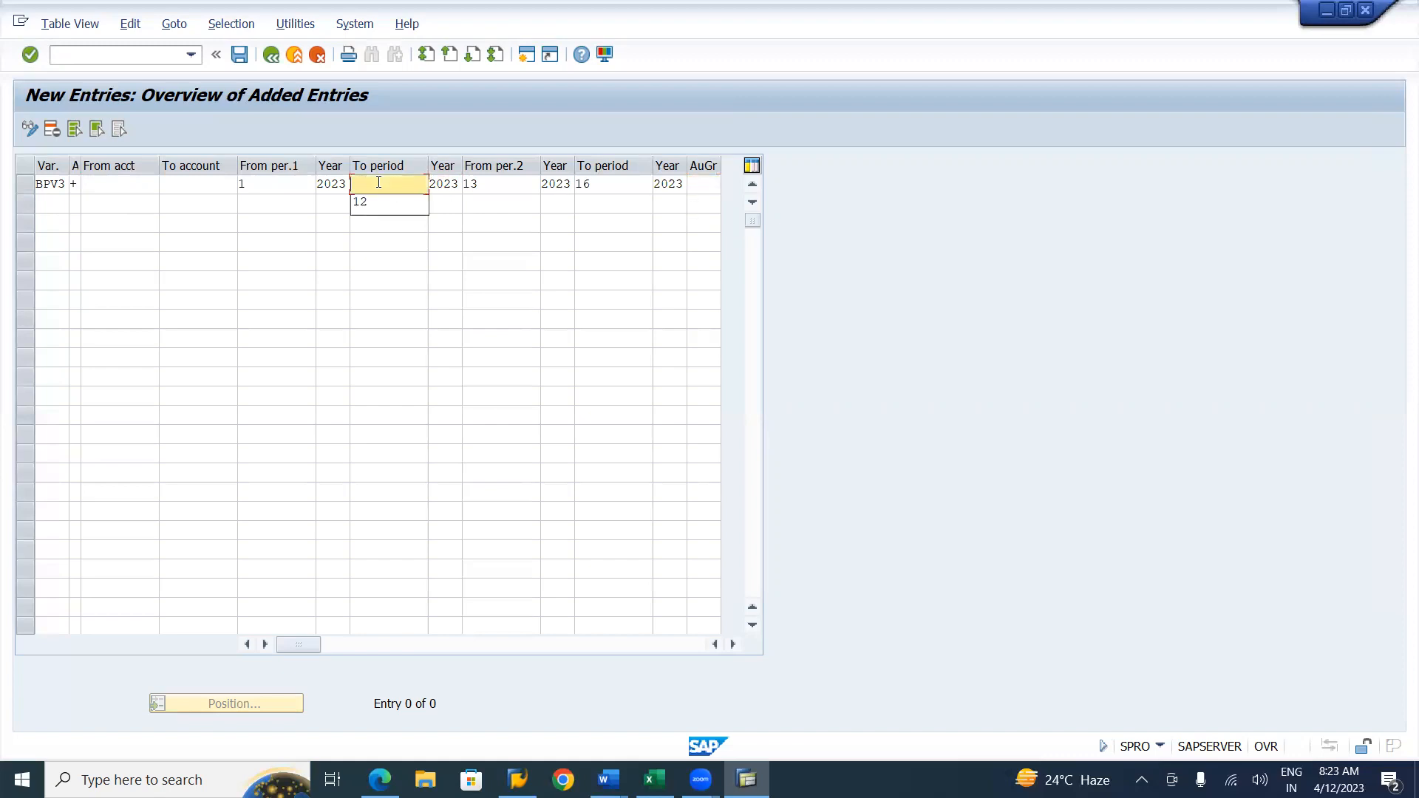
key("Tab")
key("Tab")
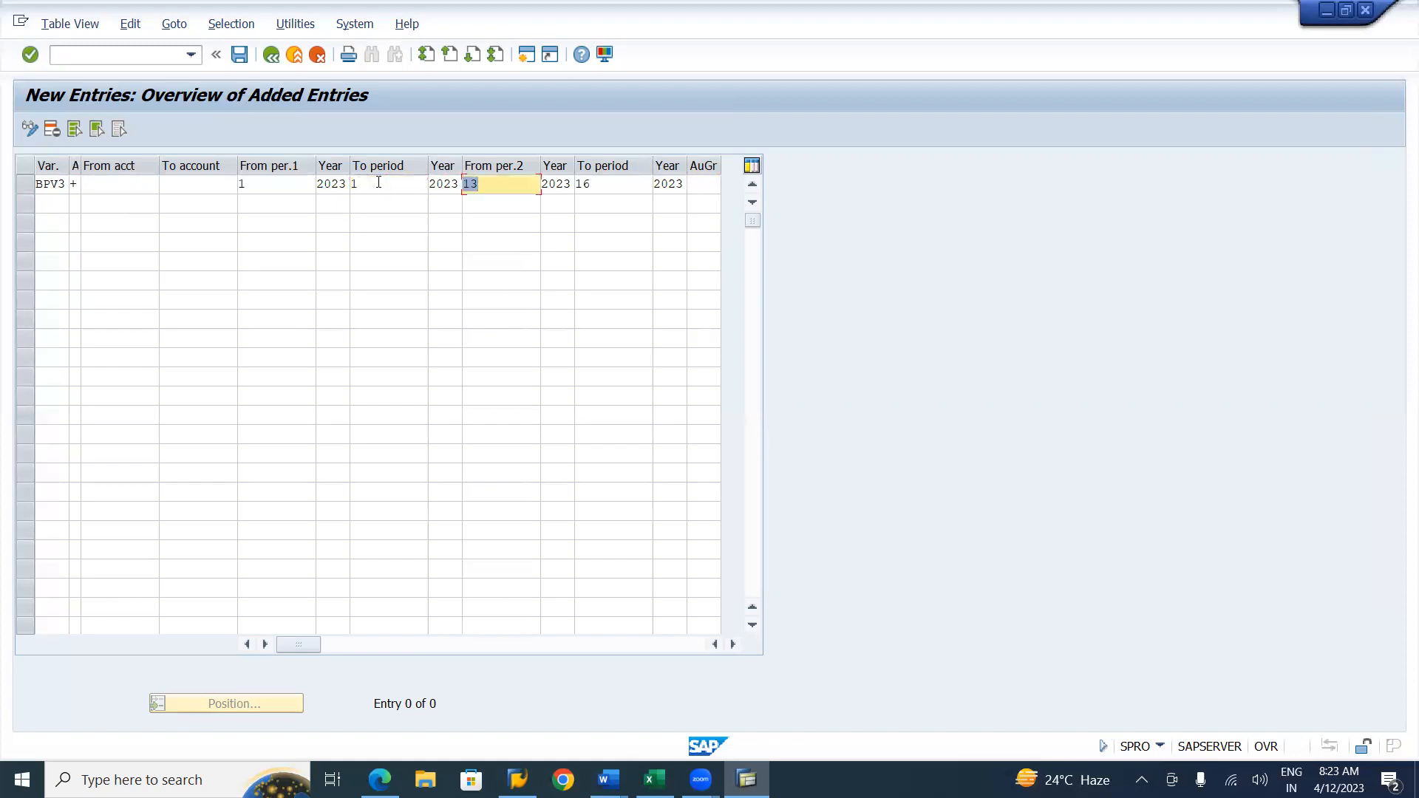
type("1")
key("Tab")
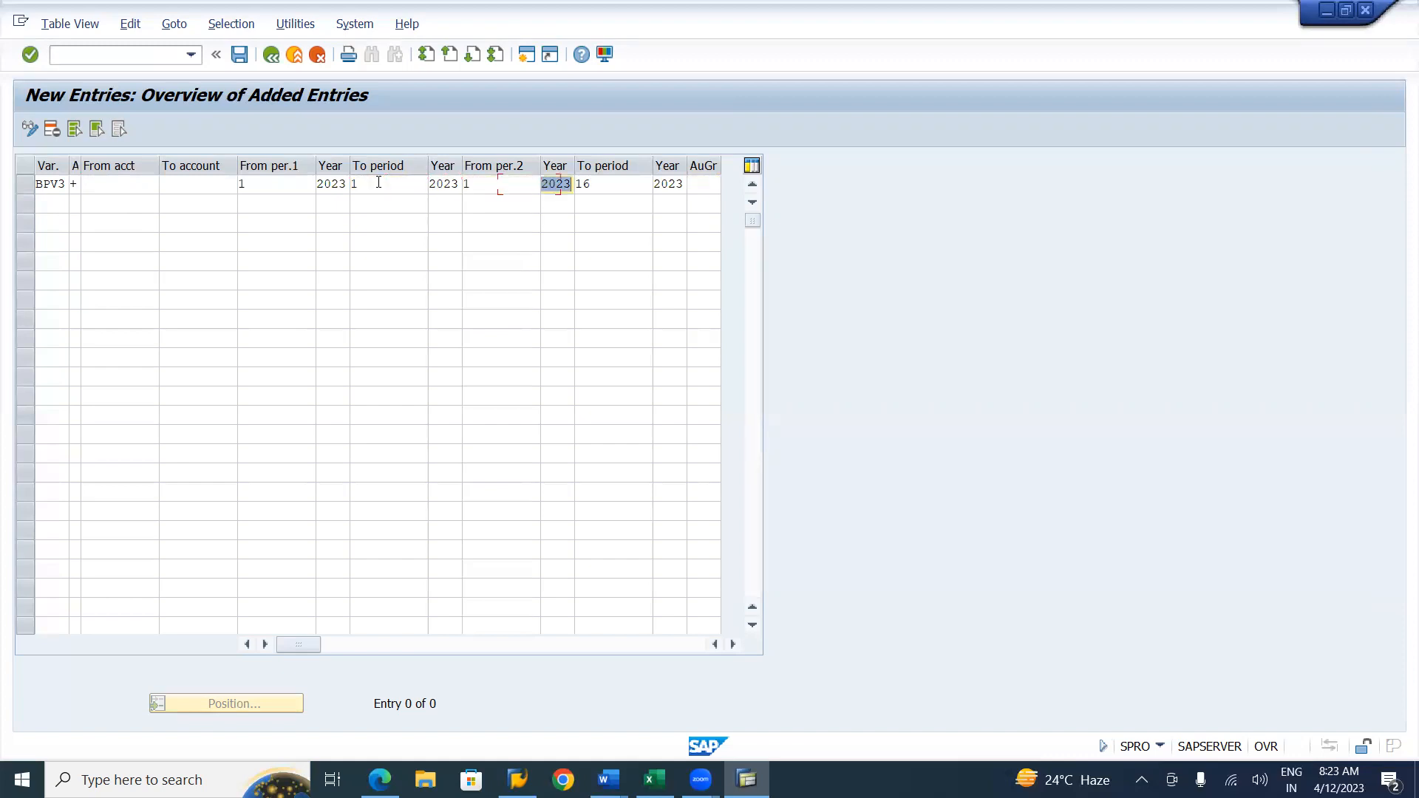
key("Tab")
key("BackSpace")
type("1")
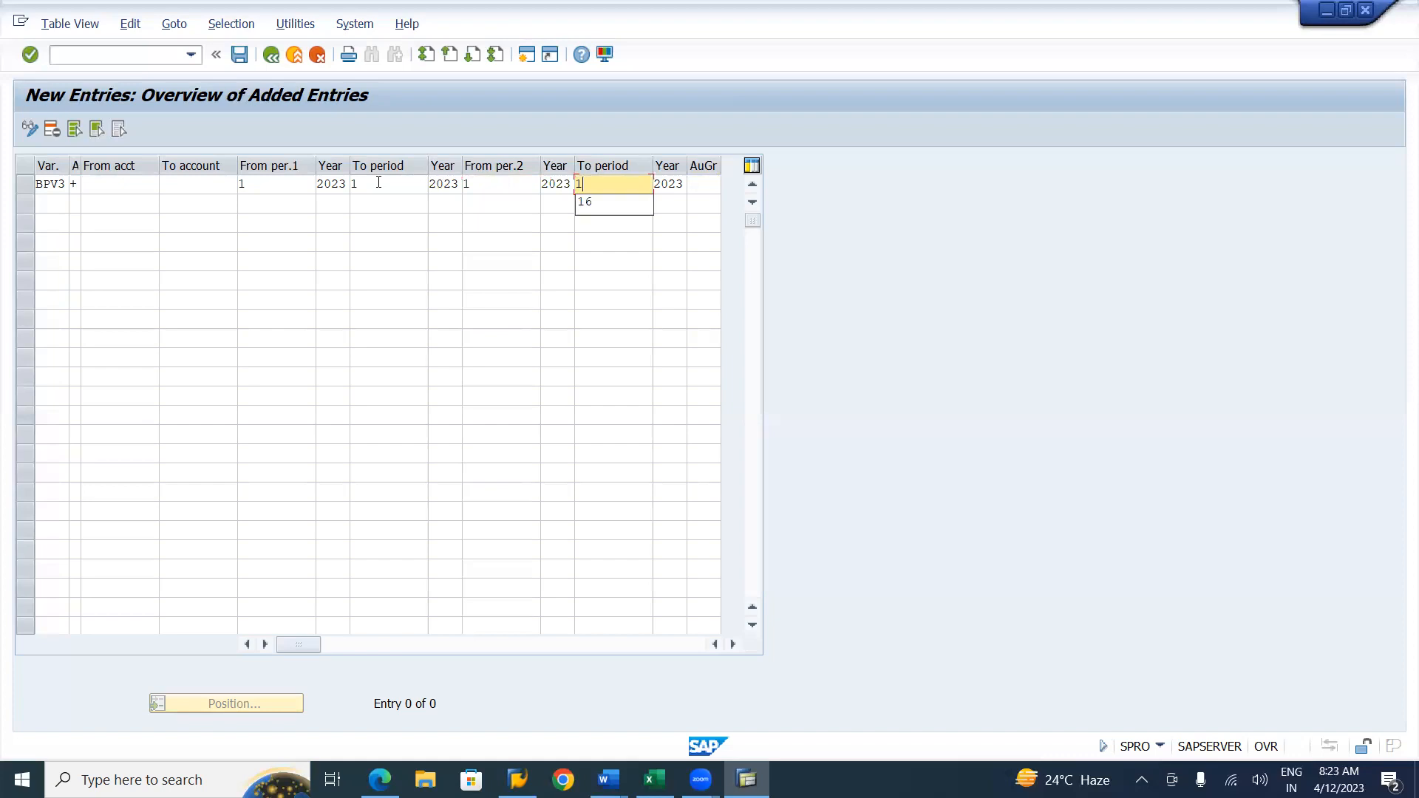
left_click(460, 302)
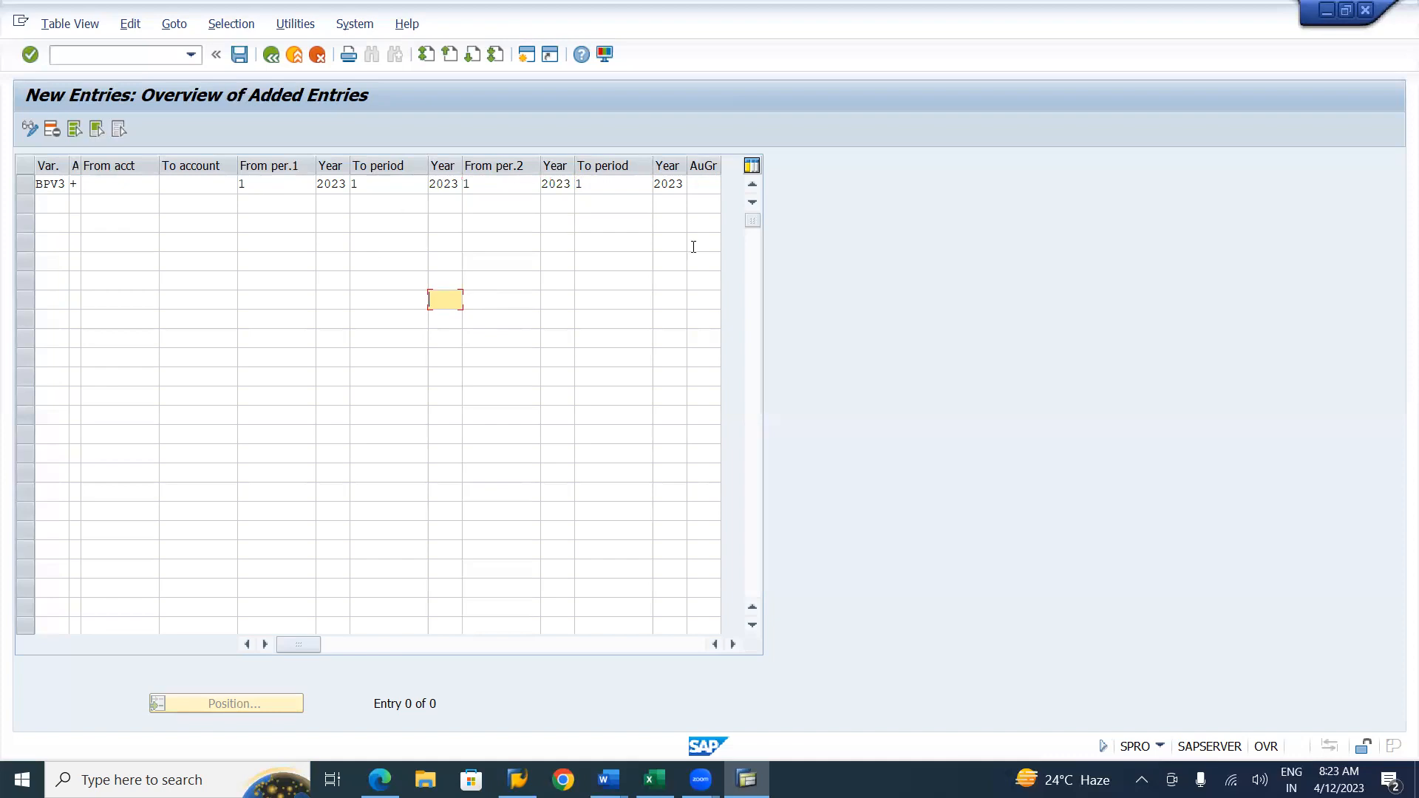
Step: Change the first interval's To period to 2 and clear the stray value entered in the row below
left_click(376, 186)
key("BackSpace")
type("2")
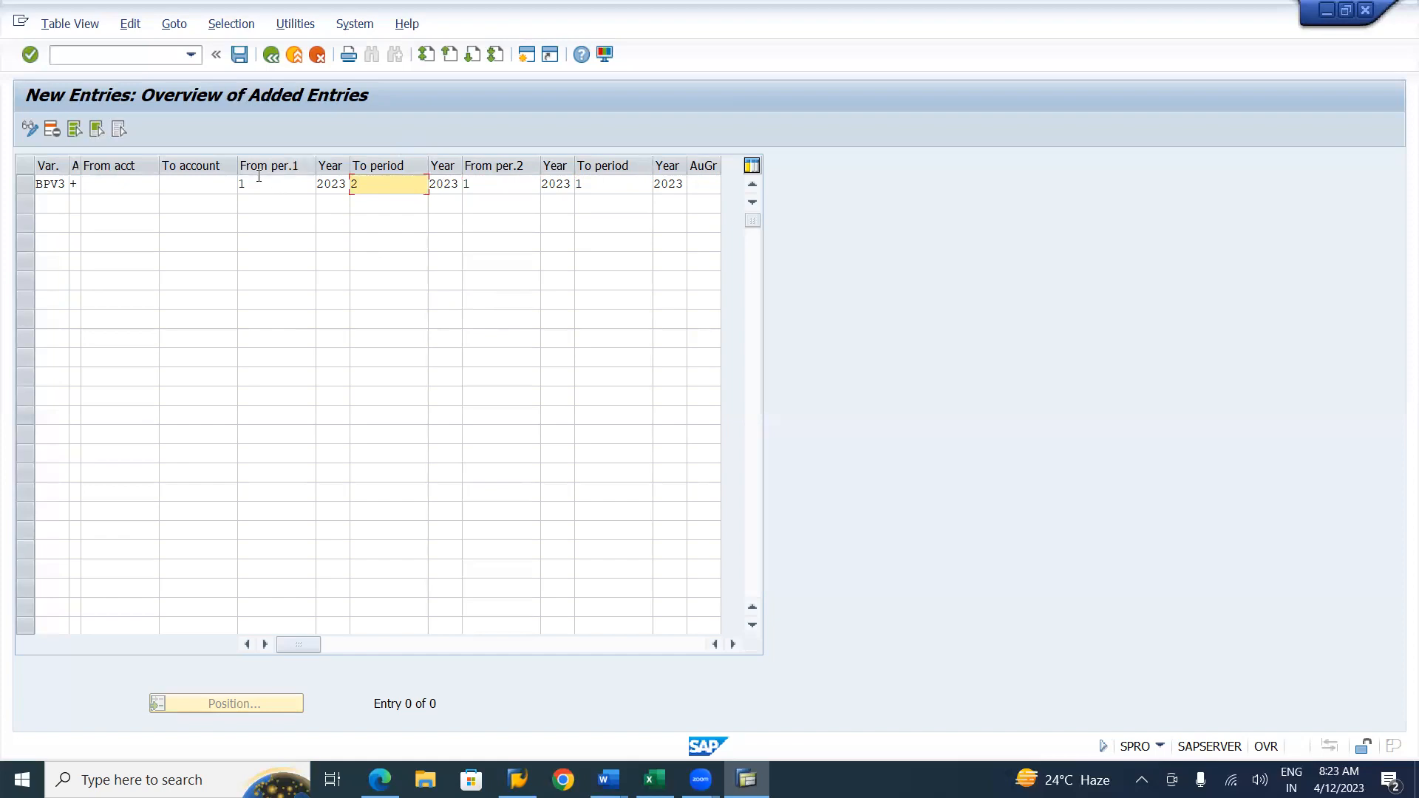
left_click(394, 205)
type("2")
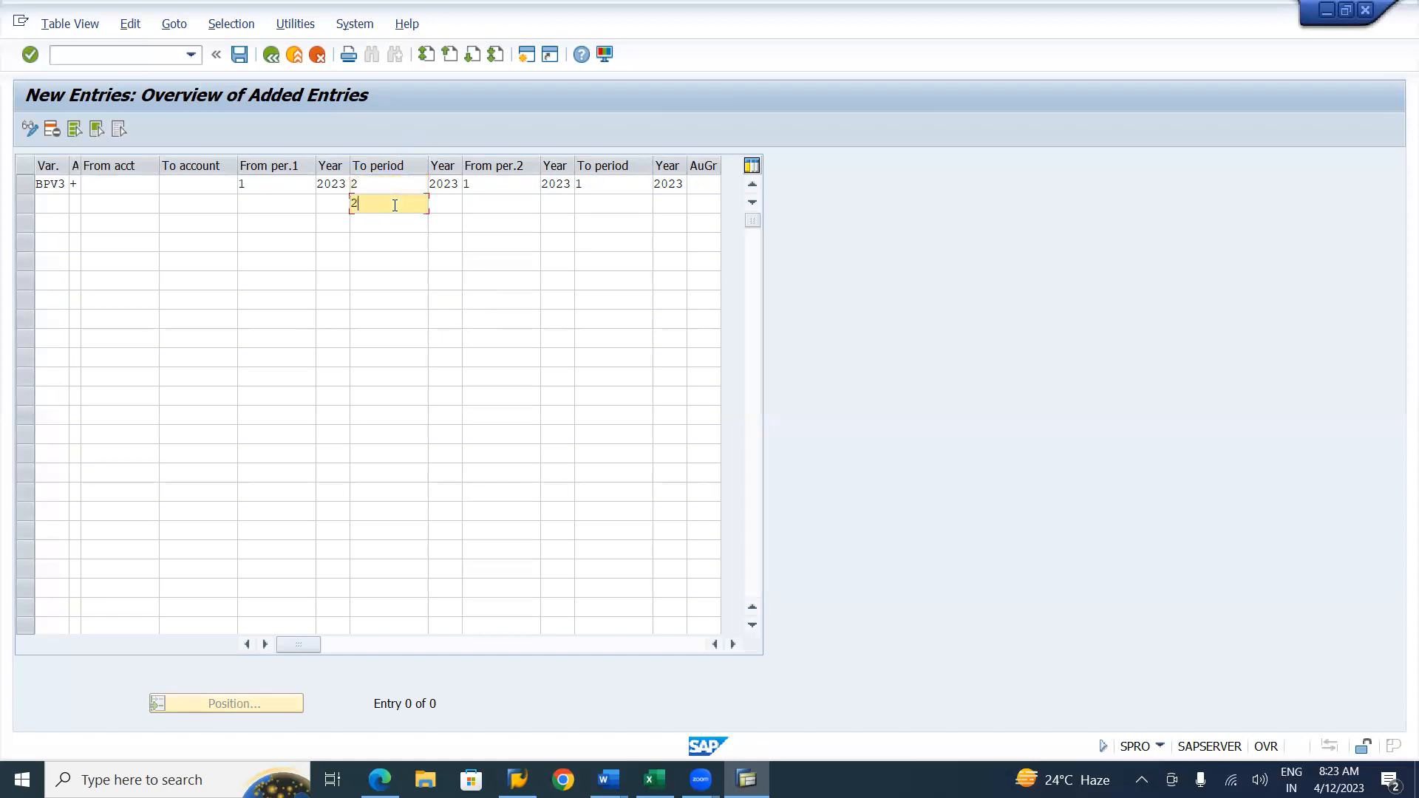
key("BackSpace")
Step: Set the first interval's To period back to 12 and the second interval back to periods 13 through 16
left_click(403, 184)
key("BackSpace")
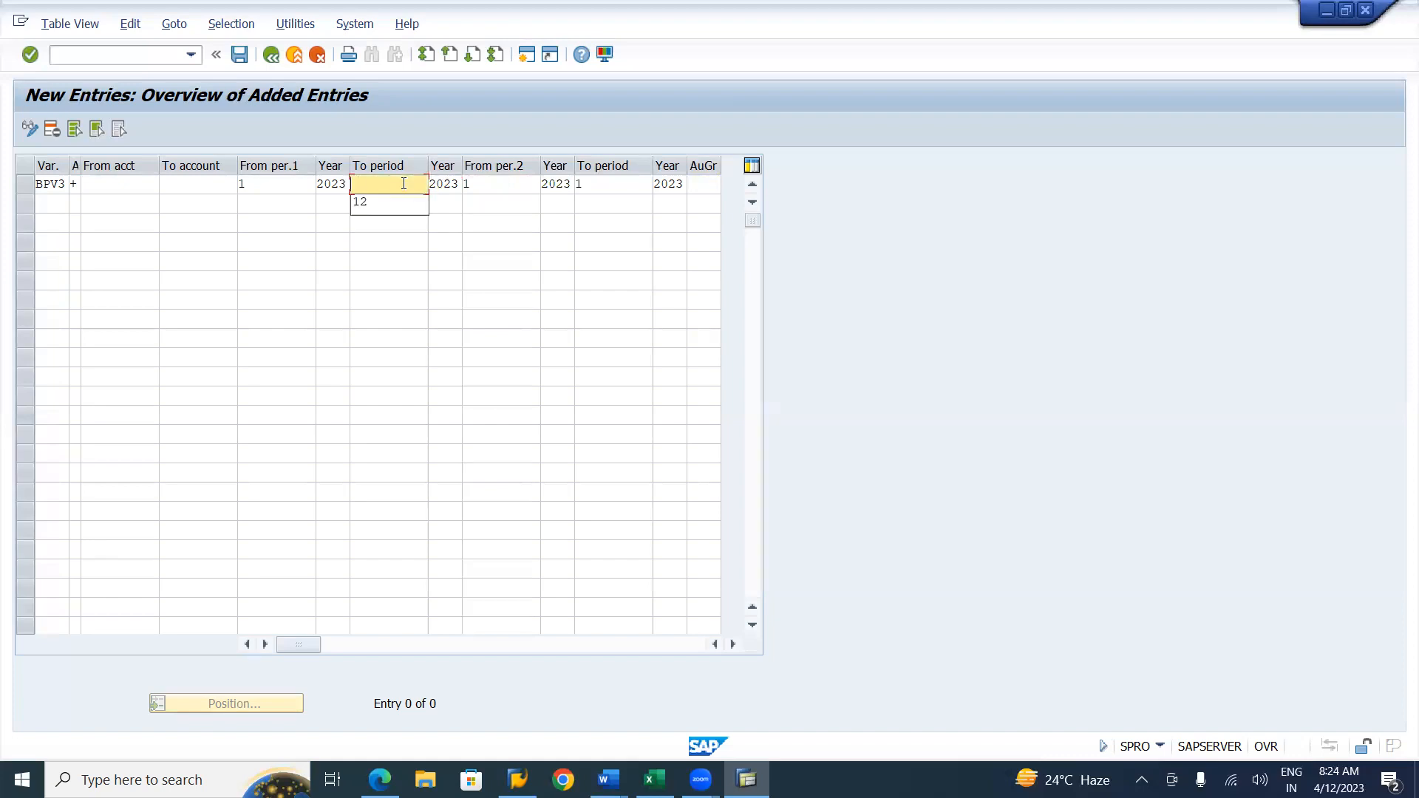
type("3")
key("BackSpace")
type("1")
type("2")
key("Tab")
key("Tab")
type("13")
key("Tab")
key("Tab")
type("16")
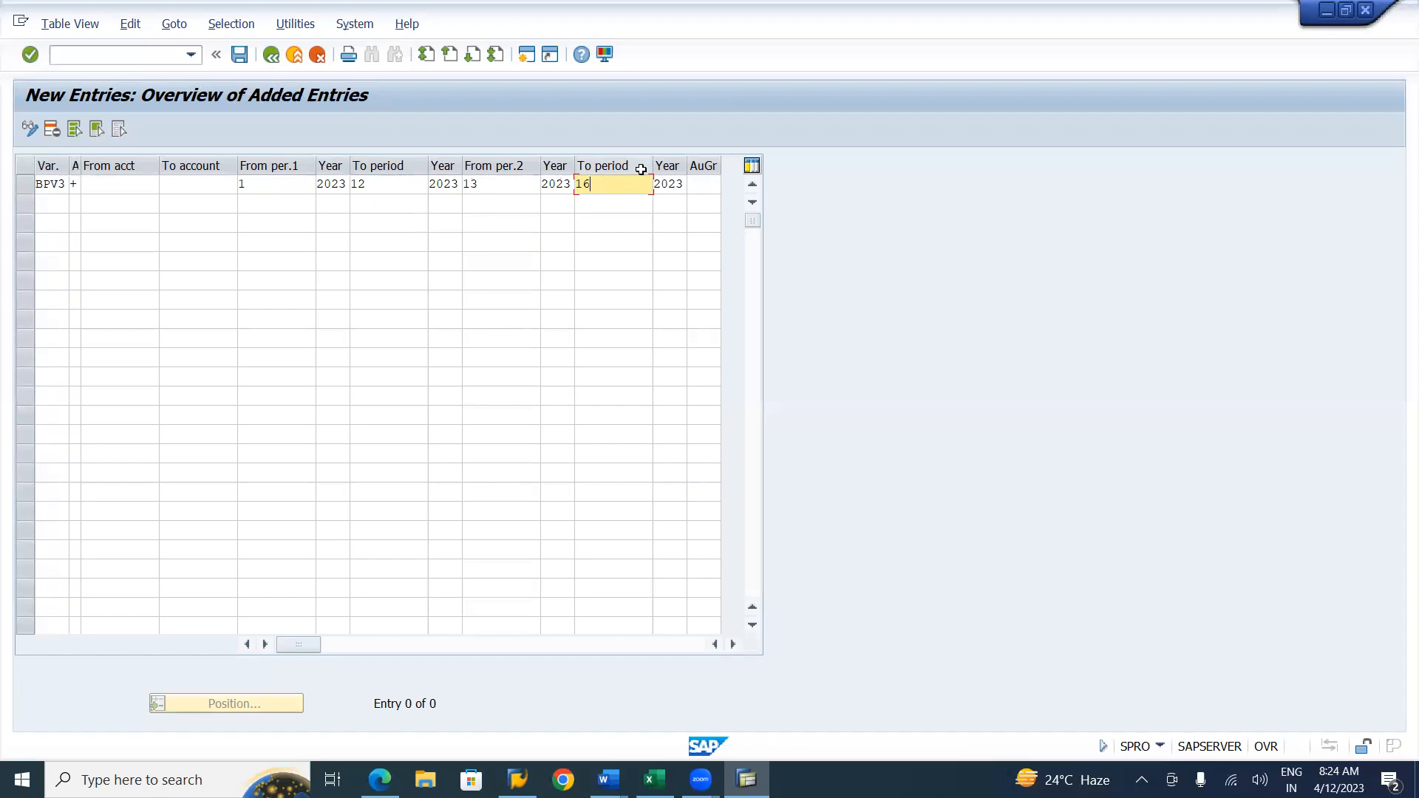
left_click(706, 179)
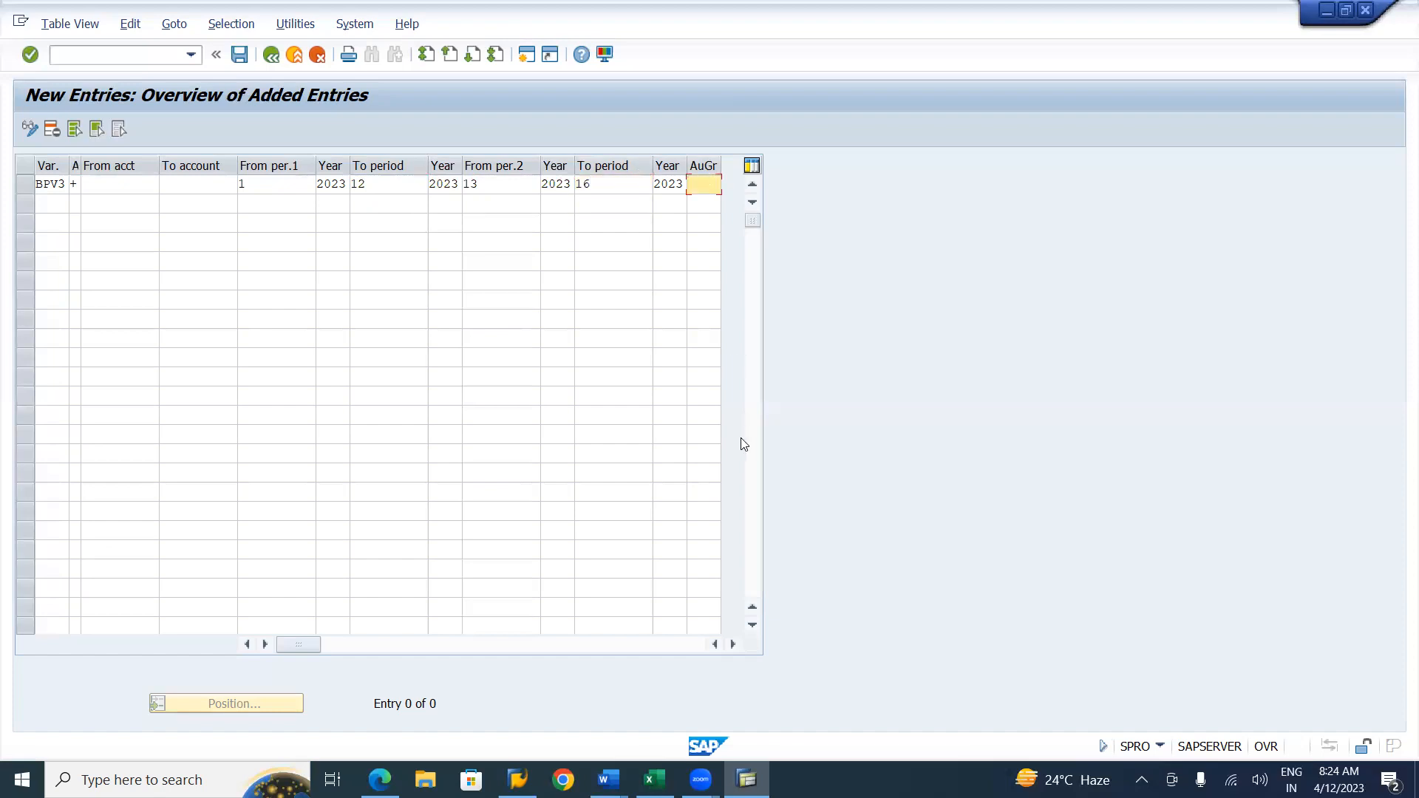
Step: Confirm the BPV3 entry for all account types, cancel maintenance of the empty second row and select the confirmed entry
left_click(733, 645)
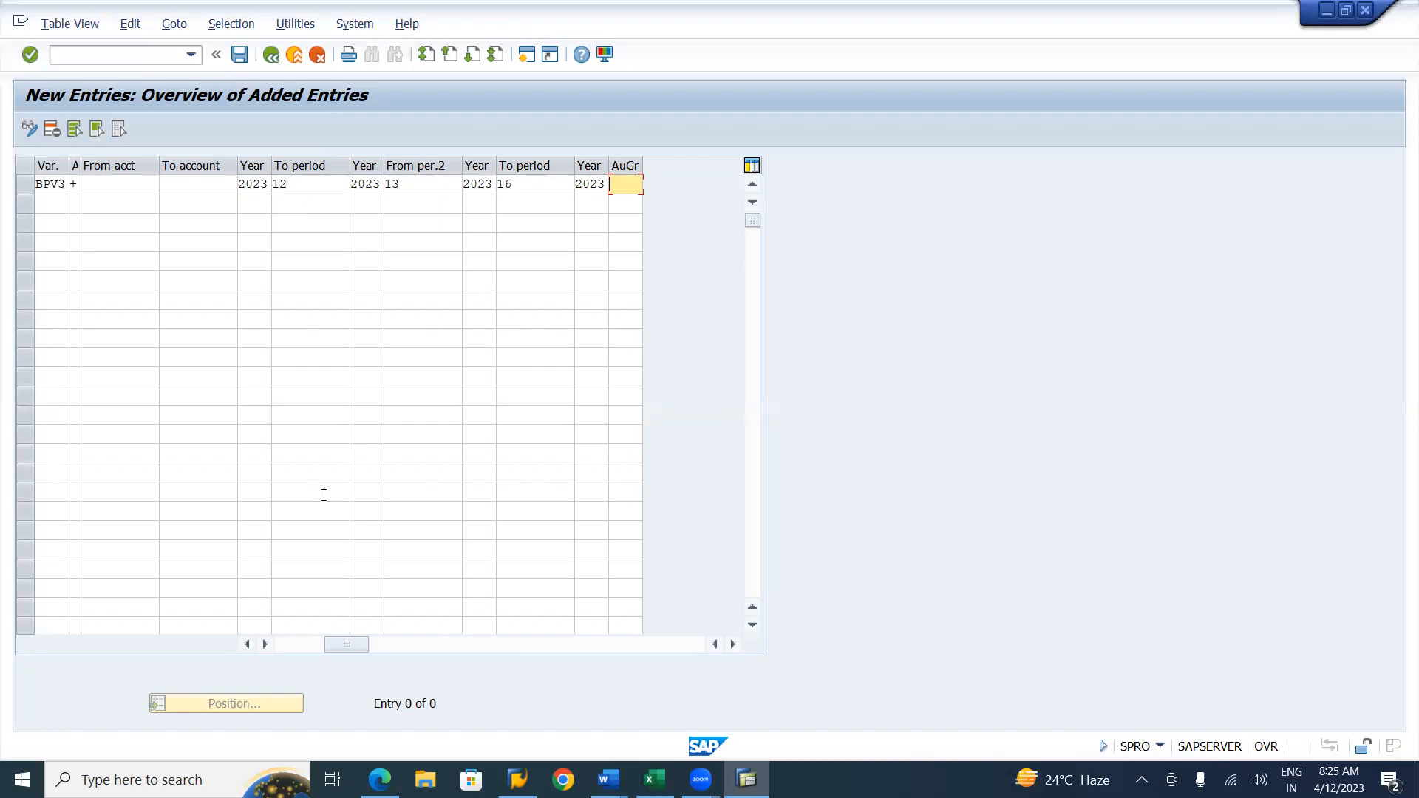
left_click(280, 647)
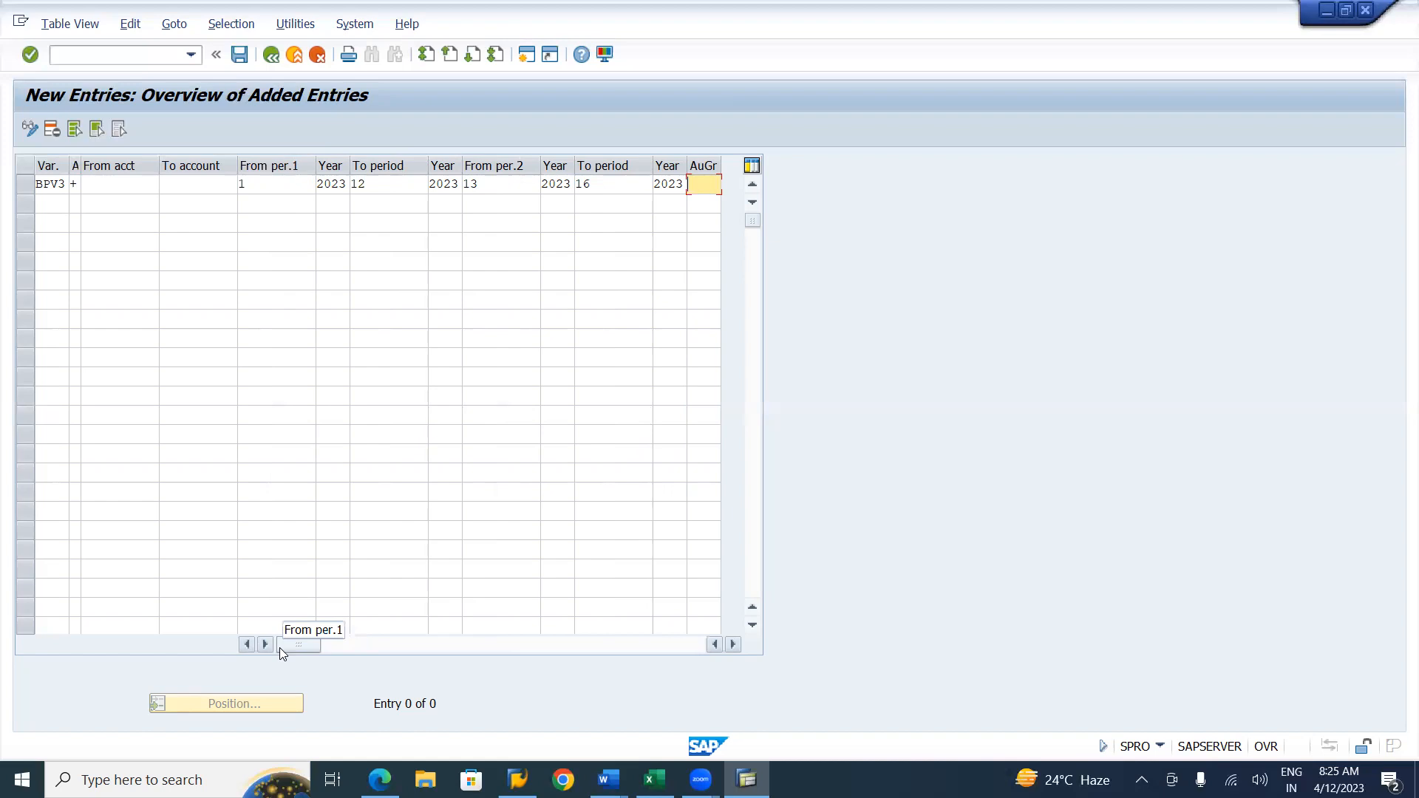
key("Return")
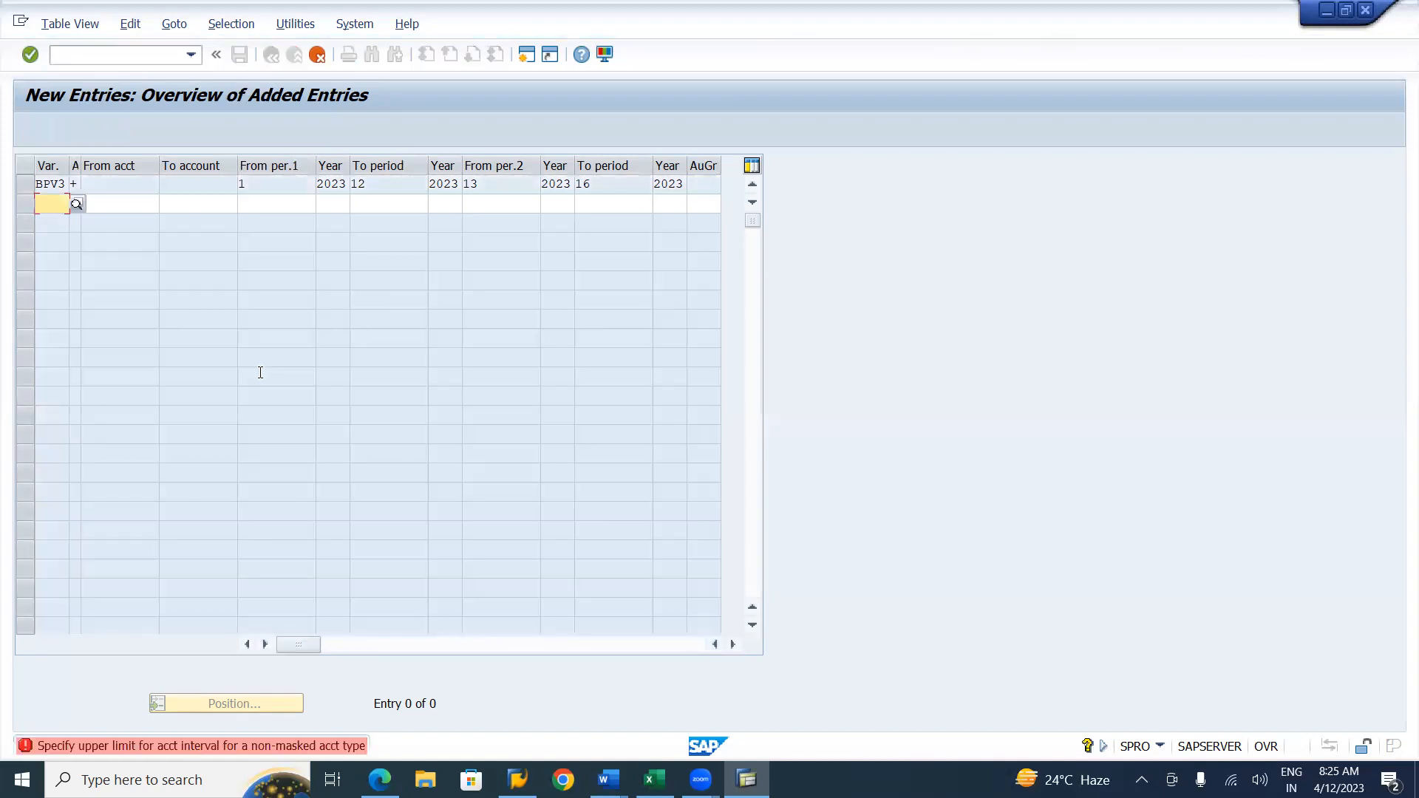
left_click(318, 58)
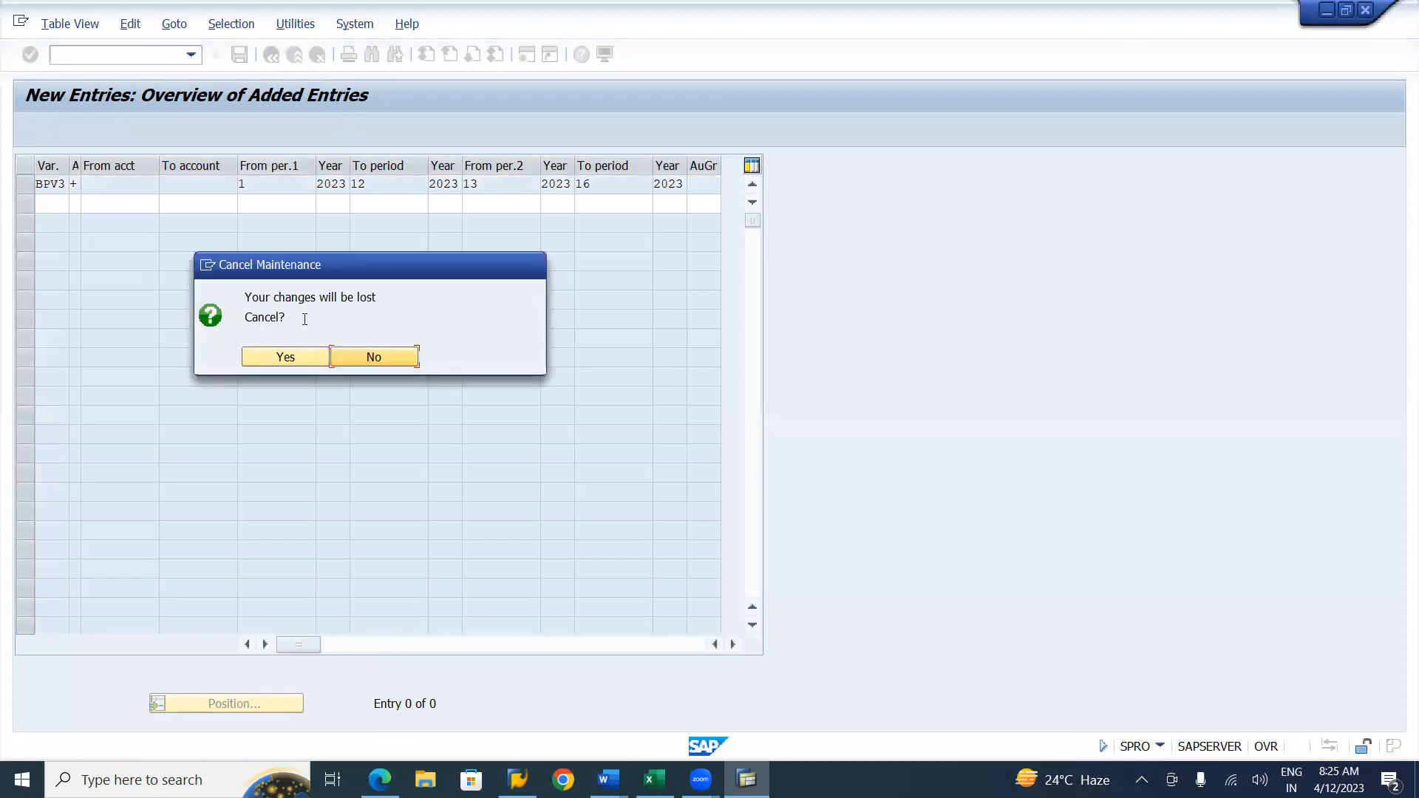
left_click(288, 364)
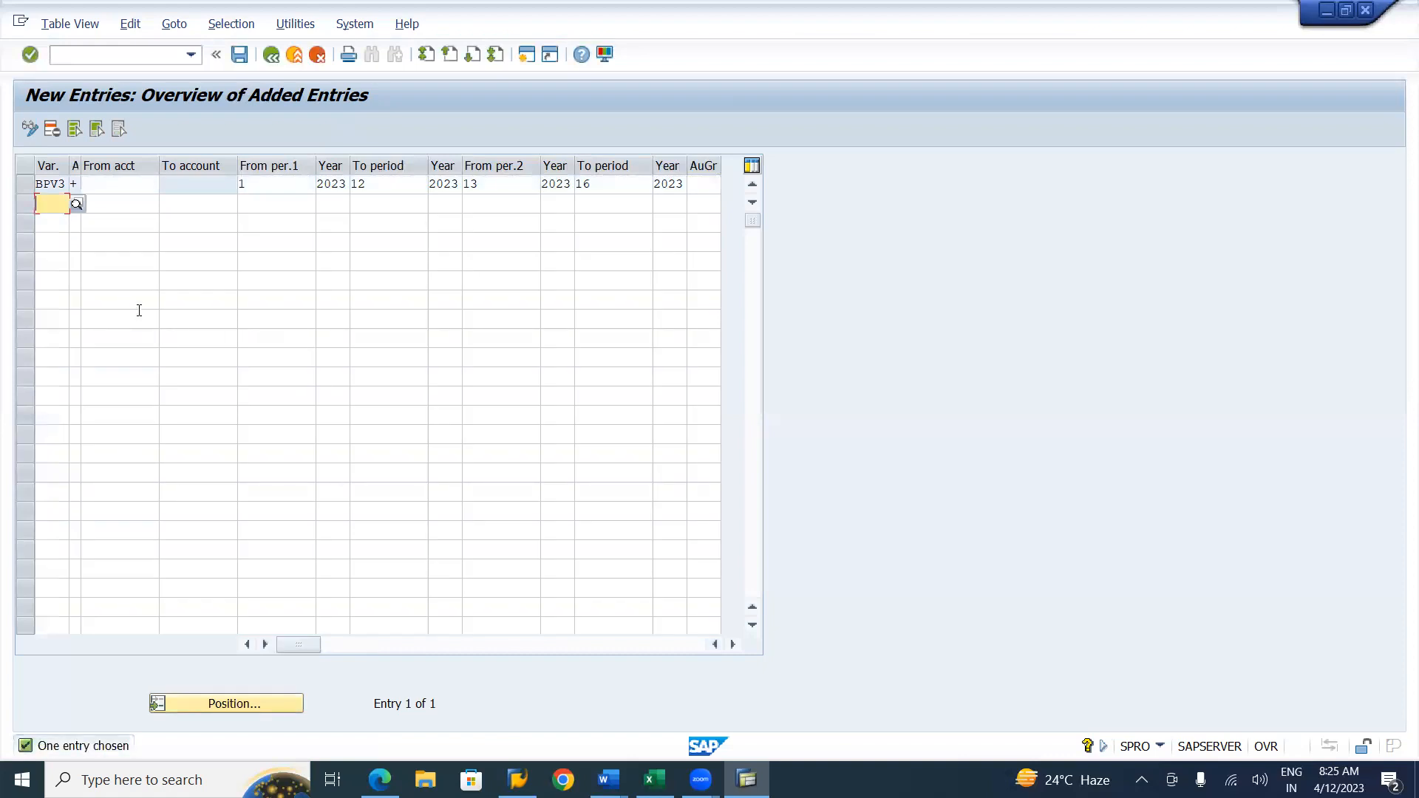
left_click(24, 184)
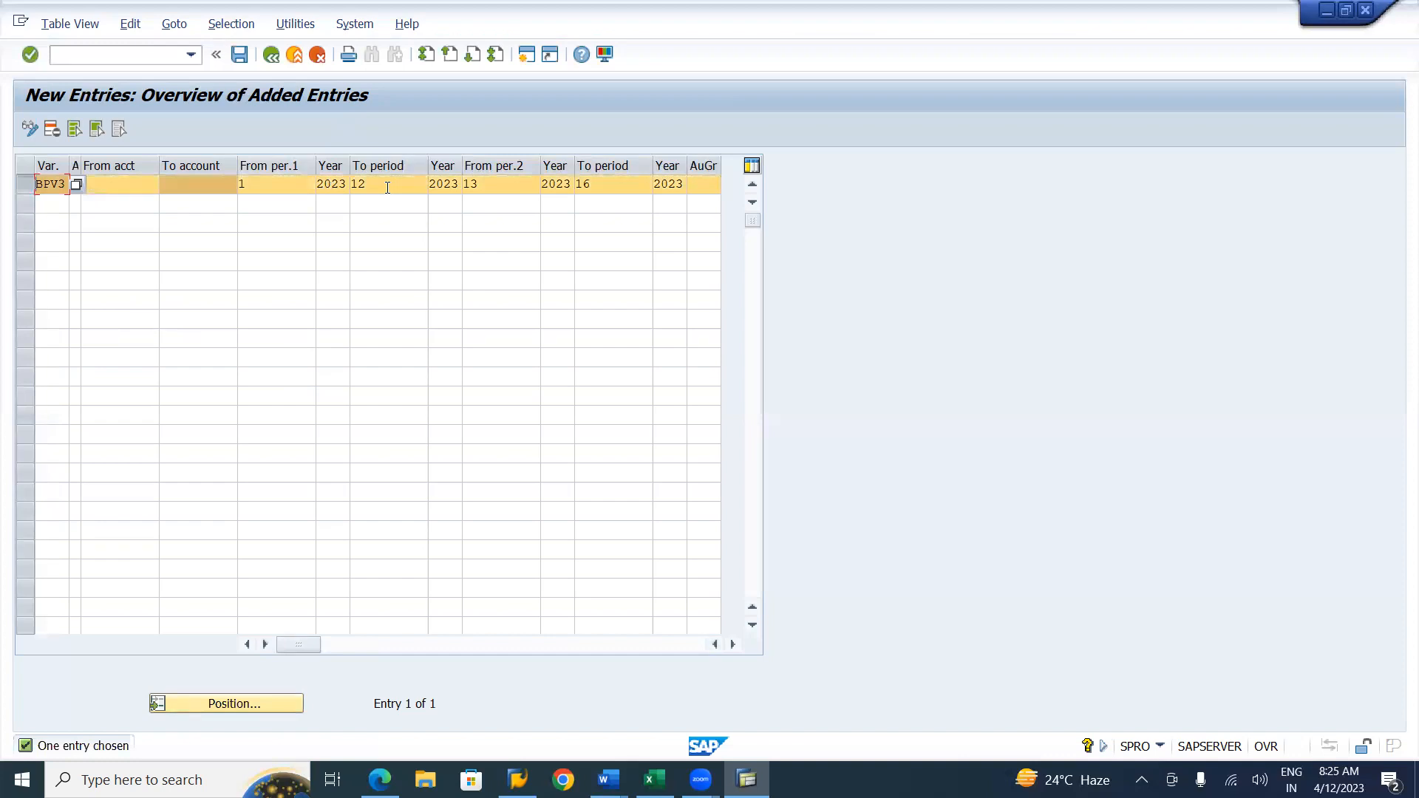
left_click(140, 181)
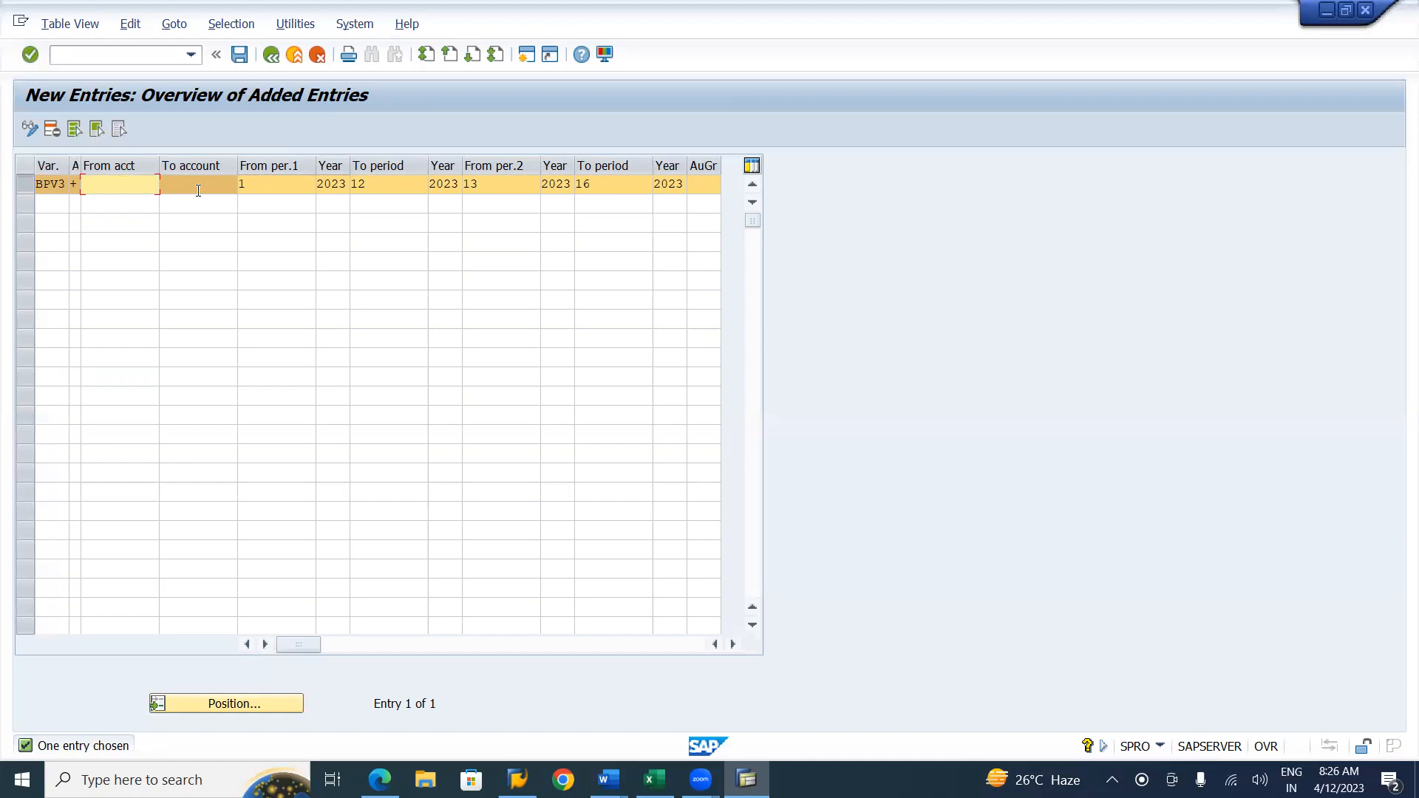
Step: Start a second posting period entry with variant BPV3 and account type K (Vendors)
left_click(61, 207)
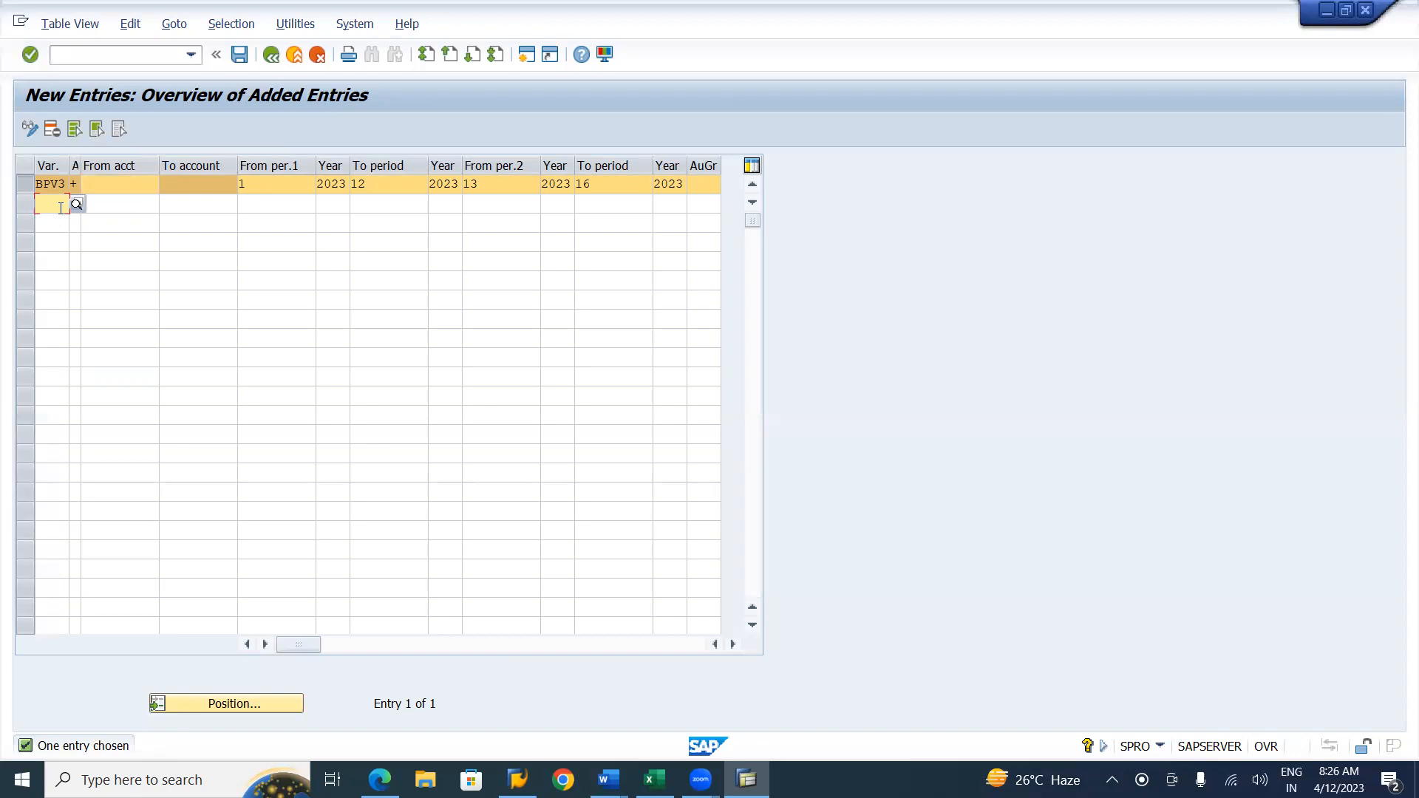
type("BP")
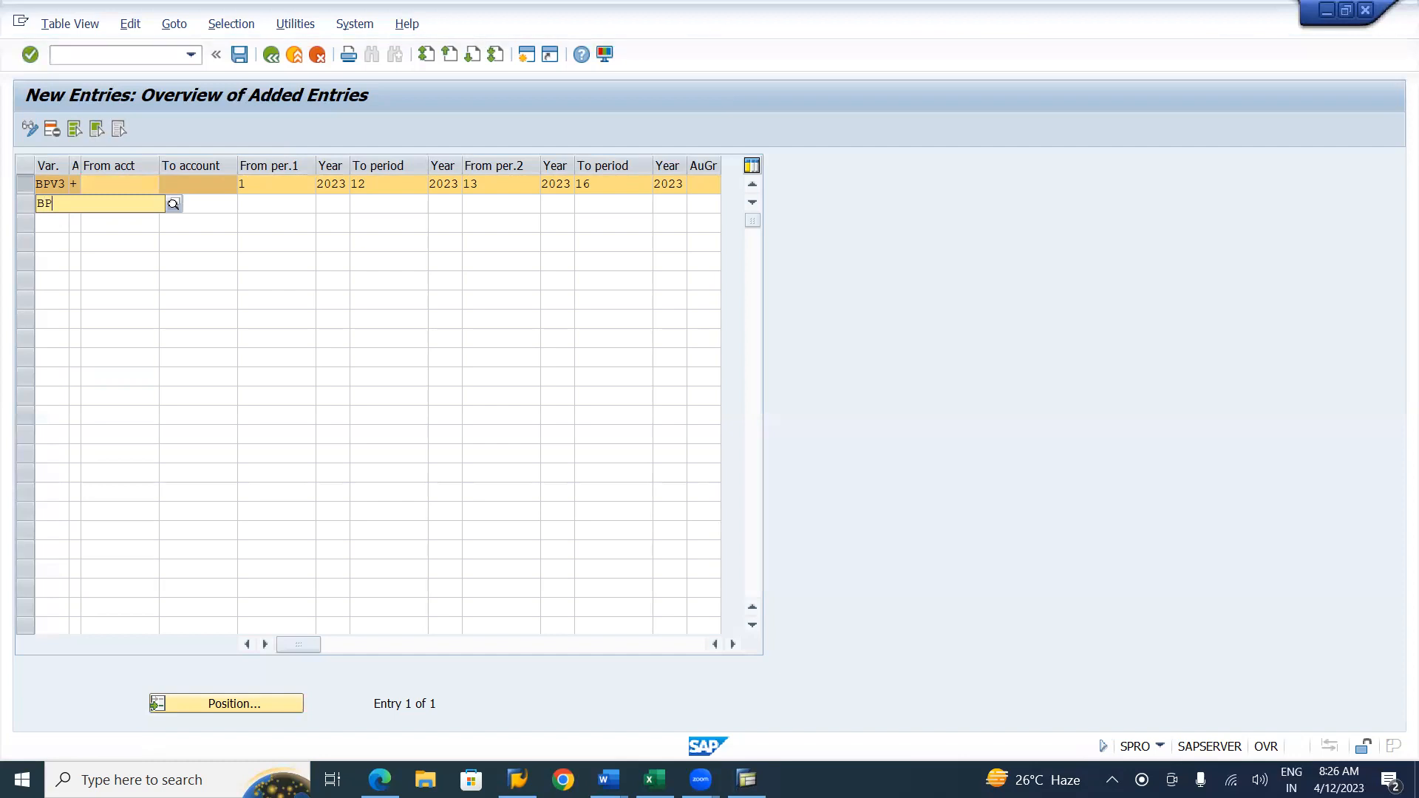
type("V3")
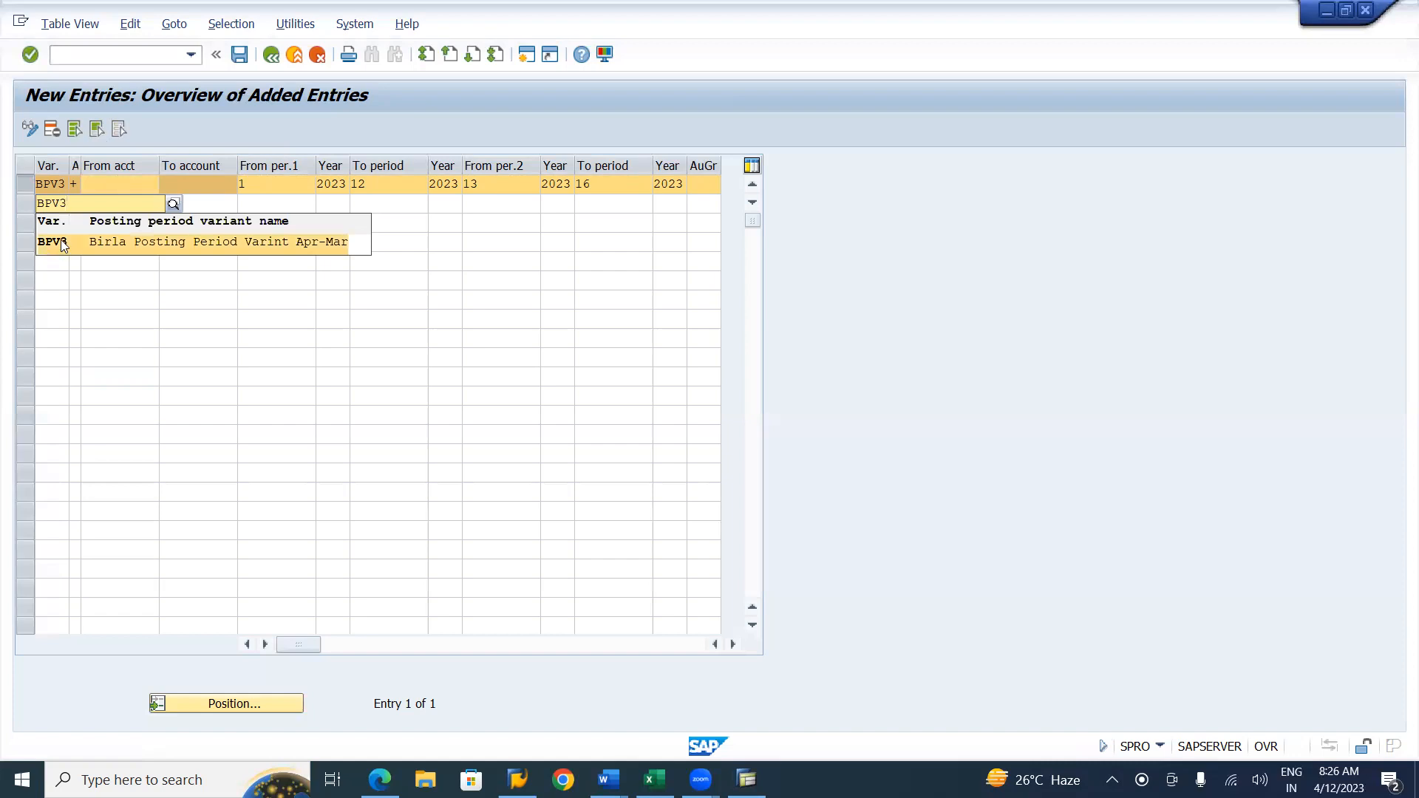
left_click(64, 244)
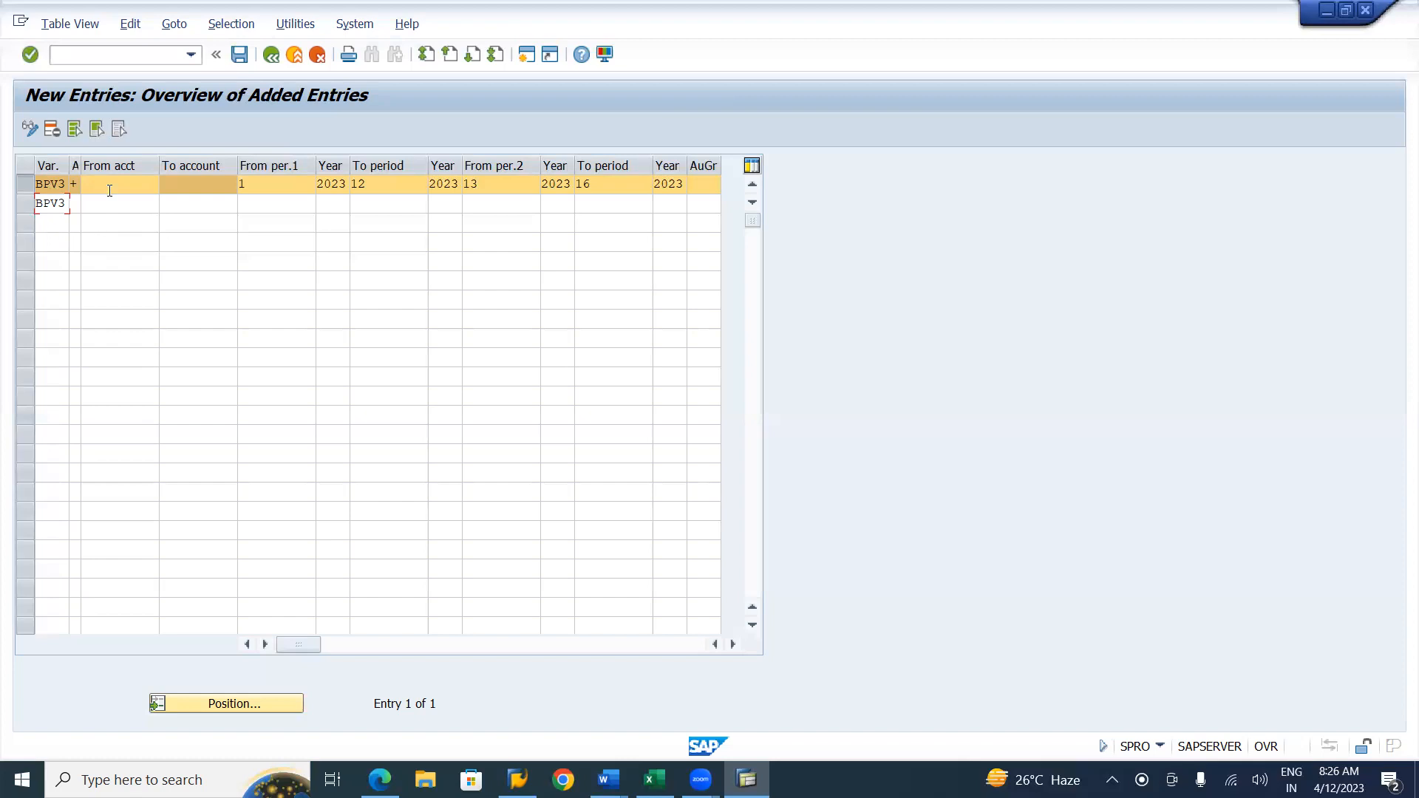
left_click(77, 204)
left_click(87, 204)
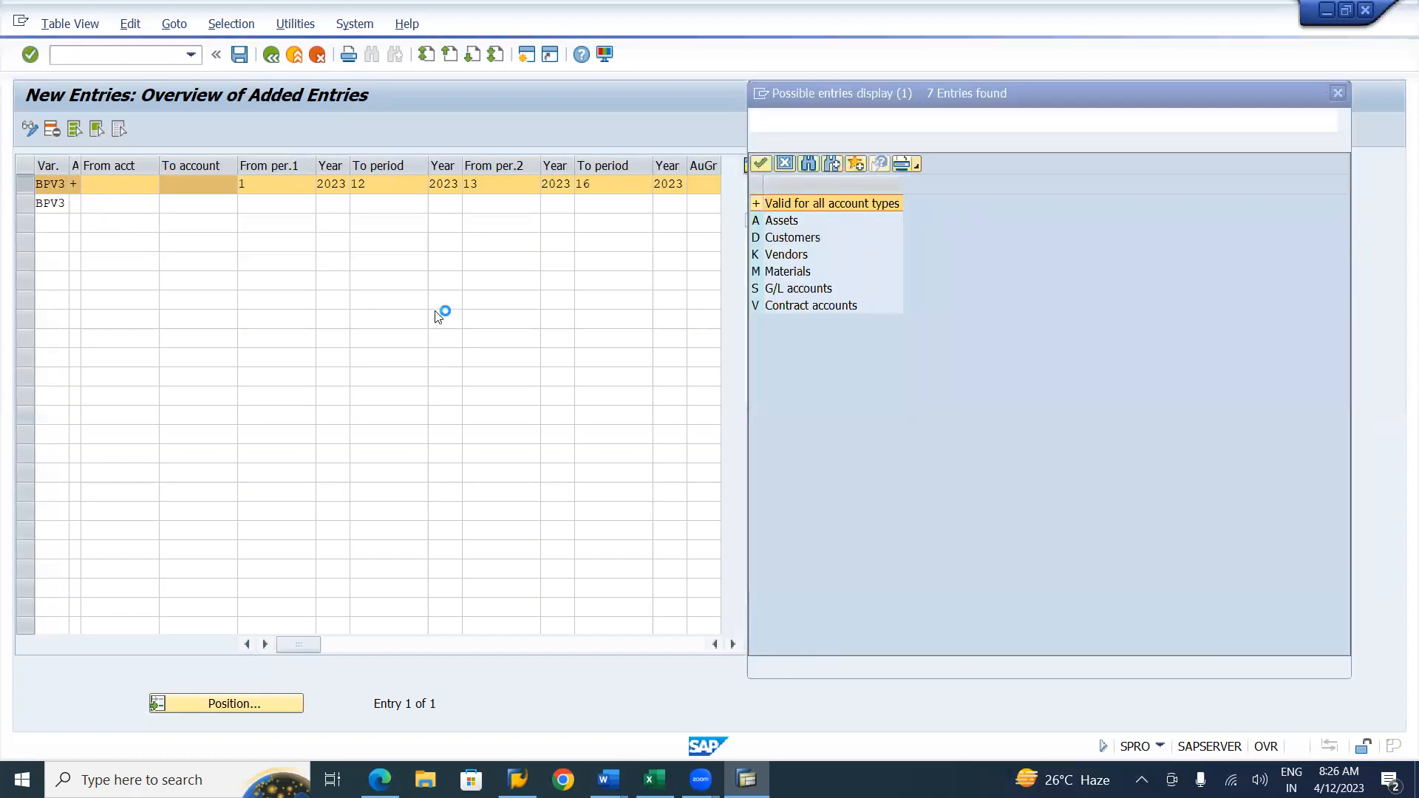
double_click(792, 256)
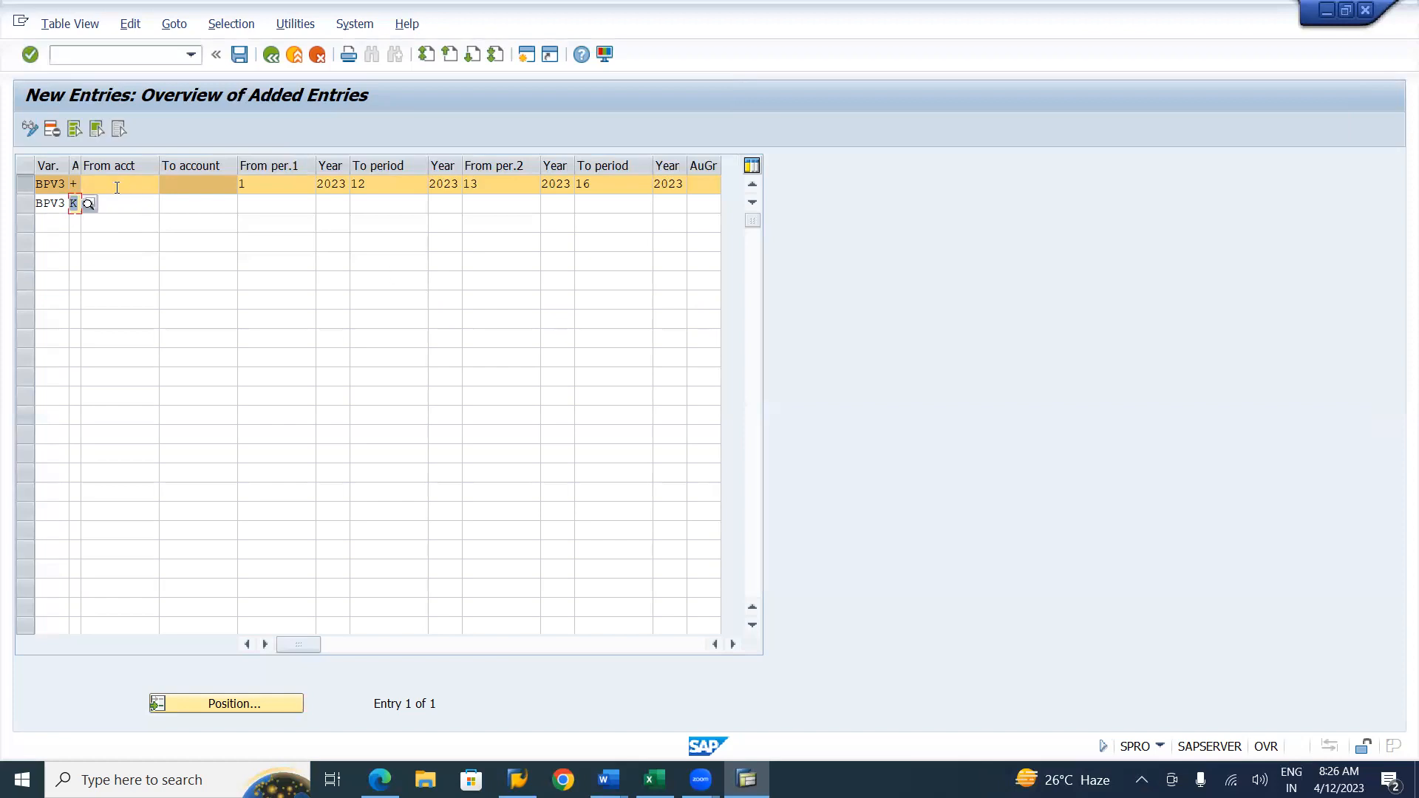
Step: Change the second BPV3 entry's account type to S (G/L accounts) and limit it to accounts 300000 through 499999
key("Tab")
key("shift+Tab")
key("BackSpace")
left_click(89, 206)
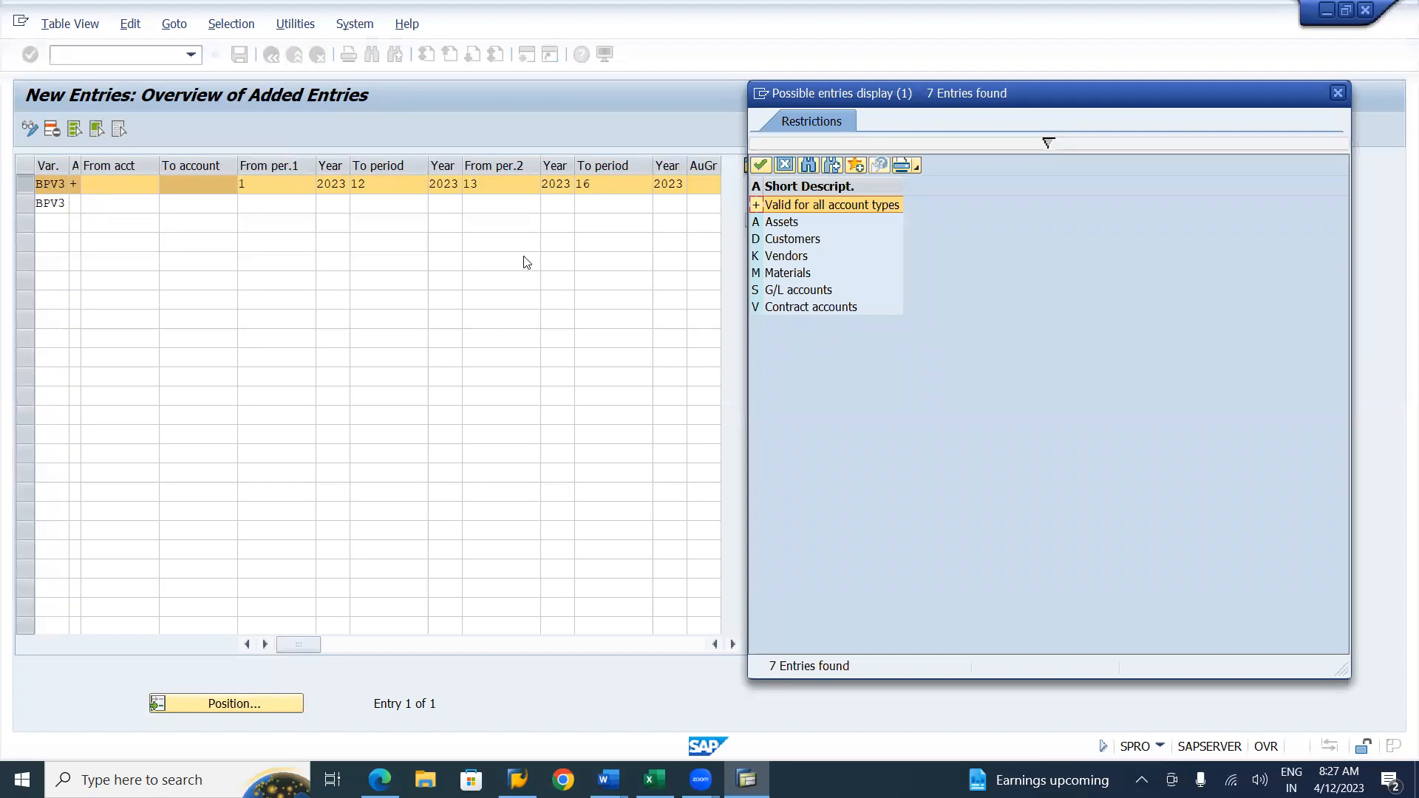
left_click(792, 289)
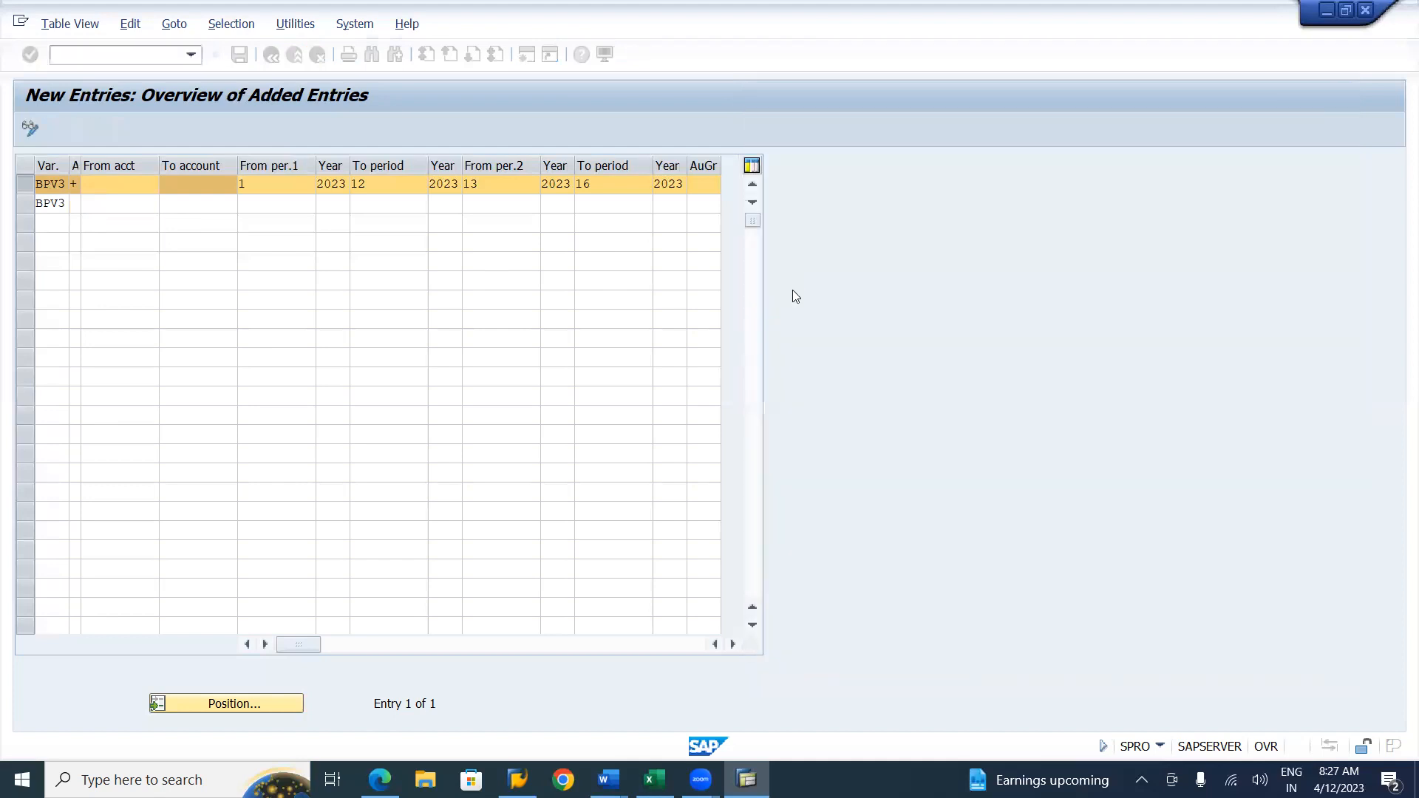
key("Tab")
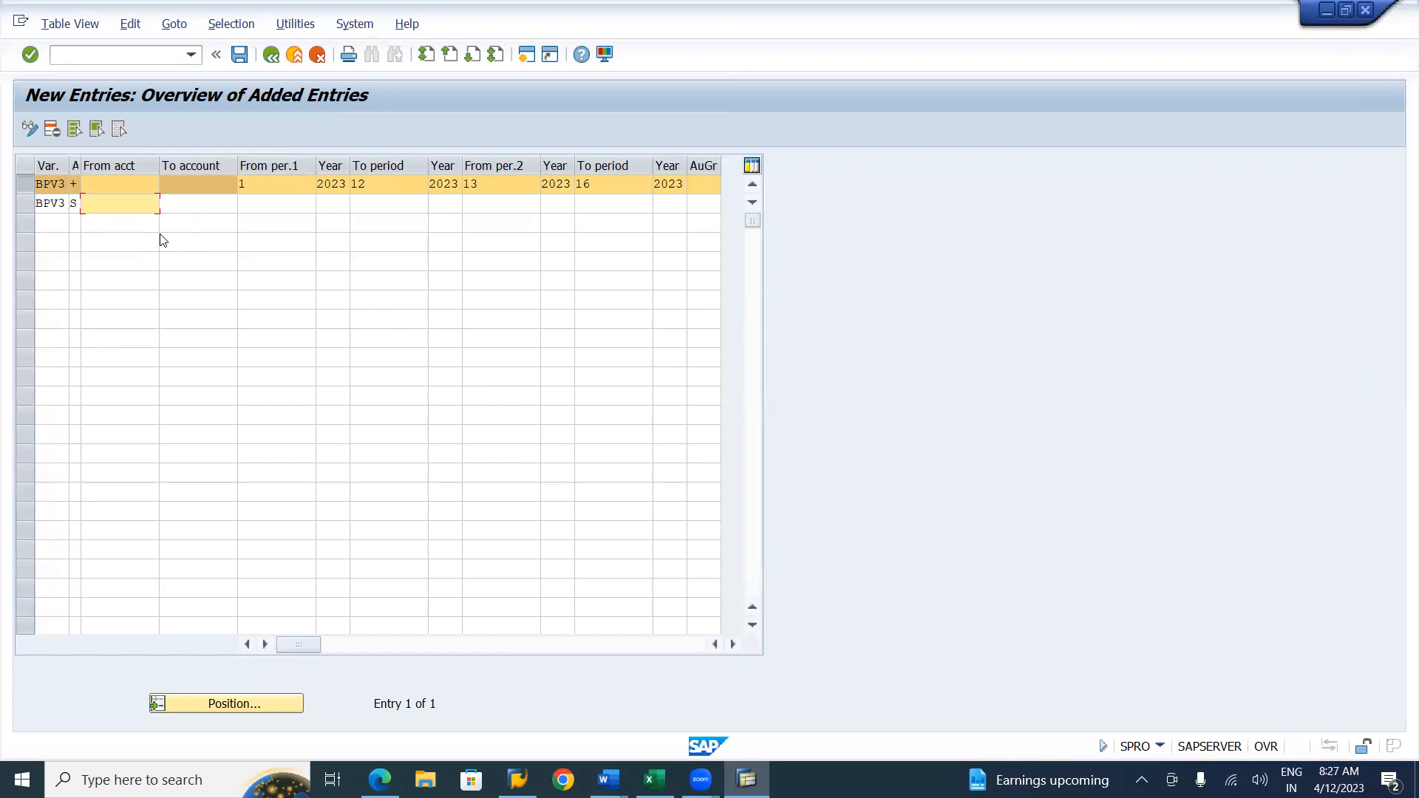
type("300000")
key("Tab")
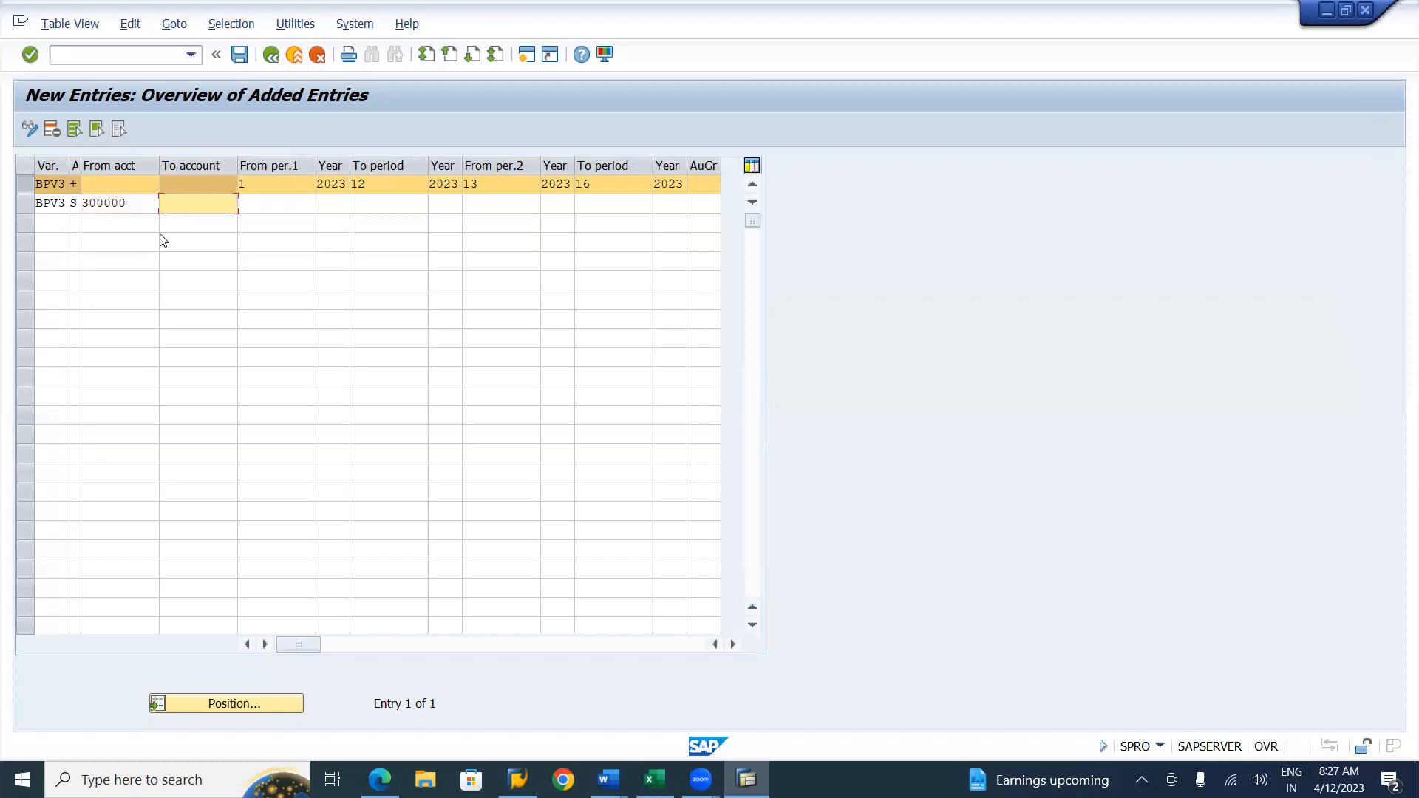
type("499999")
key("Tab")
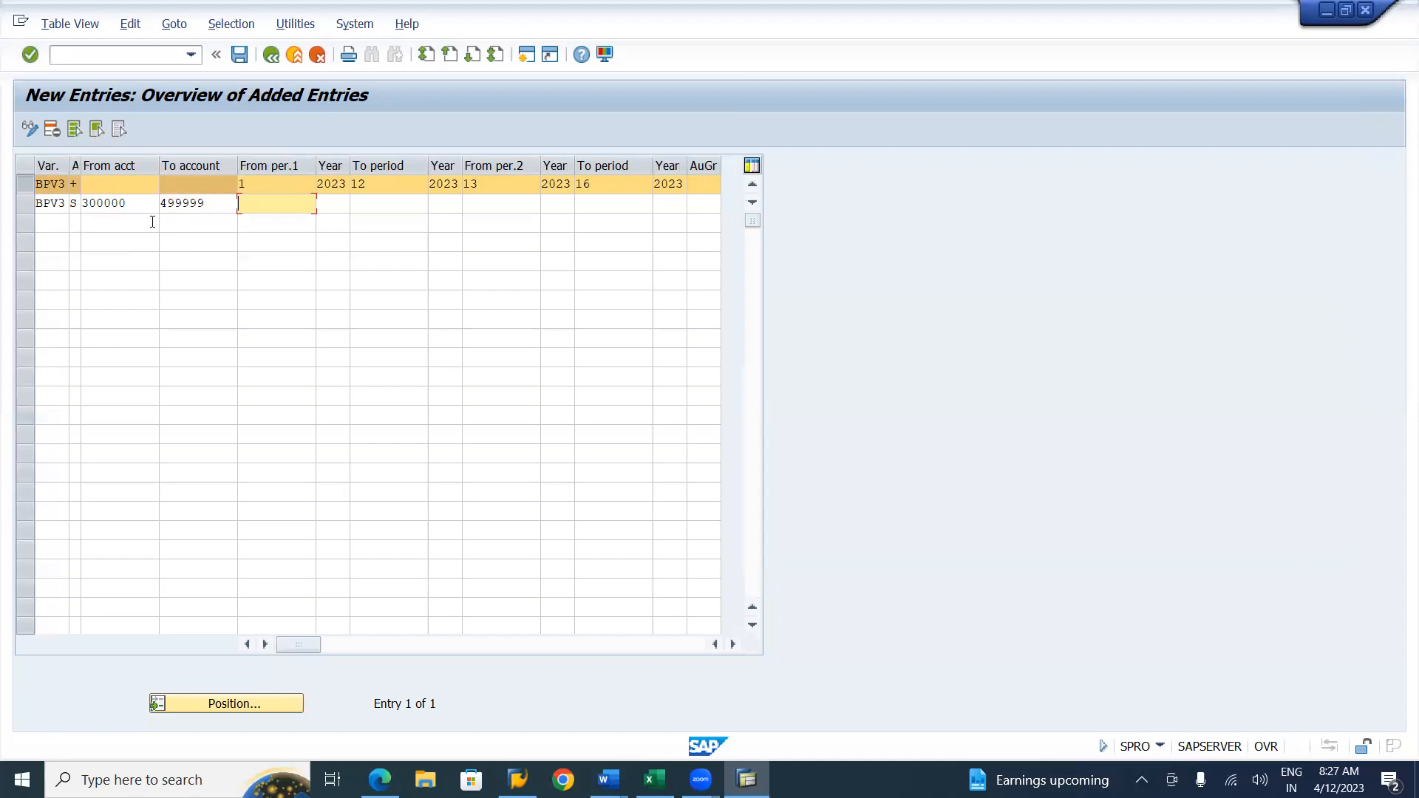
Step: Set the G/L account entry's first interval from period 1, 2023 to period 1, 2023 and confirm it
type("1")
key("Tab")
type("2023")
key("Tab")
type("1")
key("Tab")
type("2023")
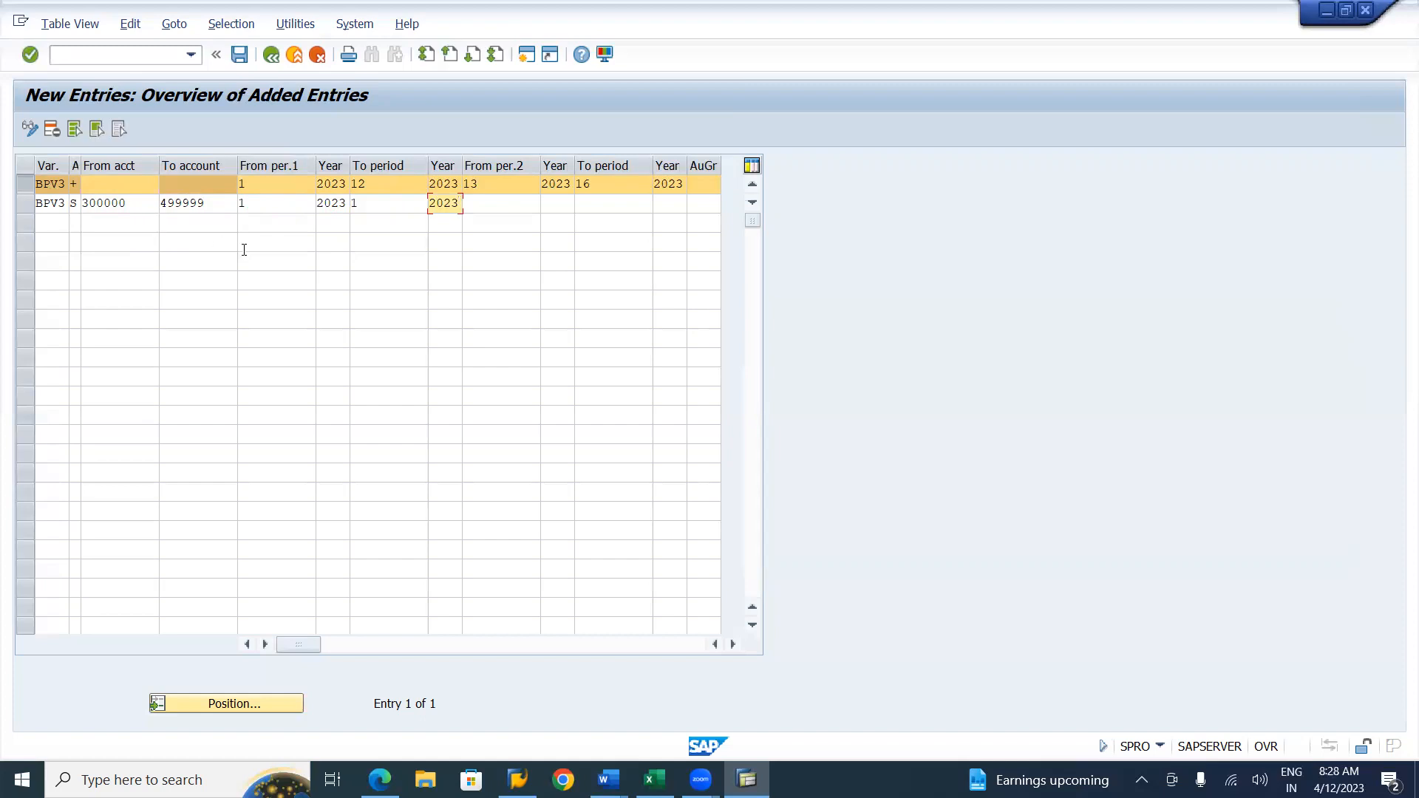
key("Return")
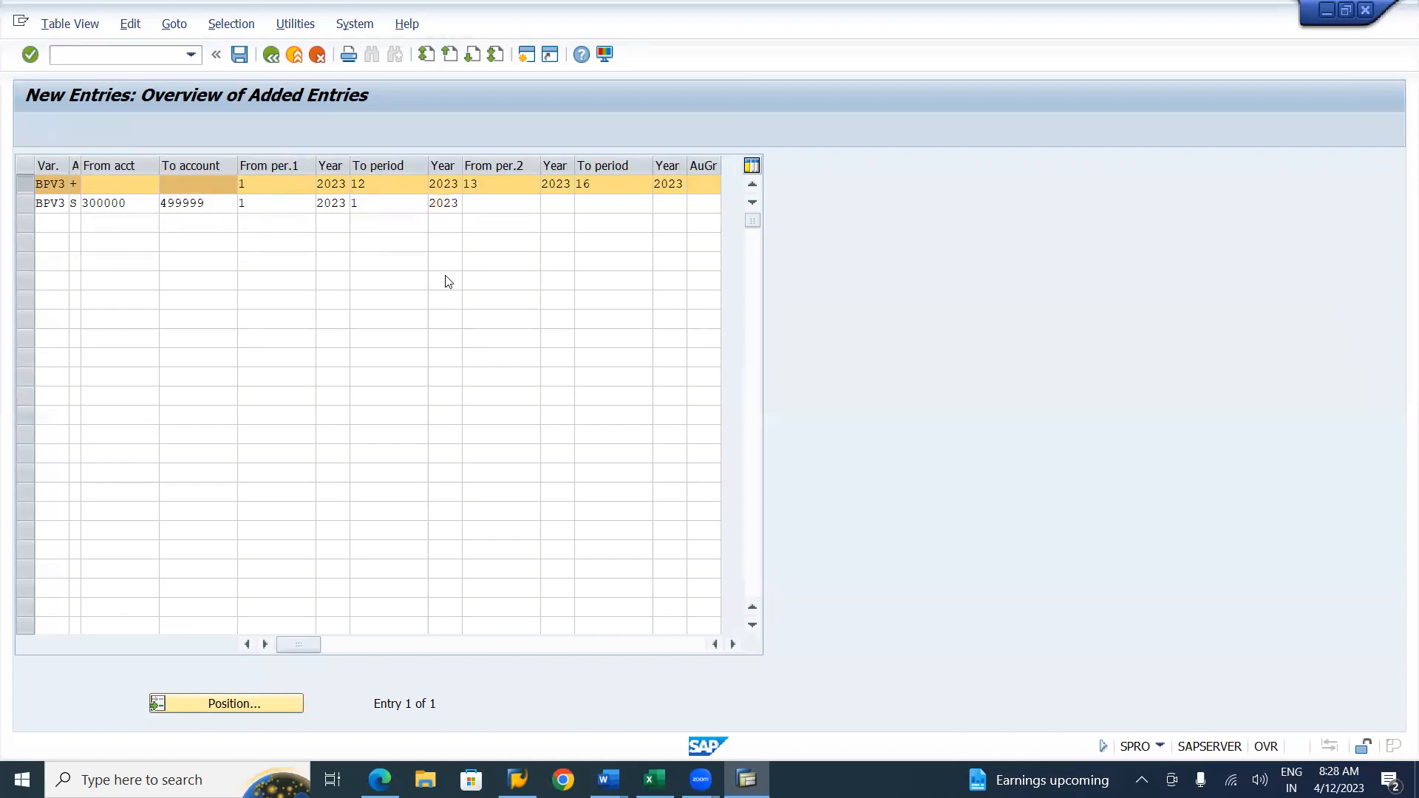
Step: Delete the BPV3 entry for G/L accounts 300000 to 499999, keeping the entry for all account types
left_click(27, 205)
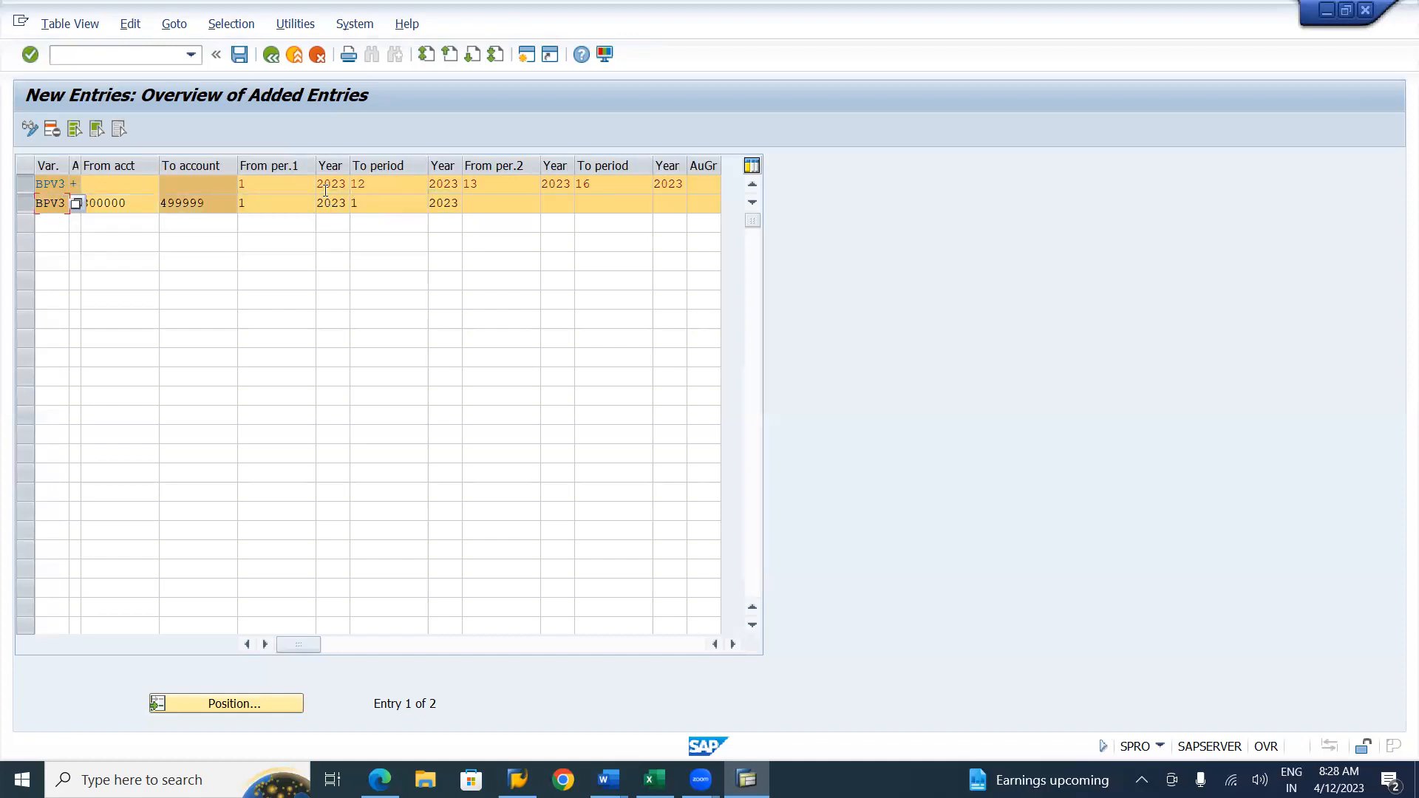
left_click(272, 201)
left_click(380, 205)
left_click(29, 208)
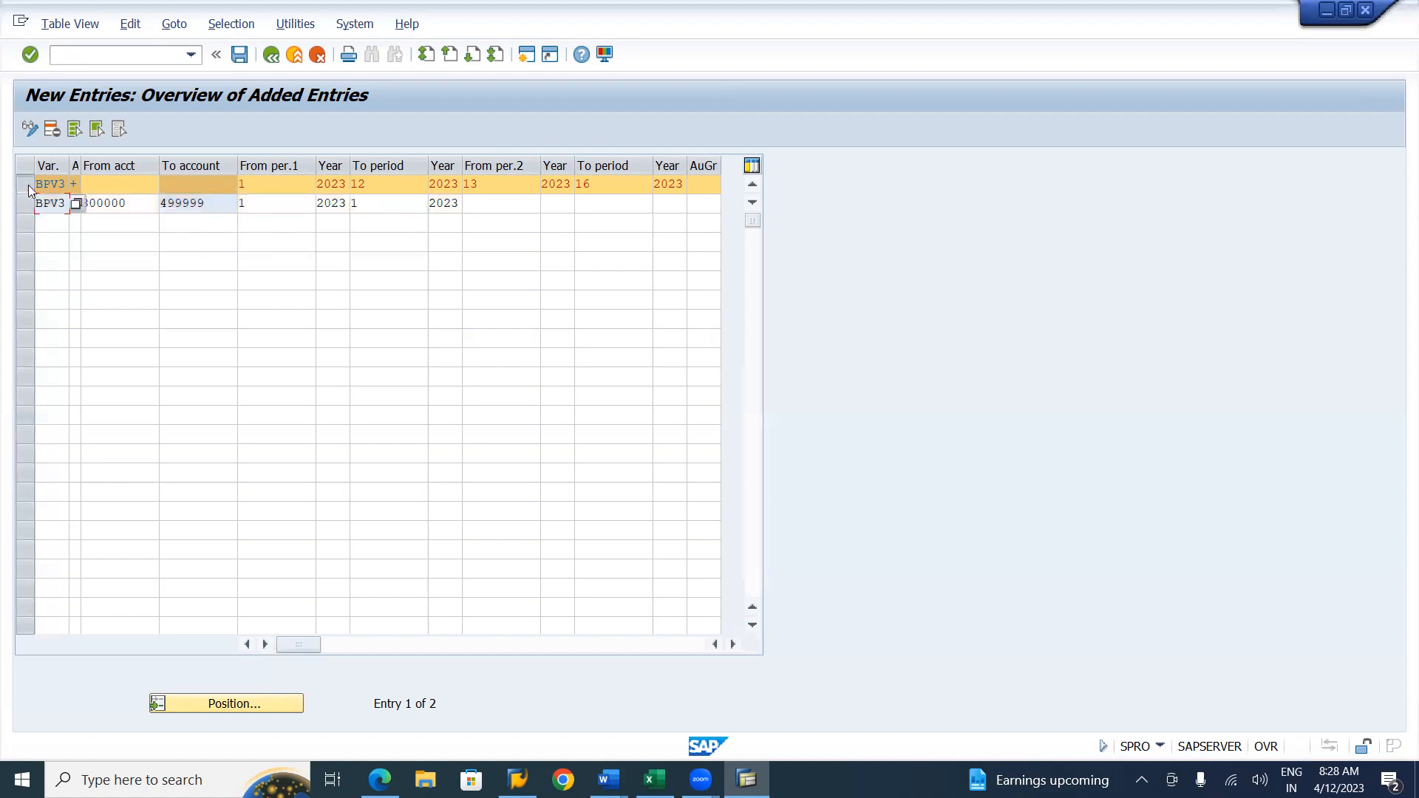
left_click(27, 183)
left_click(27, 201)
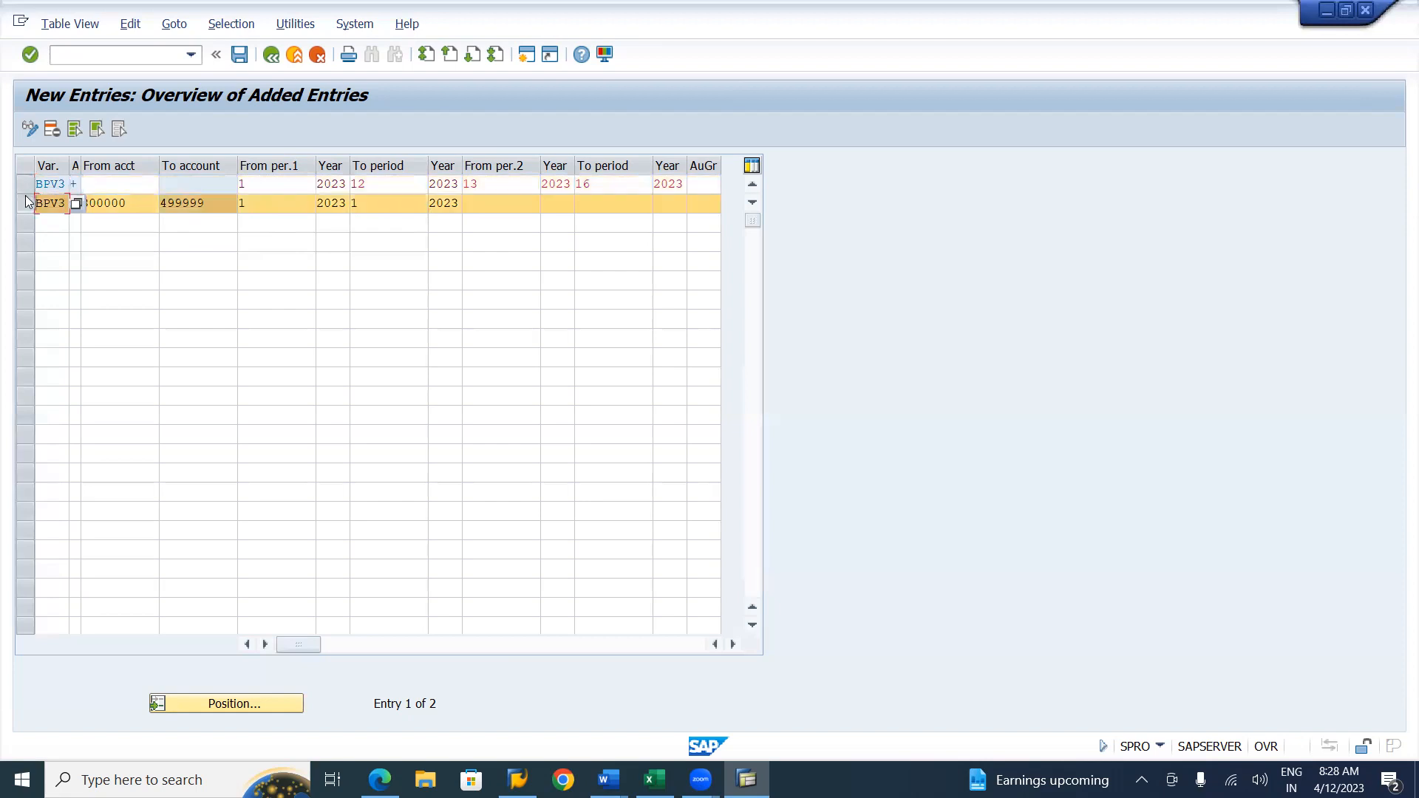
left_click(52, 131)
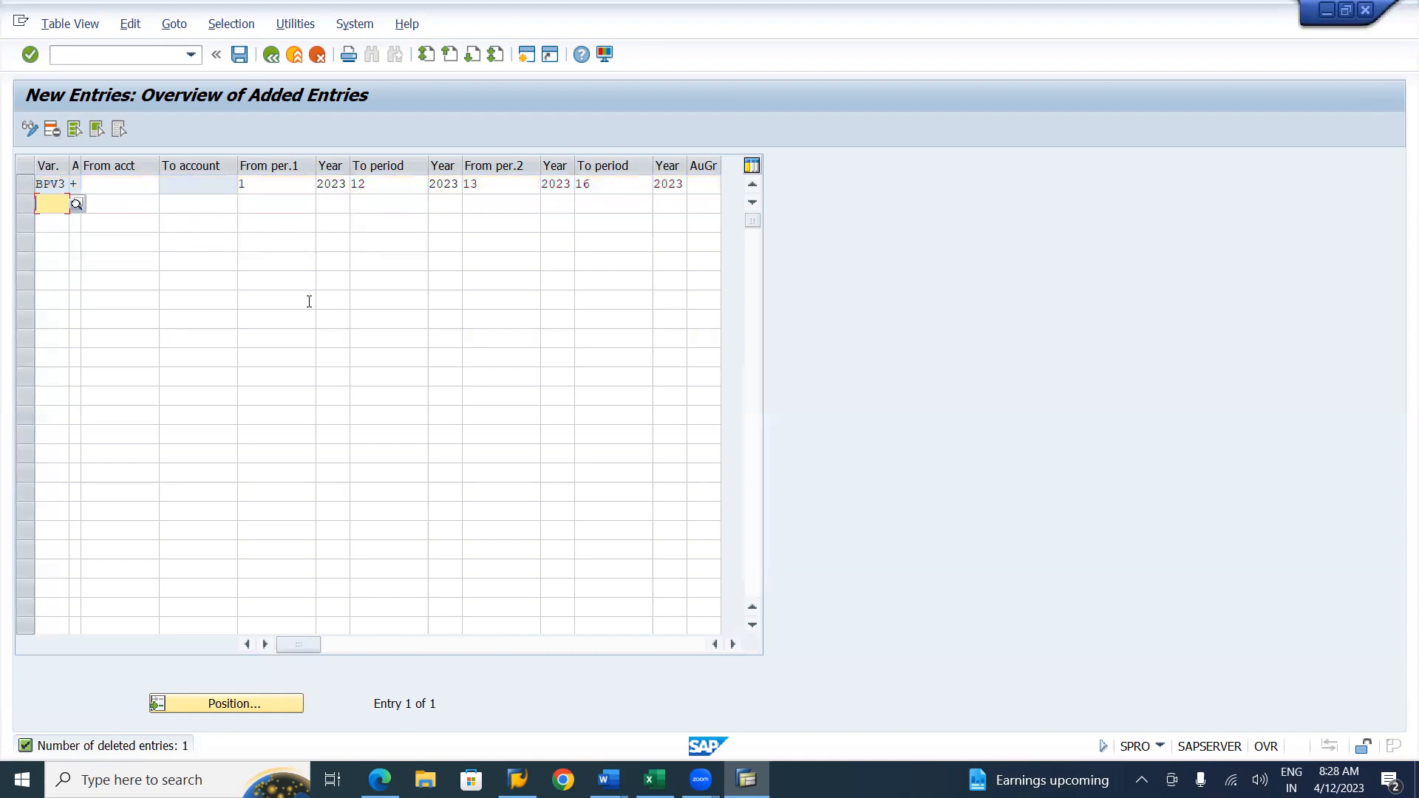
Step: Select the BPV3 entry for all account types and save it under customizing request SR2K900008
left_click(28, 188)
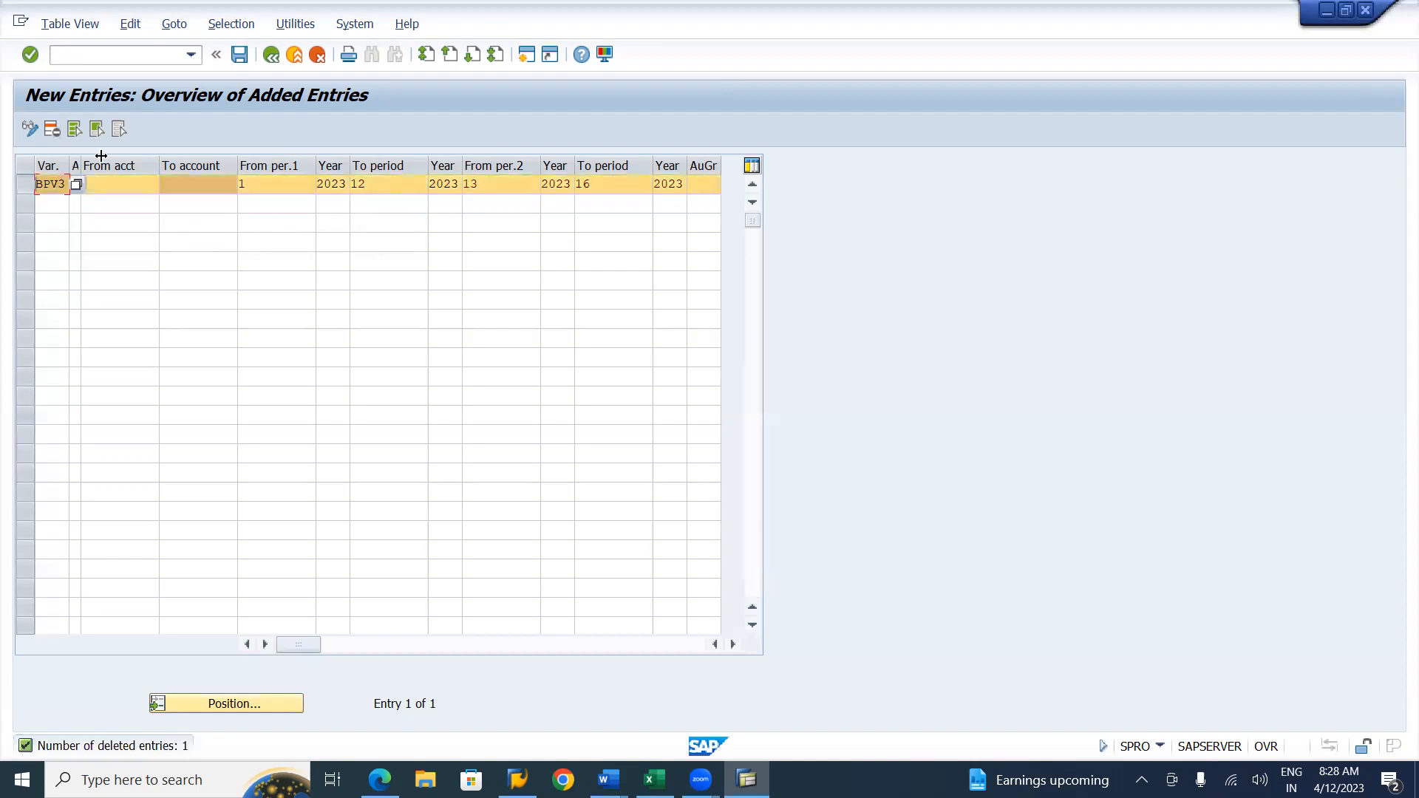
left_click(241, 61)
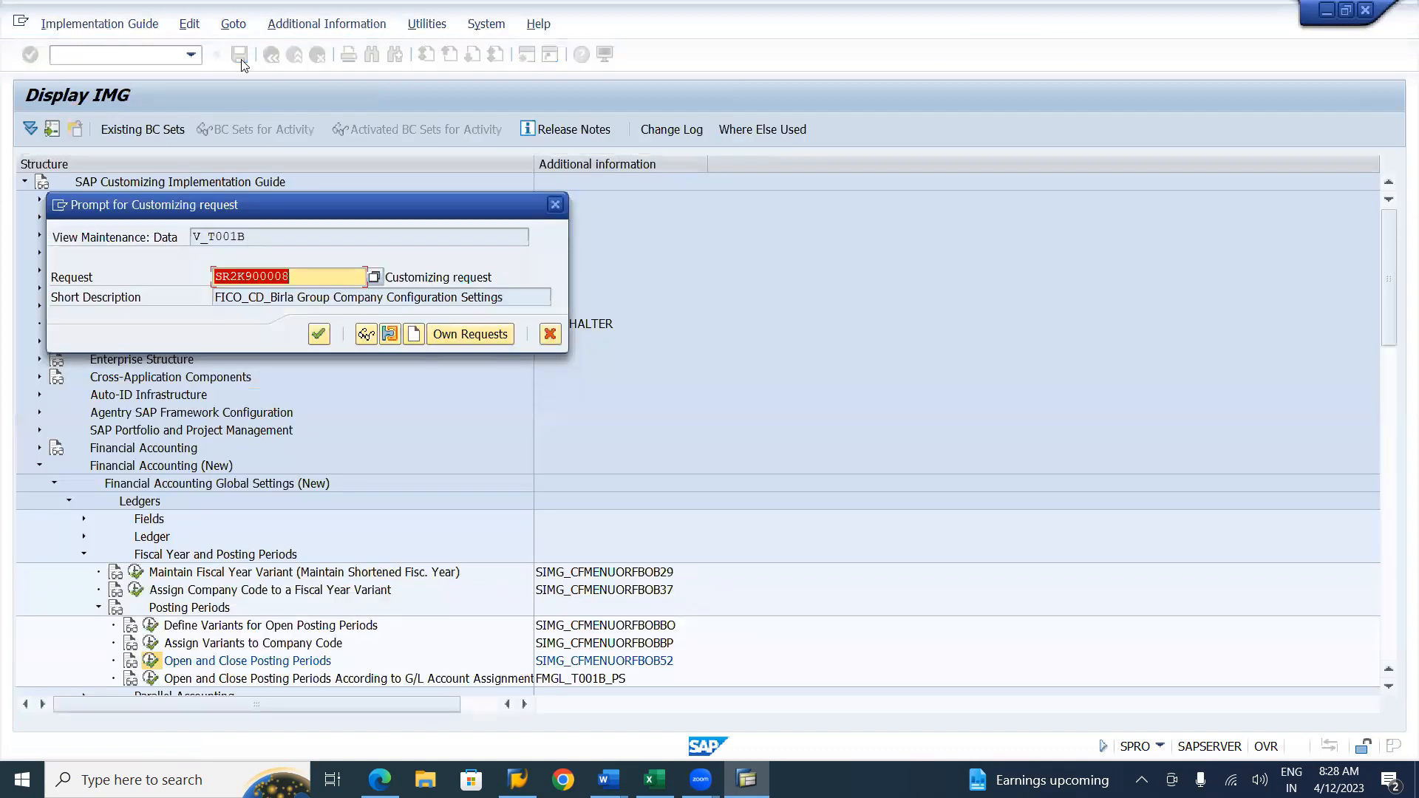
left_click(320, 336)
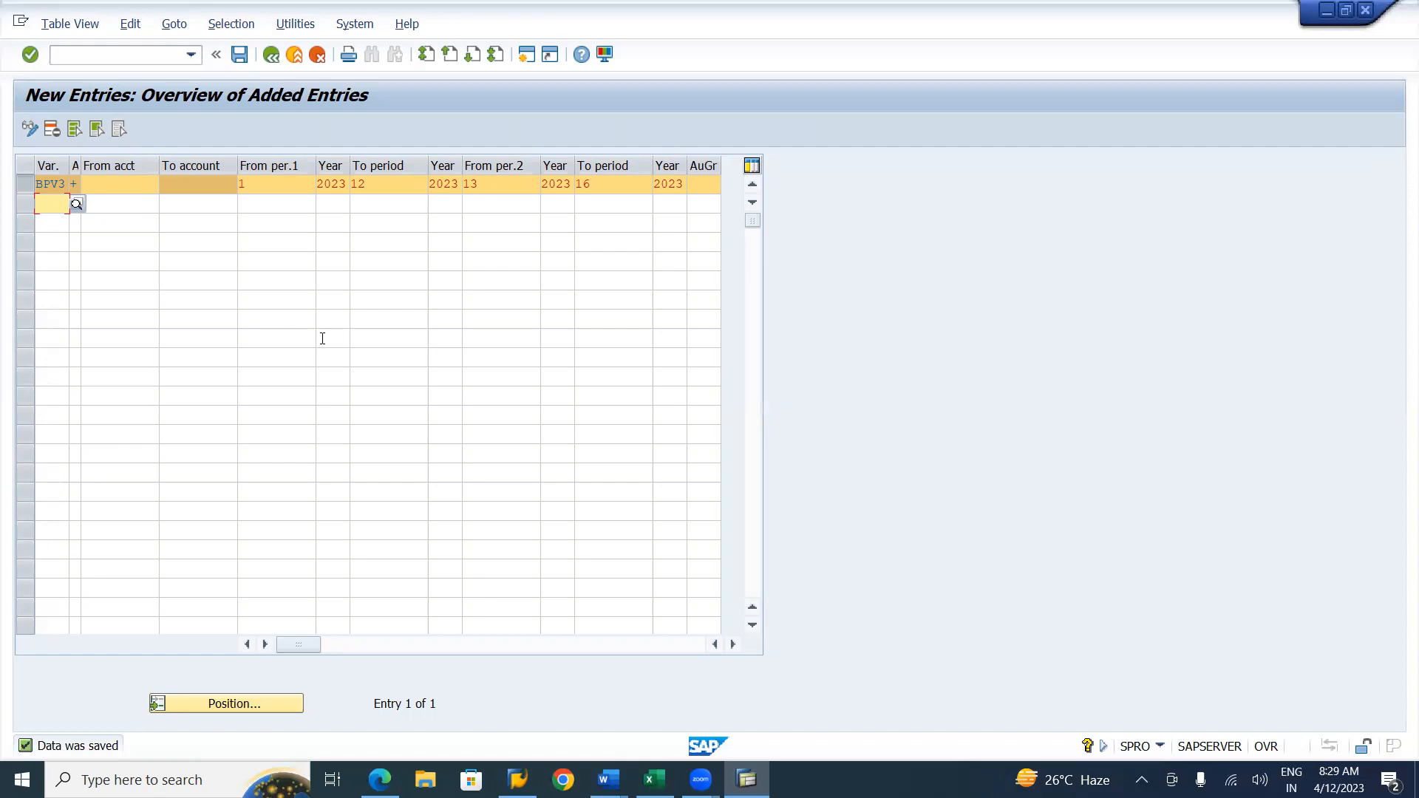
Step: Switch to the Word notes and review the configuration sections from posting periods and currency settings through to controlling area maintenance
key("alt+Tab")
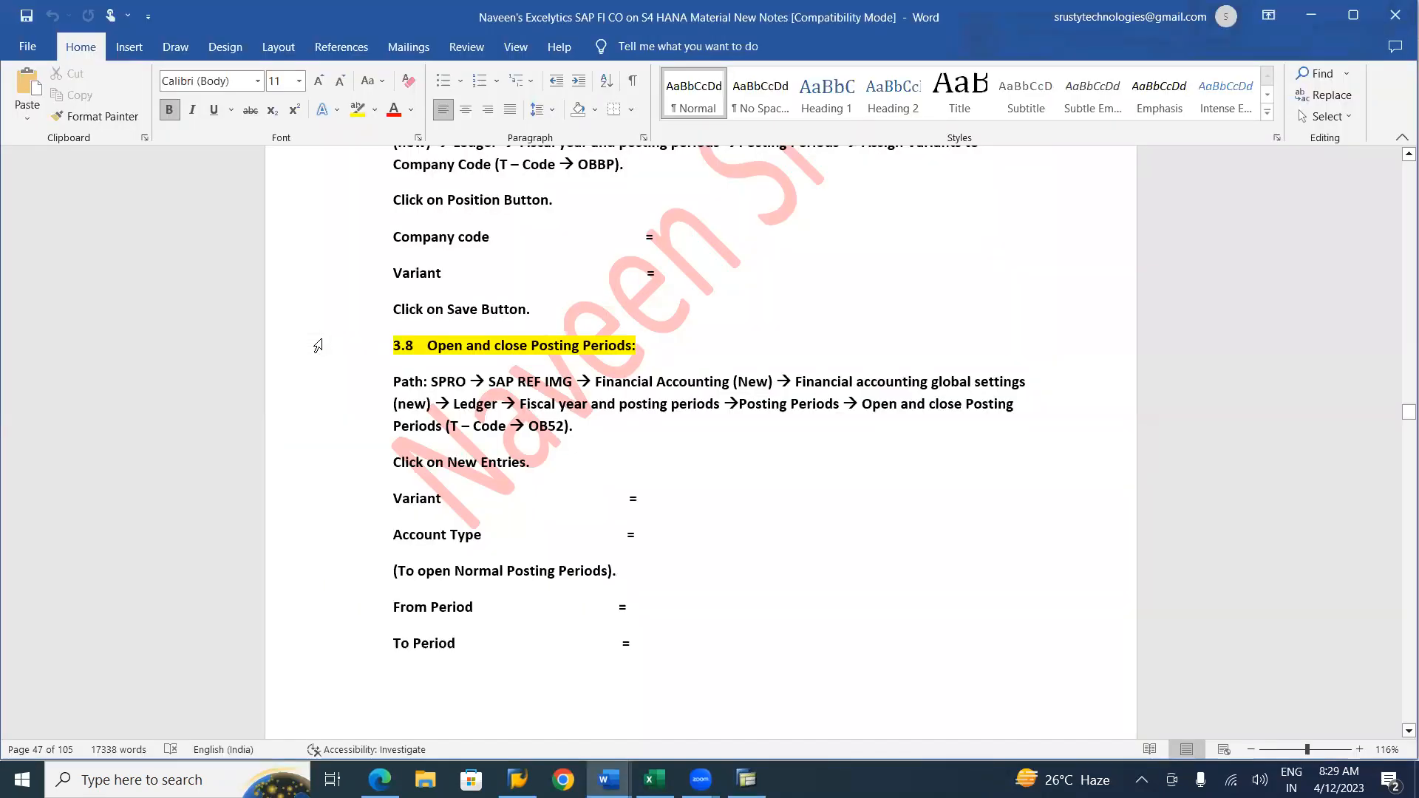
scroll(318, 345, "down", 15)
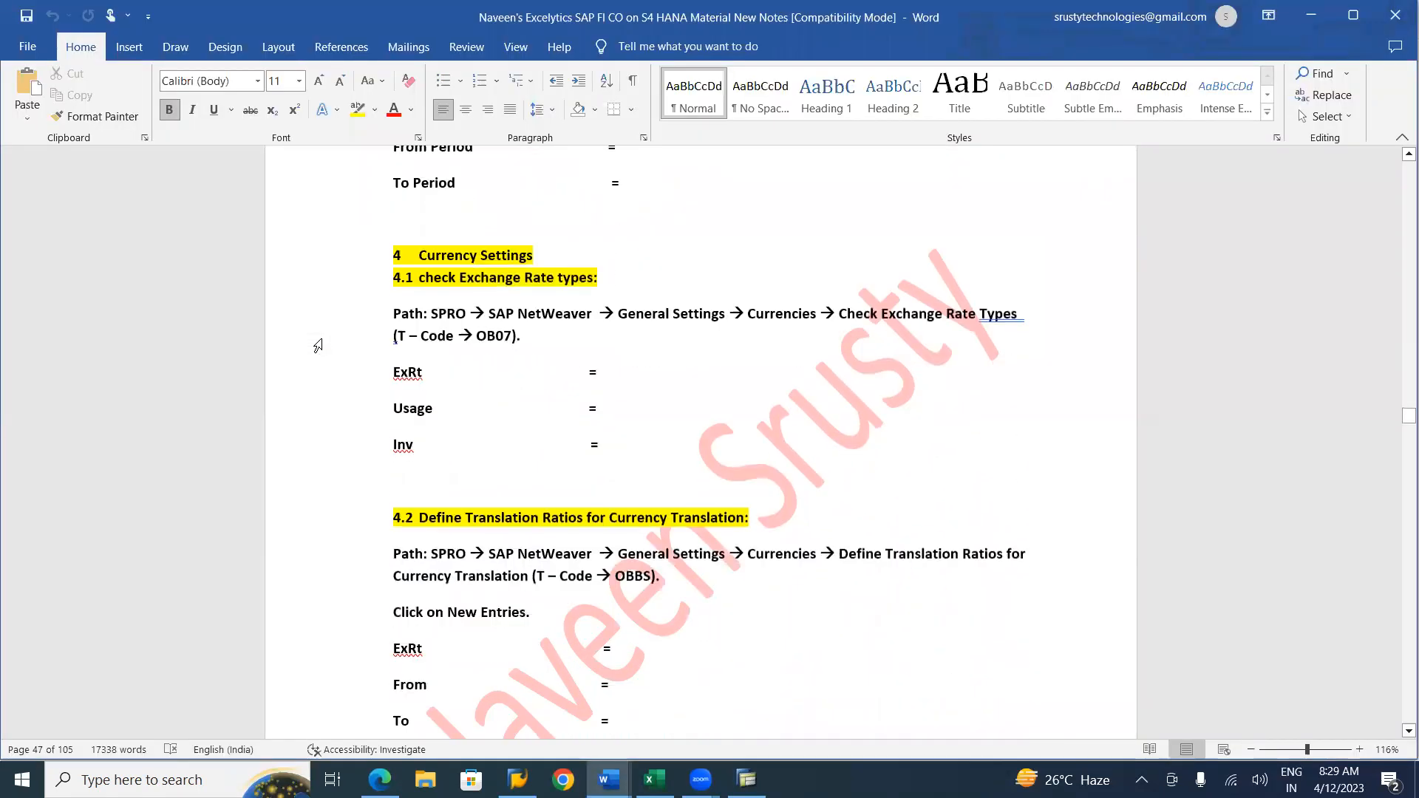
scroll(318, 346, "down", 2)
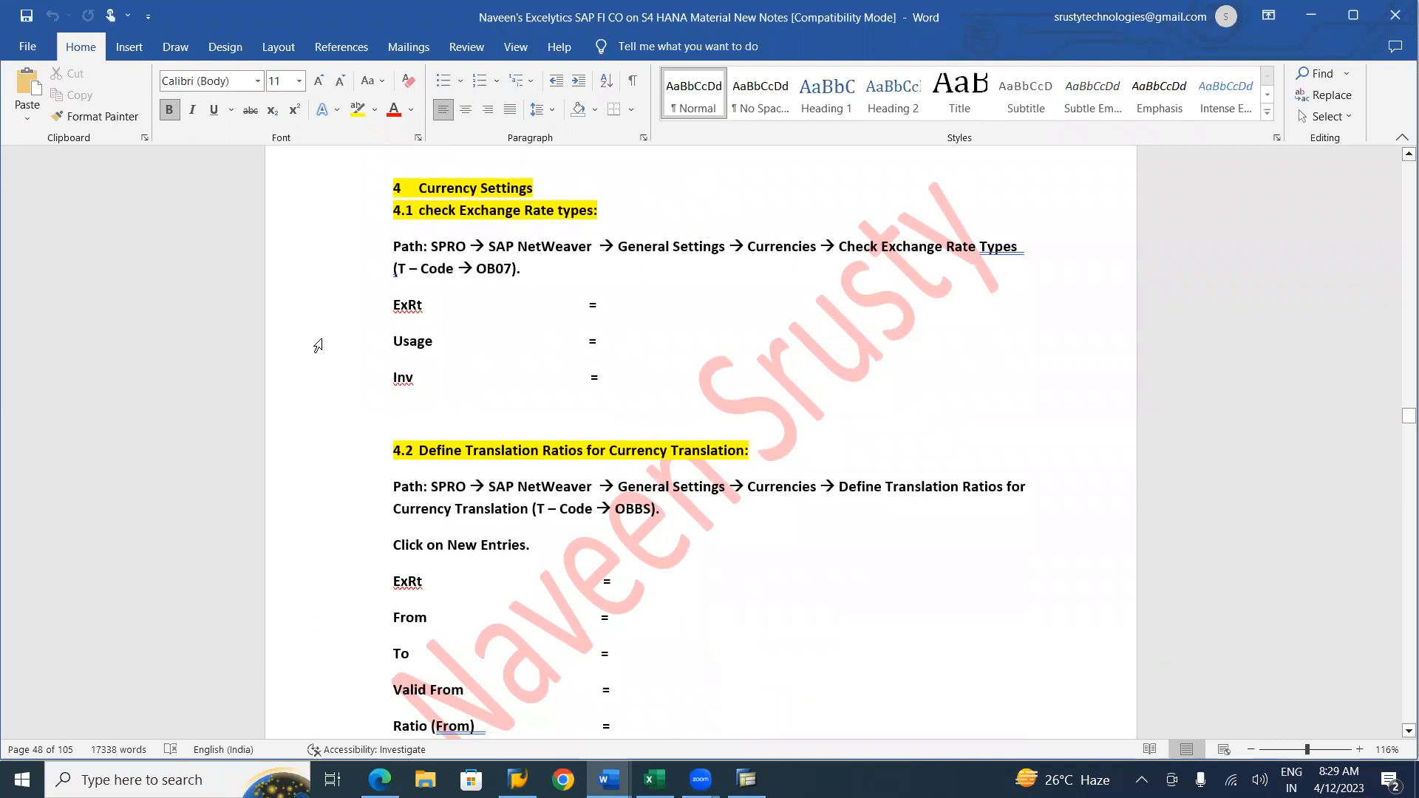
scroll(318, 345, "down", 6)
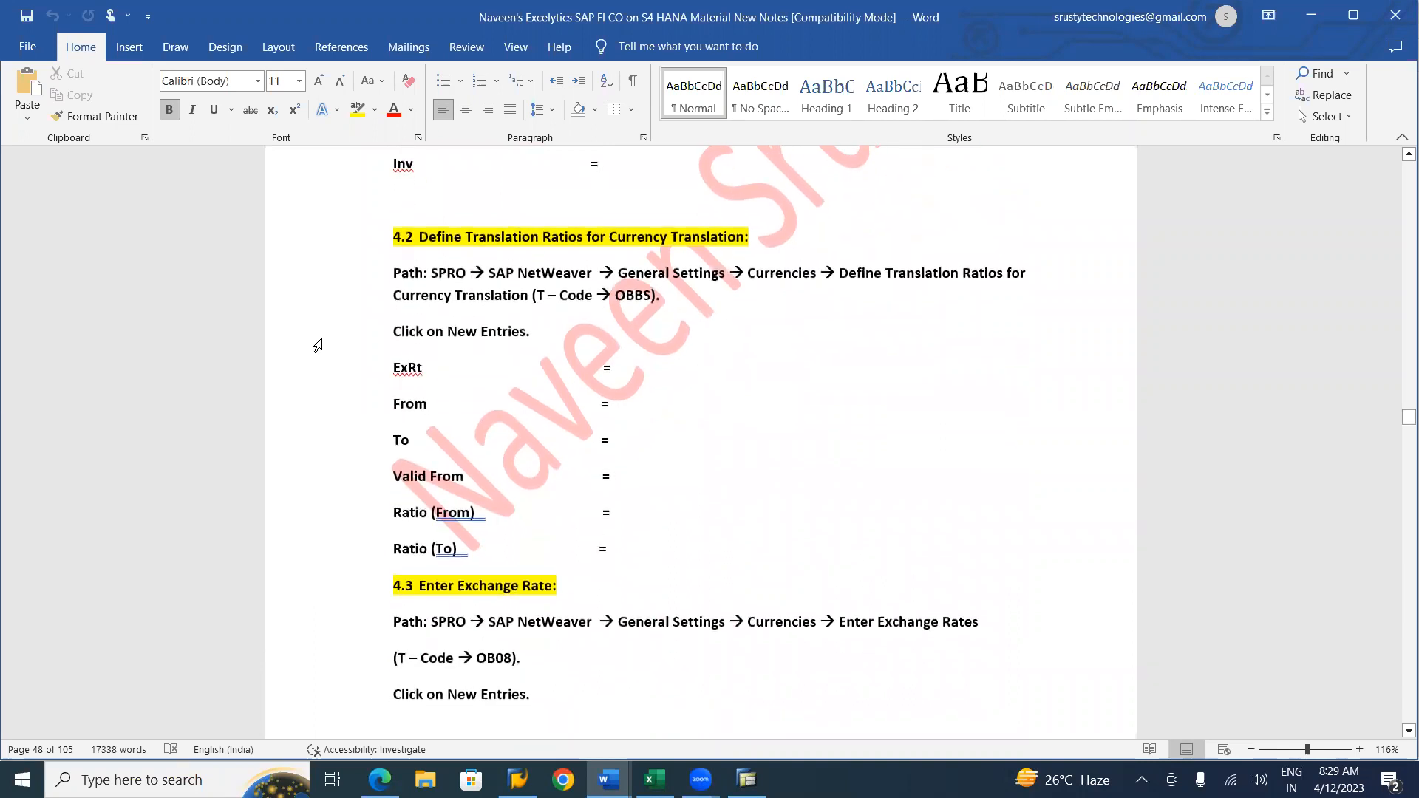
scroll(318, 345, "down", 15)
scroll(318, 345, "down", 10)
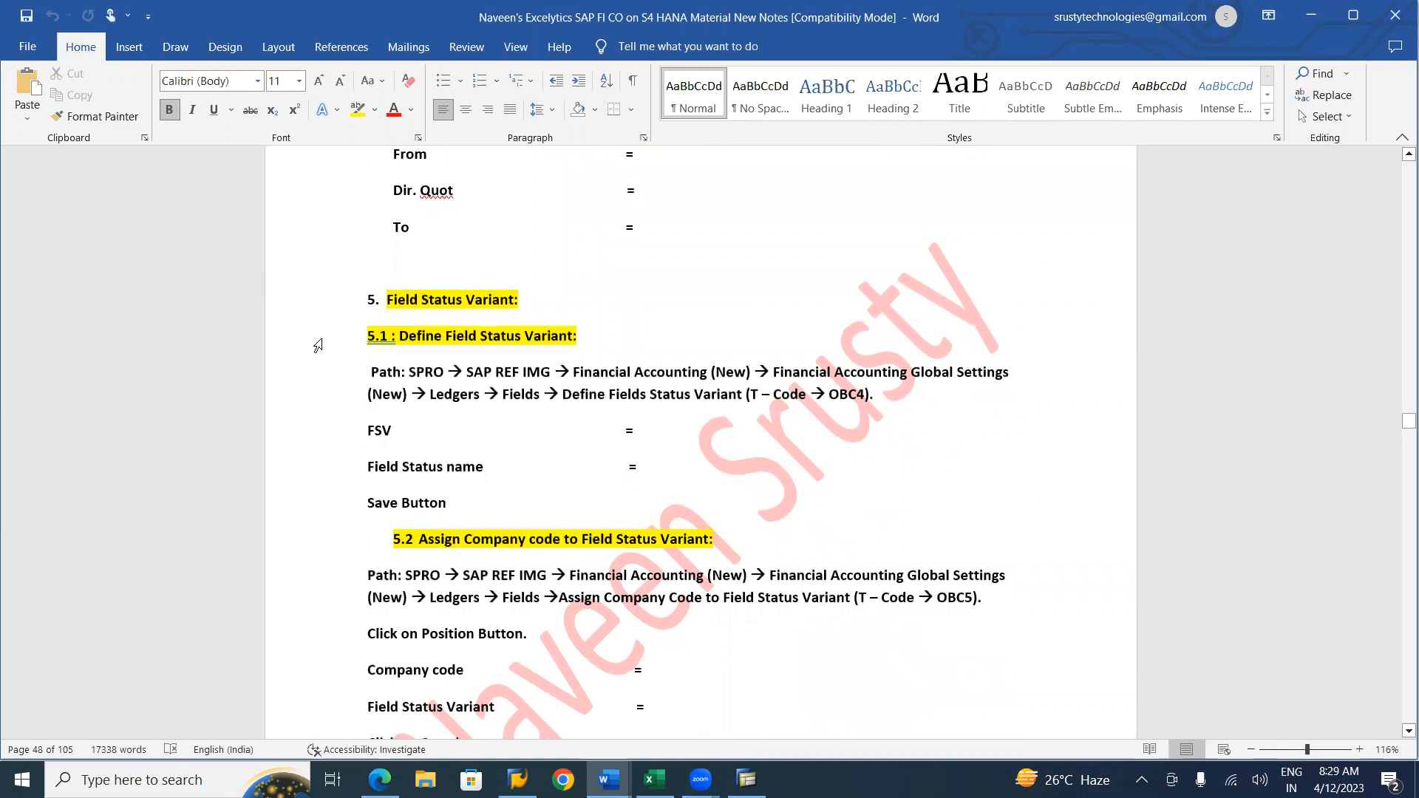
scroll(318, 345, "down", 4)
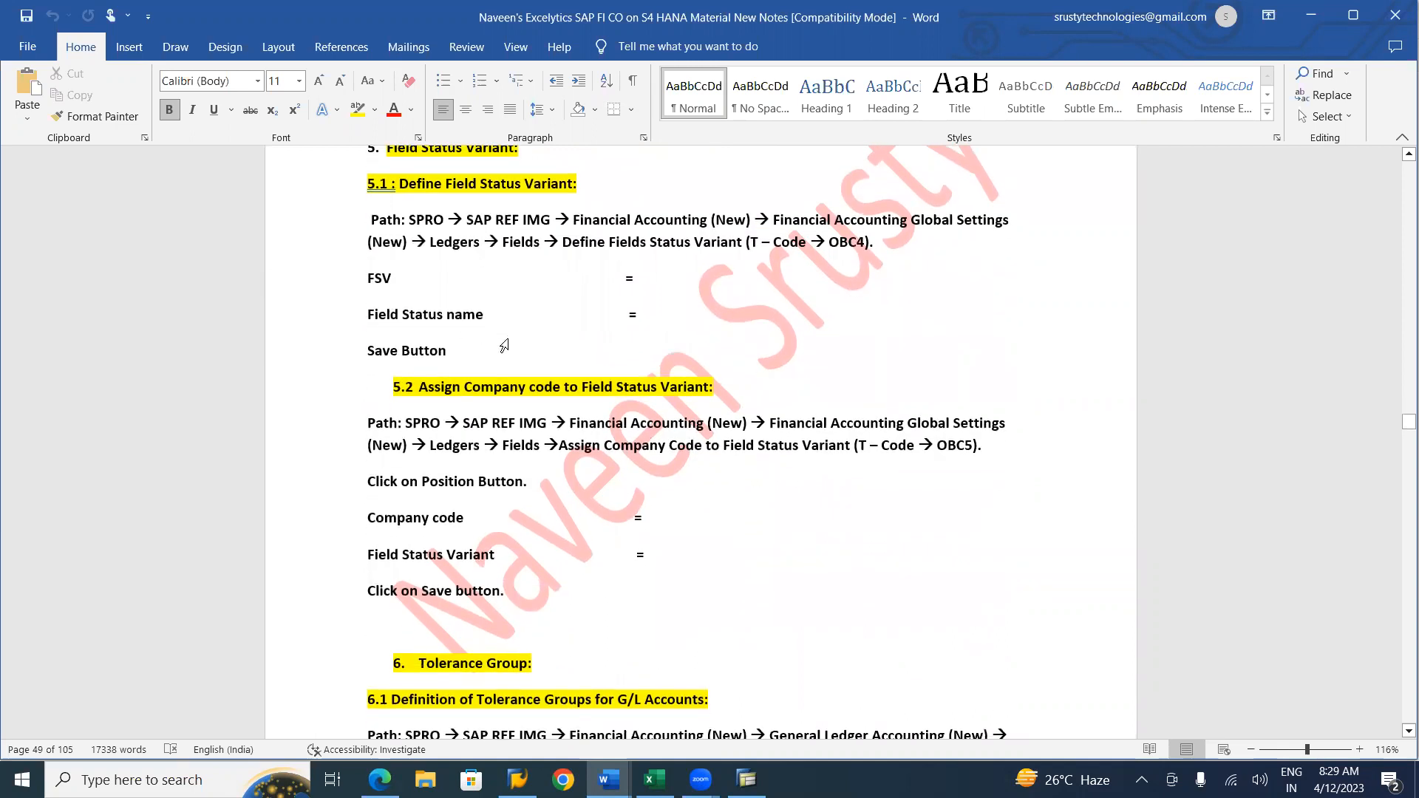
scroll(617, 547, "down", 18)
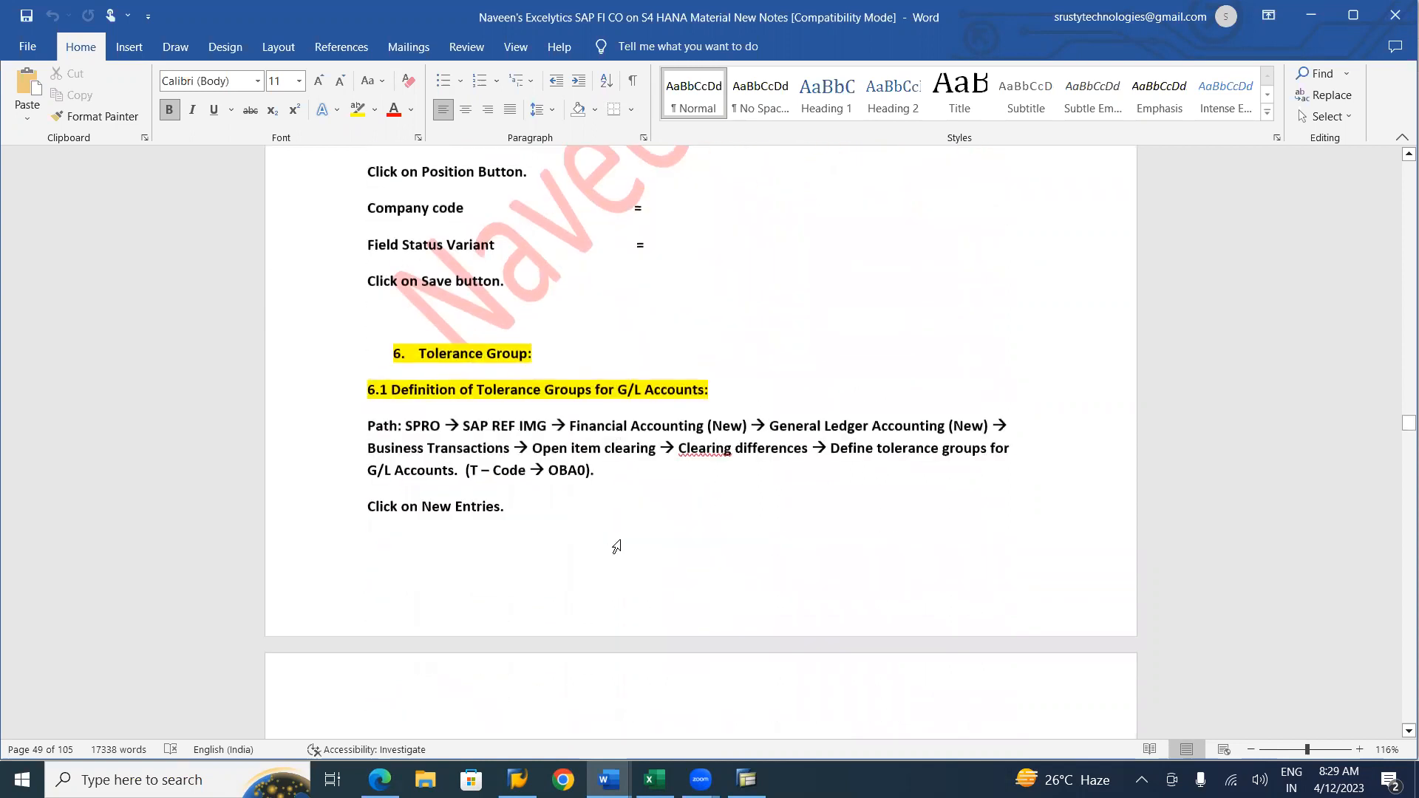
scroll(616, 547, "down", 16)
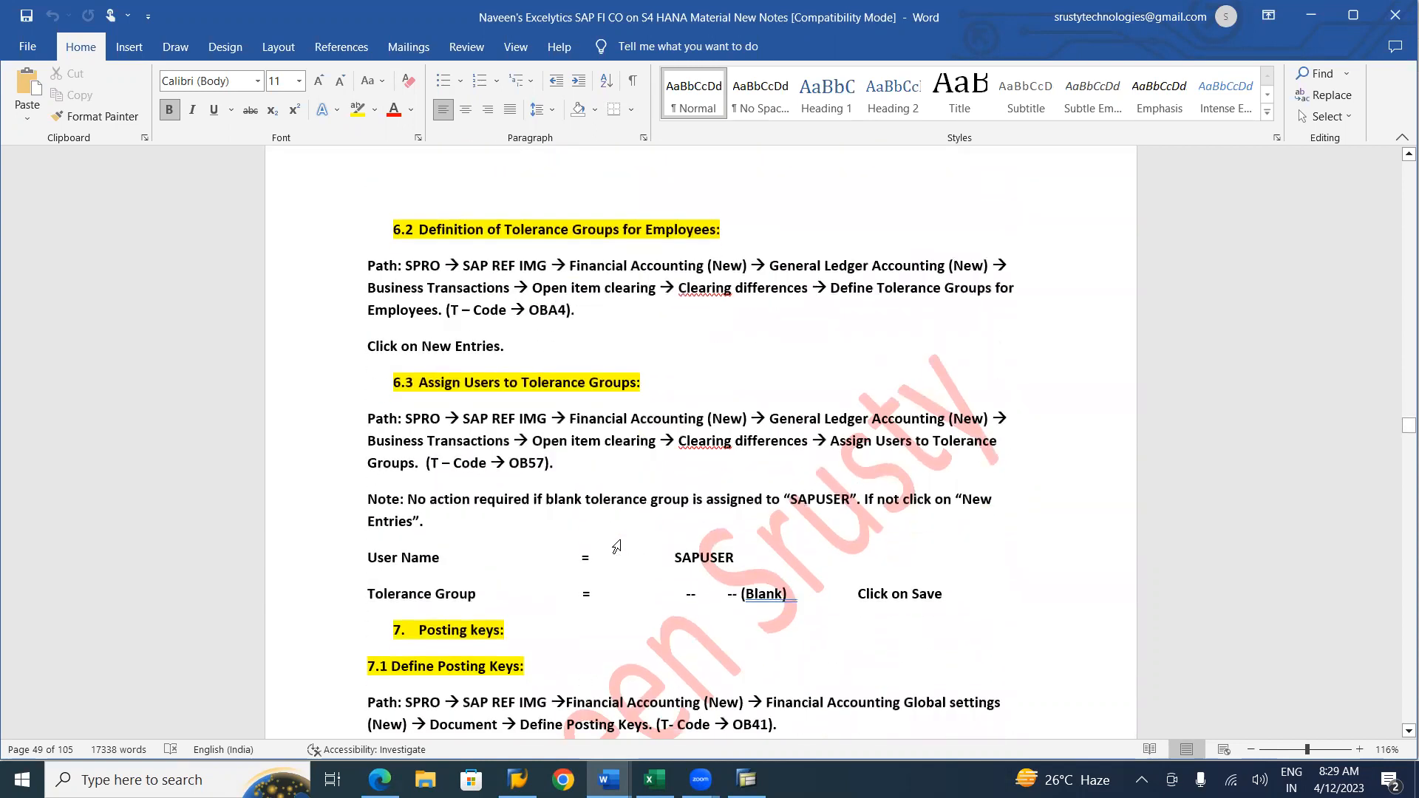
scroll(617, 547, "down", 12)
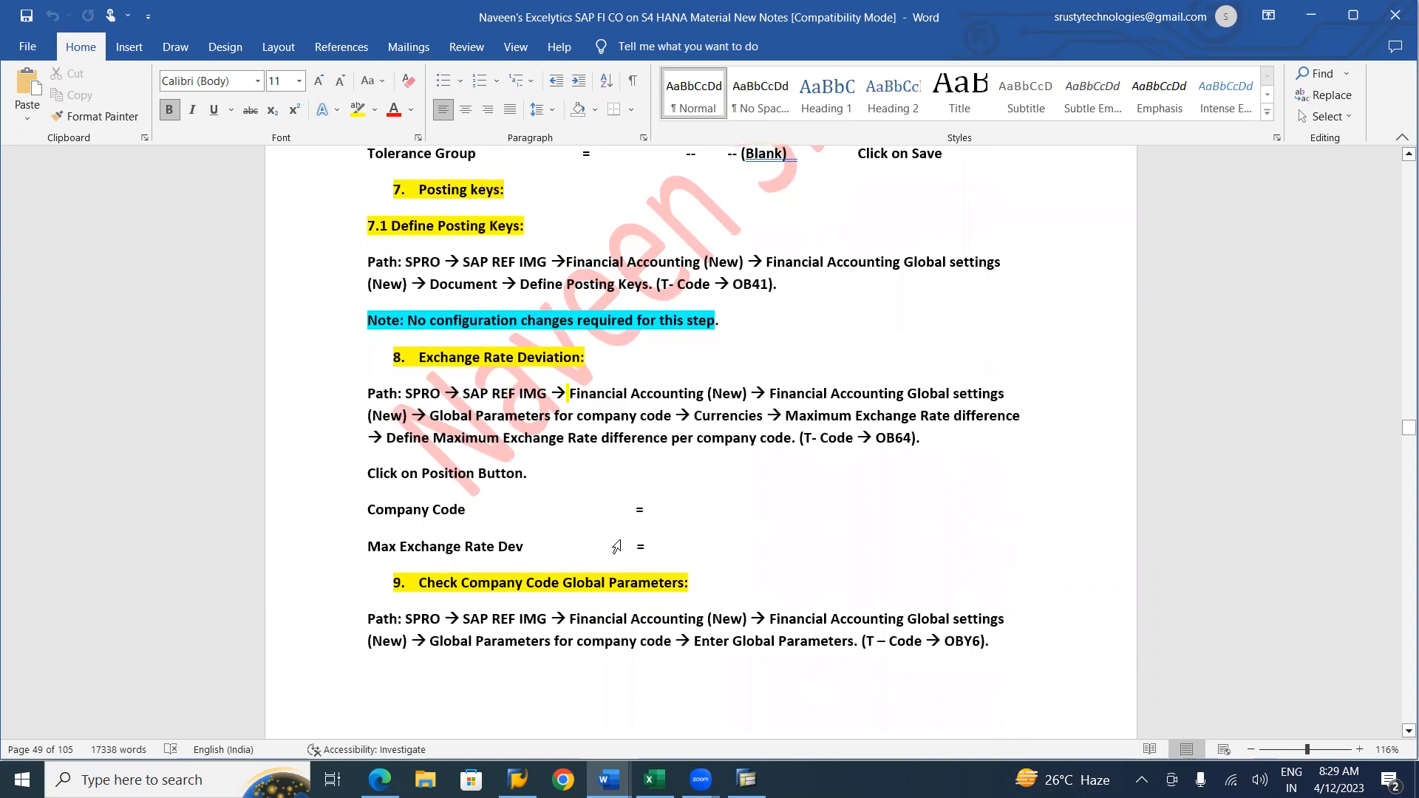
scroll(616, 547, "down", 2)
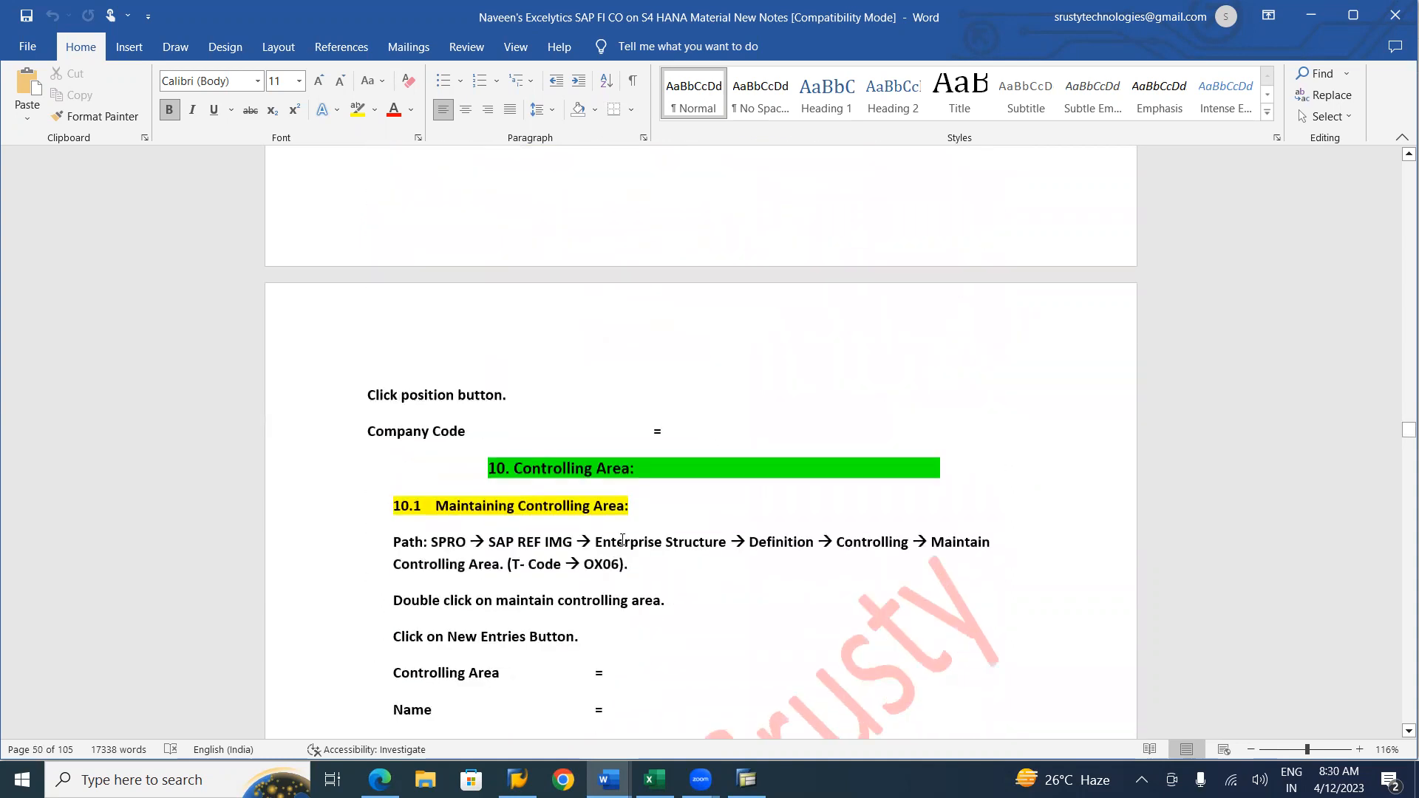